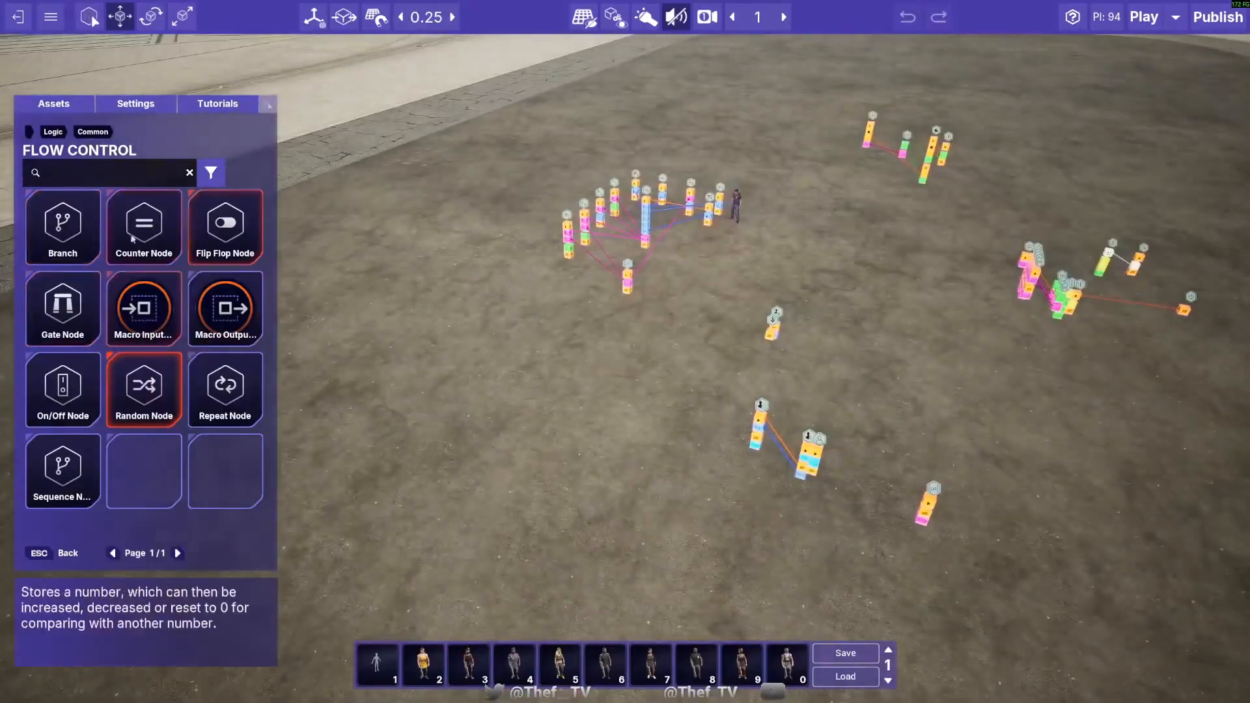
- Look over the groups of linked logic nodes on the ground and inspect the Actor variable node's properties
{"action": "mouse_move", "coordinate": [120, 385]}
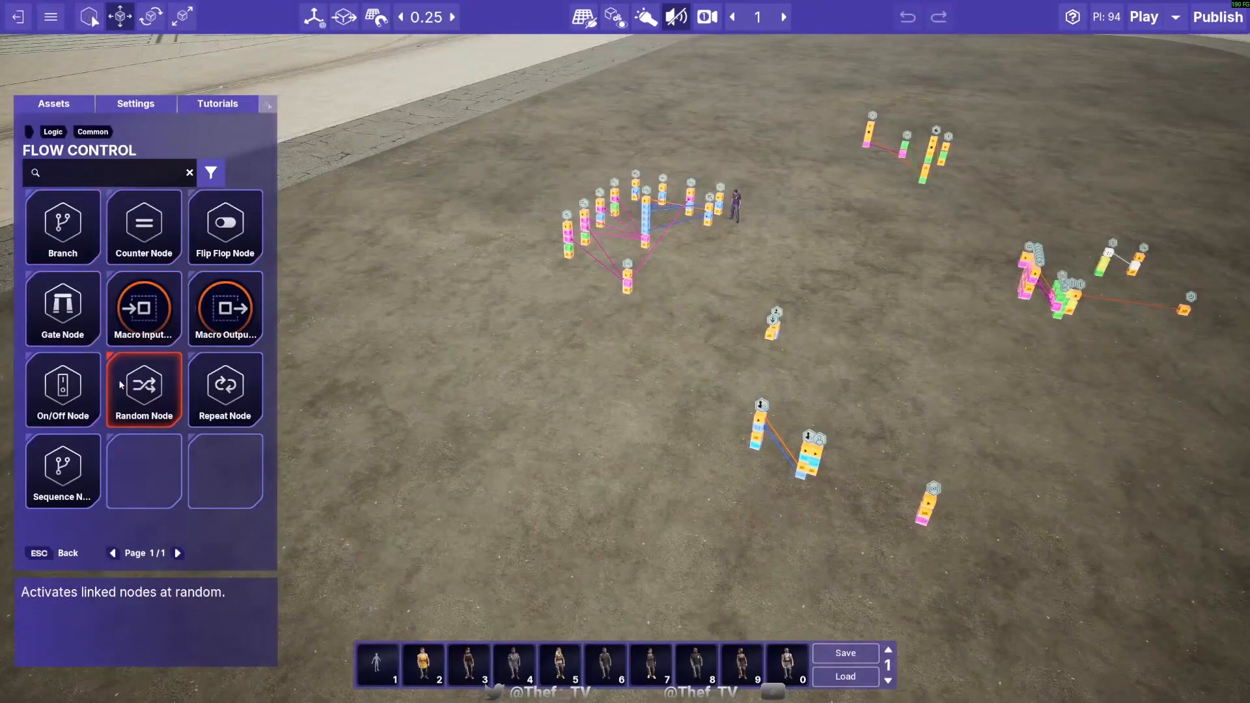
{"action": "right_click_drag", "start_coordinate": [576, 485], "coordinate": [691, 449]}
{"action": "key", "text": "d"}
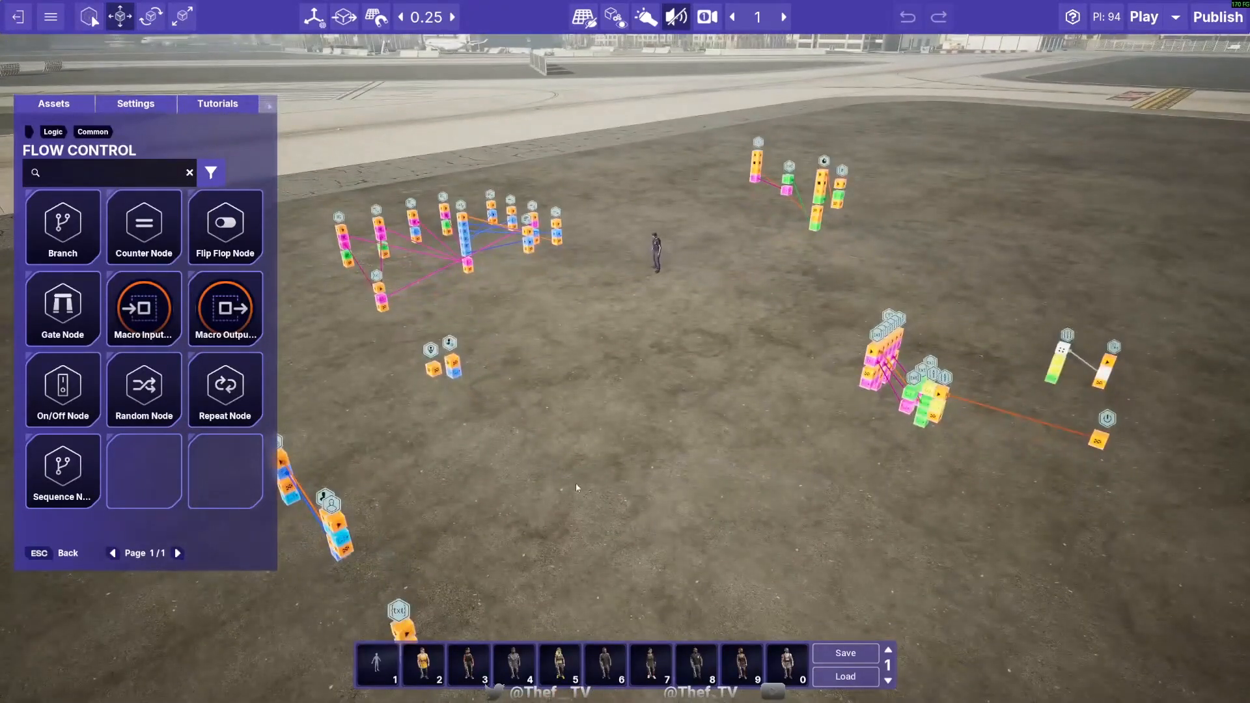
{"action": "key", "text": "s"}
{"action": "right_click_drag", "start_coordinate": [576, 484], "coordinate": [449, 453]}
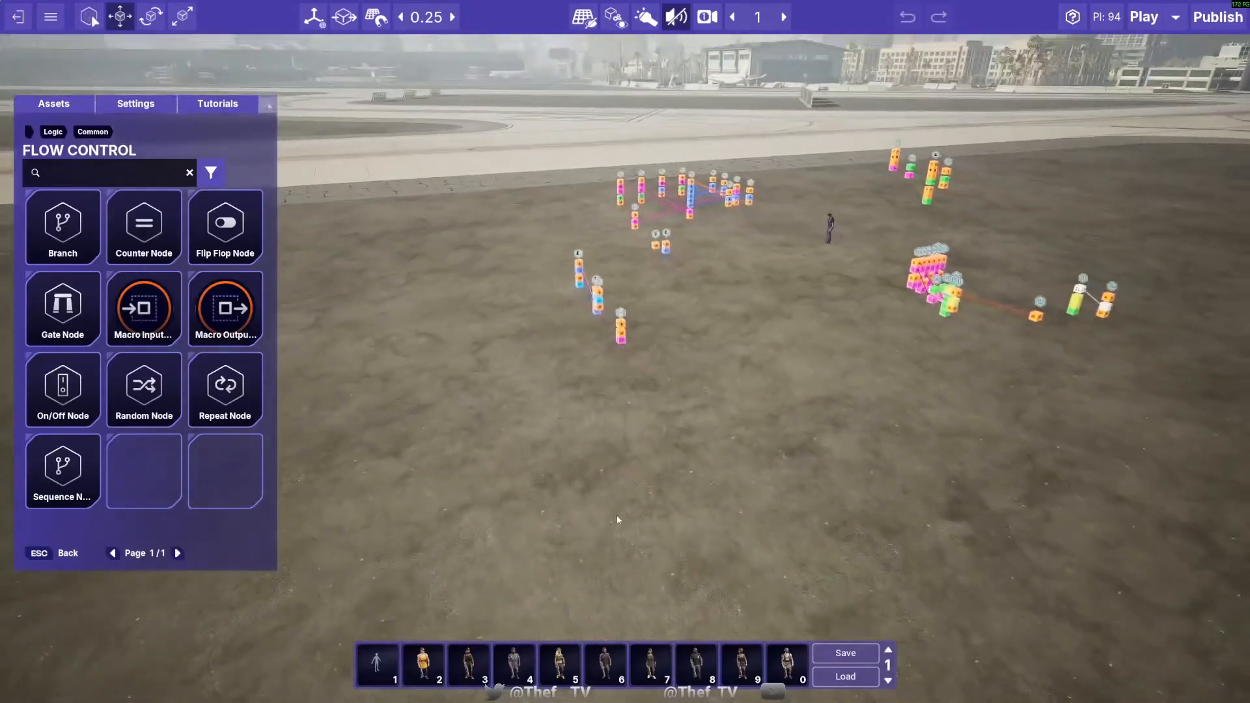
{"action": "key", "text": "w"}
{"action": "right_click_drag", "start_coordinate": [617, 520], "coordinate": [723, 485]}
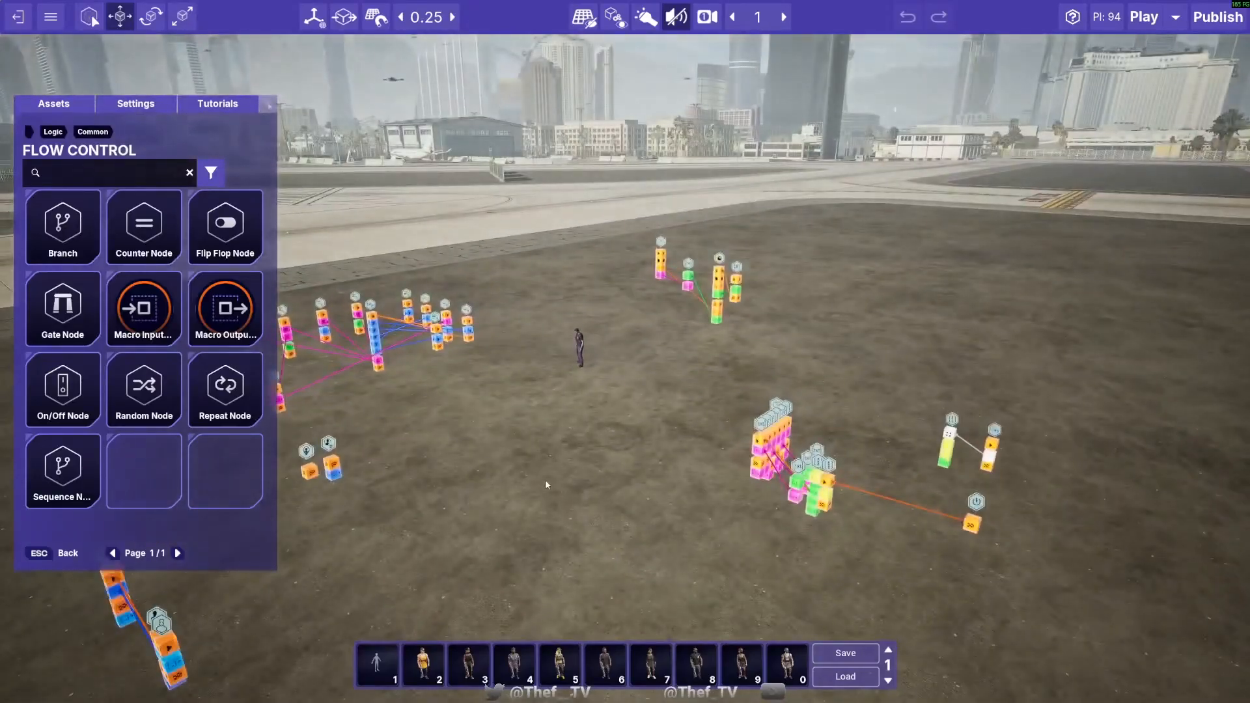
{"action": "right_click_drag", "start_coordinate": [563, 497], "coordinate": [485, 505]}
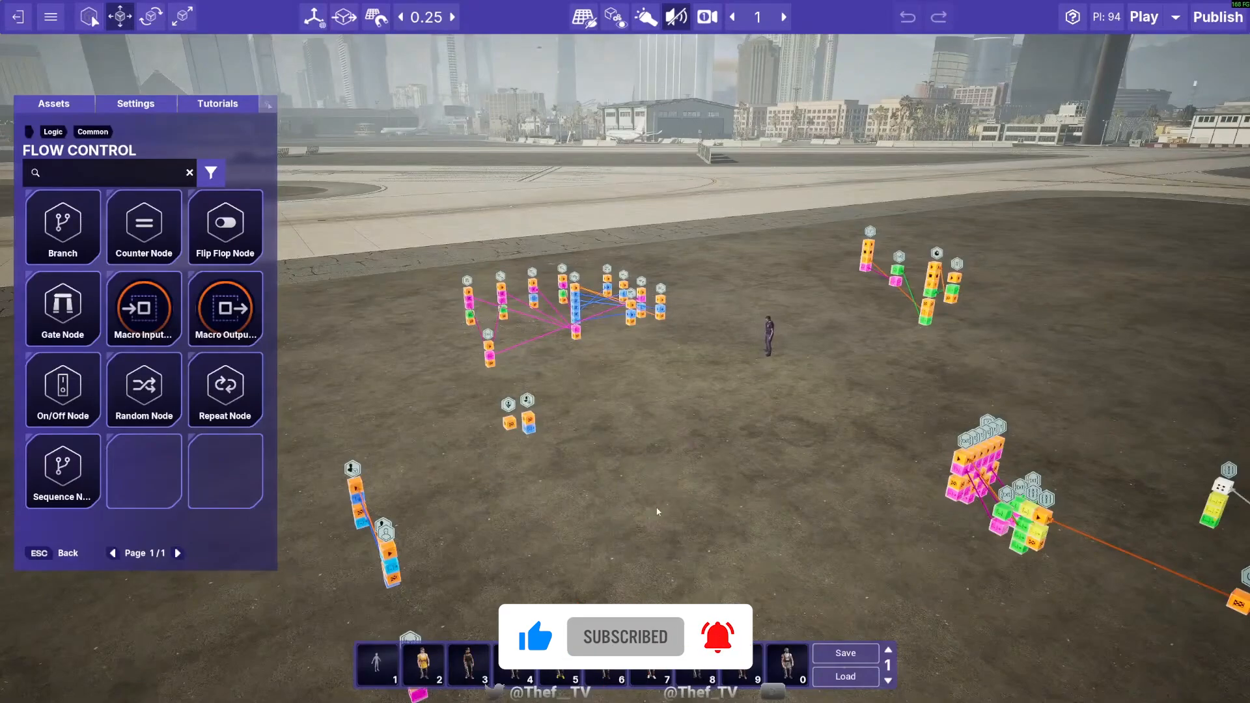
{"action": "right_click_drag", "start_coordinate": [657, 509], "coordinate": [657, 508]}
{"action": "key", "text": "s"}
{"action": "right_click_drag", "start_coordinate": [569, 489], "coordinate": [575, 487]}
{"action": "key", "text": "w"}
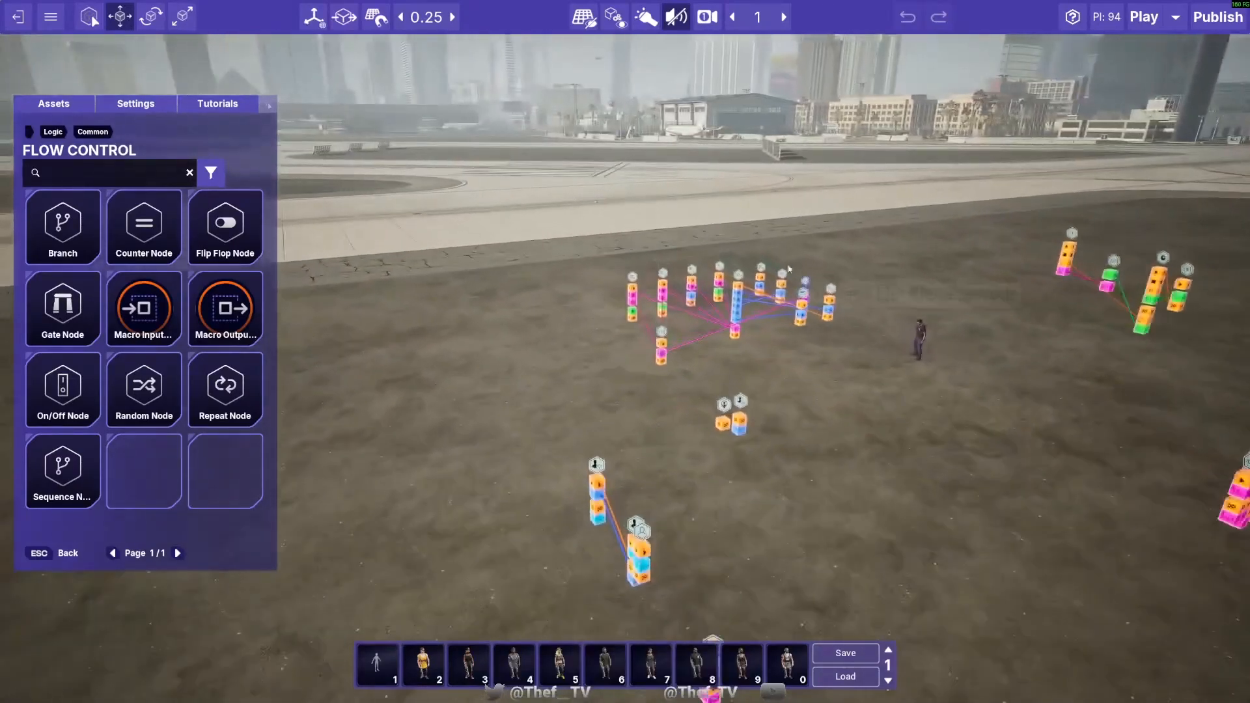
{"action": "key", "text": "w"}
{"action": "right_click_drag", "start_coordinate": [580, 360], "coordinate": [728, 421]}
{"action": "left_click", "coordinate": [693, 450]}
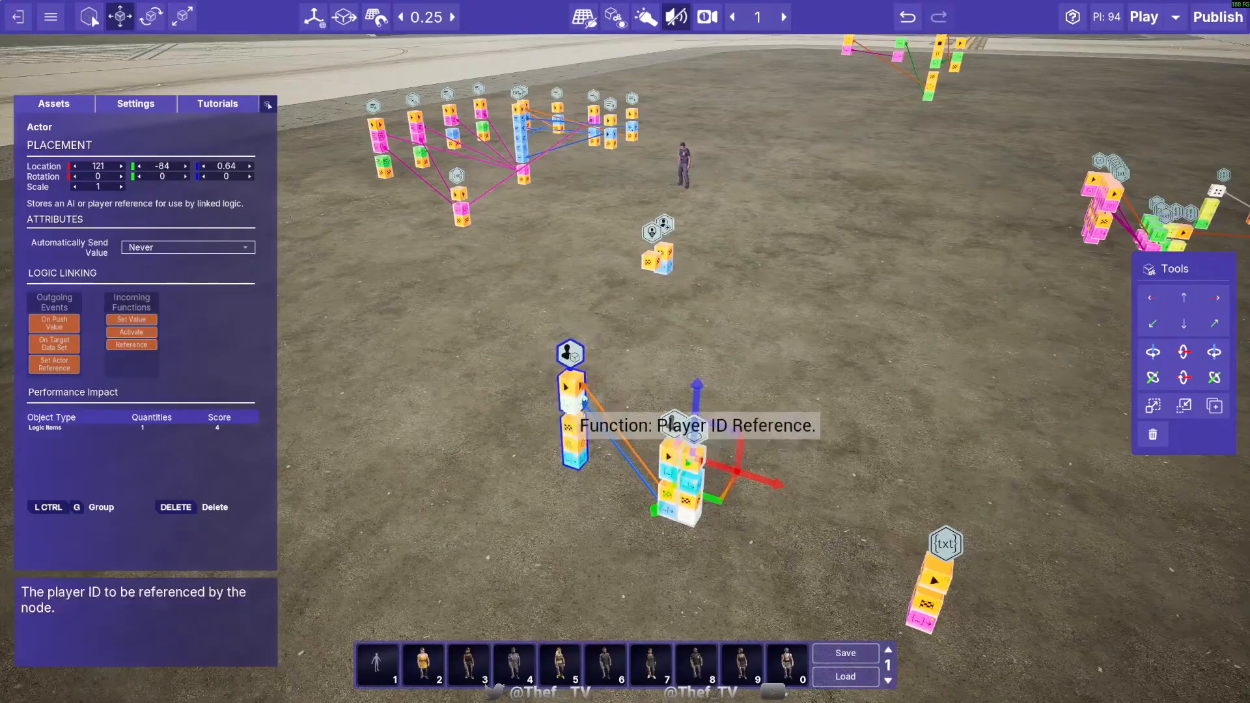
- Delete the standalone Concatenate Strings node near the linked Actor and Player ID nodes
{"action": "key", "text": "s"}
{"action": "right_click_drag", "start_coordinate": [573, 492], "coordinate": [573, 488]}
{"action": "key", "text": "a"}
{"action": "key", "text": "d"}
{"action": "key", "text": "w"}
{"action": "left_click", "coordinate": [596, 433]}
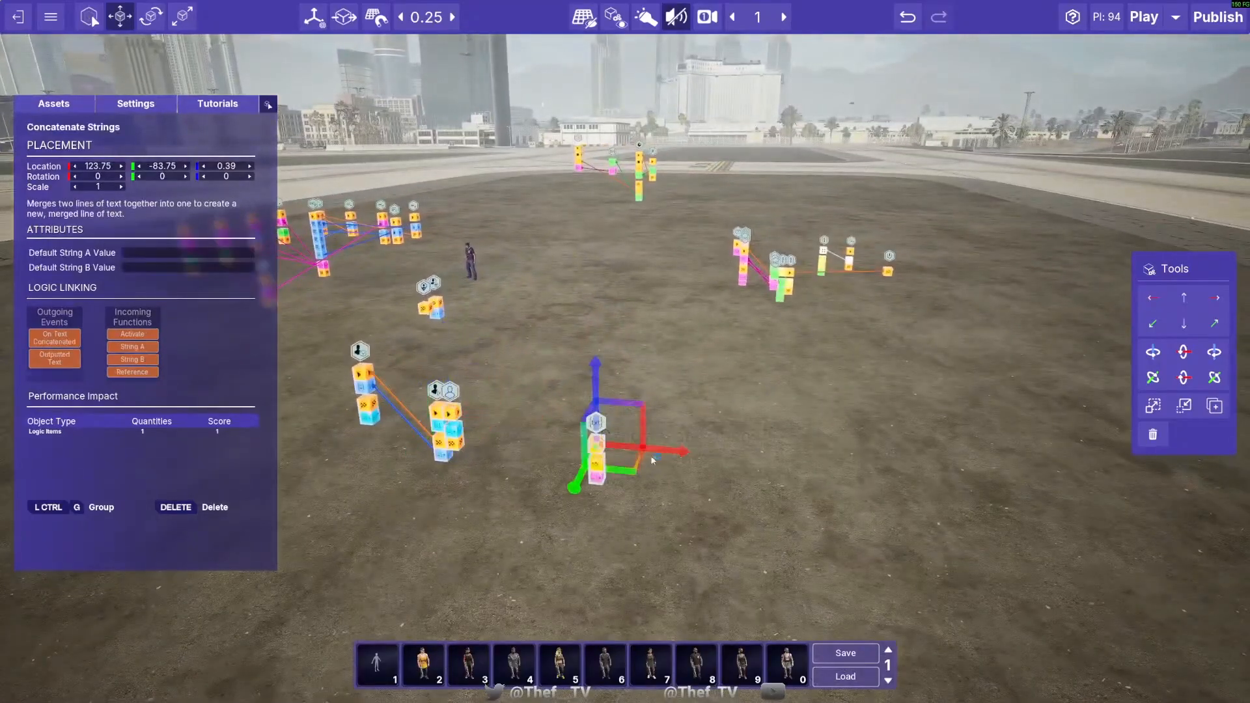
{"action": "left_click_drag", "start_coordinate": [639, 470], "coordinate": [767, 445]}
{"action": "key", "text": "Delete"}
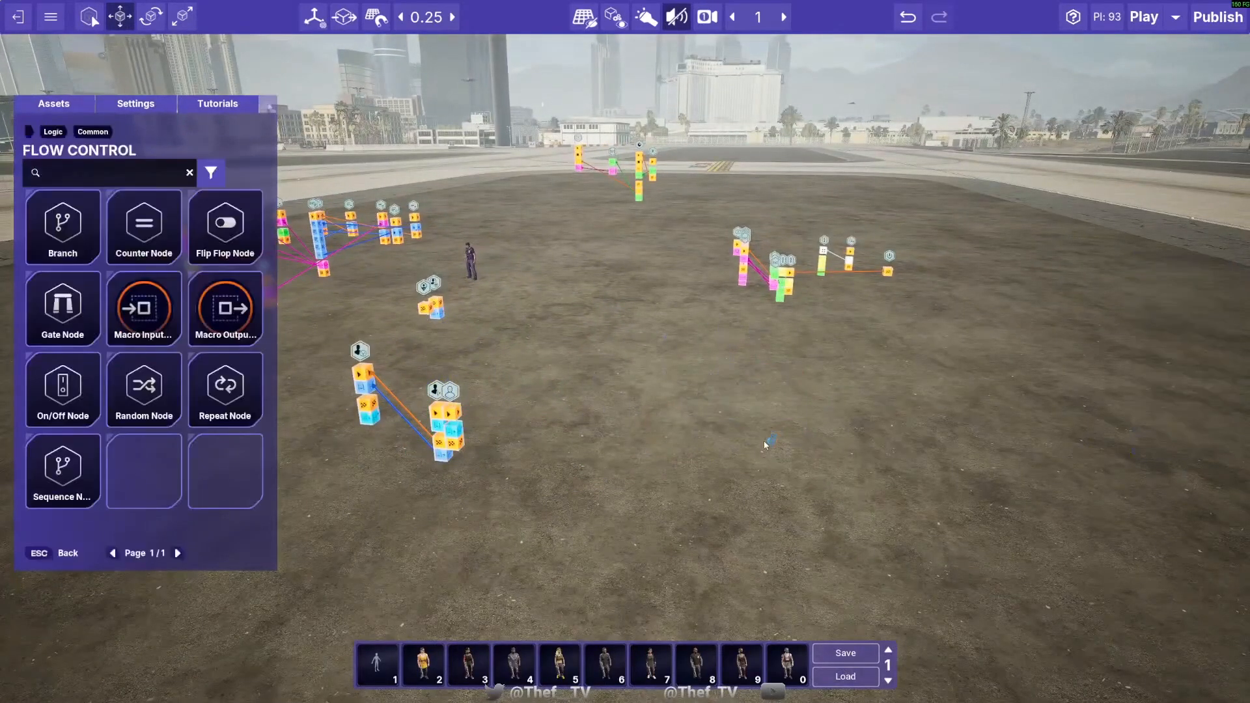
- Place a Branch flow control node on the empty ground in front of the existing node groups
{"action": "right_click_drag", "start_coordinate": [627, 500], "coordinate": [626, 500]}
{"action": "key", "text": "a"}
{"action": "key", "text": "s"}
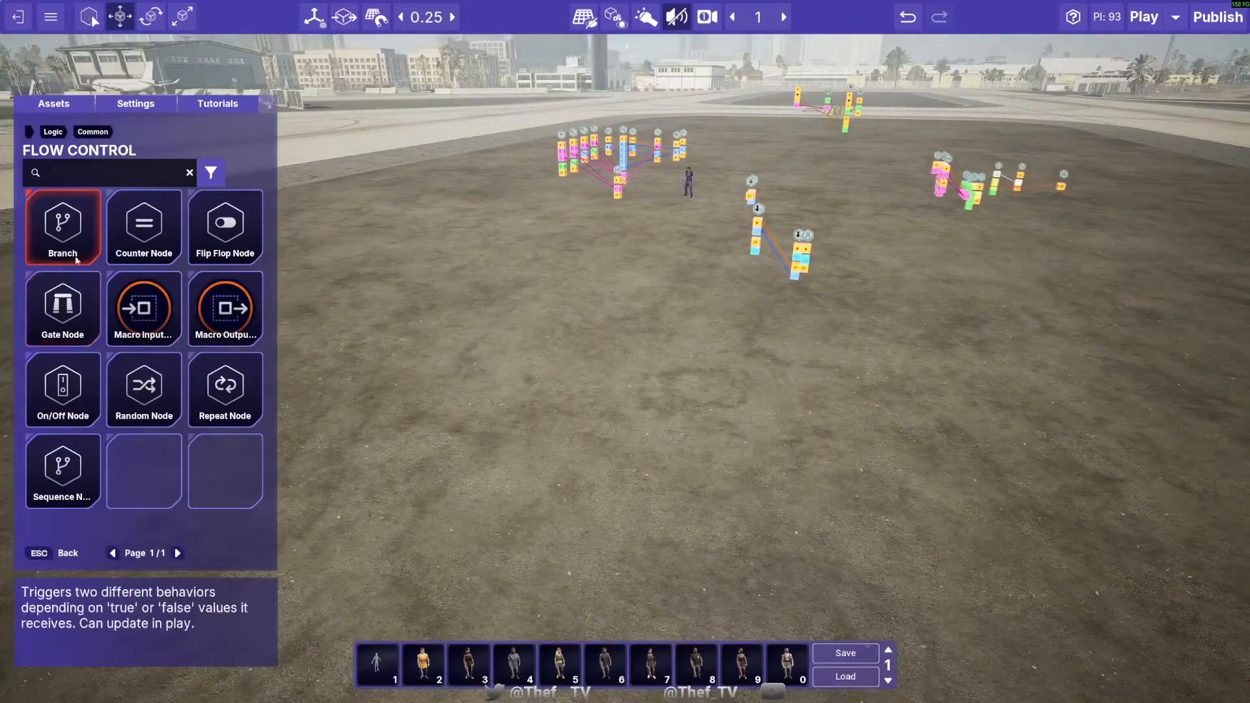
{"action": "left_click", "coordinate": [63, 224]}
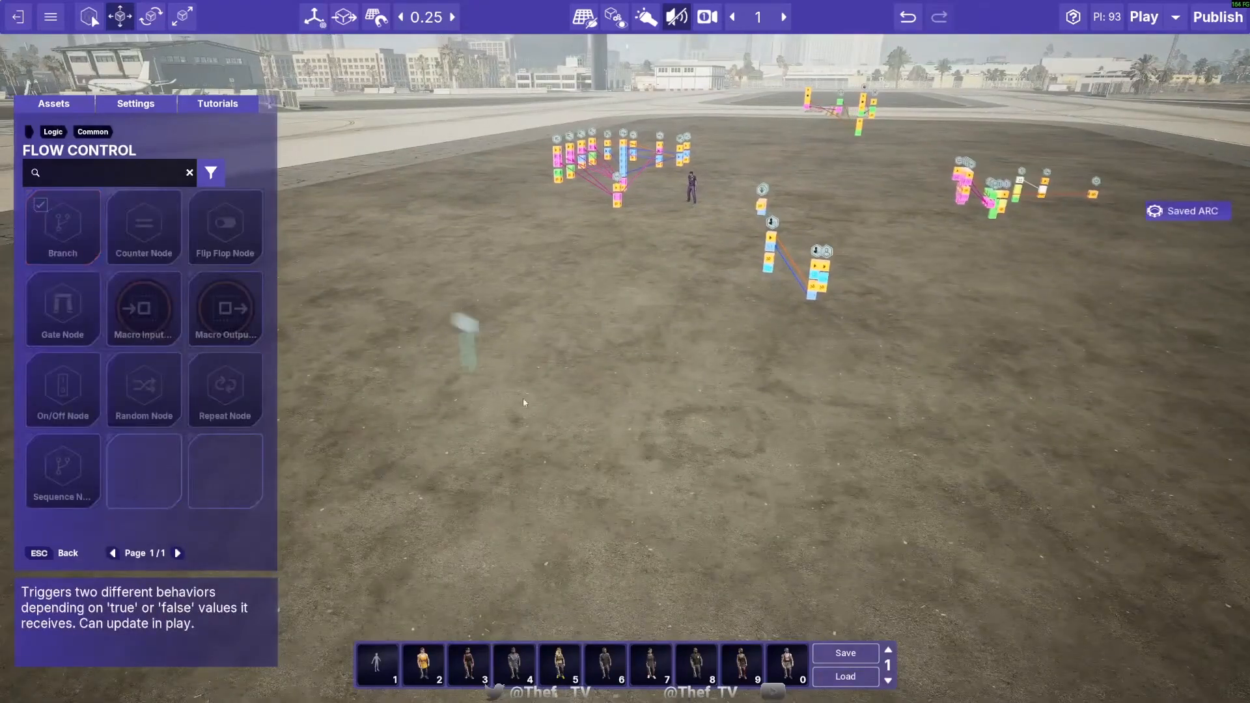
{"action": "left_click", "coordinate": [620, 451]}
{"action": "right_click", "coordinate": [792, 499]}
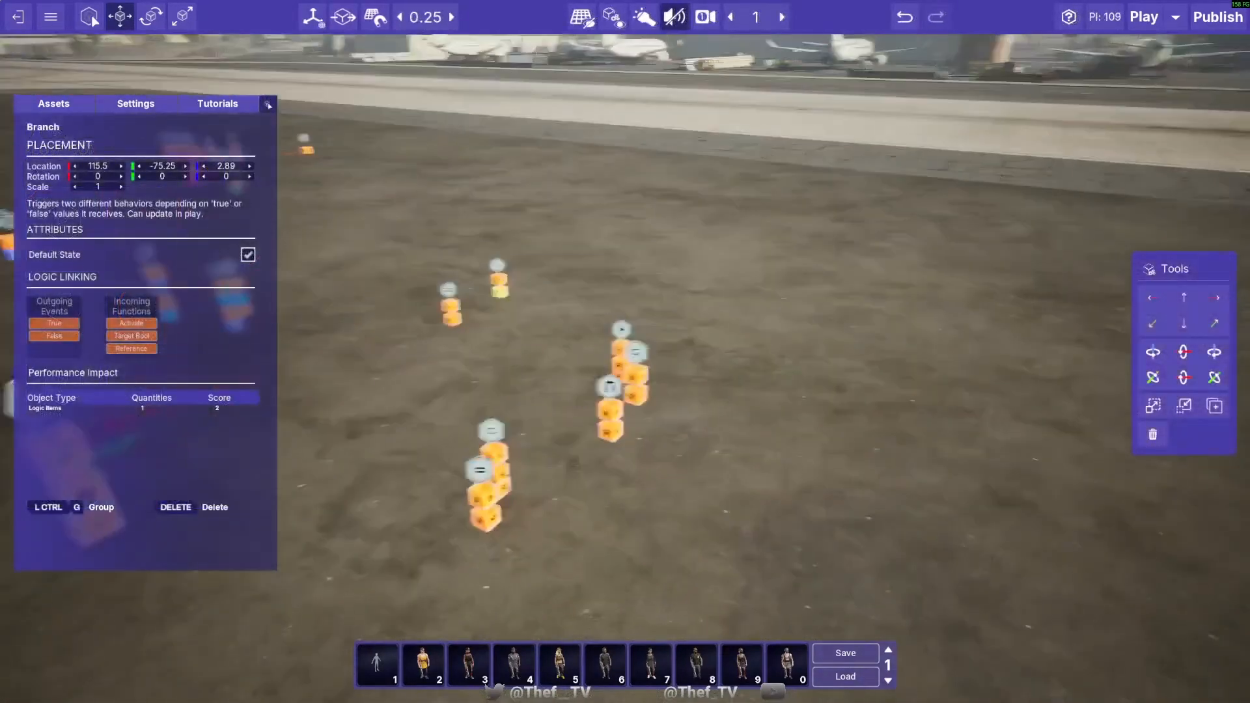
- Place a Boolean basic variable node beside the Branch and link its outgoing events to the Branch's Activate and Target Bool functions
{"action": "right_click_drag", "start_coordinate": [555, 458], "coordinate": [424, 456]}
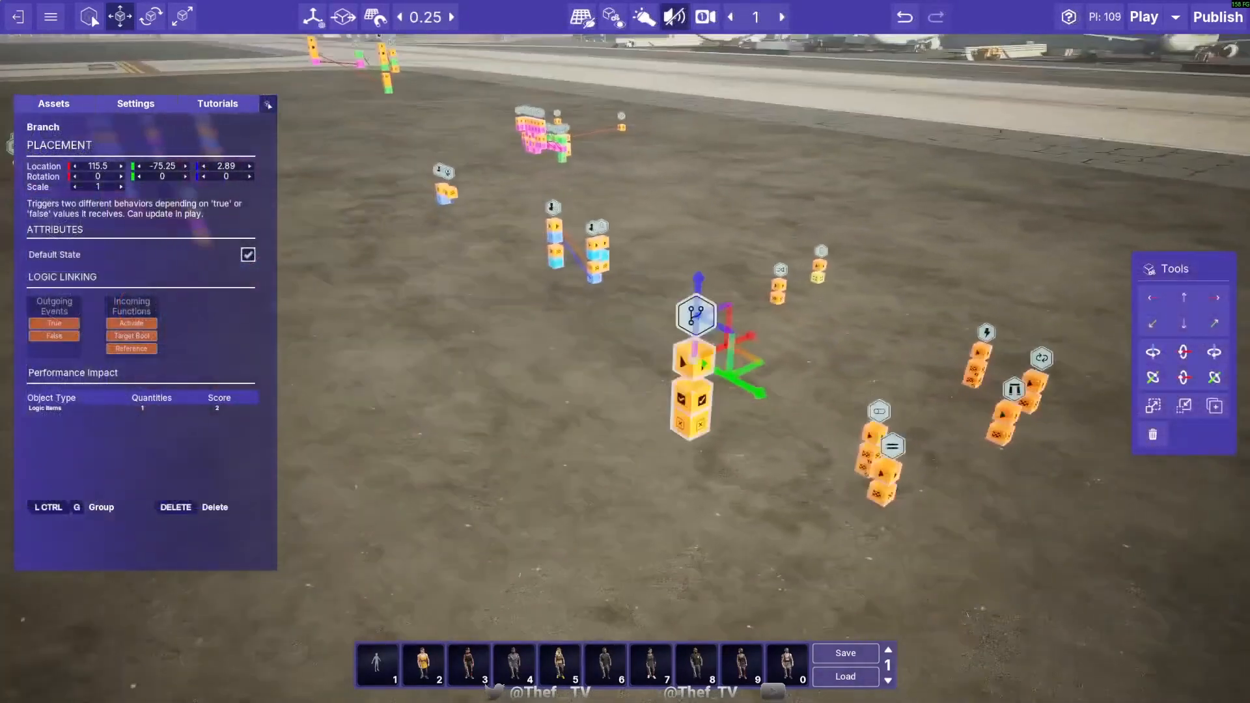
{"action": "key", "text": "d"}
{"action": "key", "text": "w"}
{"action": "key", "text": "s"}
{"action": "right_click_drag", "start_coordinate": [213, 298], "coordinate": [162, 156]}
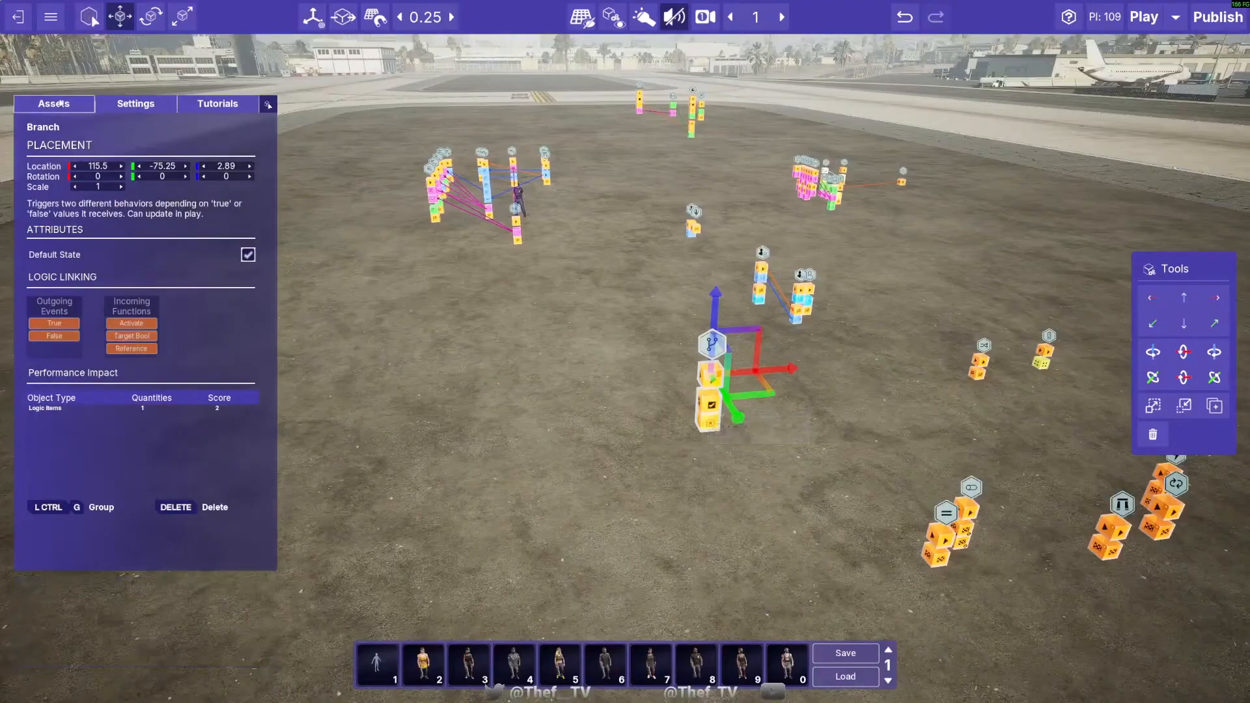
{"action": "left_click", "coordinate": [60, 104]}
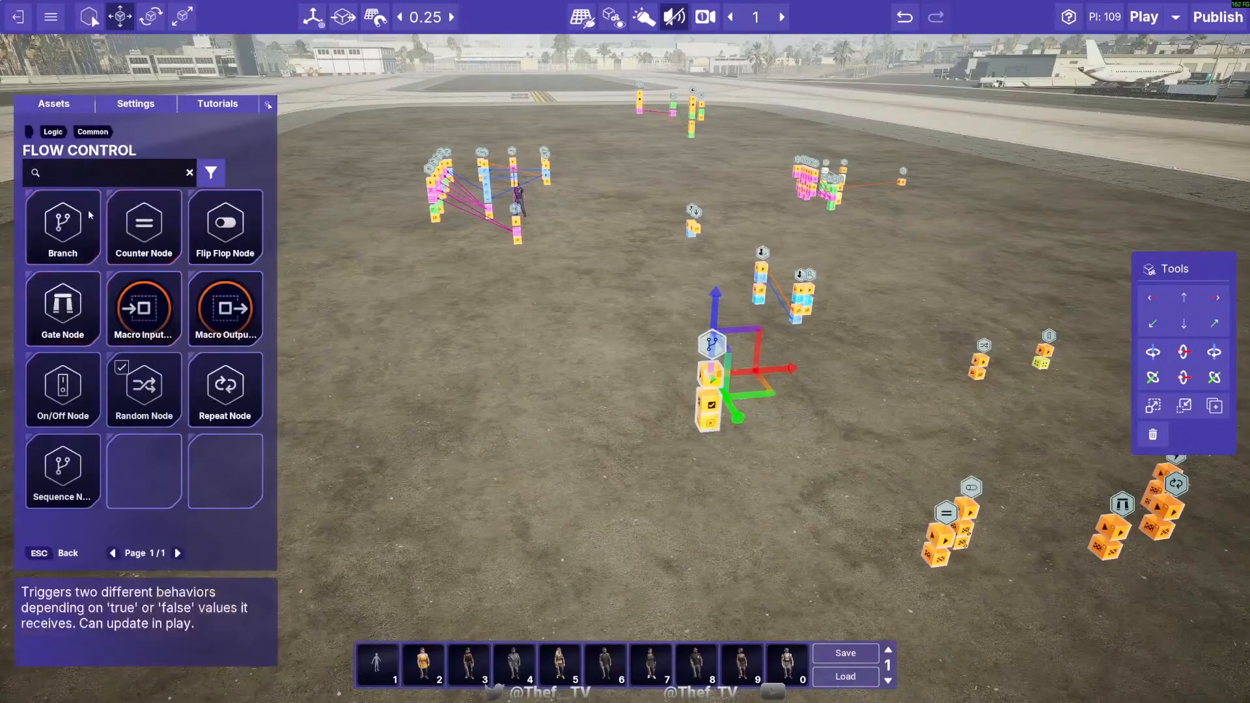
{"action": "left_click", "coordinate": [163, 177]}
{"action": "left_click", "coordinate": [46, 132]}
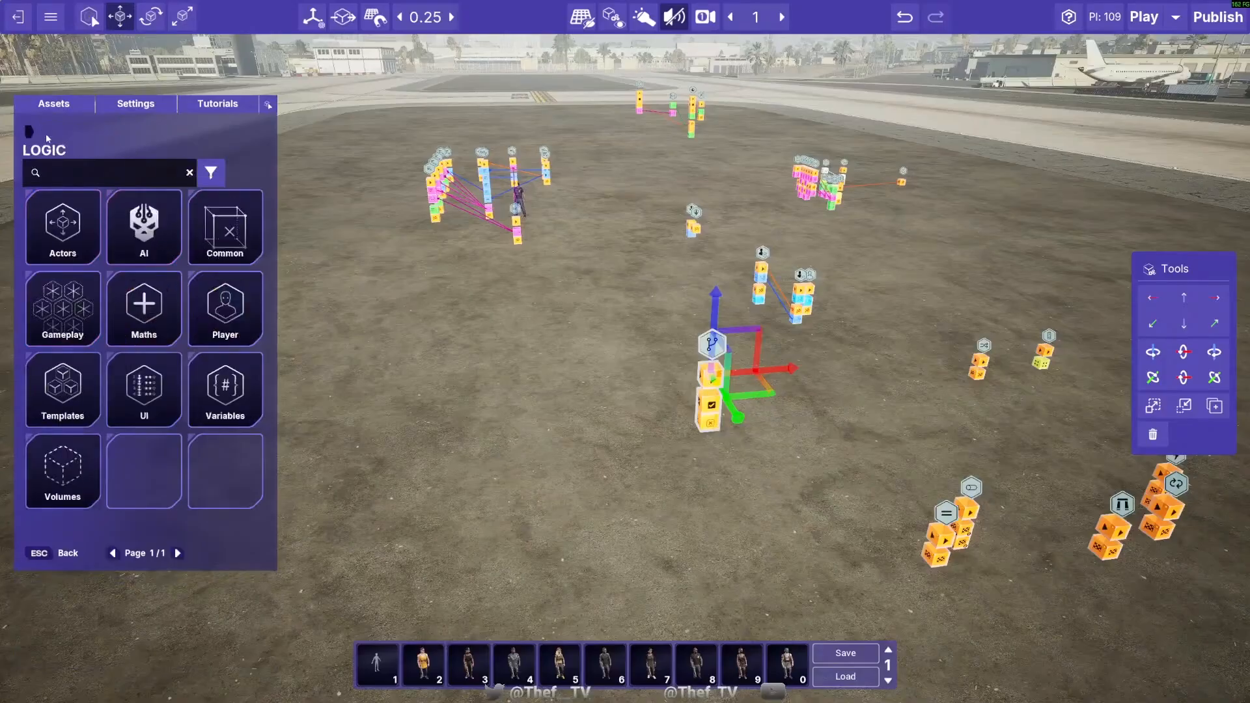
{"action": "left_click", "coordinate": [224, 390]}
{"action": "left_click", "coordinate": [141, 244]}
{"action": "left_click", "coordinate": [167, 236]}
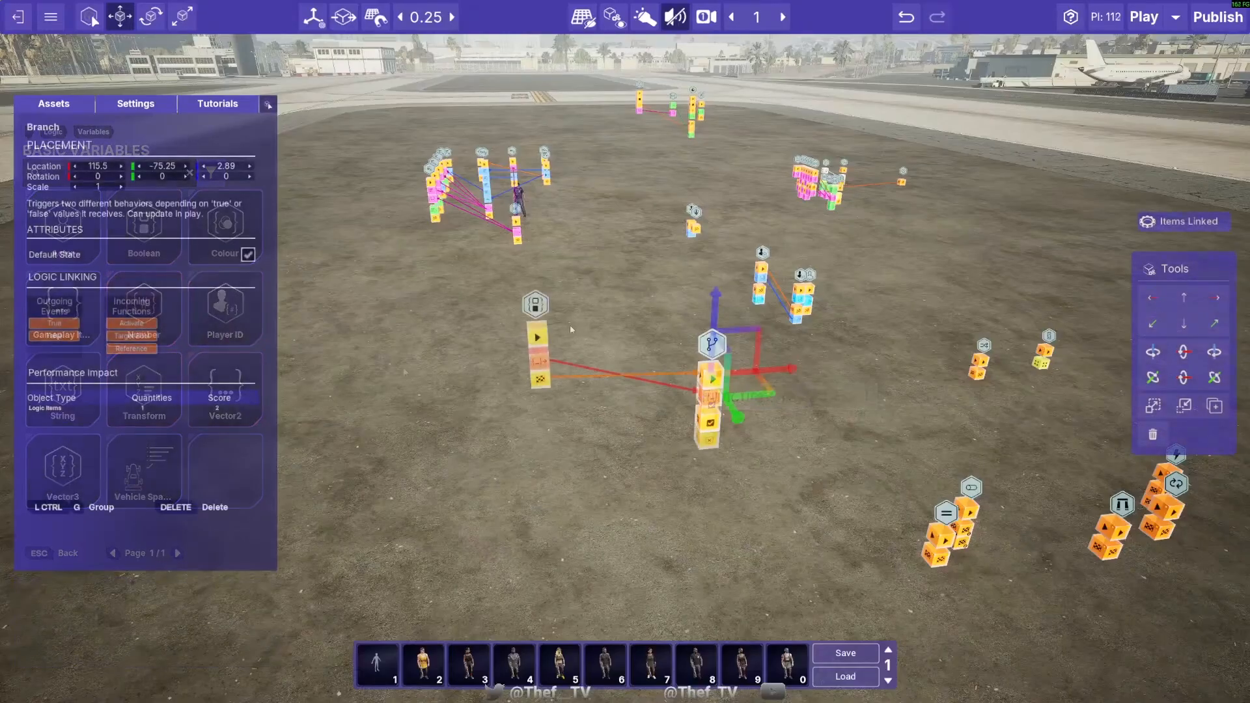
{"action": "left_click", "coordinate": [538, 329]}
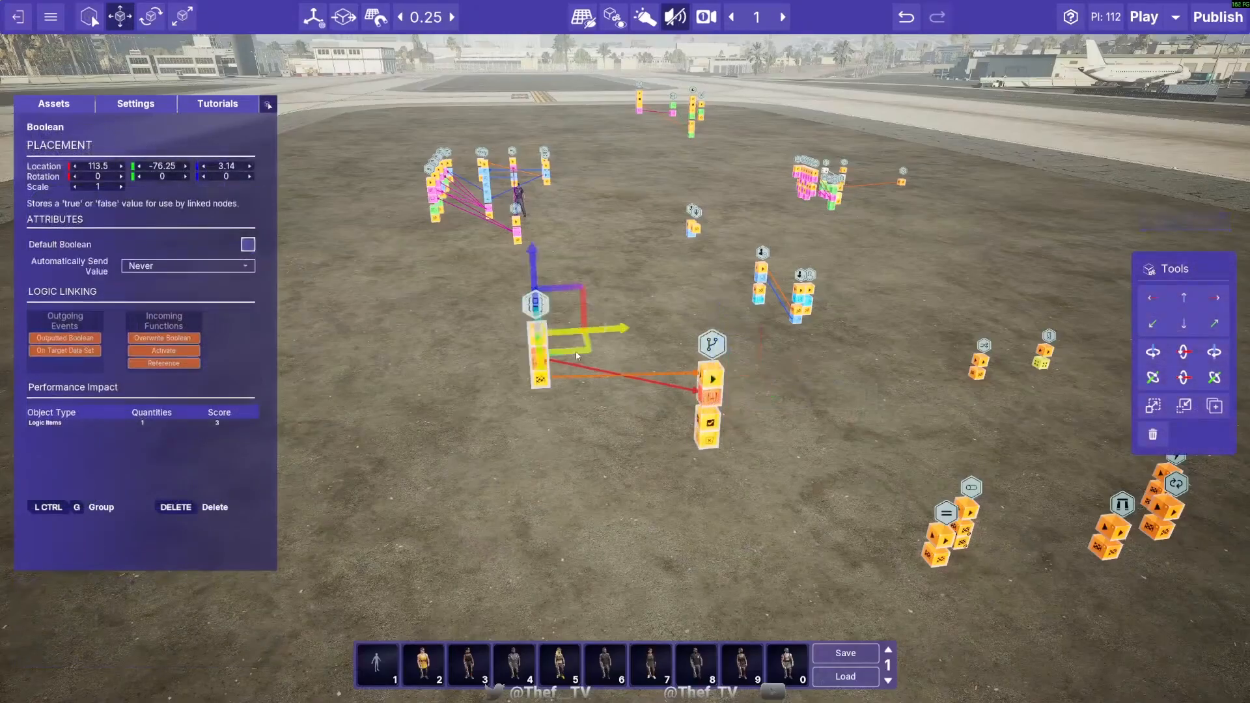
- Move the Boolean and Branch nodes closer to the viewer so they stand side by side
{"action": "left_click_drag", "start_coordinate": [585, 359], "coordinate": [542, 412]}
{"action": "left_click", "coordinate": [713, 378]}
{"action": "left_click_drag", "start_coordinate": [761, 380], "coordinate": [603, 414]}
{"action": "left_click", "coordinate": [629, 485]}
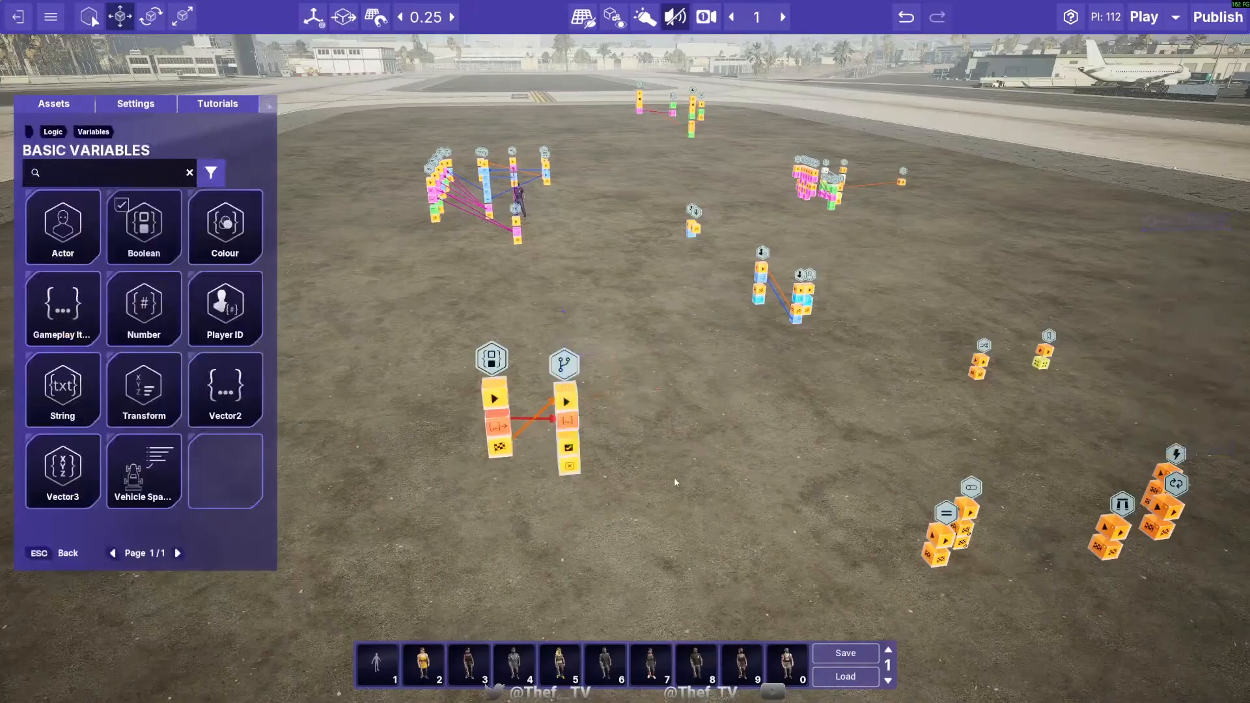
- Link the Branch's True event to the Random Node and its False event to the Counter Node
{"action": "left_click_drag", "start_coordinate": [570, 449], "coordinate": [978, 360]}
{"action": "left_click_drag", "start_coordinate": [569, 465], "coordinate": [938, 537]}
{"action": "key", "text": "s"}
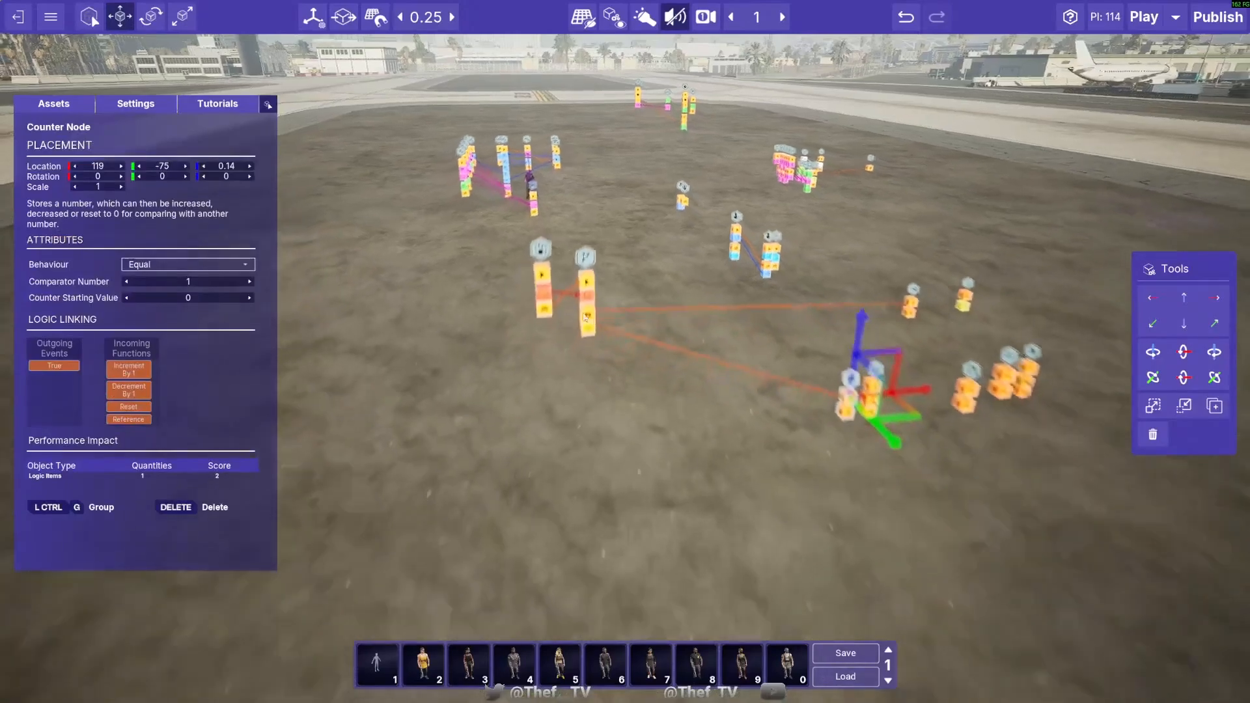
{"action": "key", "text": "w"}
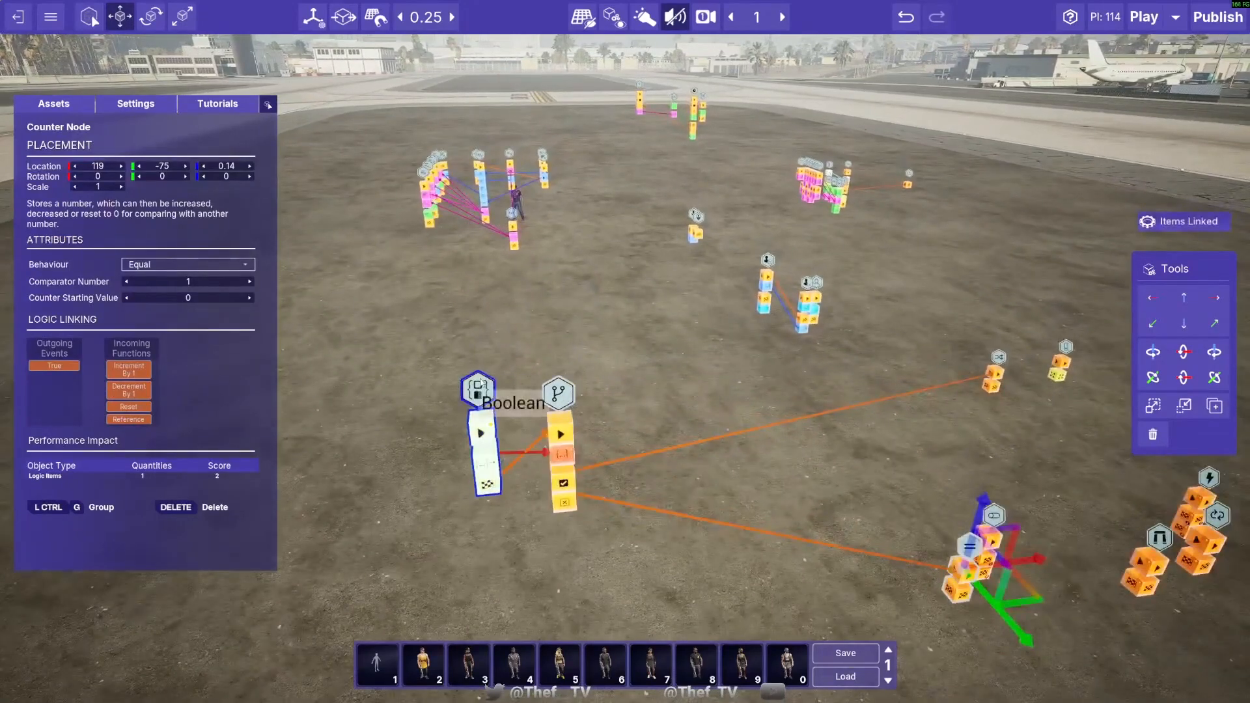
- Place an Equal Node (Actor) from the Maths relational operators on the ground near the Boolean node
{"action": "left_click", "coordinate": [481, 383]}
{"action": "mouse_move", "coordinate": [538, 420]}
{"action": "left_mouse_down"}
{"action": "mouse_move", "coordinate": [346, 410]}
{"action": "mouse_move", "coordinate": [540, 406]}
{"action": "left_mouse_up"}
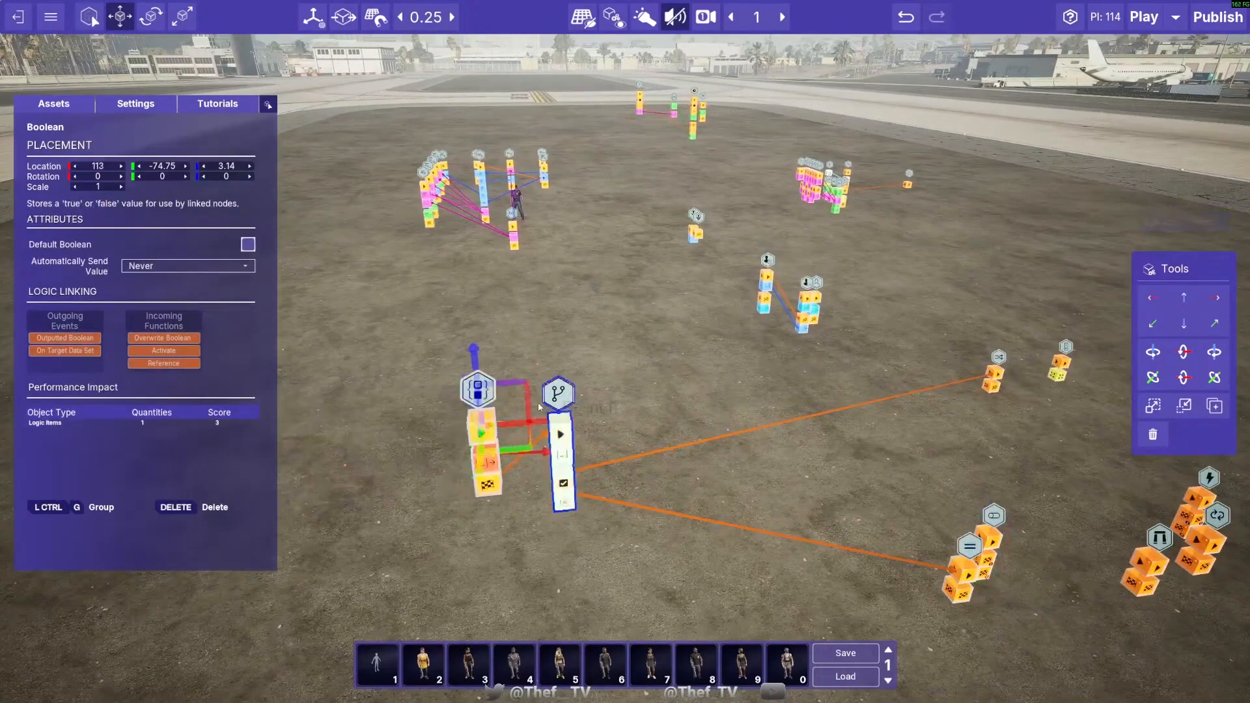
{"action": "left_click", "coordinate": [54, 103]}
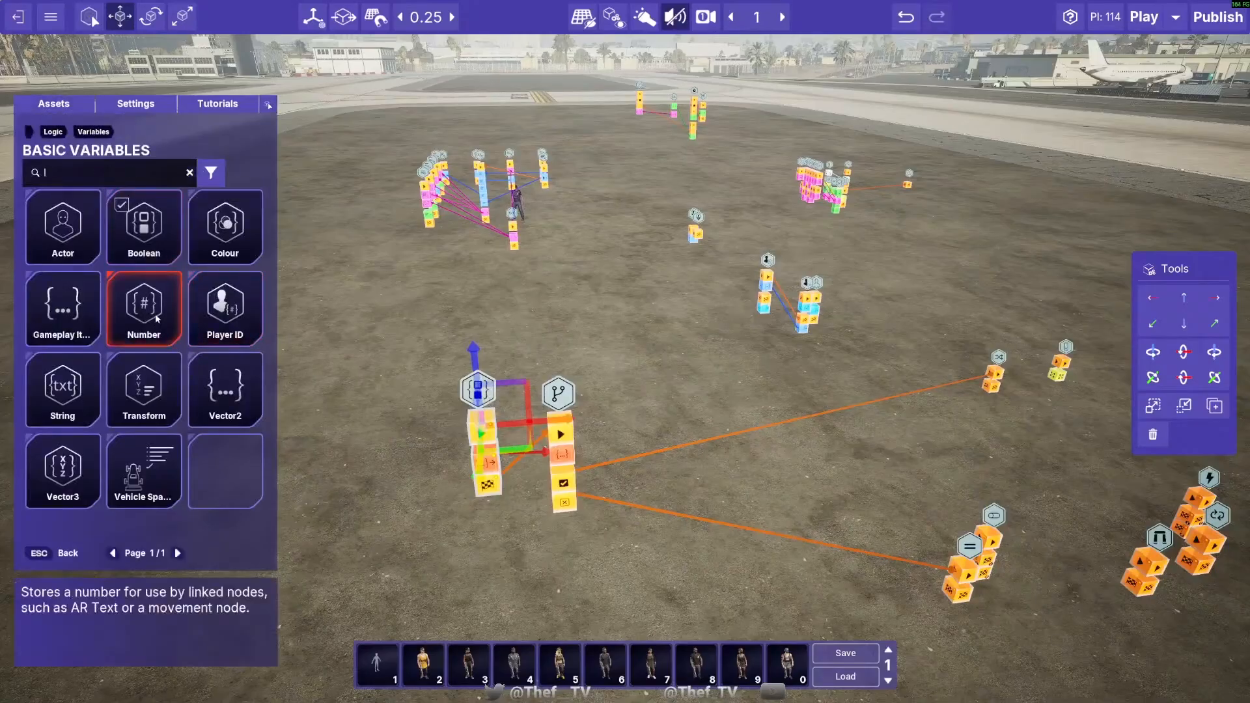
{"action": "left_click", "coordinate": [144, 181]}
{"action": "left_click", "coordinate": [52, 134]}
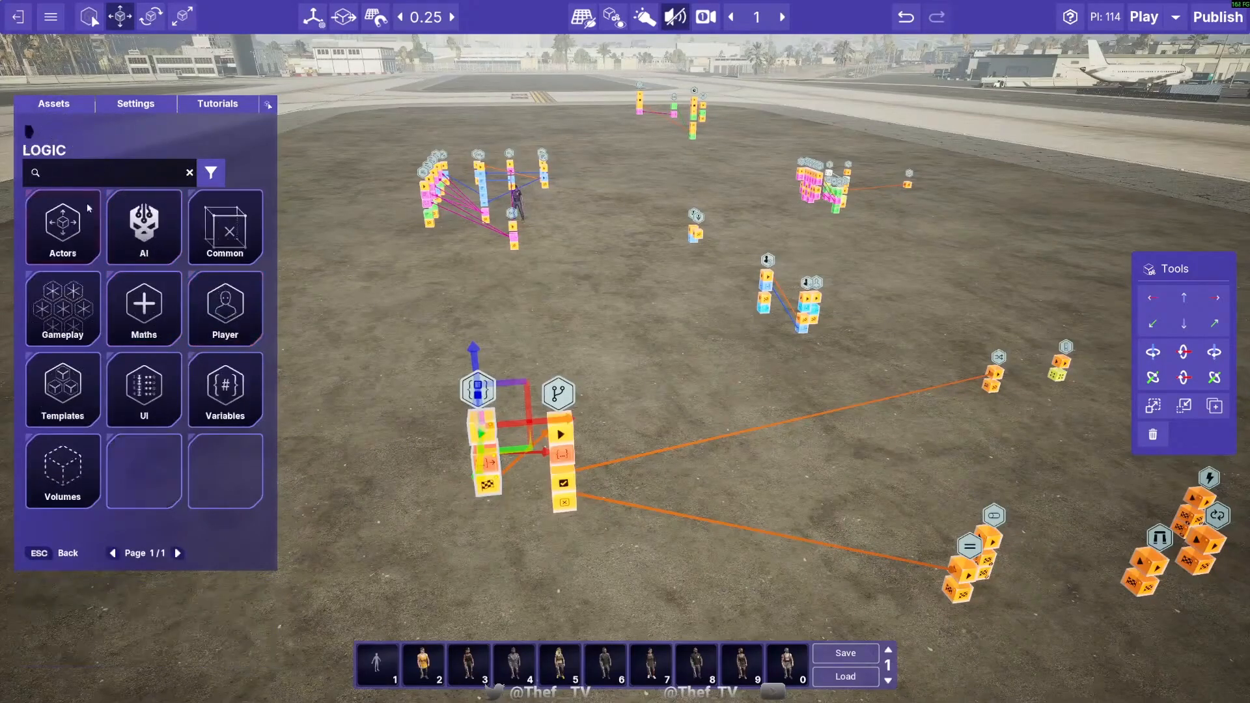
{"action": "left_click", "coordinate": [145, 282]}
{"action": "left_click", "coordinate": [145, 243]}
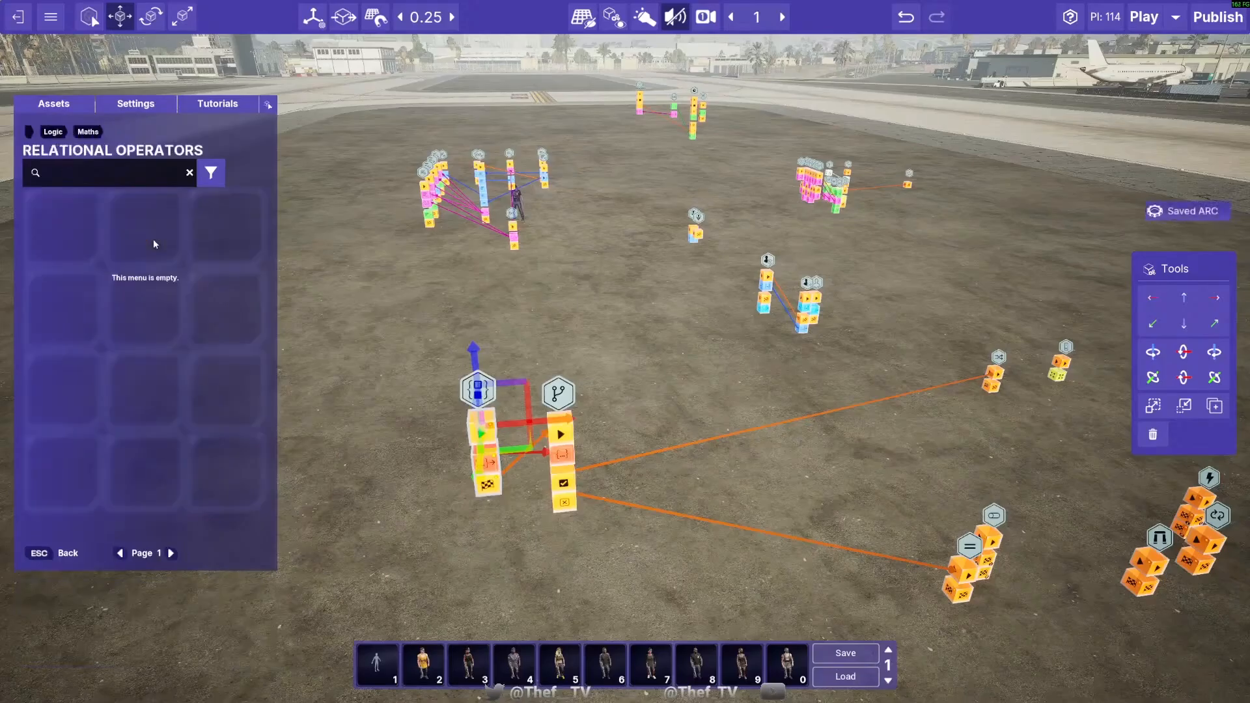
{"action": "left_click", "coordinate": [224, 222]}
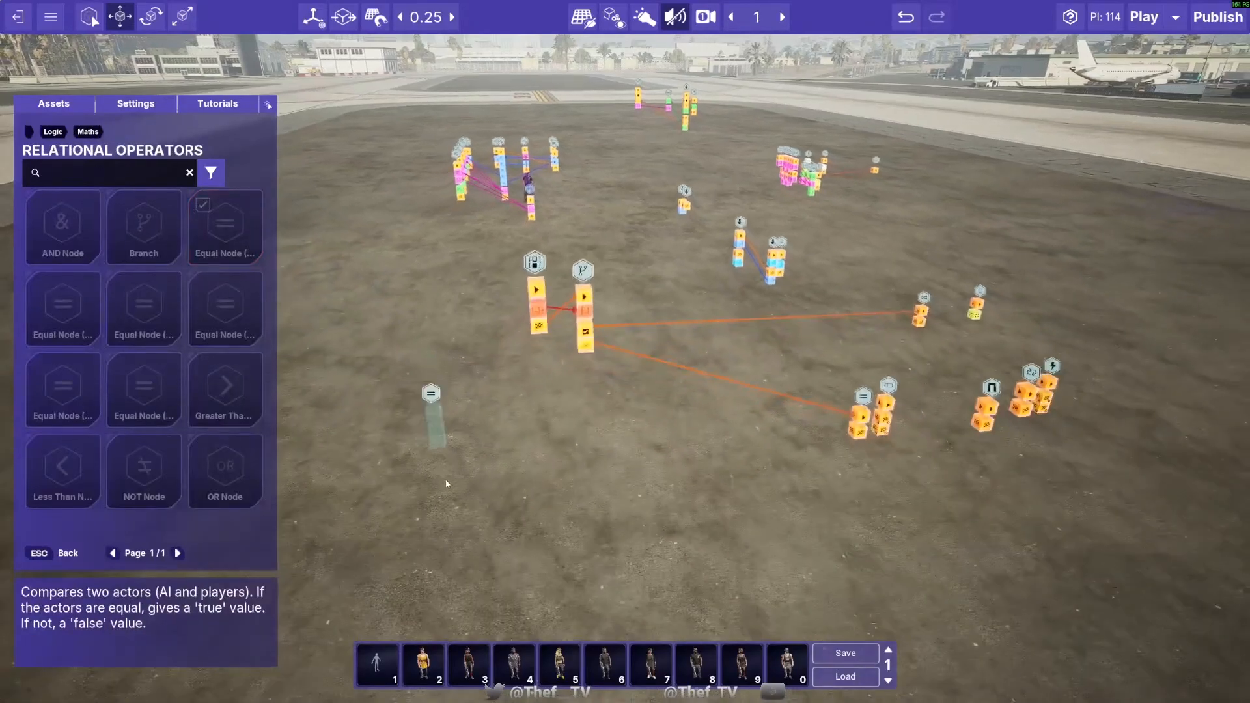
{"action": "left_click", "coordinate": [446, 479]}
- Move the Equal Node (Actor) next to the Boolean node, at location 111.75, -72.75, 3.39
{"action": "left_click_drag", "start_coordinate": [426, 336], "coordinate": [397, 168]}
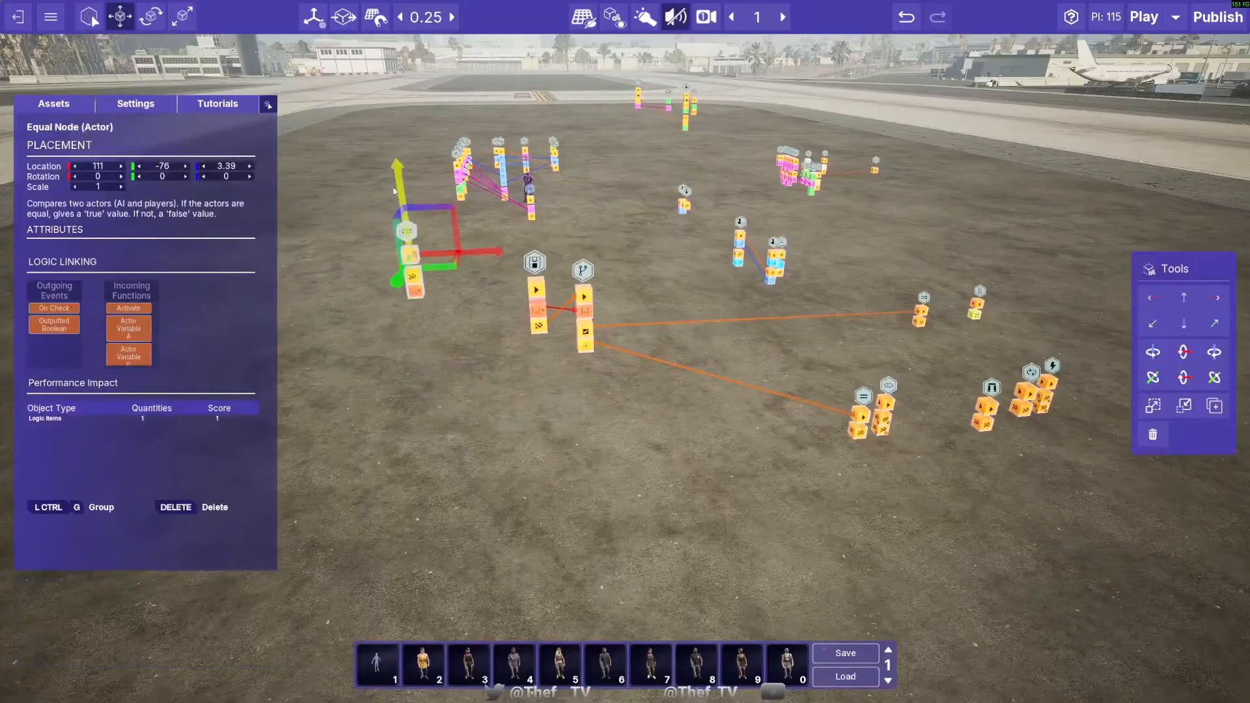
{"action": "left_click_drag", "start_coordinate": [449, 270], "coordinate": [480, 336]}
{"action": "left_click", "coordinate": [477, 430]}
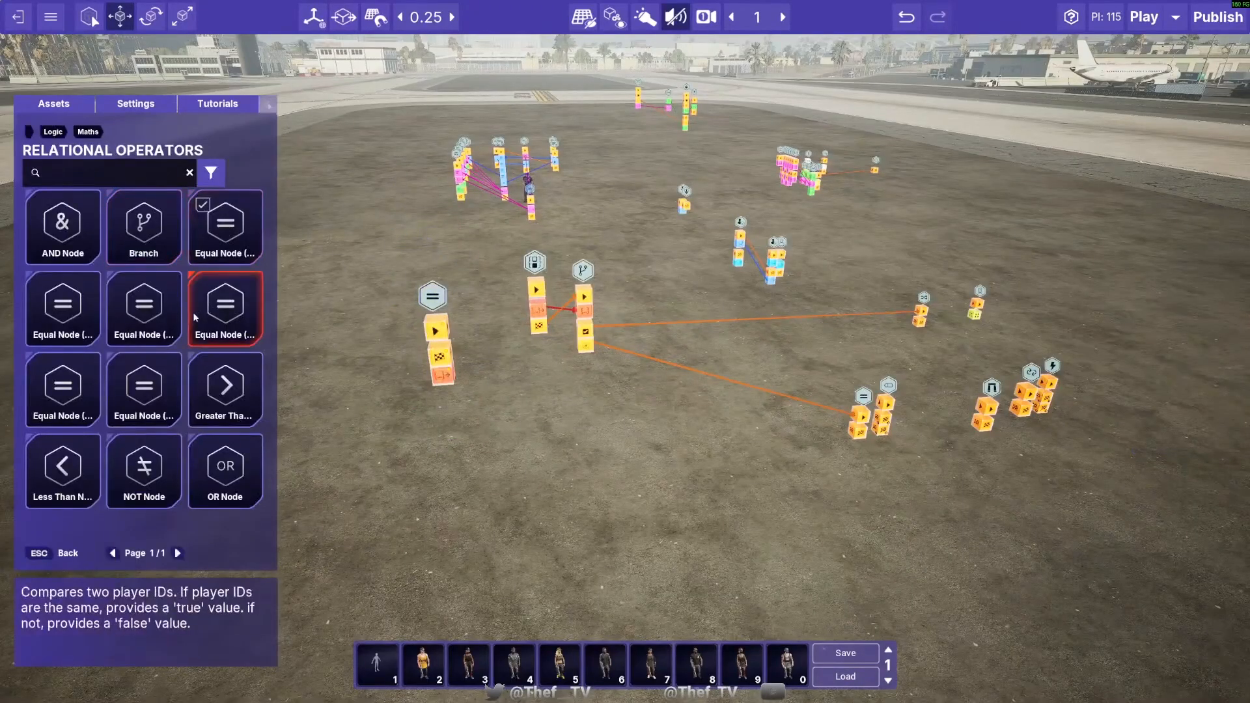
{"action": "left_click", "coordinate": [438, 286]}
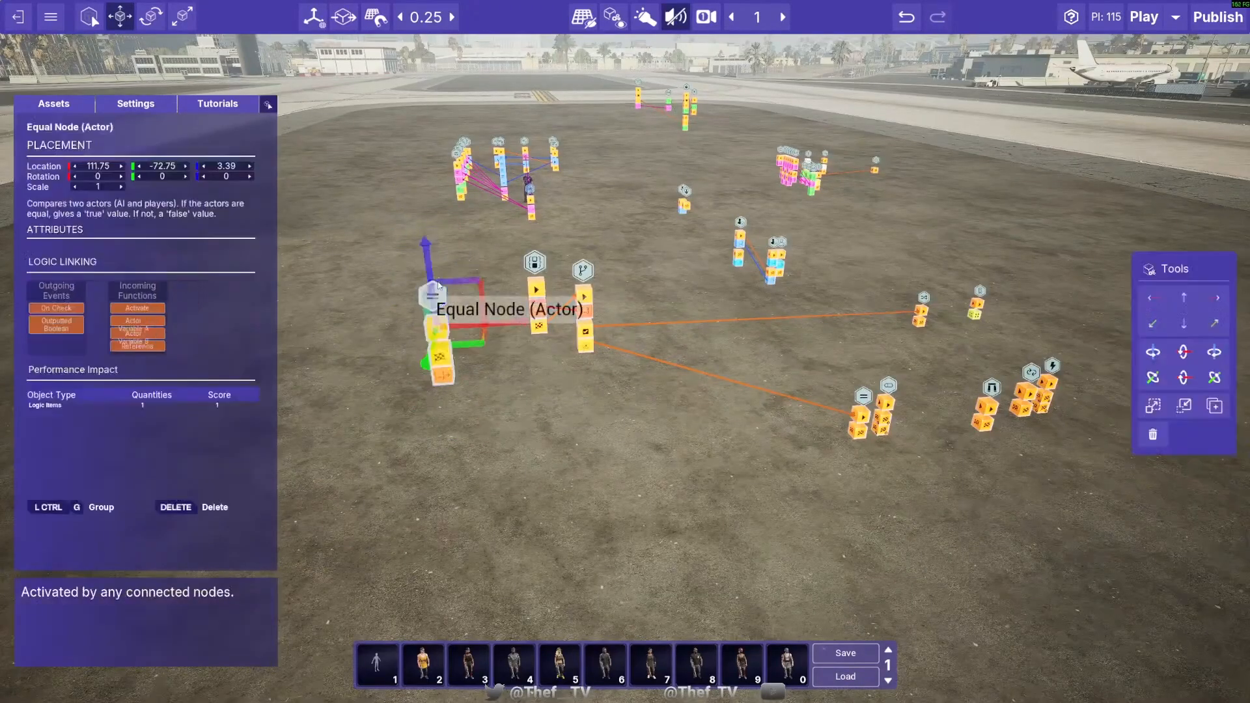
{"action": "left_click", "coordinate": [455, 319]}
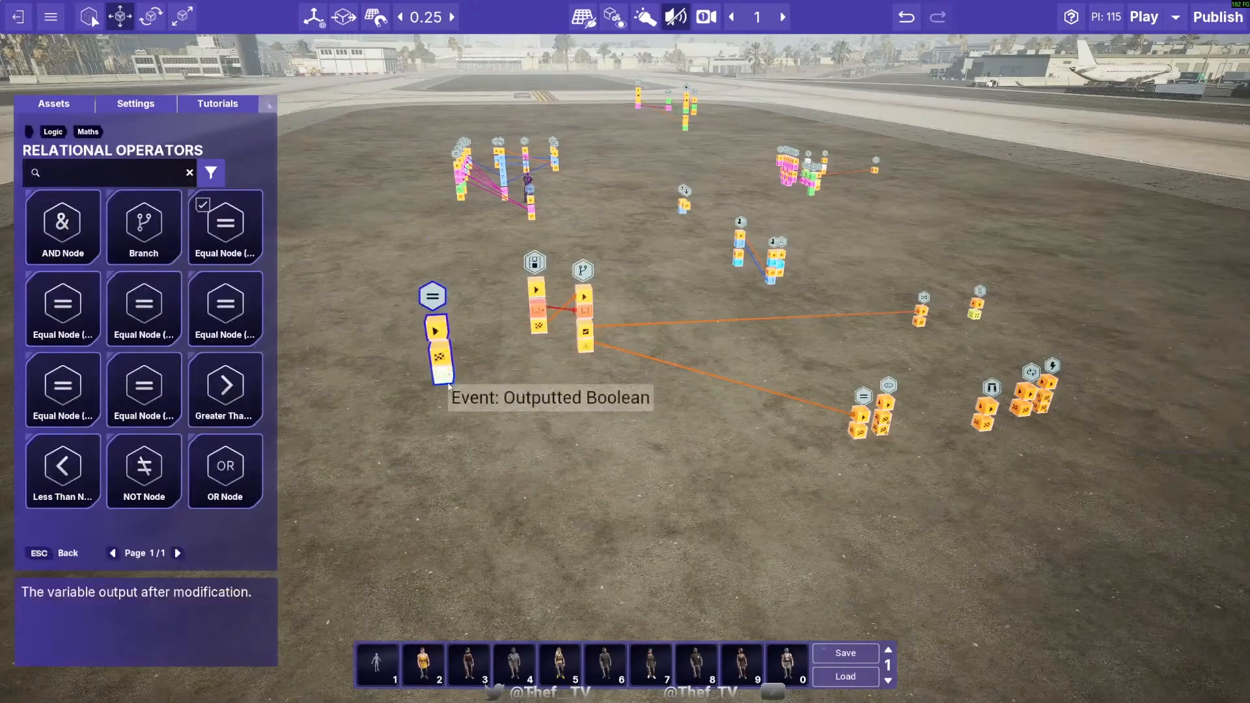
- Link the Equal Node's Outputted Boolean and On Check events to the Branch, and move the Branch to 113.25, -73.25, 2.89
{"action": "left_click_drag", "start_coordinate": [446, 377], "coordinate": [582, 311]}
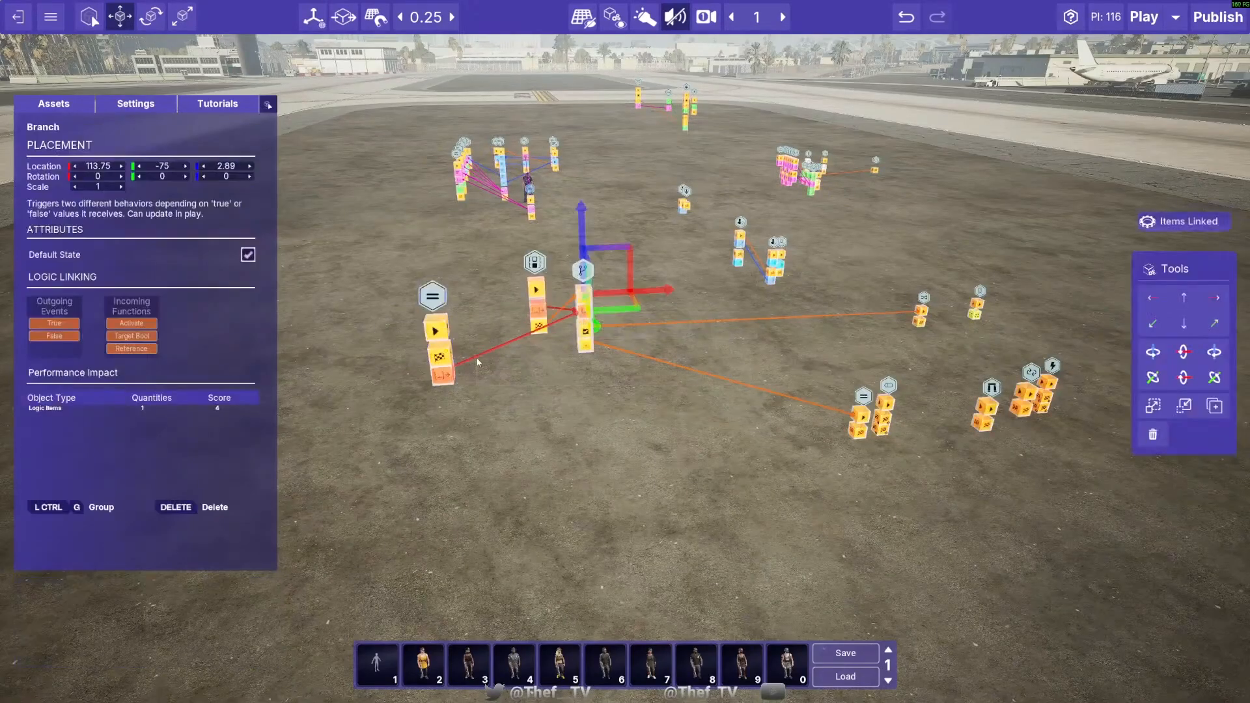
{"action": "left_click_drag", "start_coordinate": [441, 355], "coordinate": [573, 366]}
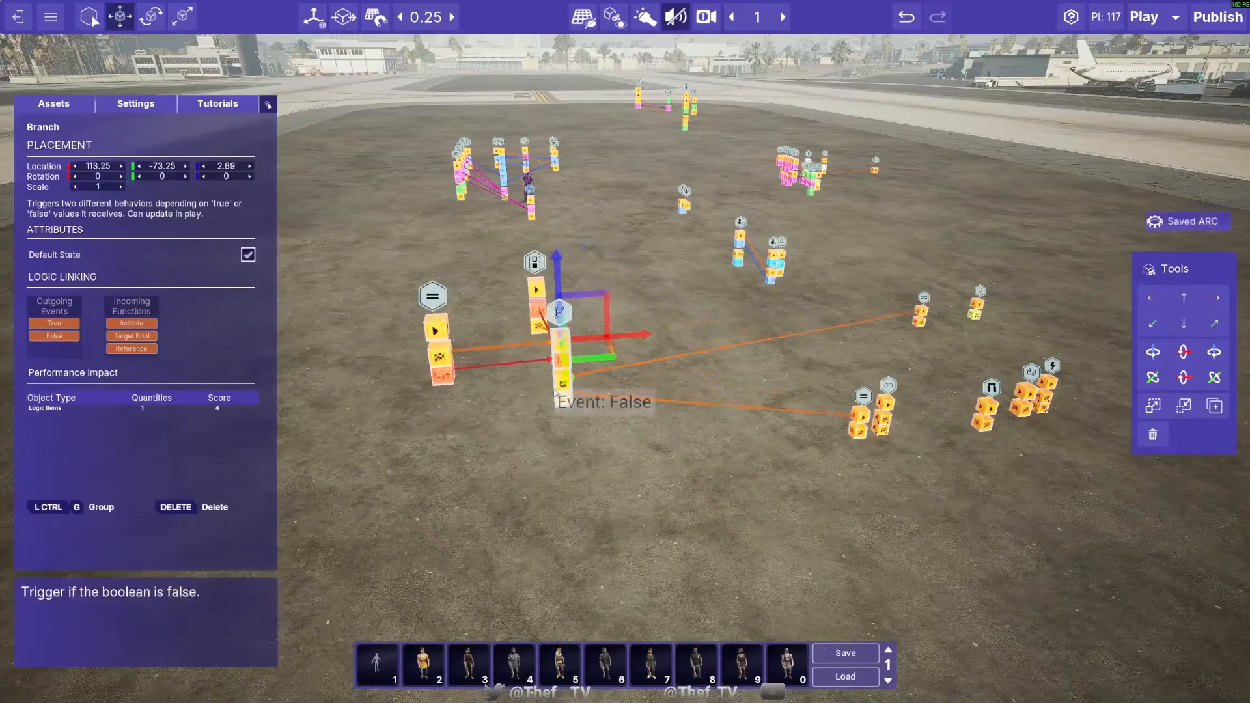
{"action": "left_click", "coordinate": [541, 508]}
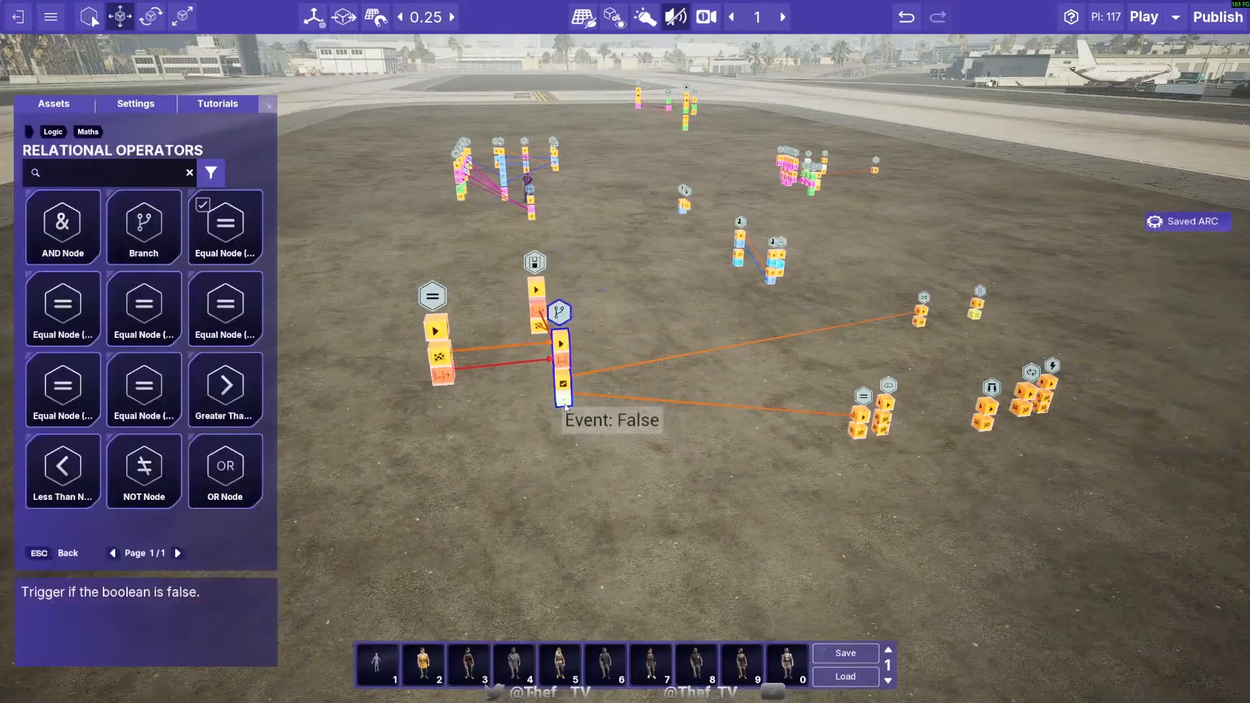
{"action": "left_click", "coordinate": [565, 400]}
{"action": "key", "text": "Escape"}
- Place an AND Node and an OR Node side by side on the ground near the Equal Node (Actor)
{"action": "key", "text": "w"}
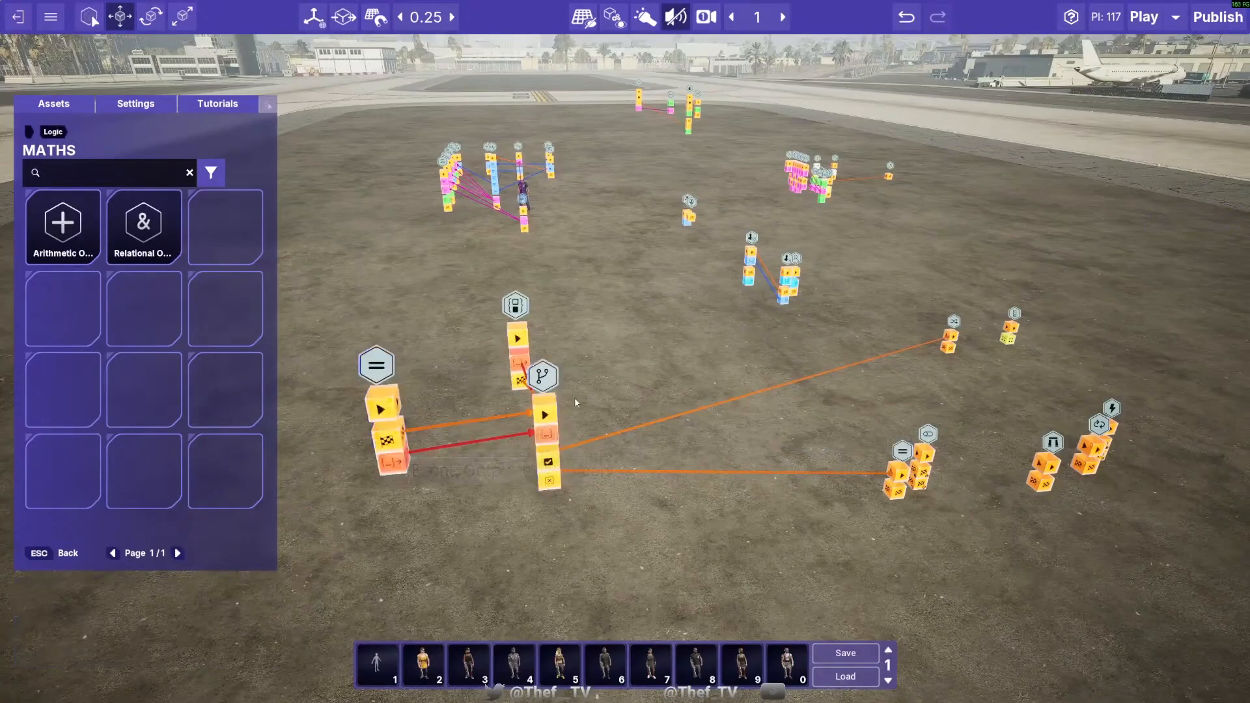
{"action": "left_click", "coordinate": [544, 376]}
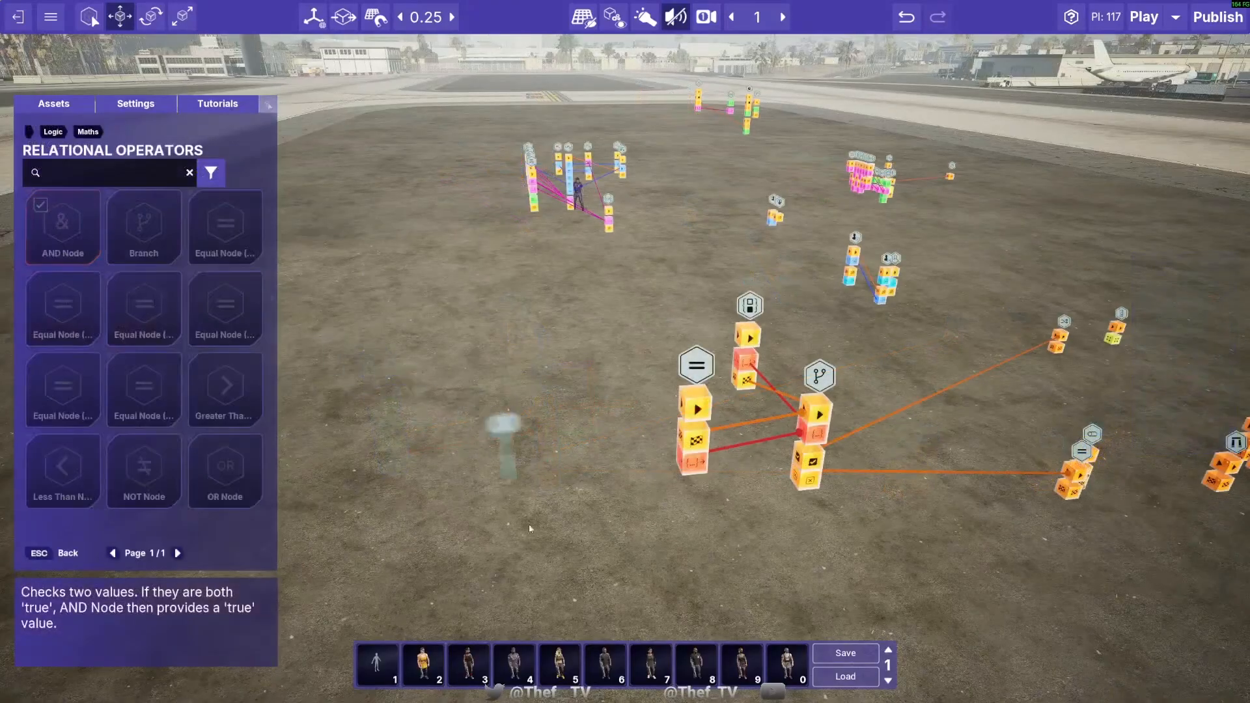
{"action": "left_click", "coordinate": [536, 503]}
{"action": "left_click", "coordinate": [228, 475]}
{"action": "left_click", "coordinate": [508, 477]}
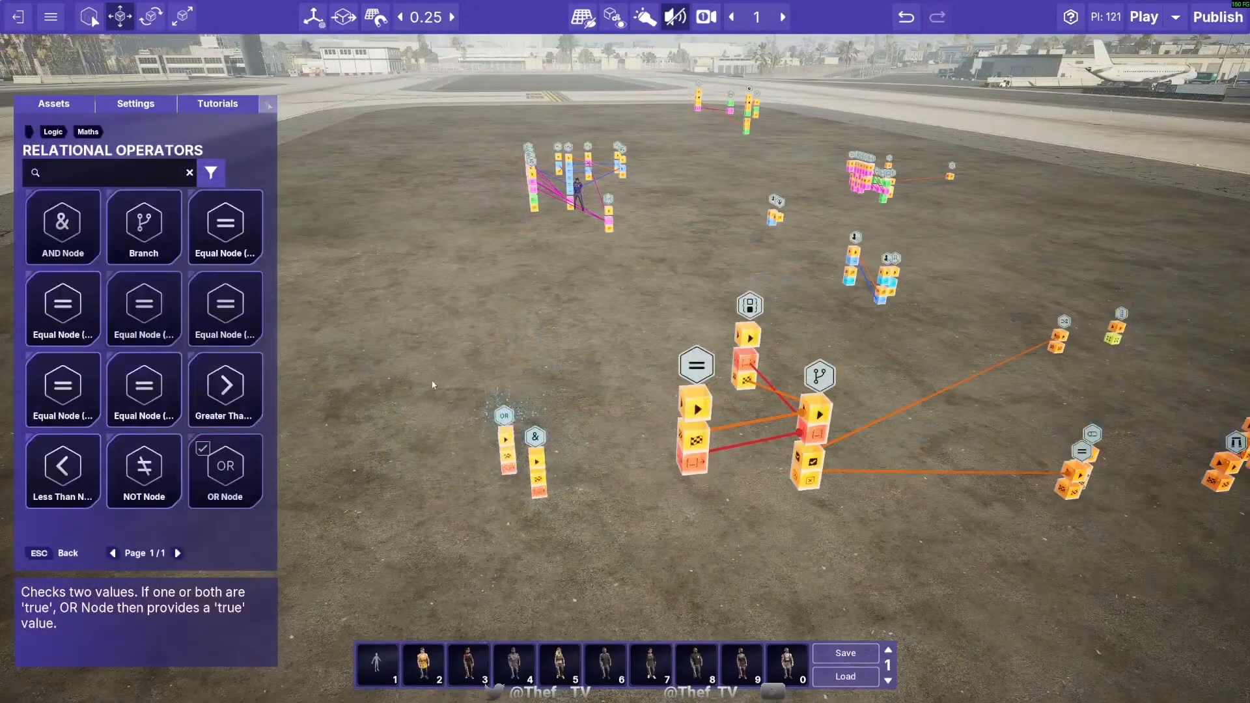
- Raise the OR Node and the AND Node to height 2.64, and move the AND Node to 110, -74.25 near the Equal Node
{"action": "left_click_drag", "start_coordinate": [433, 383], "coordinate": [569, 499]}
{"action": "left_click", "coordinate": [479, 502]}
{"action": "left_click", "coordinate": [507, 440]}
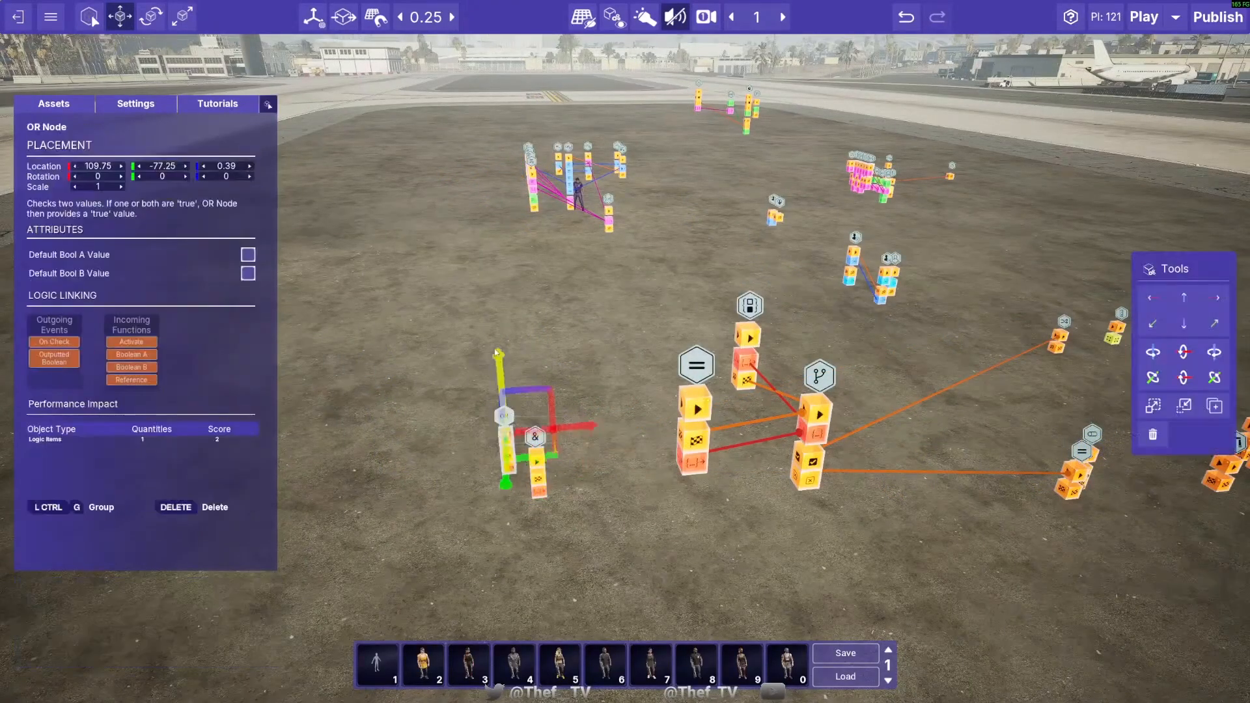
{"action": "left_click_drag", "start_coordinate": [502, 391], "coordinate": [491, 267]}
{"action": "left_click", "coordinate": [534, 436]}
{"action": "left_click_drag", "start_coordinate": [532, 399], "coordinate": [523, 266]}
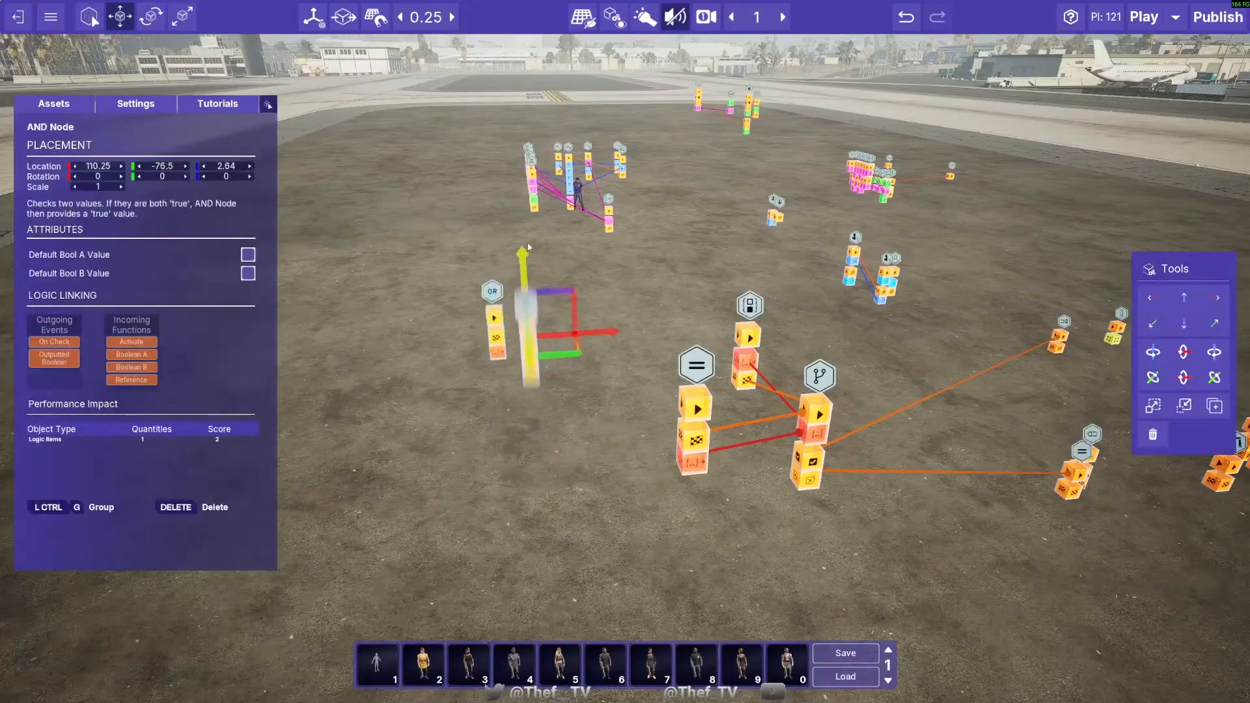
{"action": "left_click_drag", "start_coordinate": [575, 357], "coordinate": [569, 454]}
- Examine the attributes and logic links of the OR Node and the AND Node
{"action": "left_click", "coordinate": [493, 337]}
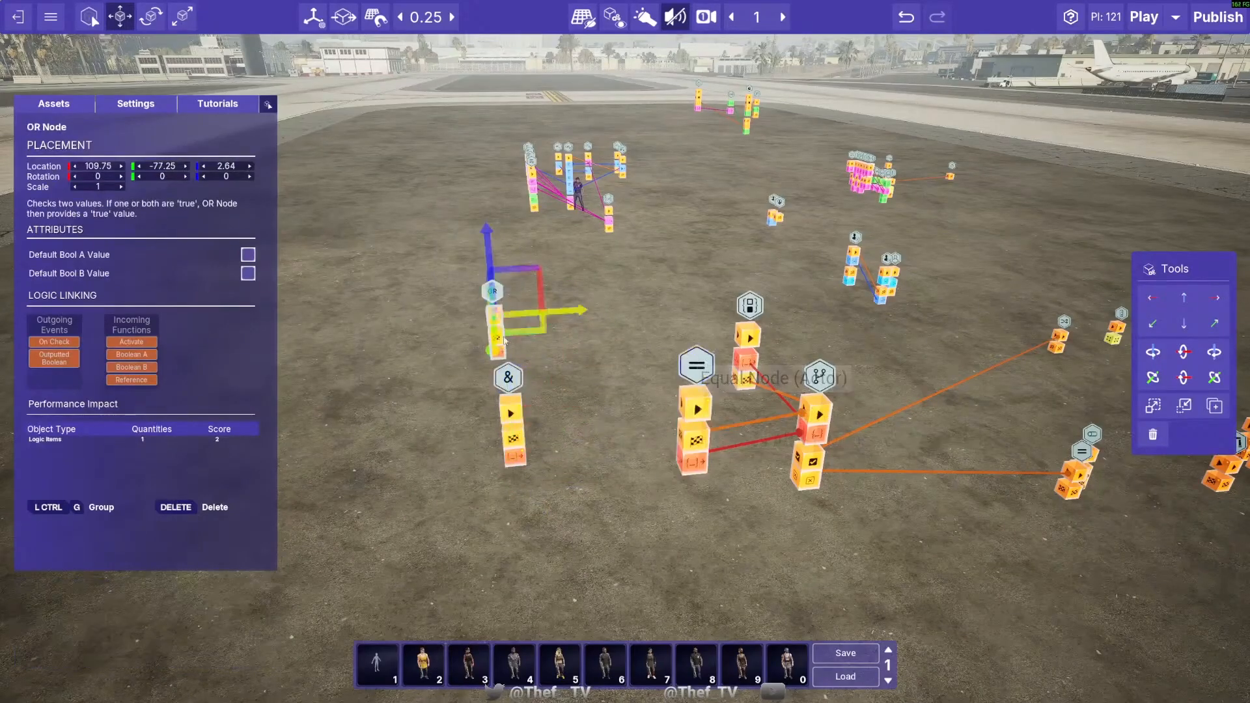
{"action": "left_click", "coordinate": [383, 366]}
{"action": "left_click", "coordinate": [508, 381]}
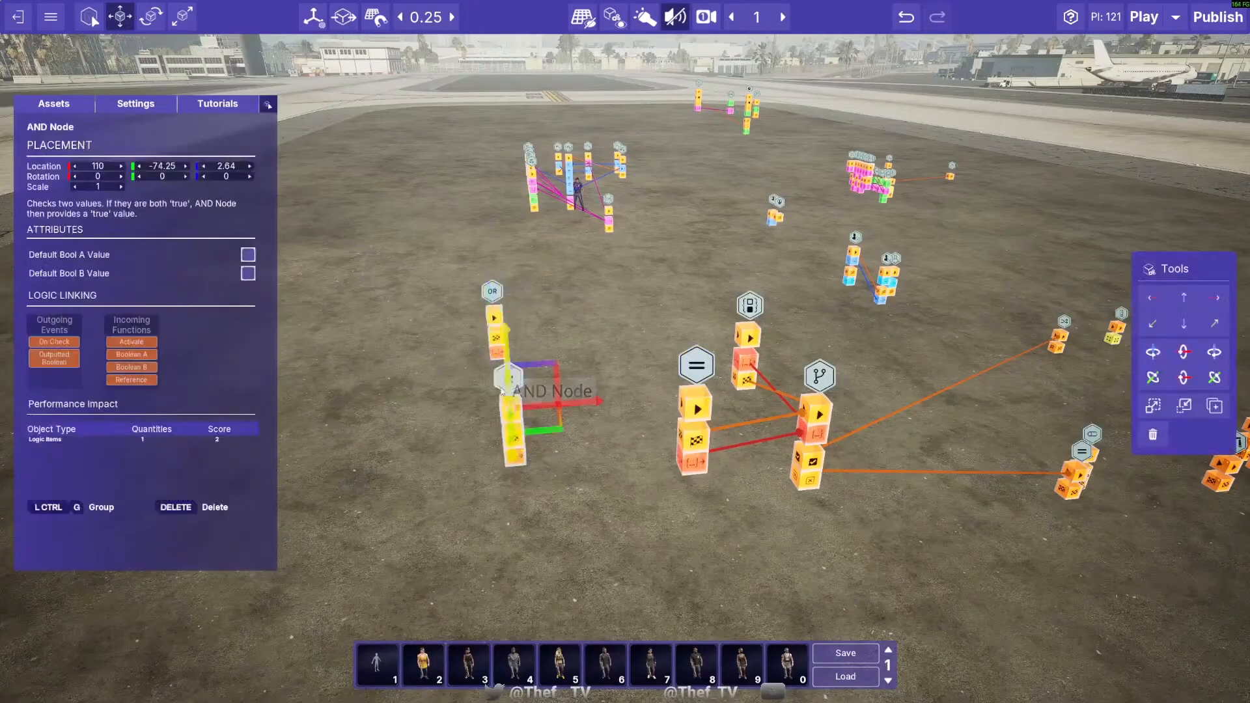
{"action": "left_click", "coordinate": [495, 290]}
{"action": "left_click", "coordinate": [387, 305]}
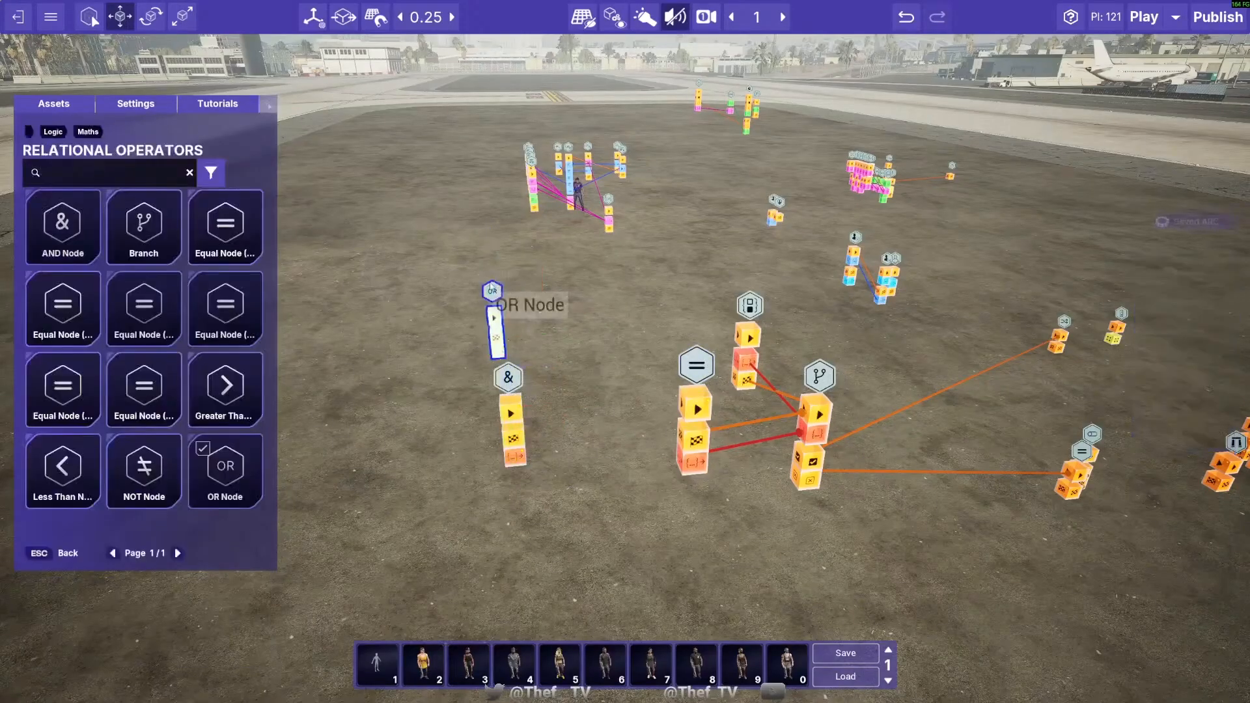
{"action": "left_click", "coordinate": [493, 292]}
{"action": "left_click", "coordinate": [440, 340]}
{"action": "left_click", "coordinate": [501, 359]}
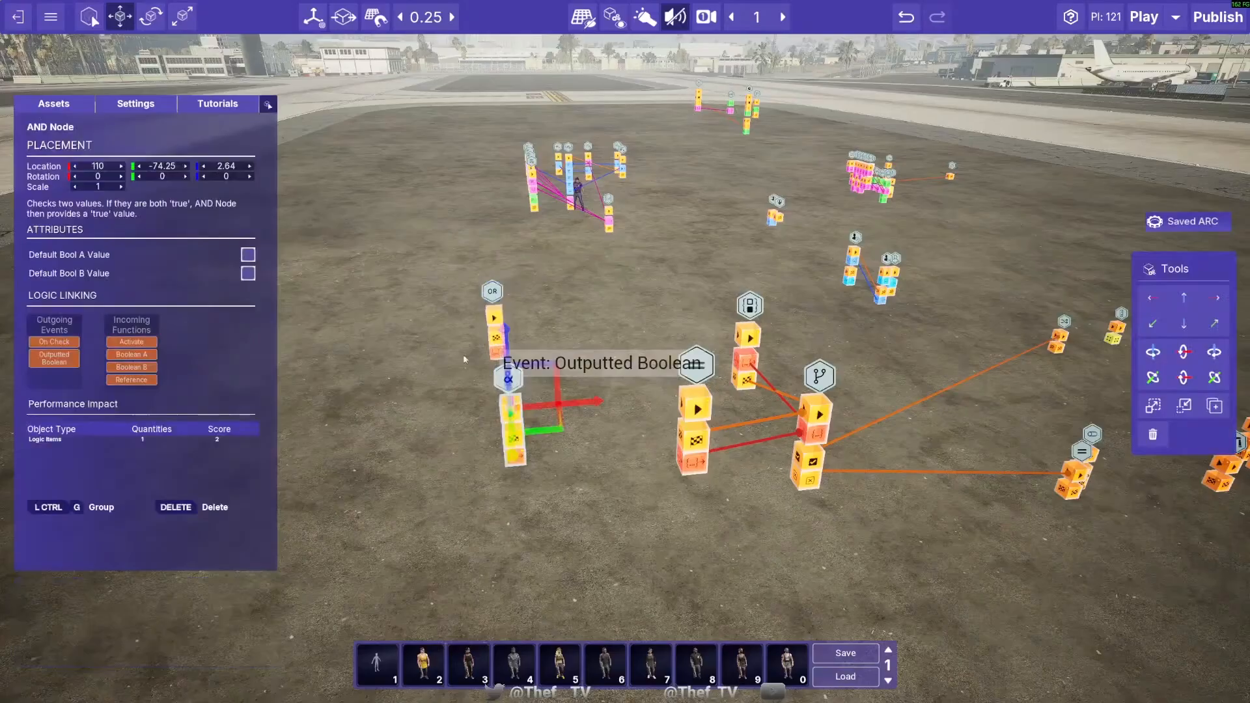
{"action": "left_click", "coordinate": [467, 358]}
- Link the Outputted Boolean and On Check events of both the OR Node and the AND Node to the Branch
{"action": "left_click_drag", "start_coordinate": [498, 353], "coordinate": [799, 426]}
{"action": "left_click", "coordinate": [815, 439]}
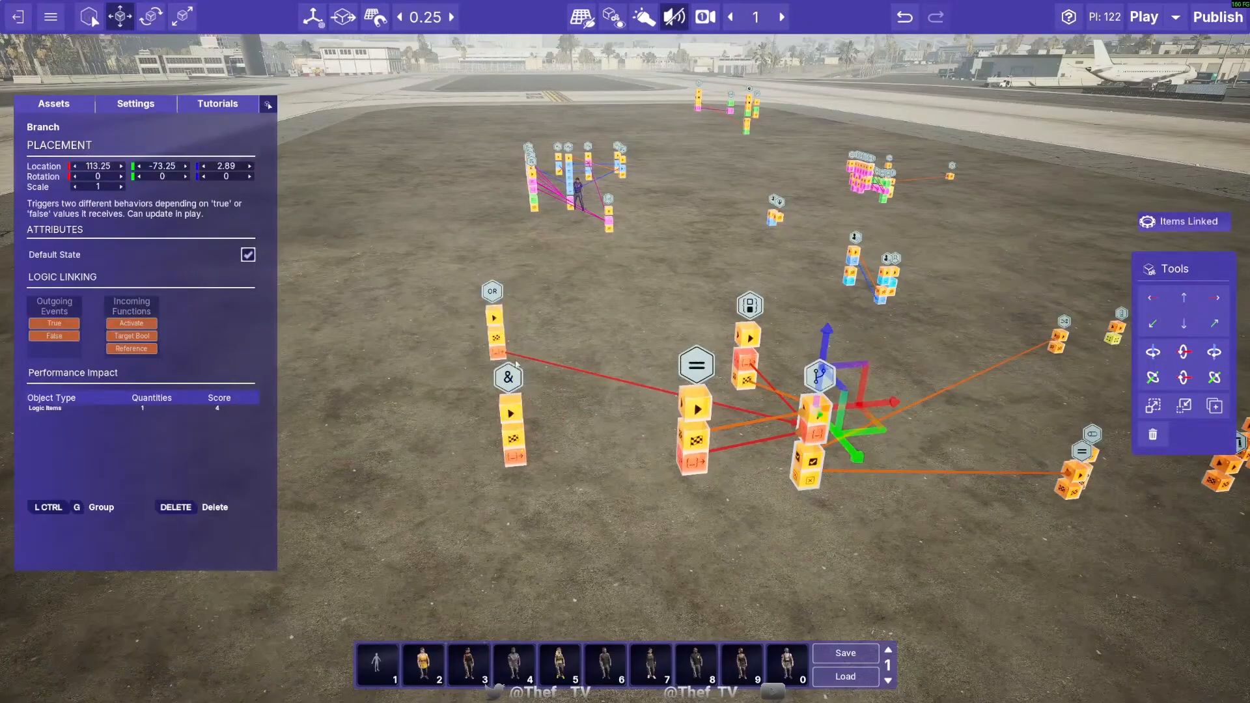
{"action": "left_click_drag", "start_coordinate": [497, 352], "coordinate": [808, 420]}
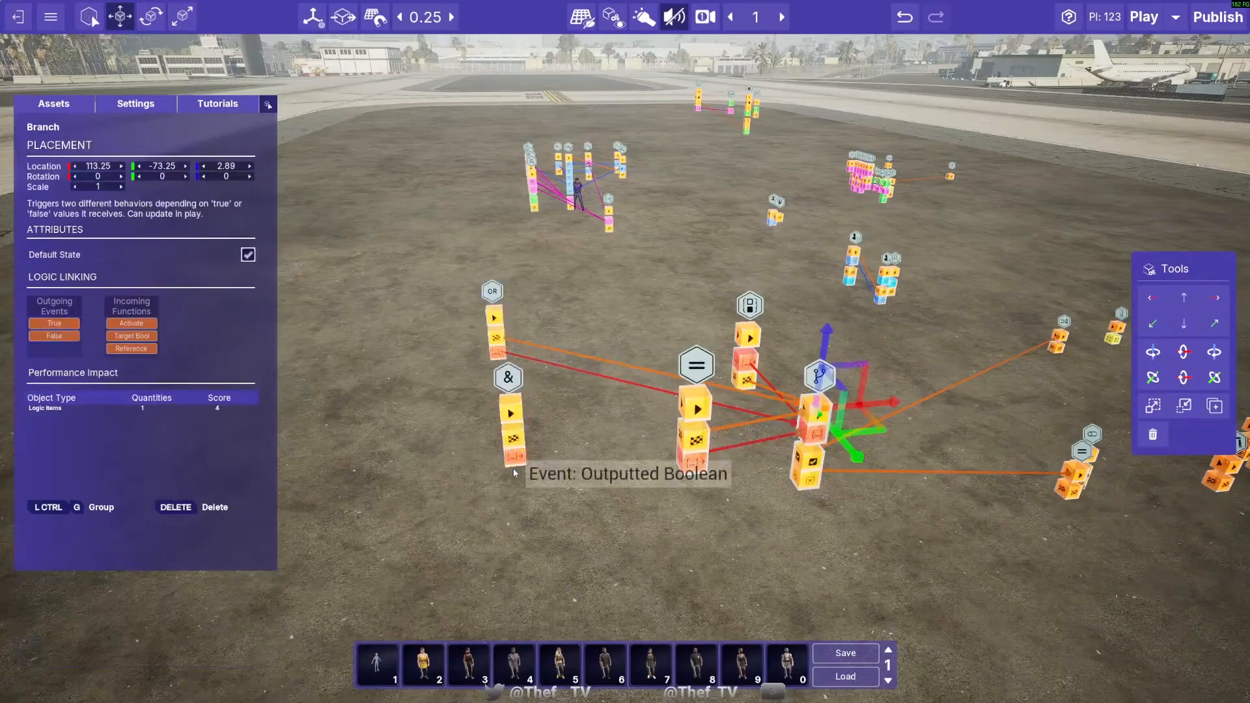
{"action": "left_click_drag", "start_coordinate": [514, 472], "coordinate": [810, 430]}
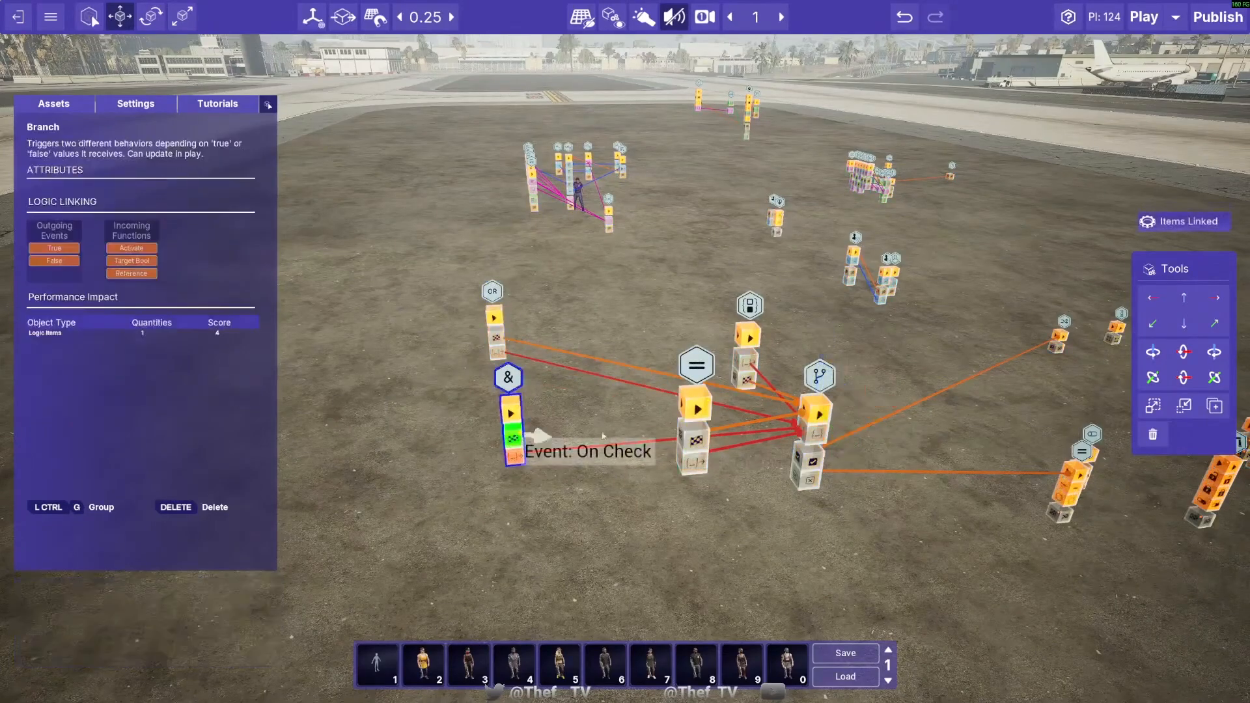
{"action": "left_click_drag", "start_coordinate": [603, 437], "coordinate": [811, 423]}
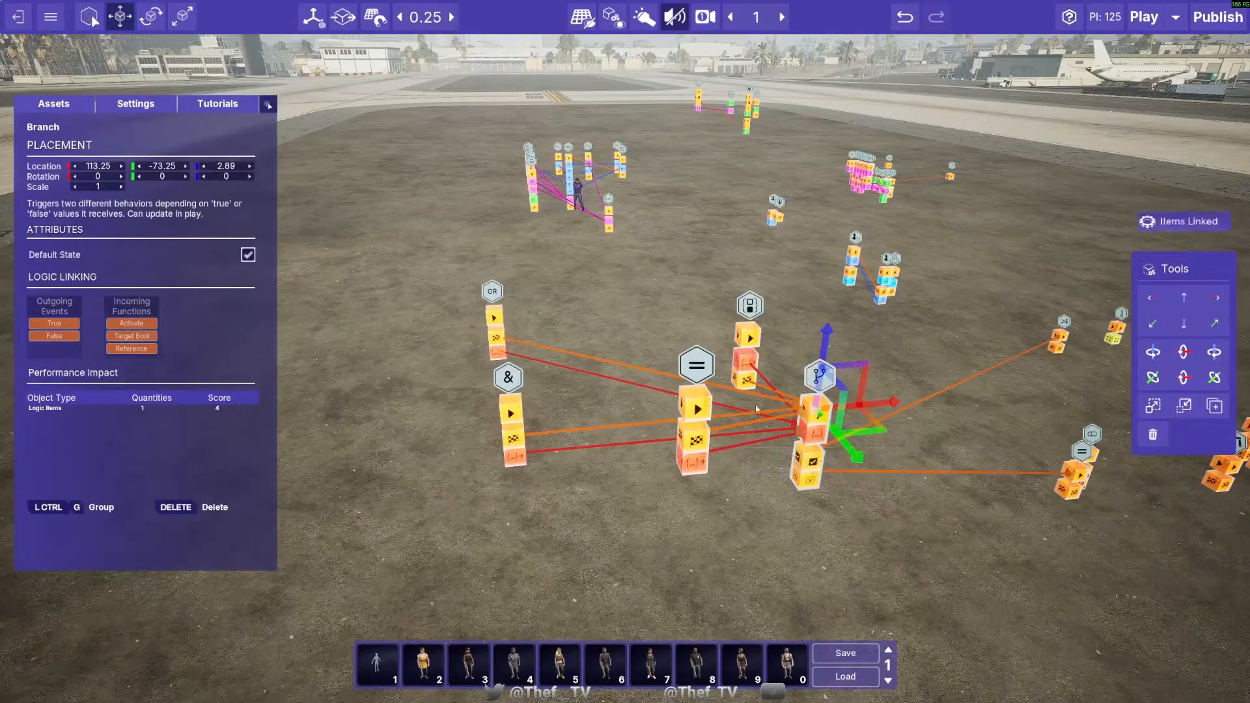
{"action": "key", "text": "d"}
{"action": "key", "text": "w"}
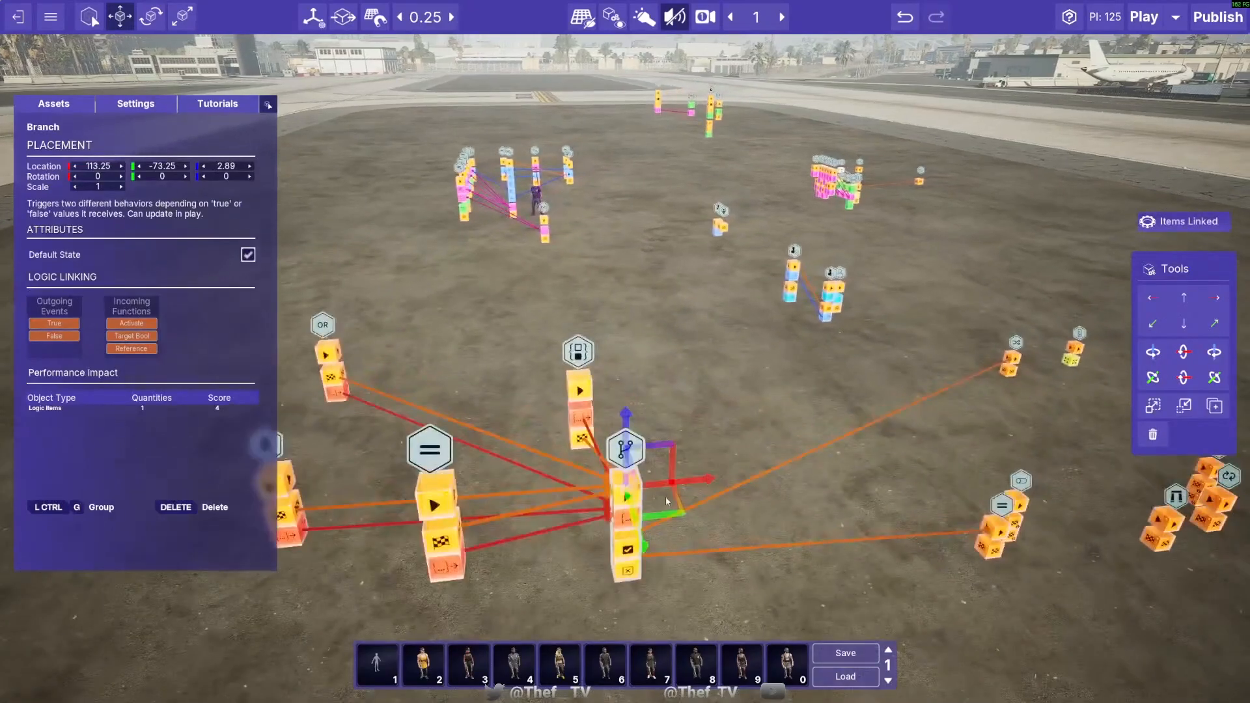
{"action": "left_click_drag", "start_coordinate": [668, 515], "coordinate": [759, 485]}
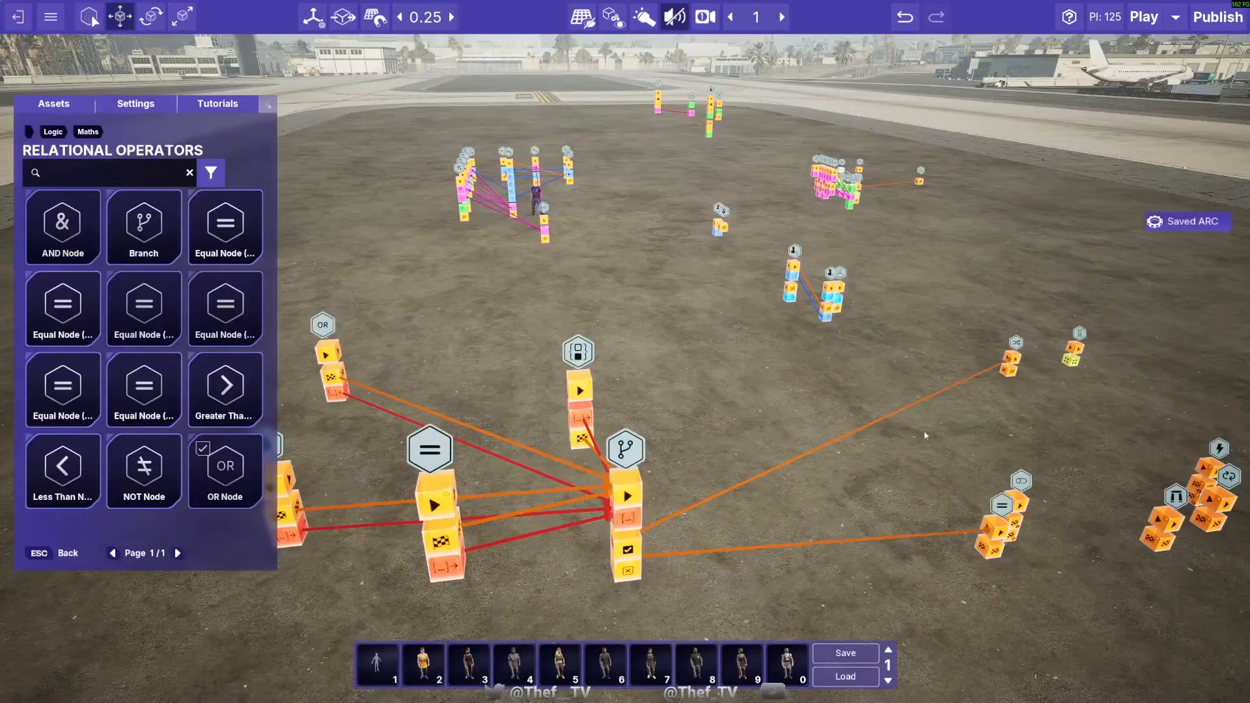
{"action": "left_click", "coordinate": [845, 441], "text": "alt"}
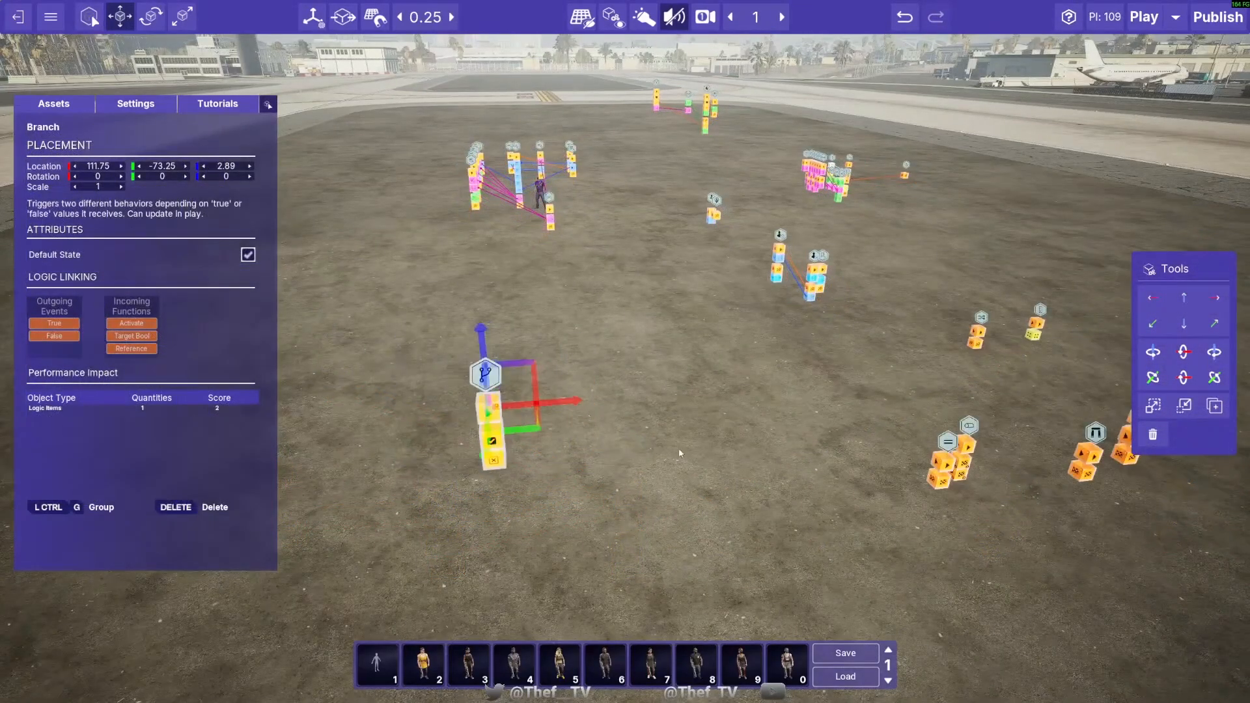
- Move the Counter Node from the distant row of nodes to just beside the Branch, at location 113, -72.75, 2.64
{"action": "left_click", "coordinate": [697, 460]}
{"action": "key", "text": "d"}
{"action": "left_click", "coordinate": [788, 444]}
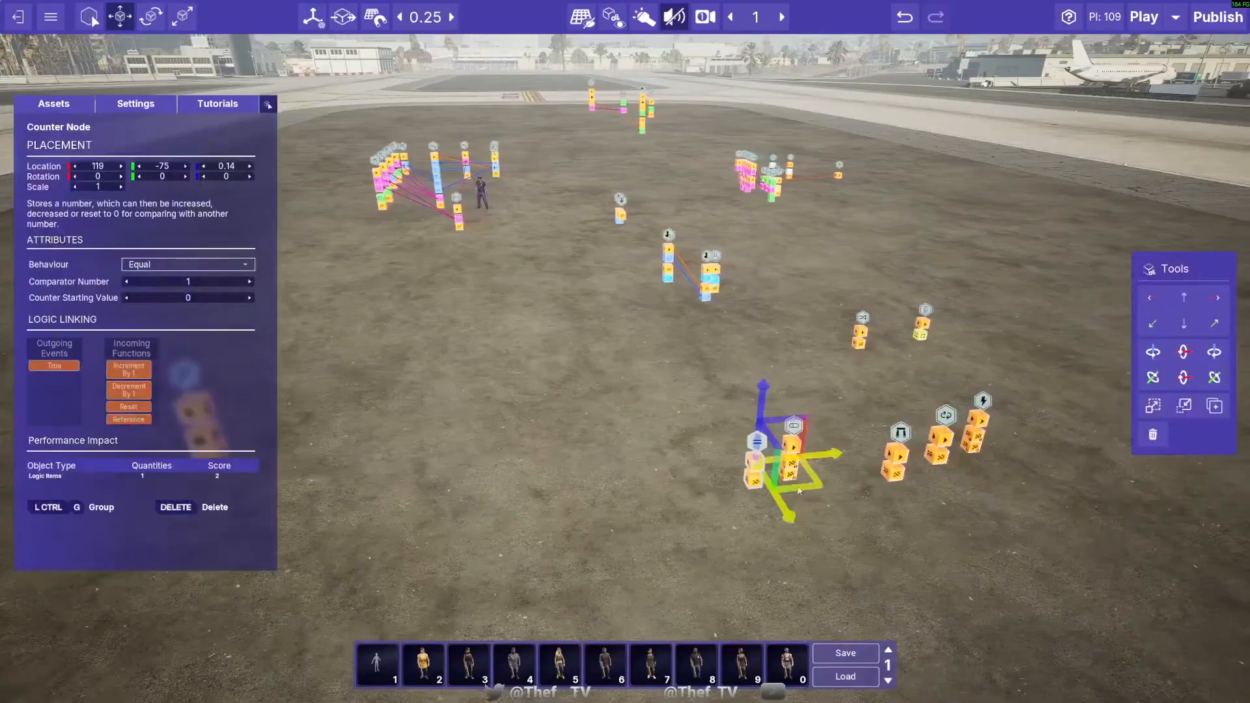
{"action": "key", "text": "s"}
{"action": "key", "text": "a"}
{"action": "left_click_drag", "start_coordinate": [776, 500], "coordinate": [656, 471]}
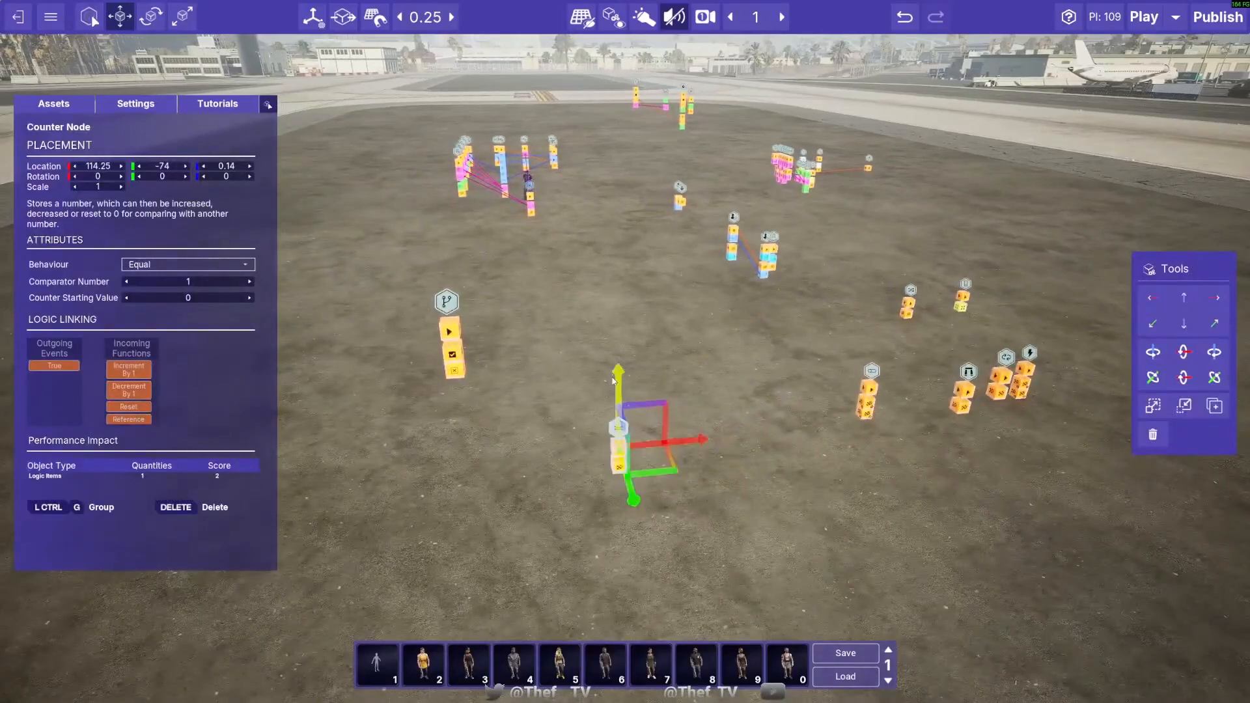
{"action": "left_click_drag", "start_coordinate": [613, 381], "coordinate": [590, 318]}
{"action": "left_click_drag", "start_coordinate": [676, 417], "coordinate": [592, 464]}
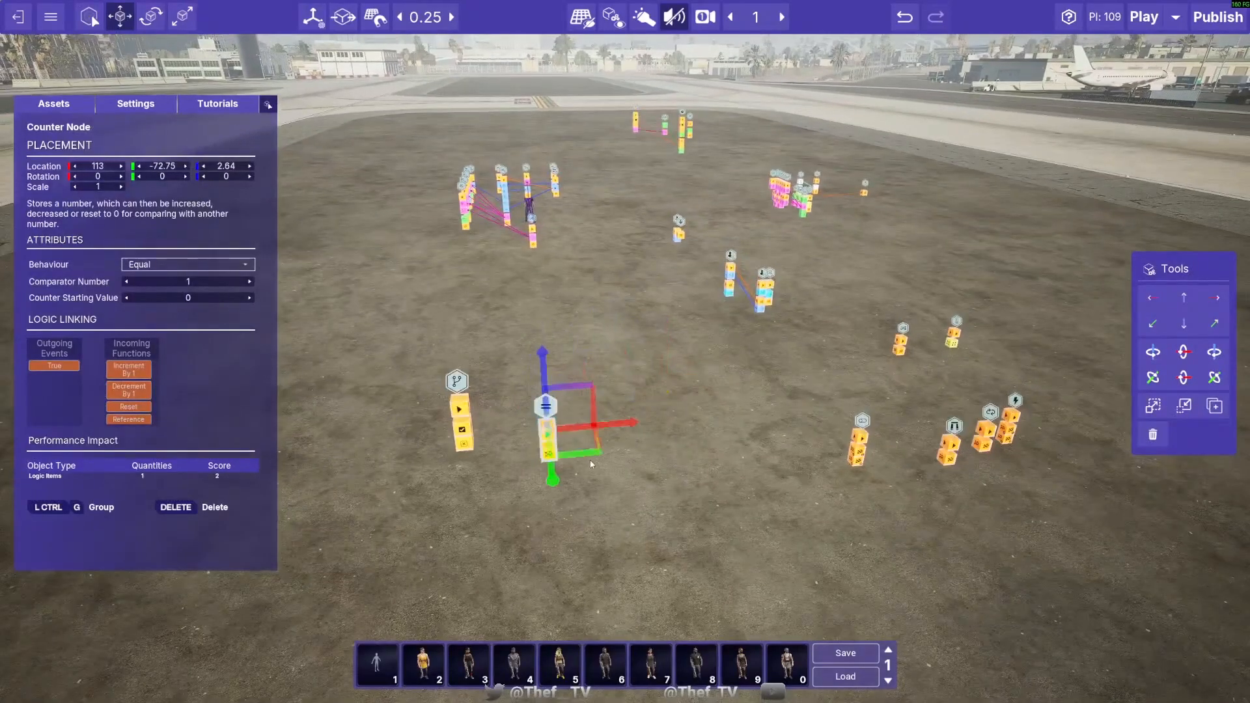
- Reposition the Counter Node slightly farther from the Branch, at location 114, -72.25, 3.39
{"action": "key", "text": "w"}
{"action": "left_click", "coordinate": [671, 468]}
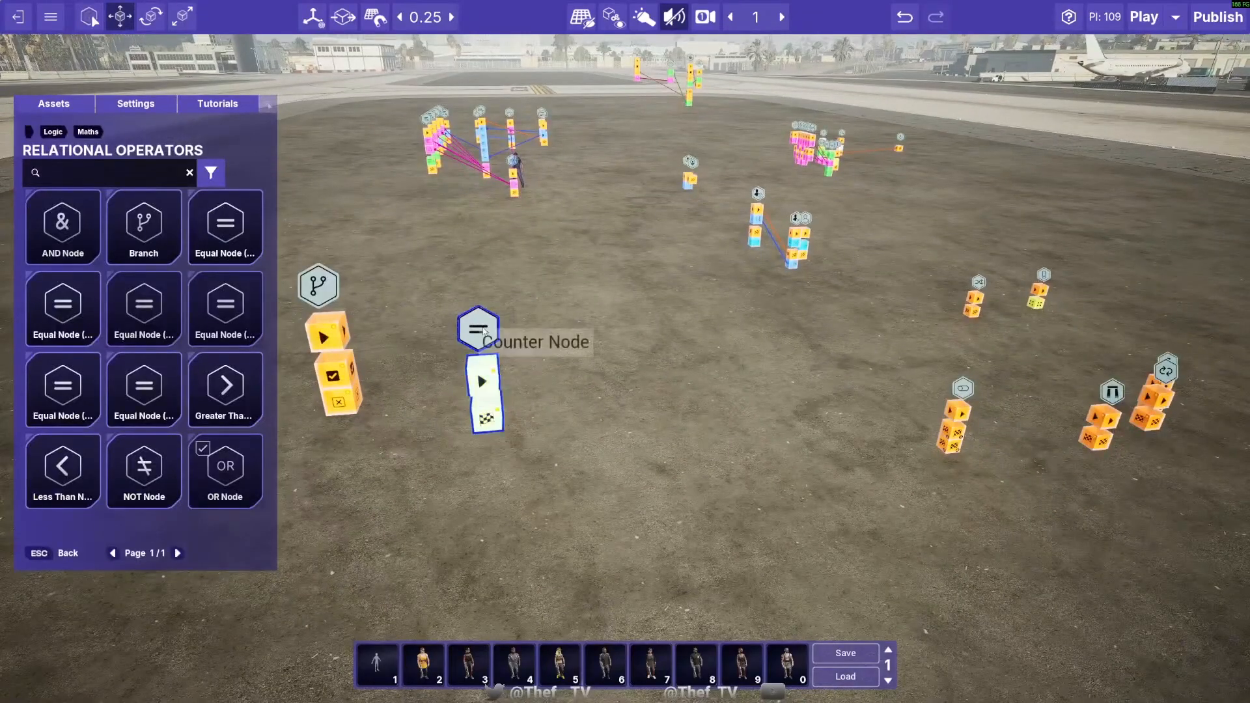
{"action": "left_click", "coordinate": [483, 357]}
{"action": "key", "text": "s"}
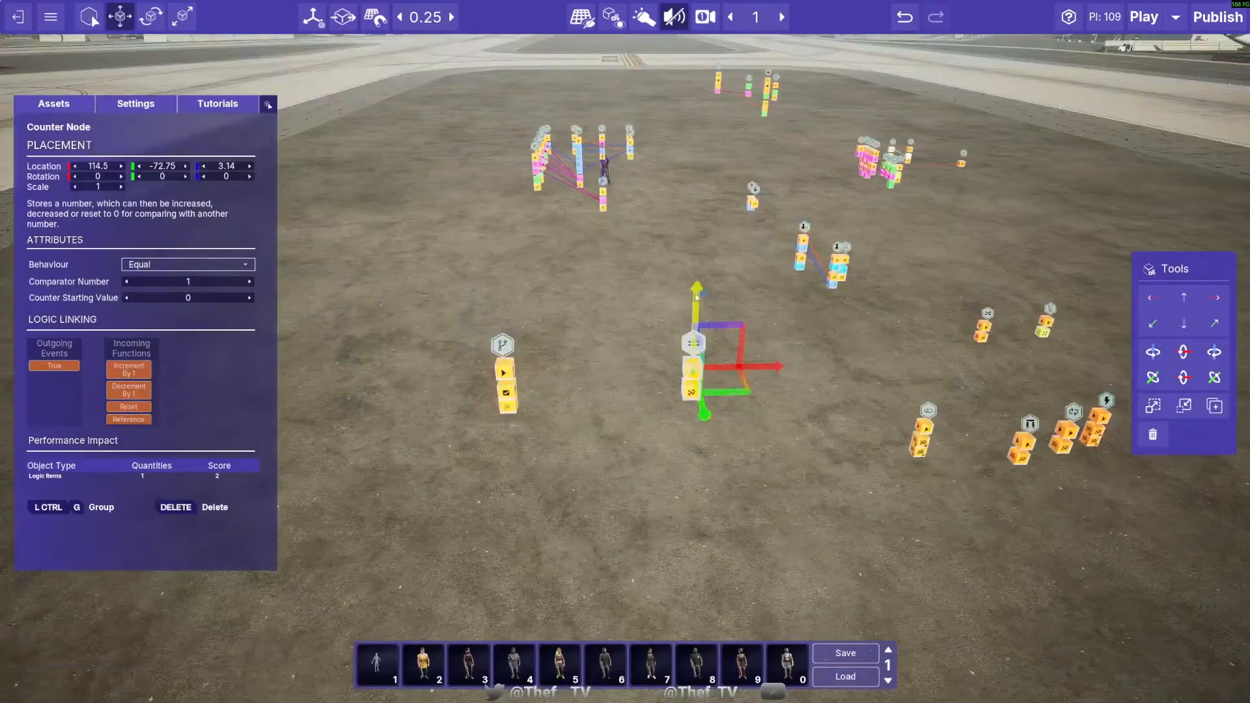
{"action": "left_click_drag", "start_coordinate": [694, 296], "coordinate": [647, 291]}
{"action": "left_click_drag", "start_coordinate": [739, 382], "coordinate": [703, 400]}
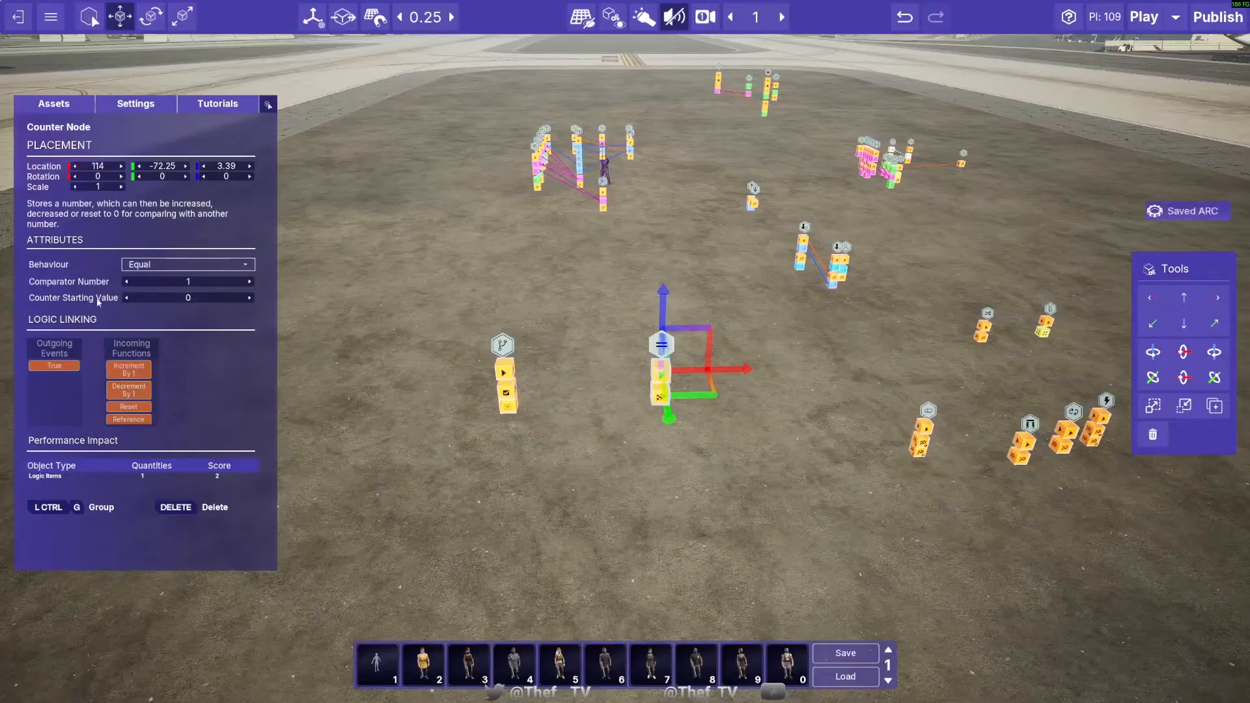
- Set the Counter Node's Comparator Number to 3 and keep its Behaviour on Equal
{"action": "left_click", "coordinate": [157, 267]}
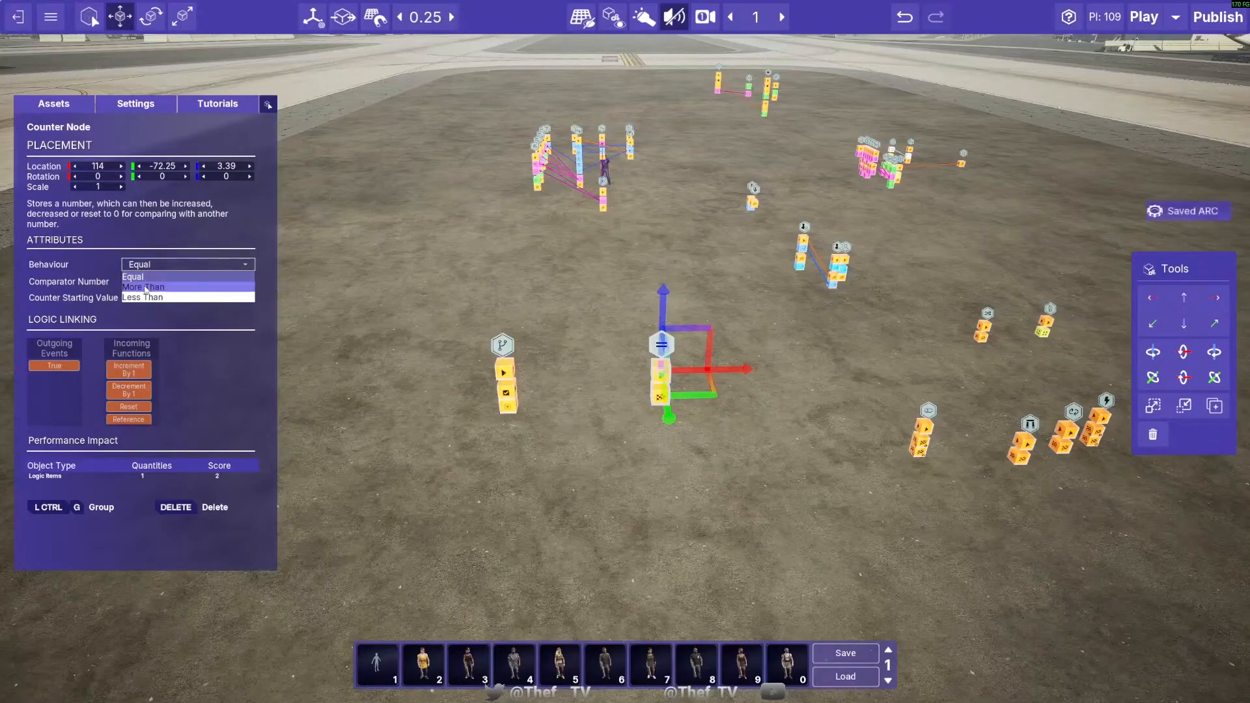
{"action": "left_click", "coordinate": [170, 271]}
{"action": "left_click", "coordinate": [659, 431]}
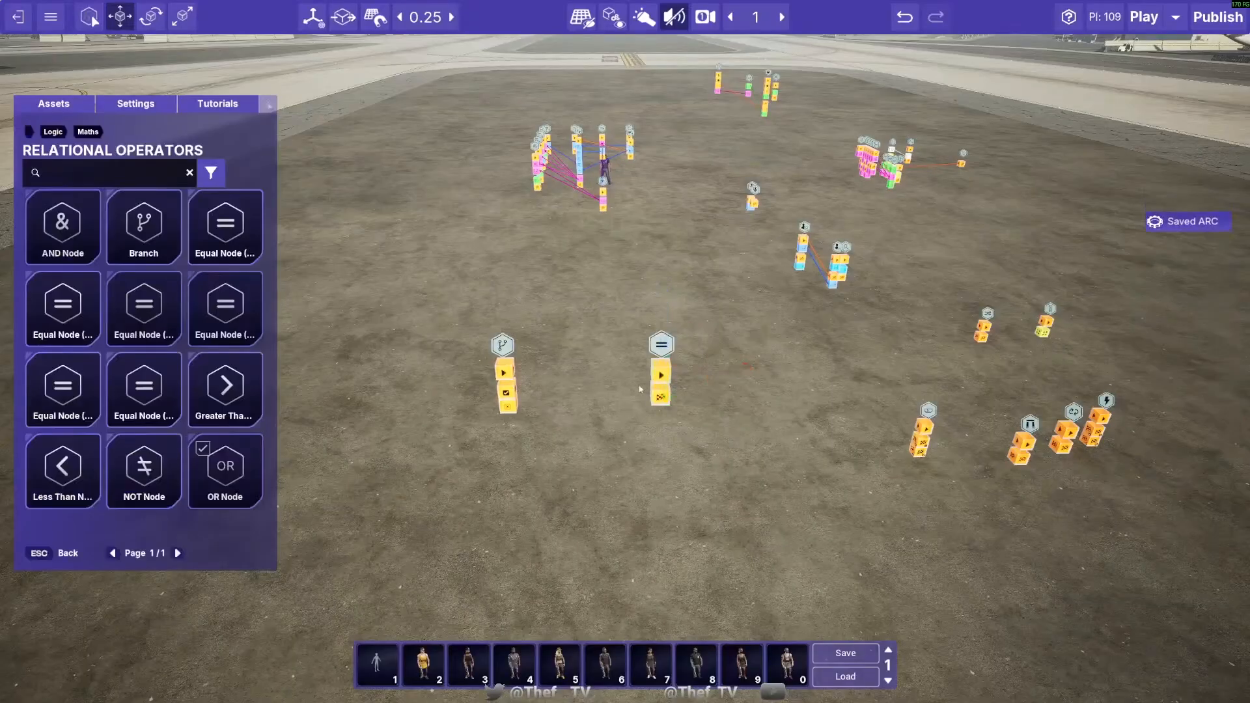
- Raise the Counter Node to height 4.14
{"action": "left_click", "coordinate": [661, 349]}
{"action": "left_click", "coordinate": [667, 301]}
{"action": "left_click", "coordinate": [663, 349]}
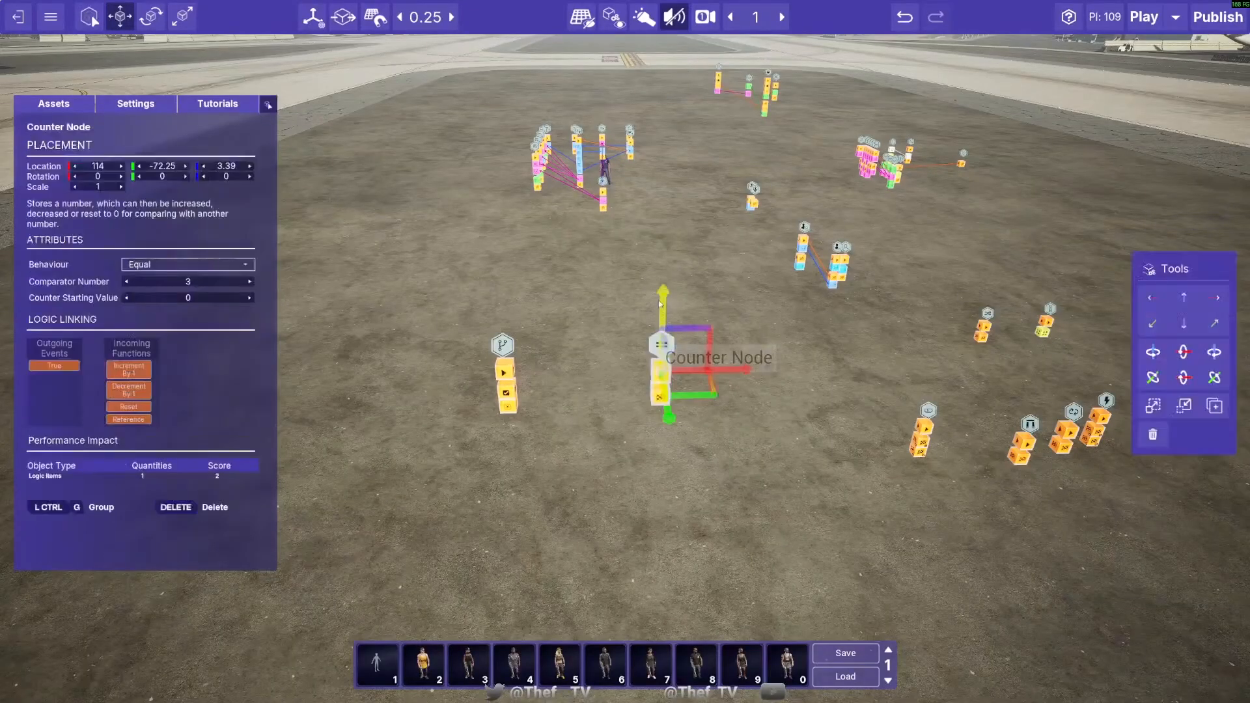
{"action": "left_click_drag", "start_coordinate": [662, 295], "coordinate": [658, 242]}
- Review the Counter Node's Behaviour options and its outgoing True event without changing them
{"action": "left_click", "coordinate": [158, 264]}
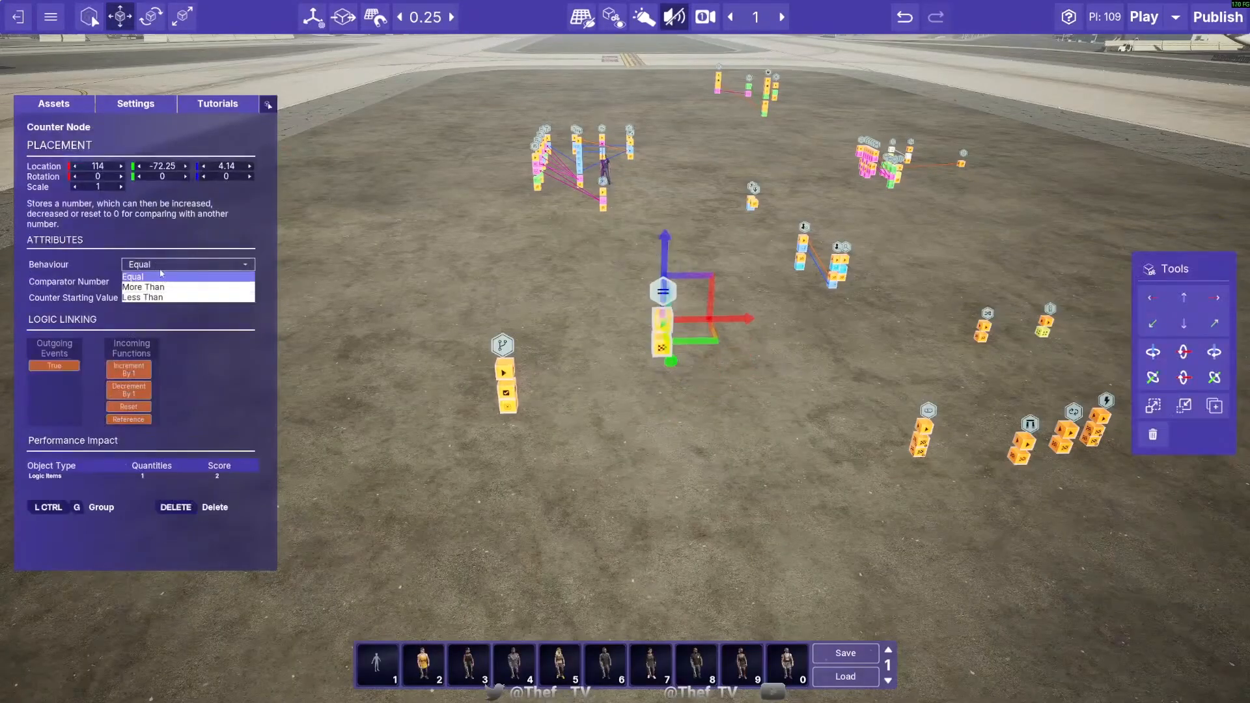
{"action": "left_click", "coordinate": [172, 265]}
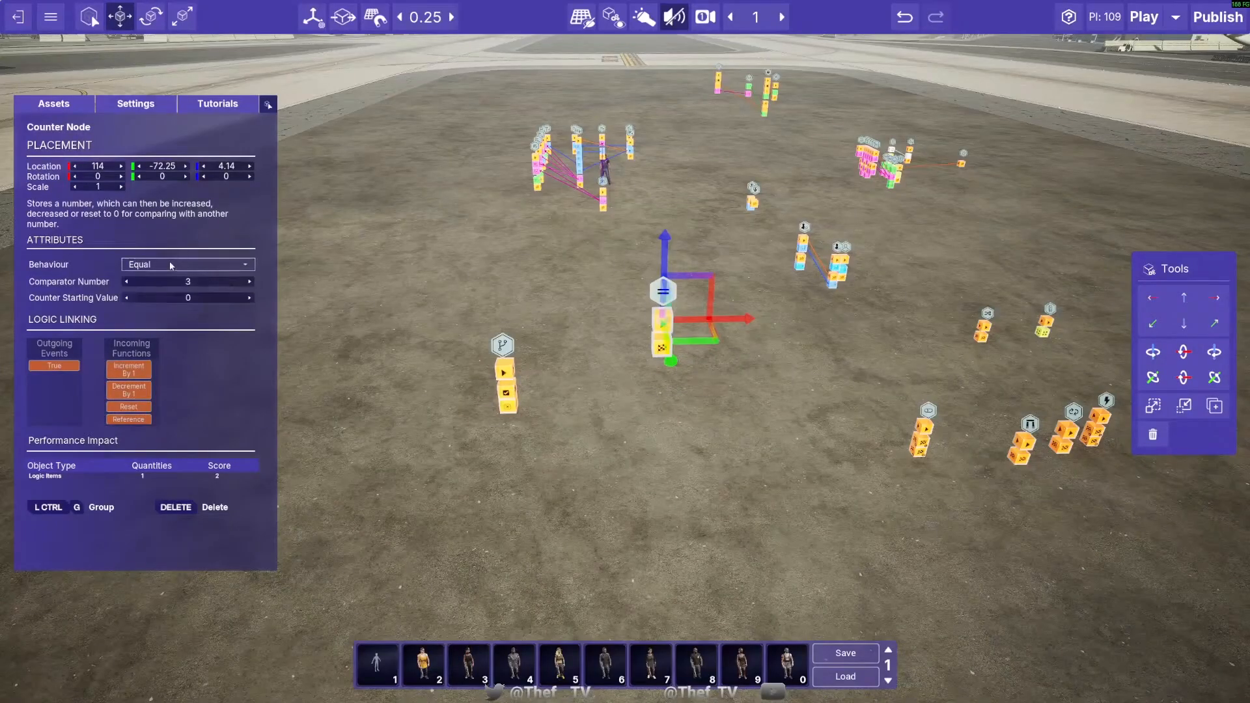
{"action": "left_click", "coordinate": [54, 366]}
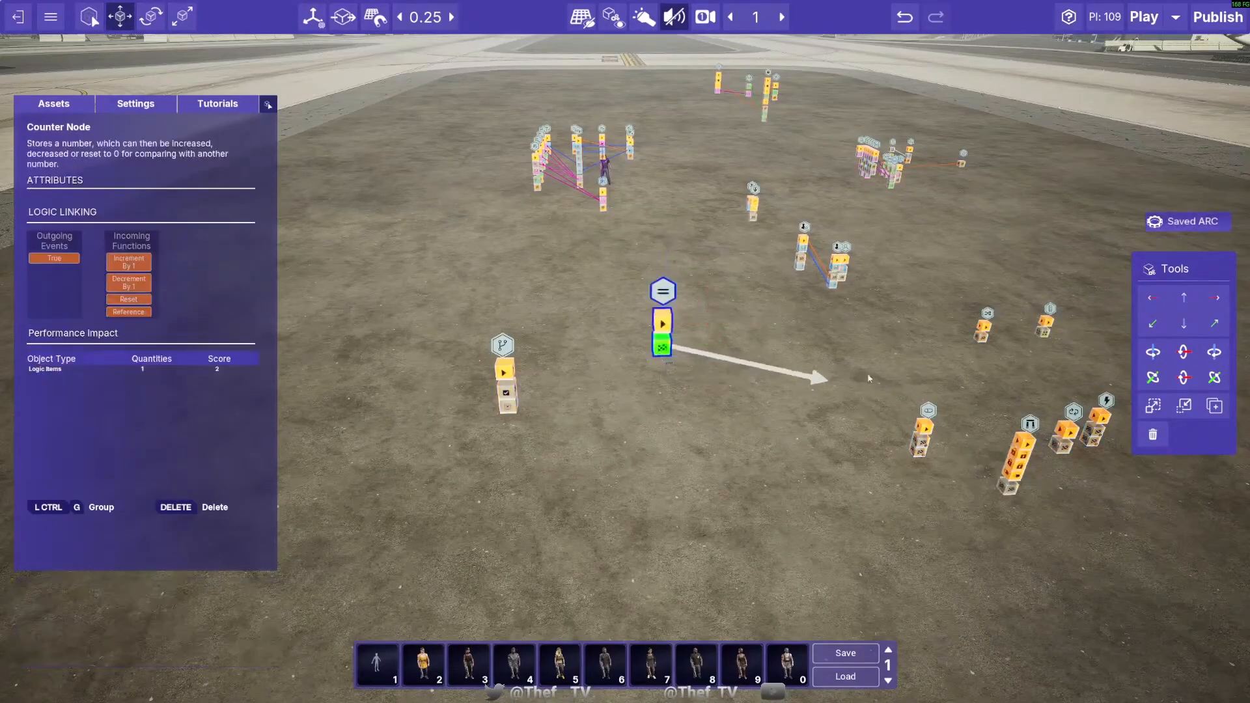
{"action": "left_click", "coordinate": [662, 326]}
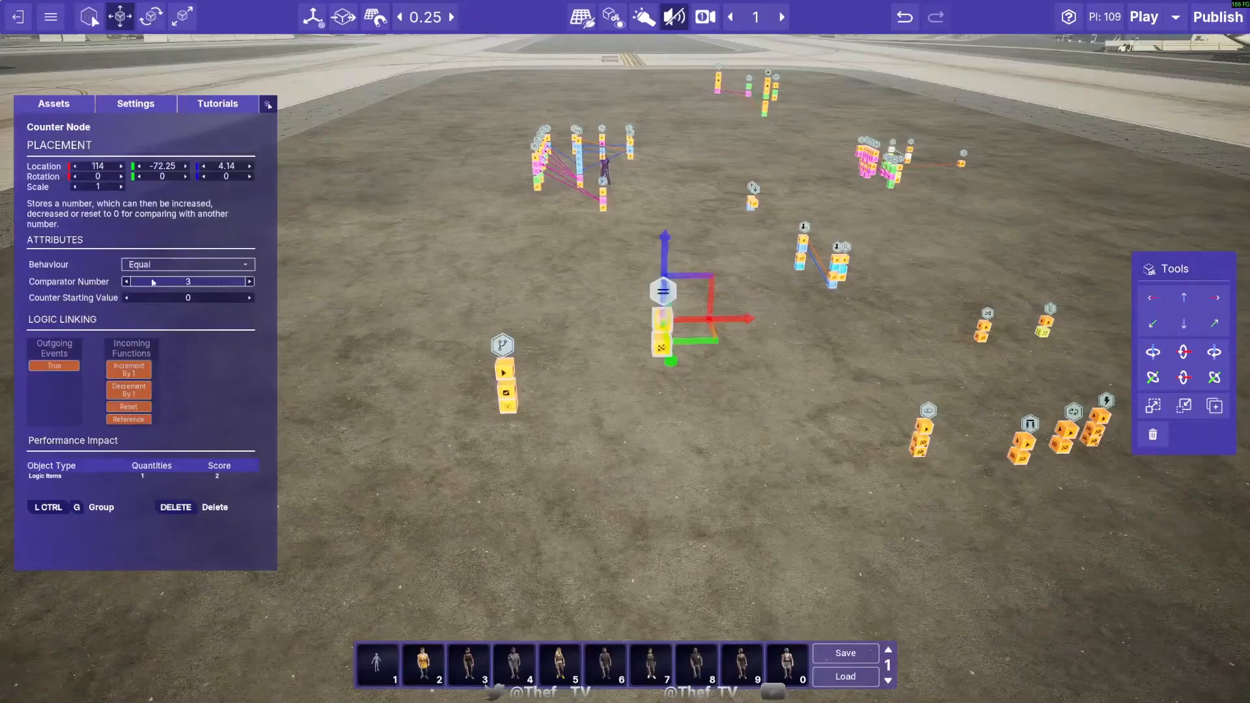
{"action": "left_click", "coordinate": [191, 264]}
{"action": "left_click", "coordinate": [190, 261]}
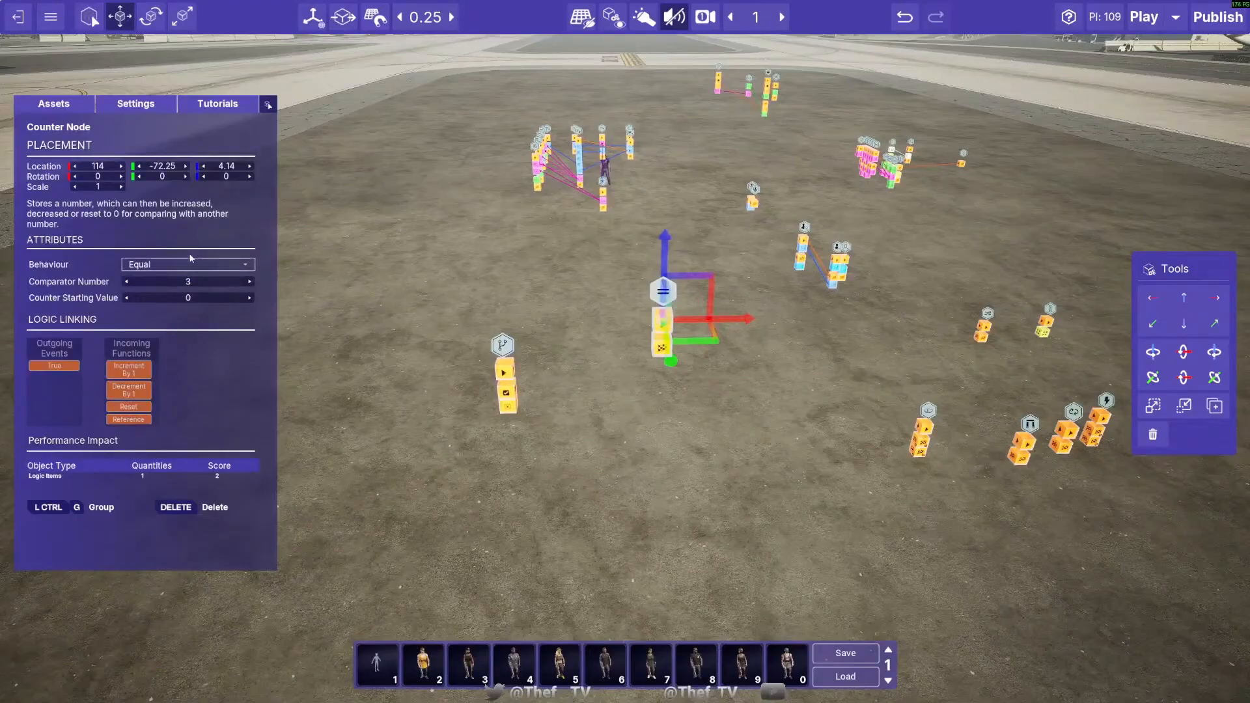
{"action": "left_click", "coordinate": [187, 263]}
{"action": "left_click", "coordinate": [181, 275]}
{"action": "left_click", "coordinate": [155, 267]}
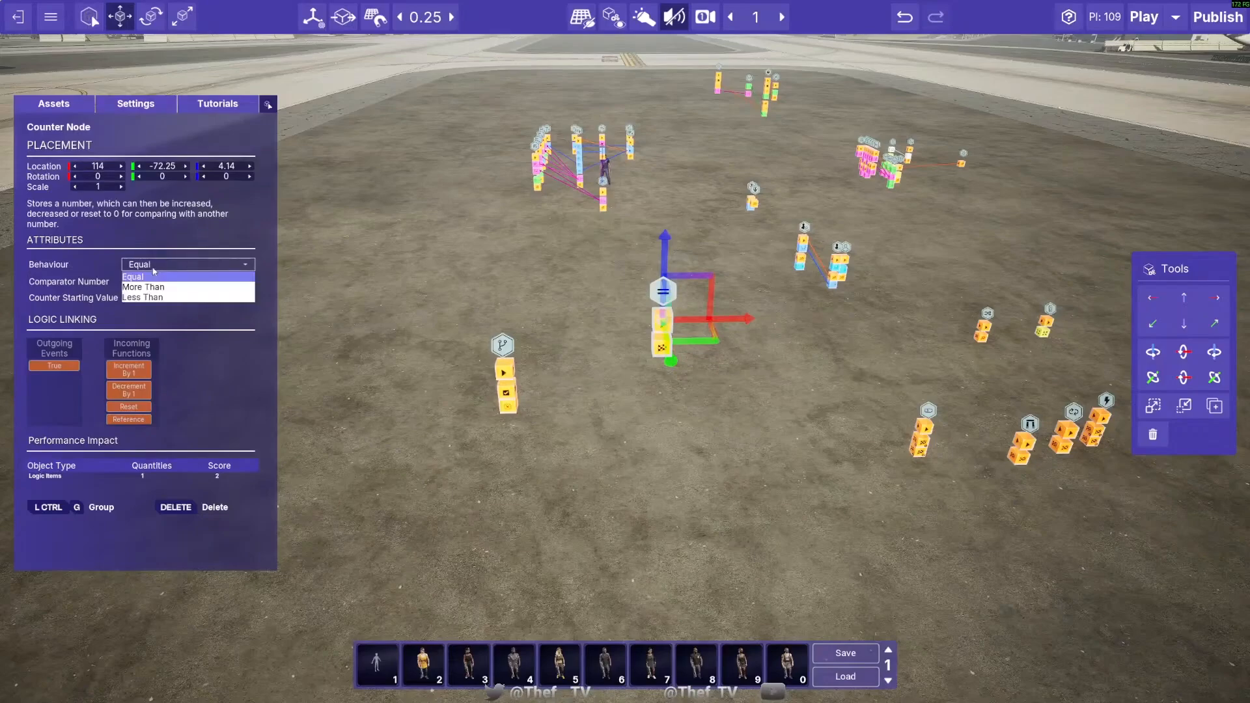
{"action": "left_click", "coordinate": [156, 273]}
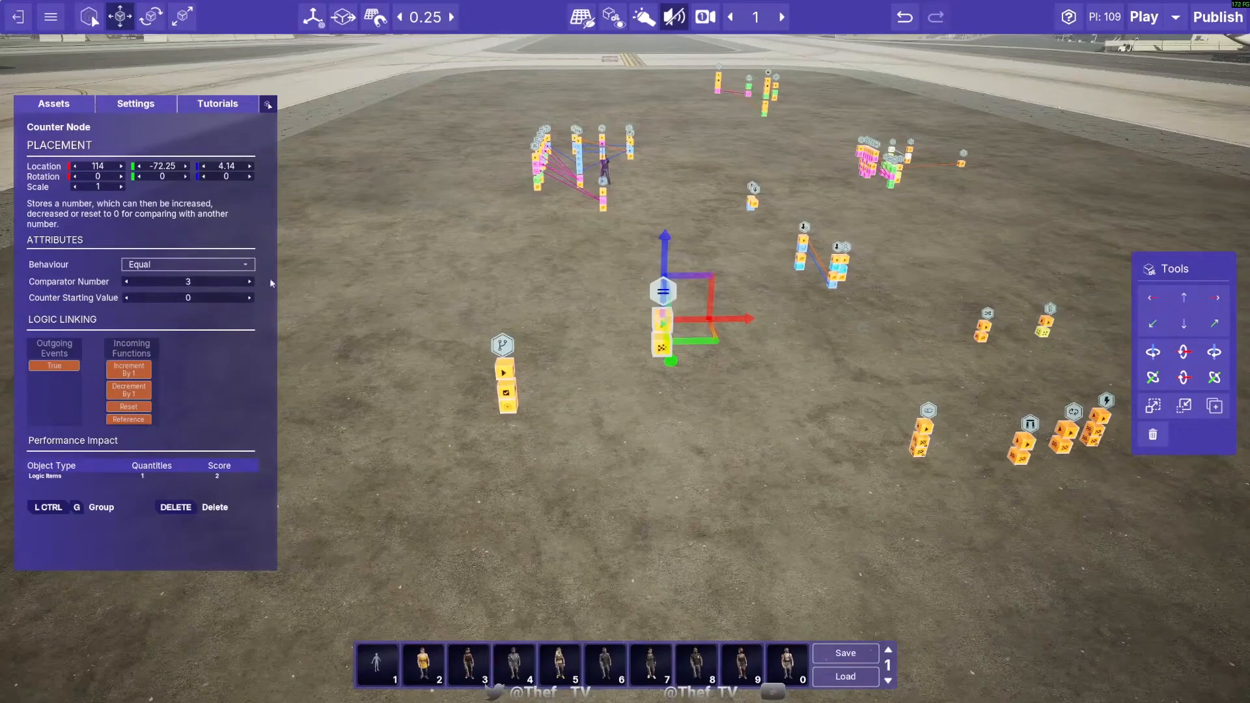
- Link the Branch's True event to the Counter Node, and the Counter Node's True event to the Flip Flop Node
{"action": "left_click", "coordinate": [507, 393]}
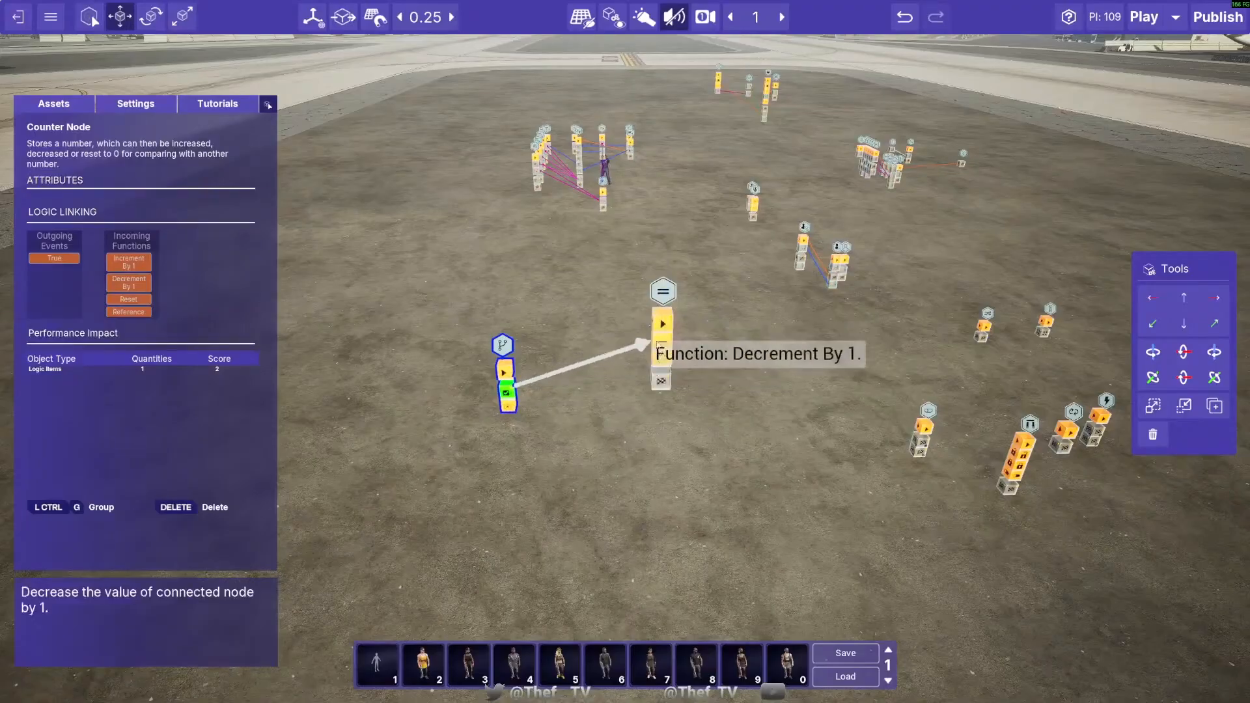
{"action": "left_click", "coordinate": [662, 333]}
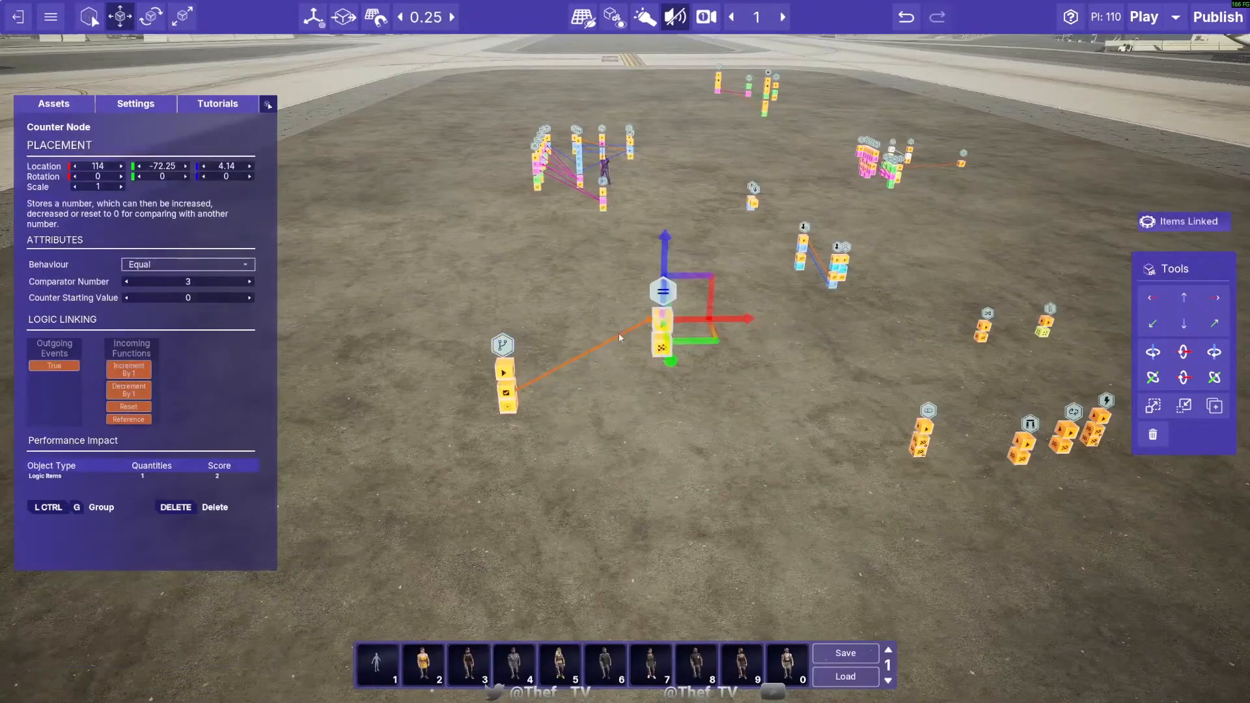
{"action": "left_click", "coordinate": [661, 347]}
{"action": "left_click", "coordinate": [923, 431]}
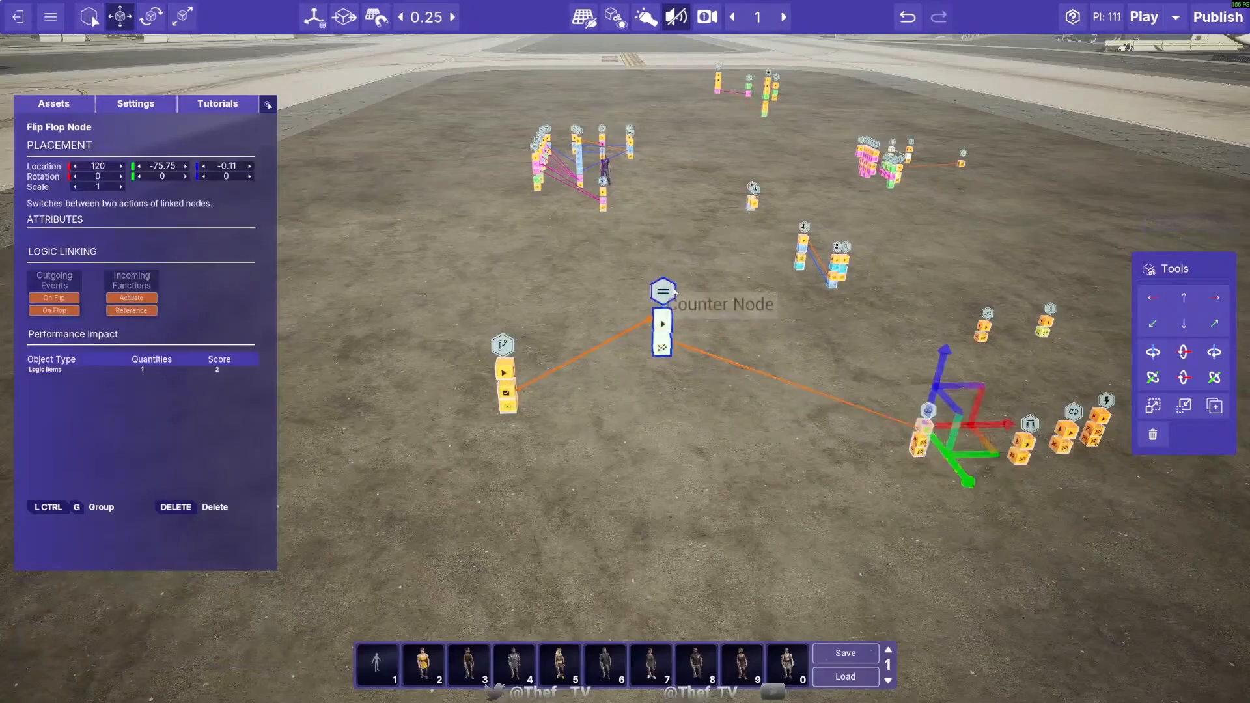
{"action": "left_click", "coordinate": [663, 292]}
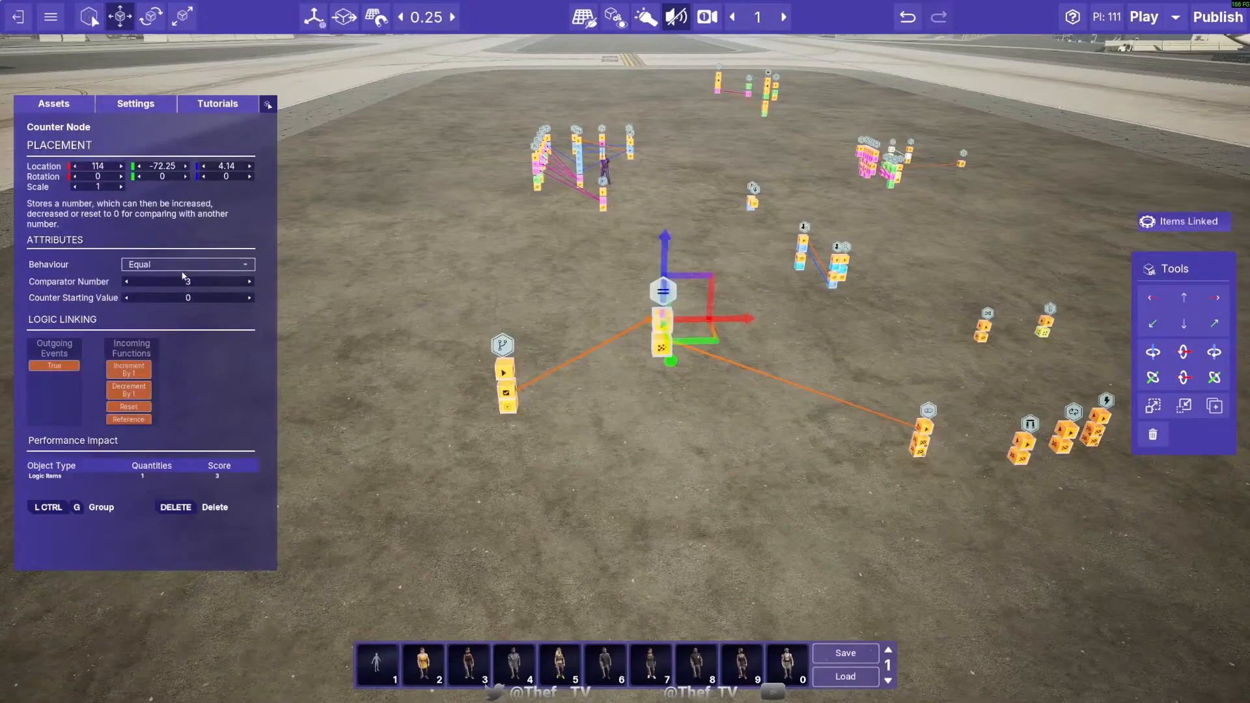
{"action": "left_click", "coordinate": [566, 374]}
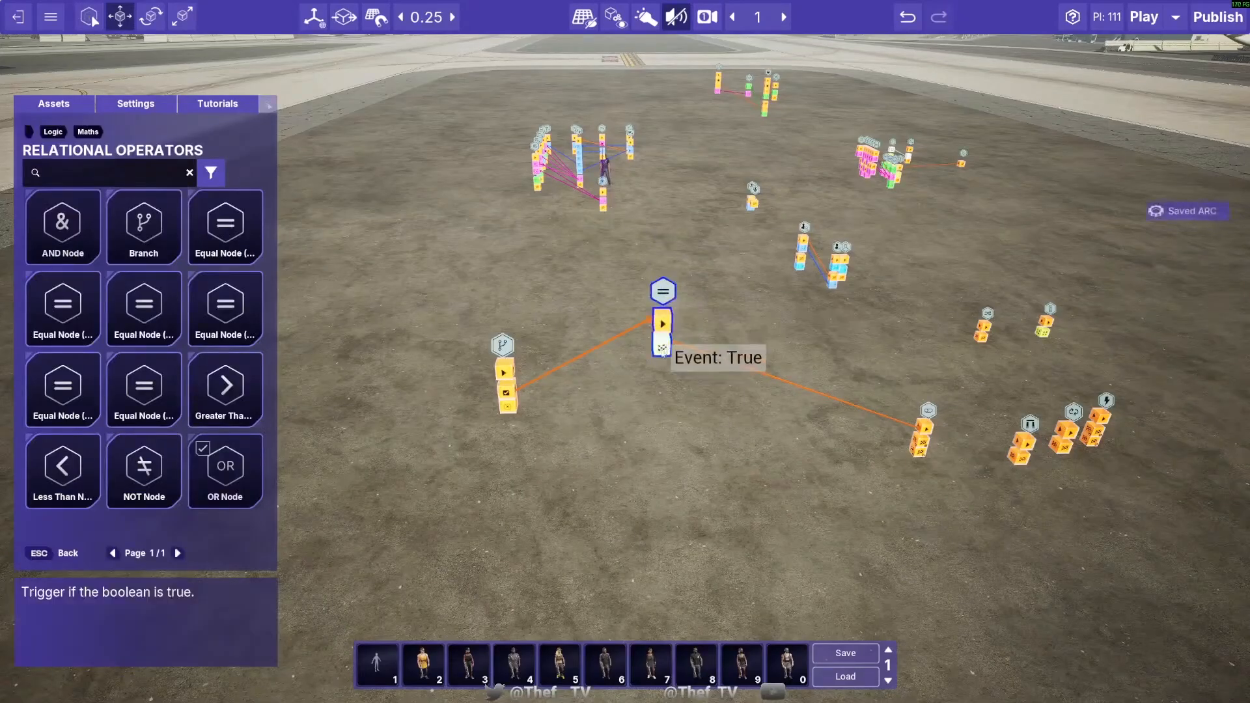
{"action": "left_click", "coordinate": [506, 392]}
{"action": "left_click", "coordinate": [663, 338]}
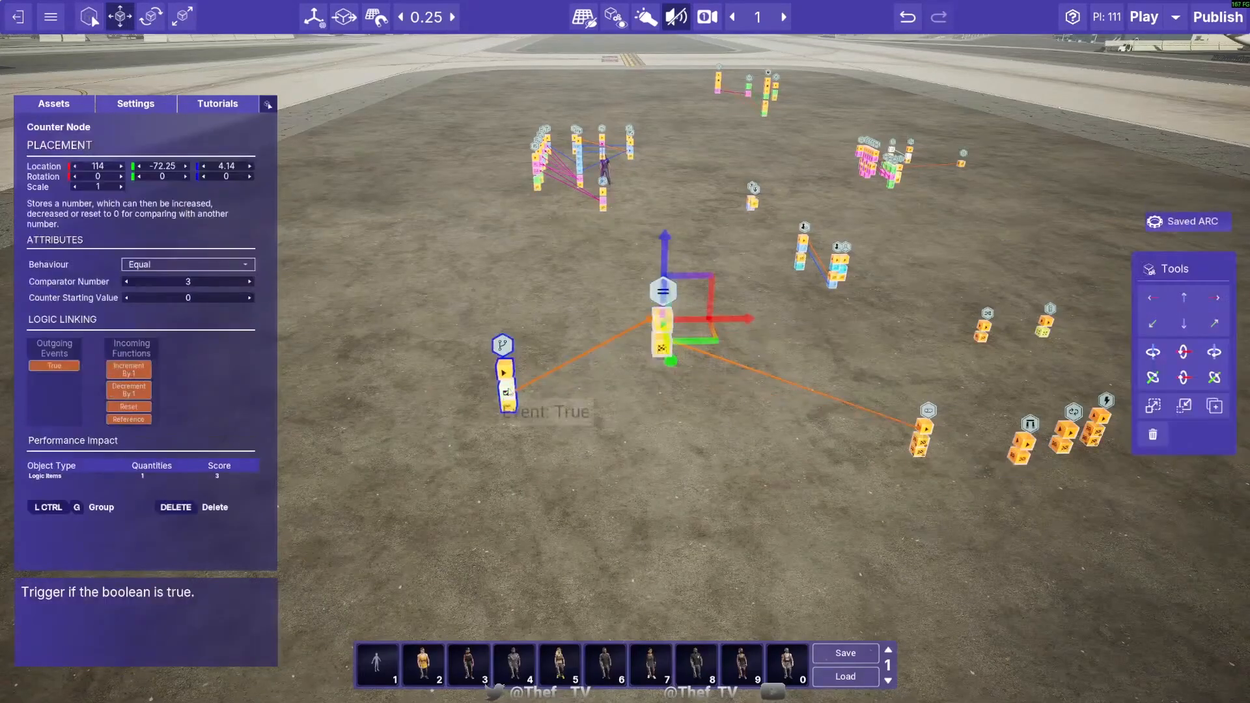
{"action": "left_click", "coordinate": [622, 282]}
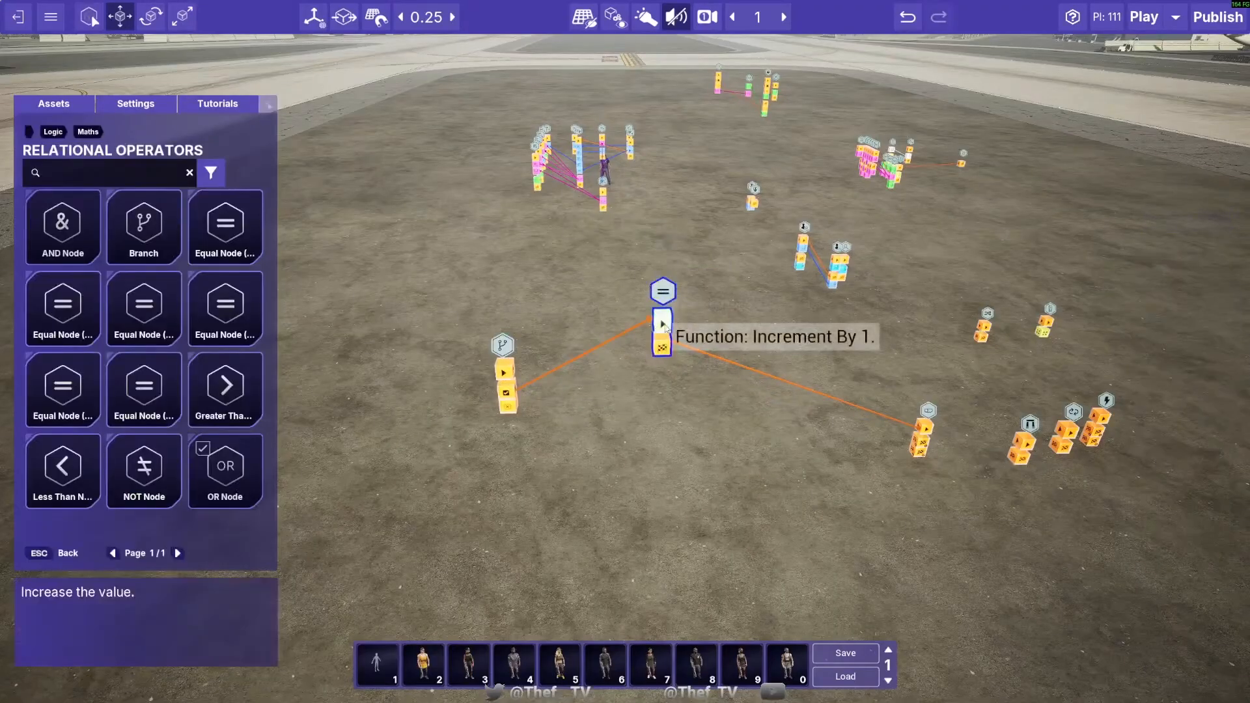
{"action": "left_click", "coordinate": [661, 328]}
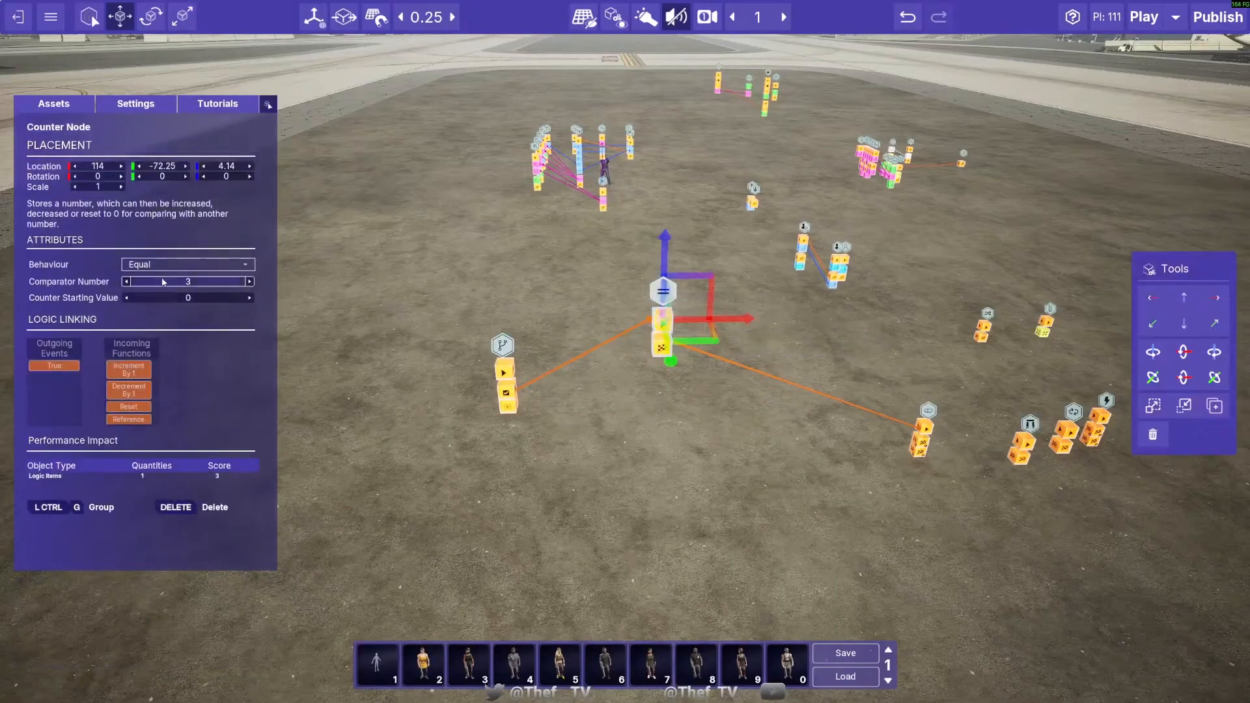
{"action": "left_click", "coordinate": [662, 346]}
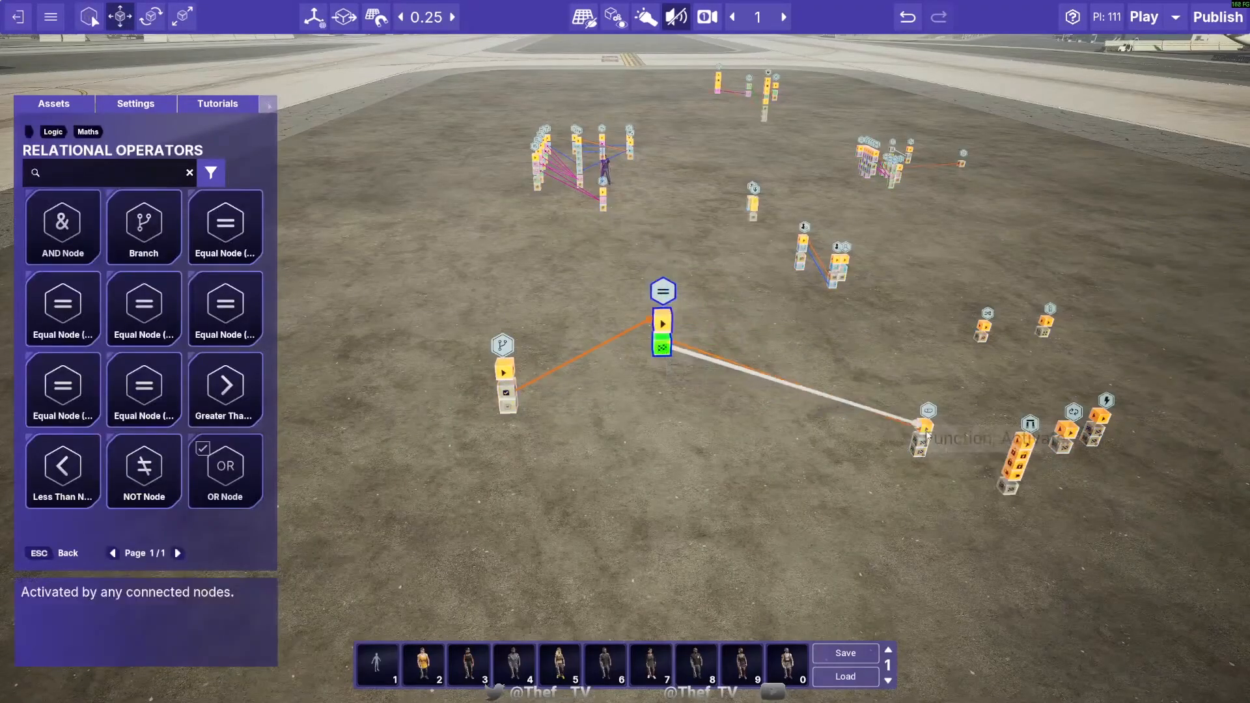
{"action": "key", "text": "Escape"}
{"action": "key", "text": "Escape"}
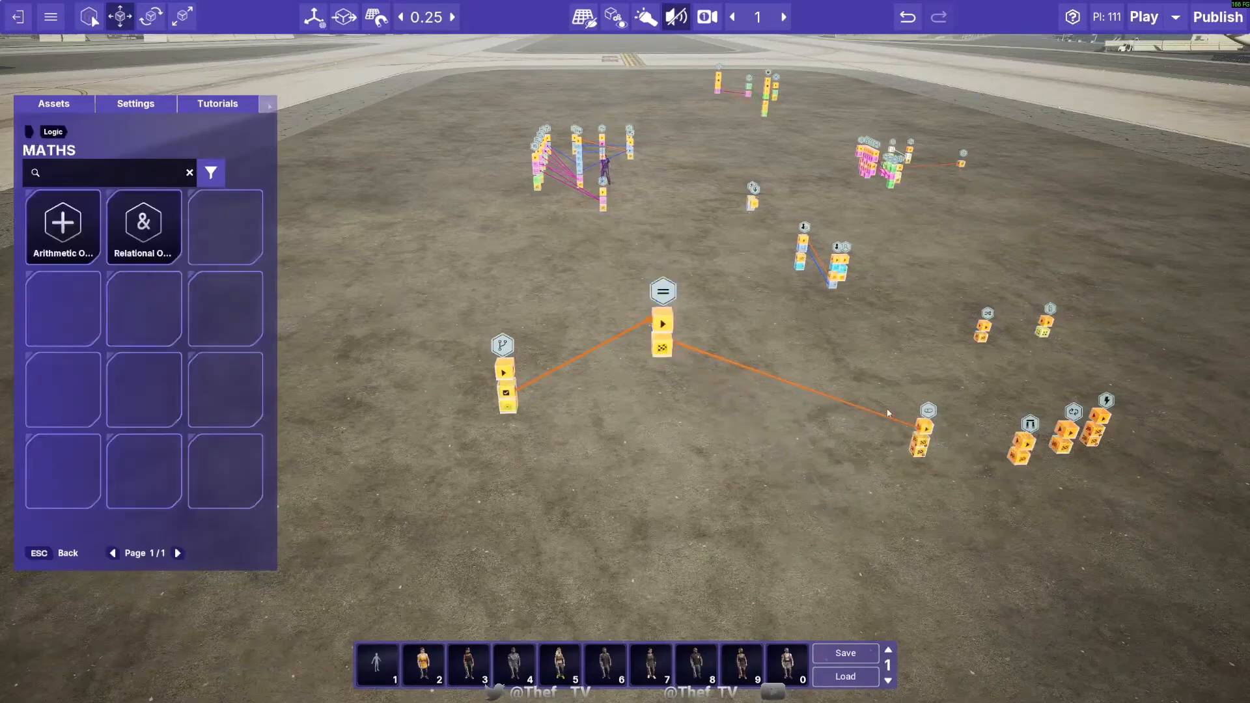
- Set the Counter Node's Behaviour to More Than
{"action": "left_click", "coordinate": [663, 301]}
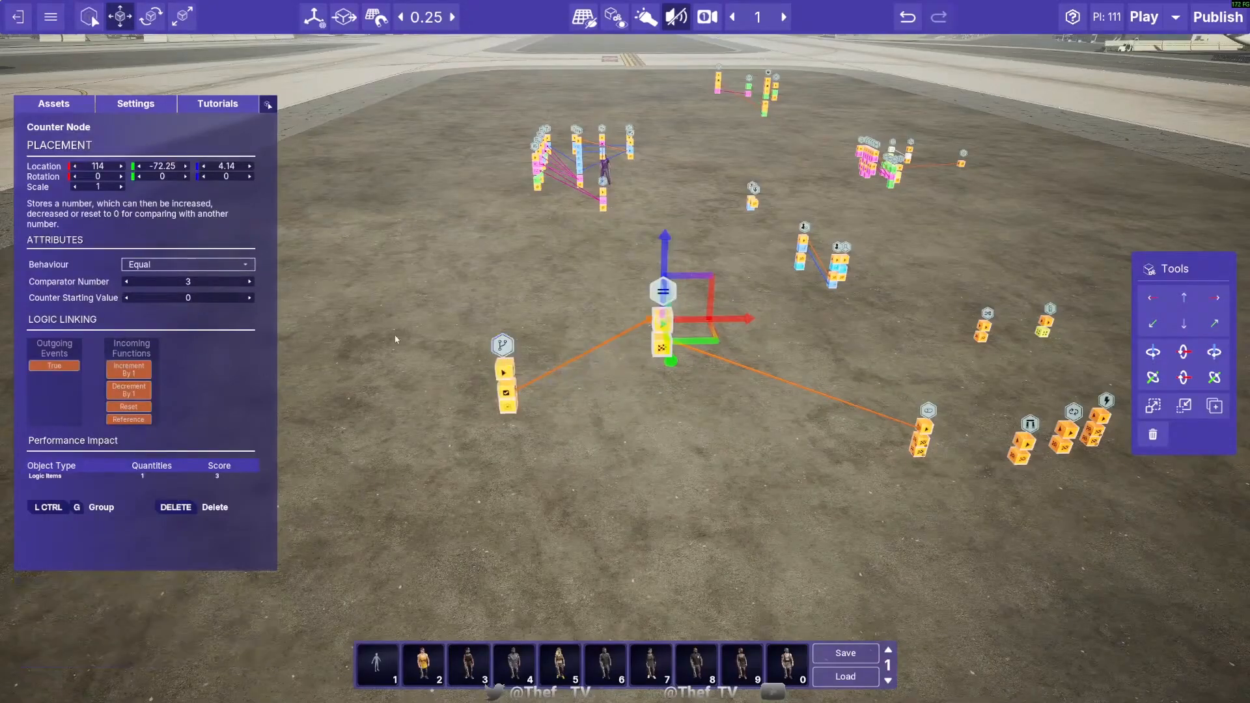
{"action": "left_click", "coordinate": [183, 265]}
{"action": "left_click", "coordinate": [180, 278]}
{"action": "left_click", "coordinate": [176, 265]}
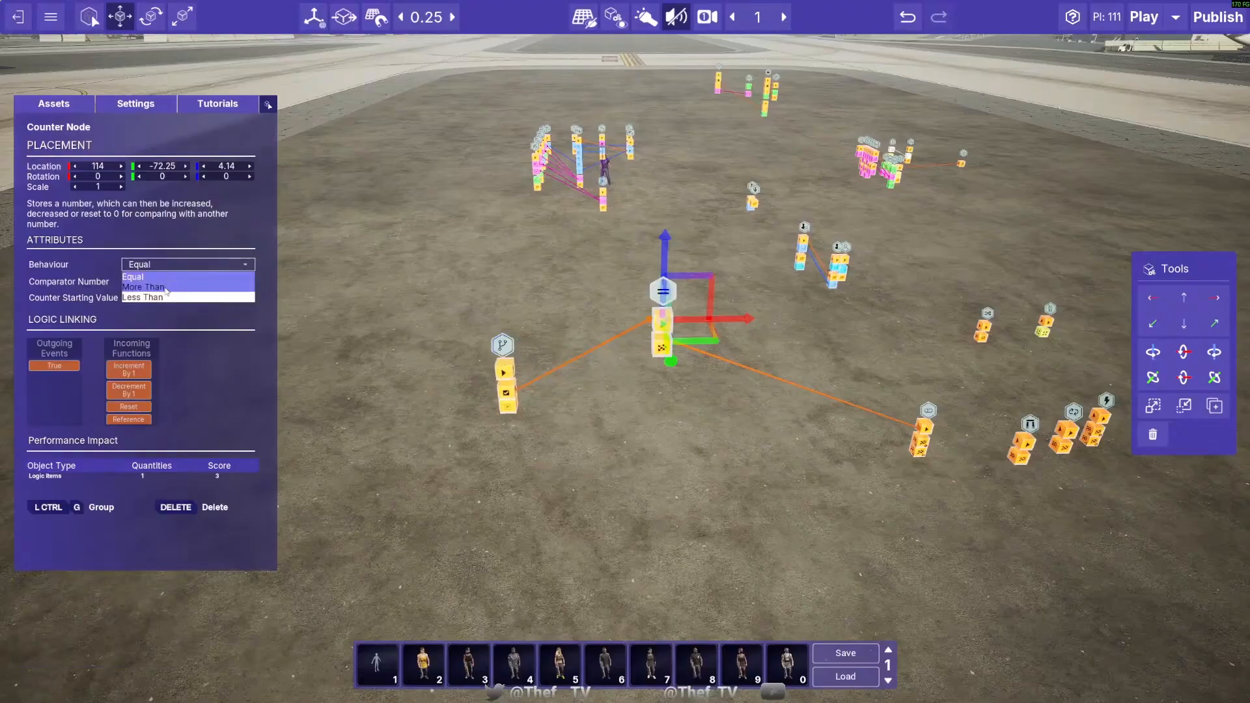
{"action": "left_click", "coordinate": [177, 288]}
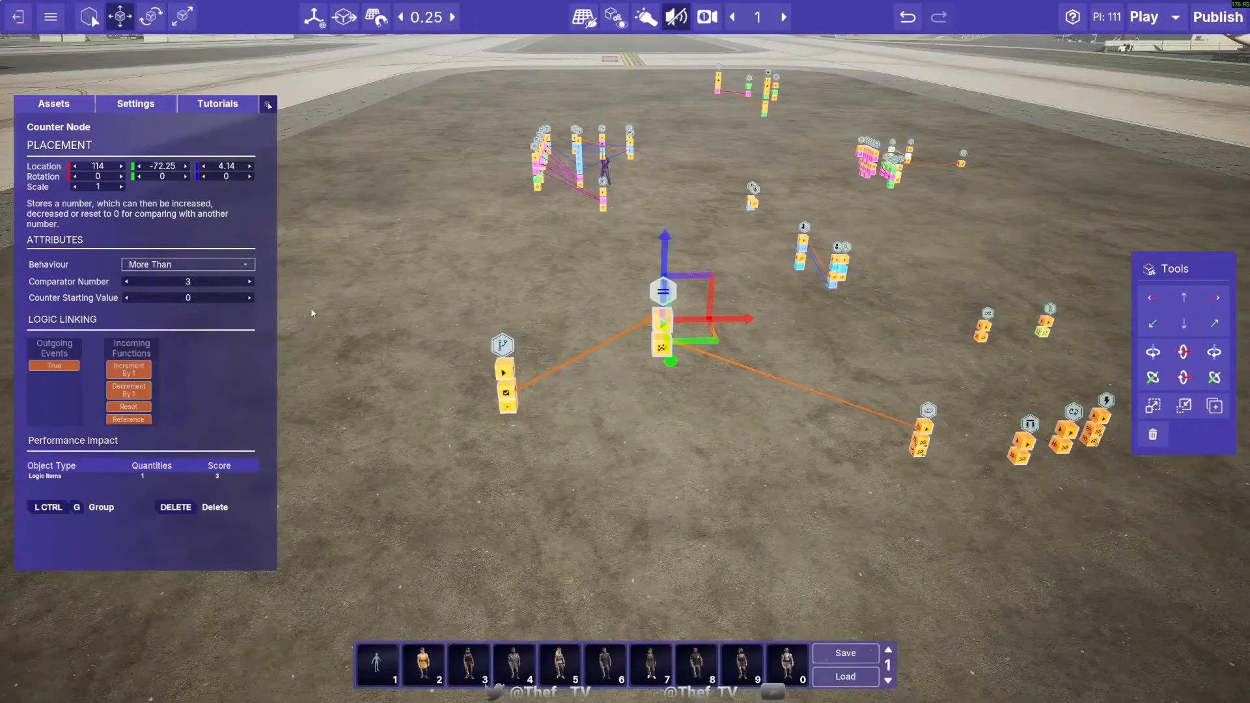
- Shift the Counter Node to 114.25, -72.75 and remove its links to the Branch and the Flip Flop Node
{"action": "left_click", "coordinate": [649, 462]}
{"action": "left_click", "coordinate": [670, 345]}
{"action": "mouse_move", "coordinate": [673, 350]}
{"action": "left_mouse_down"}
{"action": "mouse_move", "coordinate": [528, 355]}
{"action": "mouse_move", "coordinate": [667, 355]}
{"action": "left_mouse_up"}
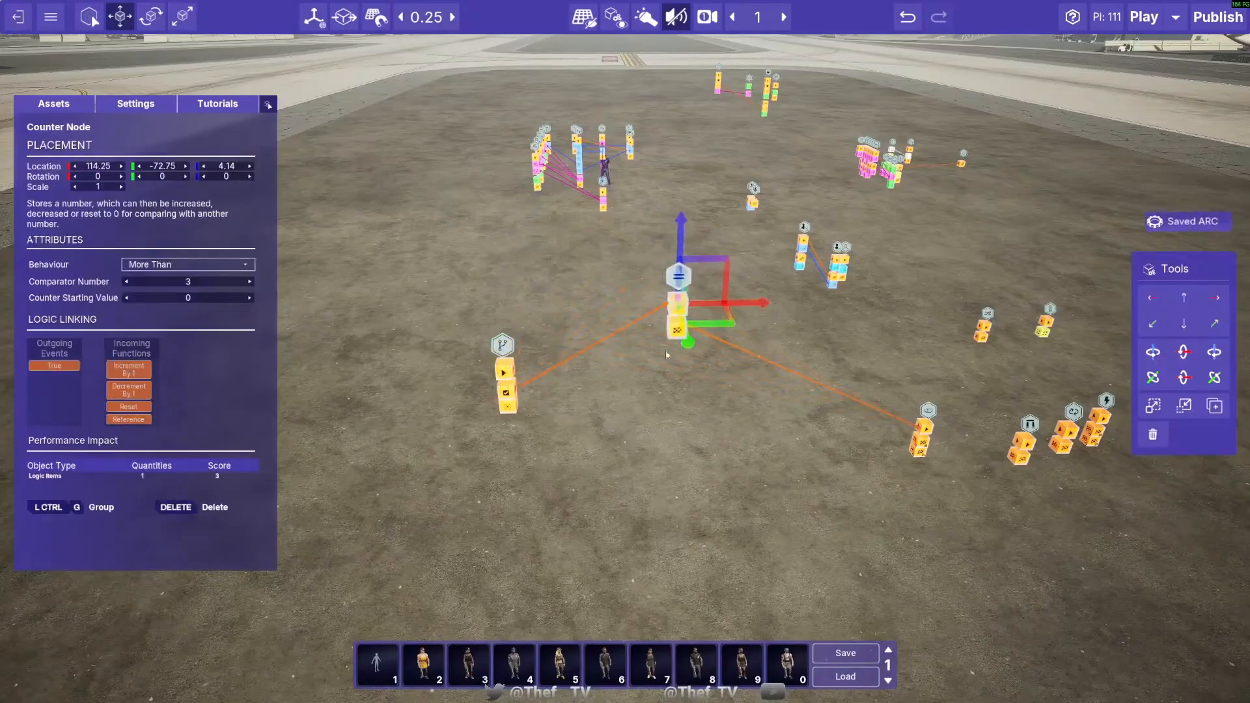
{"action": "left_click", "coordinate": [603, 347], "text": "alt"}
{"action": "left_click", "coordinate": [788, 369], "text": "alt"}
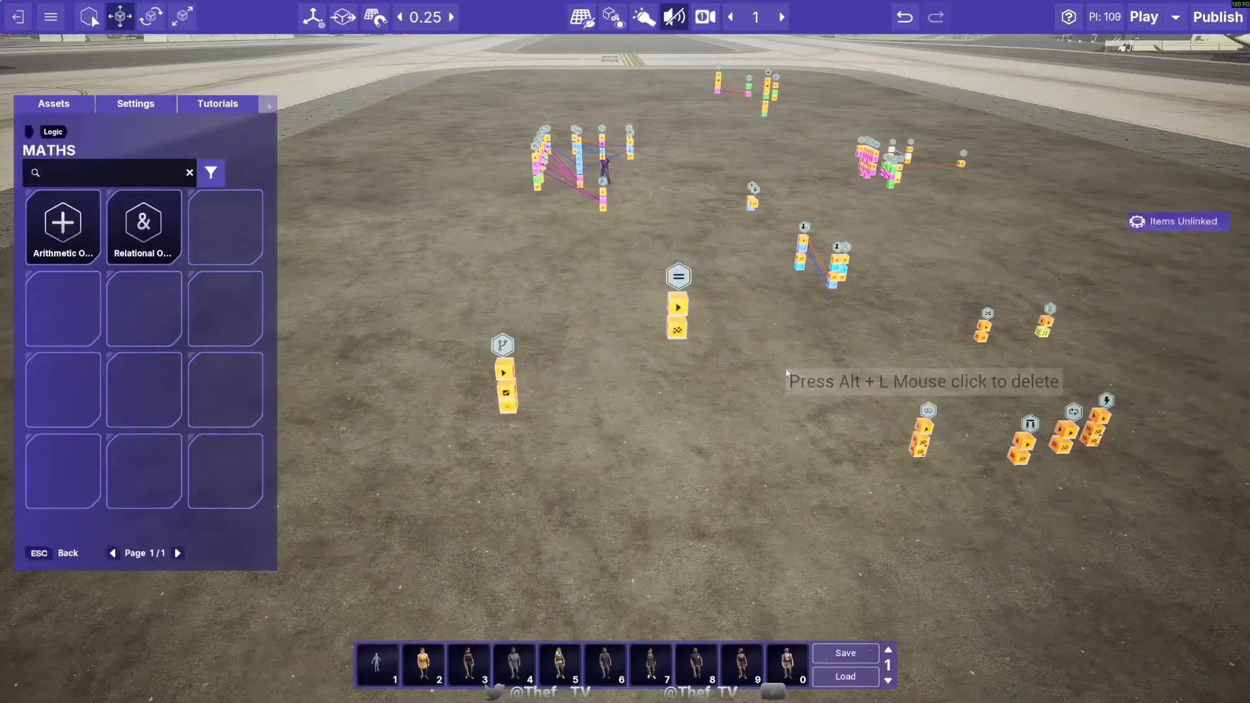
- Move the Counter Node directly beside the Branch, to location 112, -73.25, 2.89
{"action": "left_click", "coordinate": [678, 289]}
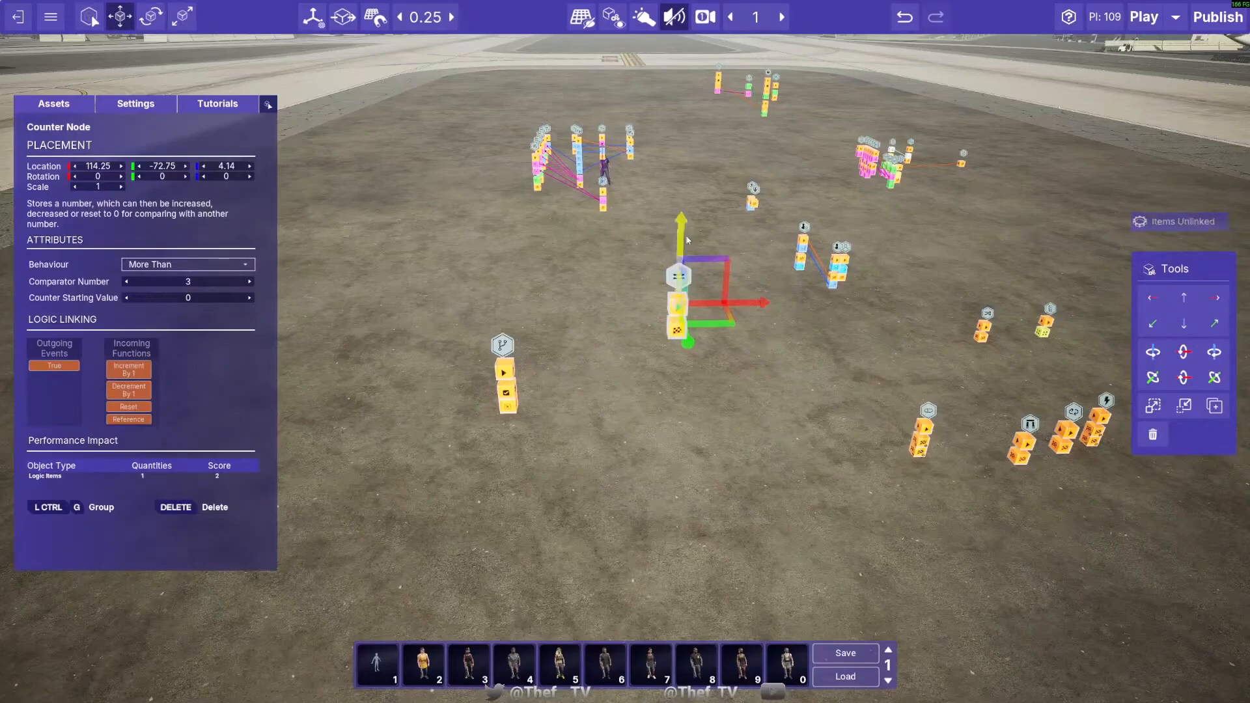
{"action": "left_click_drag", "start_coordinate": [766, 308], "coordinate": [627, 279]}
{"action": "left_click_drag", "start_coordinate": [564, 233], "coordinate": [569, 314]}
{"action": "left_click_drag", "start_coordinate": [611, 407], "coordinate": [557, 396]}
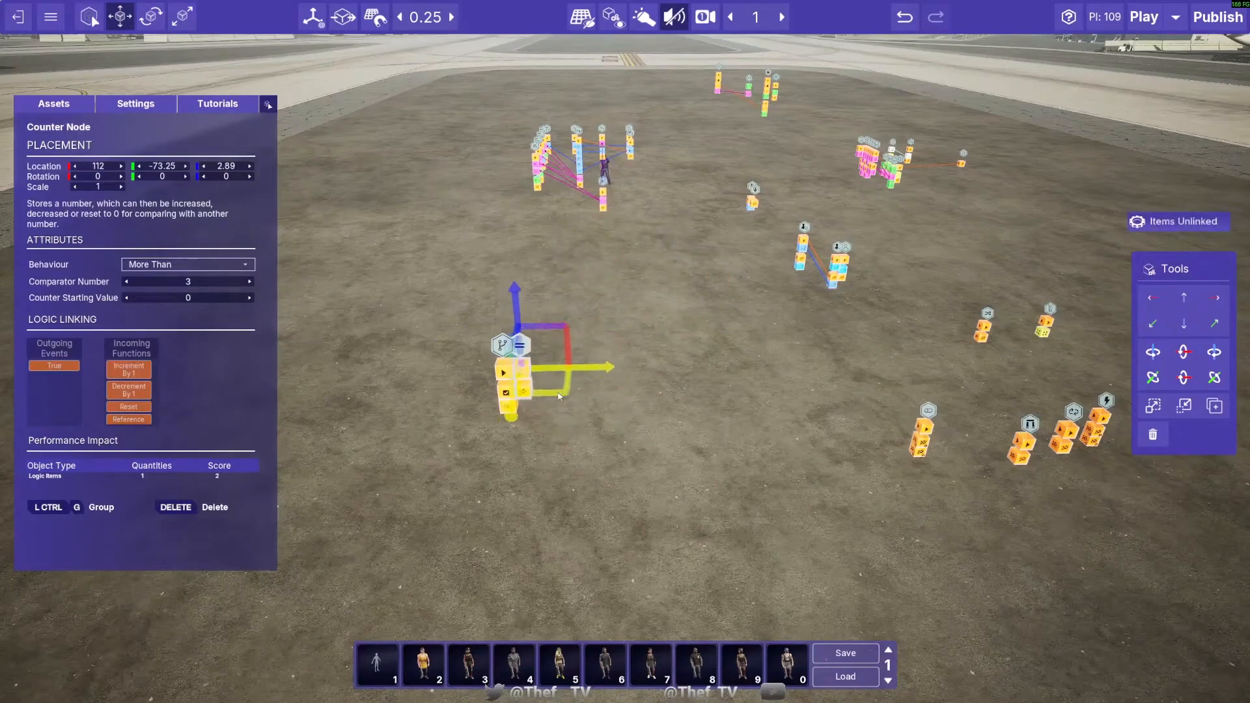
- Move the Flip Flop Node away from the other logic nodes to 114.25, -76.25 and raise it to height 2.39
{"action": "left_click", "coordinate": [949, 418]}
{"action": "left_click", "coordinate": [923, 427]}
{"action": "left_click_drag", "start_coordinate": [986, 459], "coordinate": [703, 443]}
{"action": "left_click_drag", "start_coordinate": [655, 348], "coordinate": [656, 239]}
{"action": "left_click", "coordinate": [613, 321]}
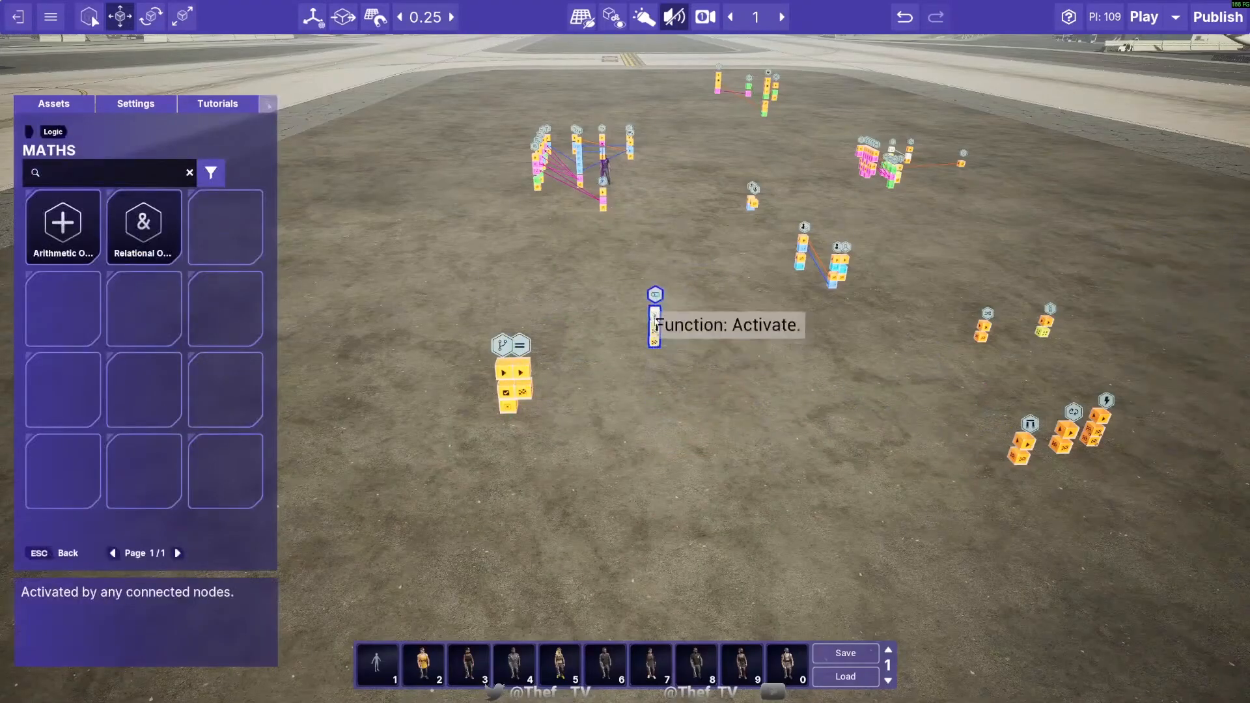
- Bring the Flip Flop Node forward to 114.75, -71.75 at the same height
{"action": "left_click", "coordinate": [654, 313]}
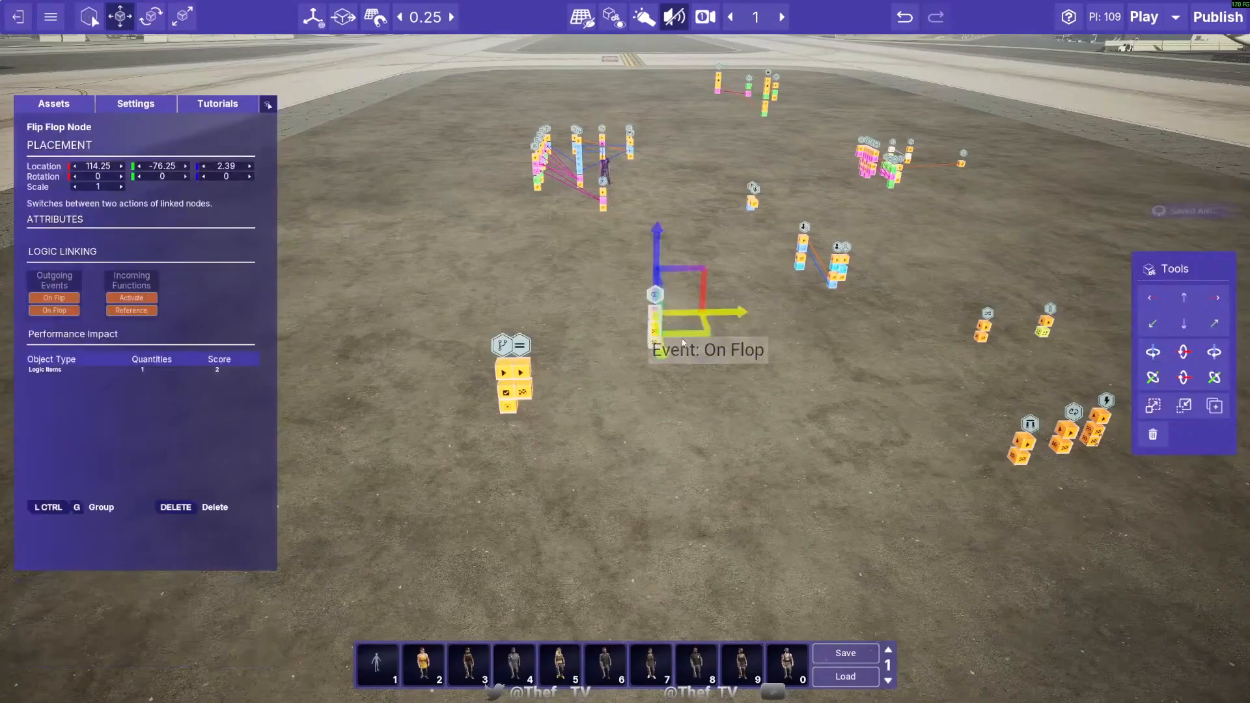
{"action": "left_click_drag", "start_coordinate": [702, 328], "coordinate": [700, 412]}
{"action": "left_click", "coordinate": [765, 450]}
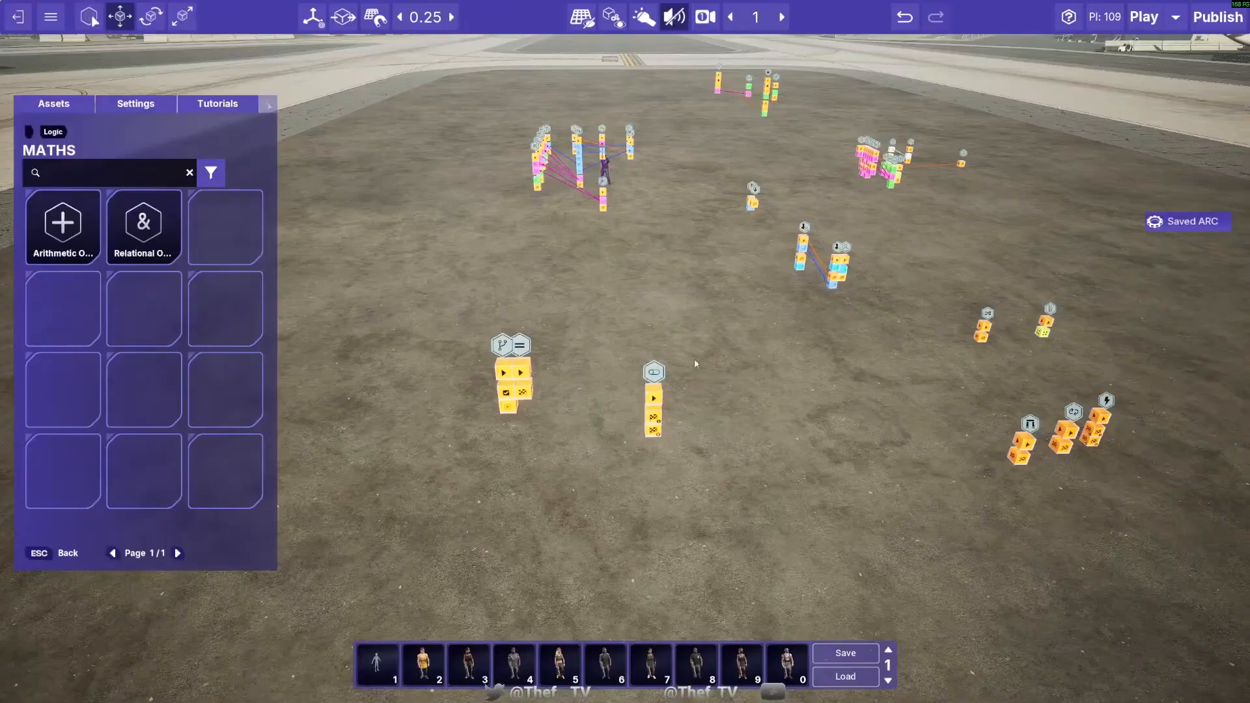
{"action": "left_click", "coordinate": [655, 392]}
{"action": "left_click_drag", "start_coordinate": [691, 426], "coordinate": [729, 491]}
{"action": "key", "text": "d"}
{"action": "key", "text": "q"}
{"action": "left_click", "coordinate": [673, 446]}
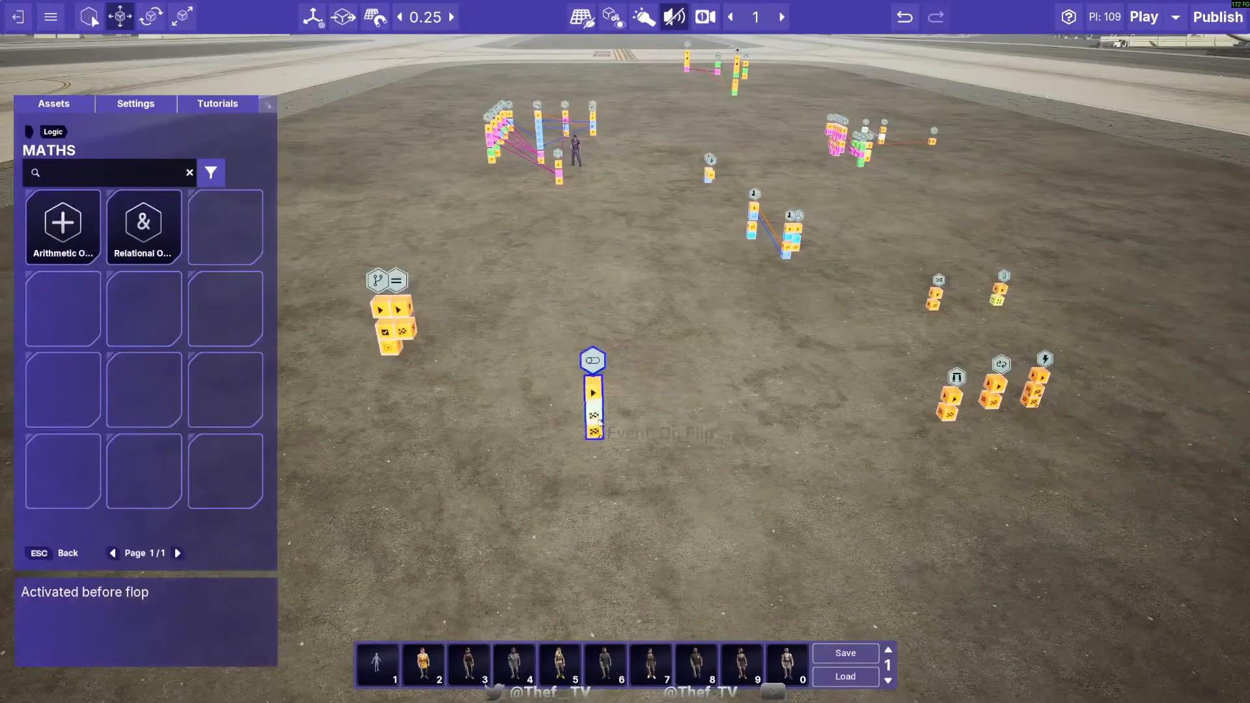
- Try linking the Flip Flop Node's On Flip event to the Random Node and On Flop to the Gate Node, and remove both links
{"action": "left_click_drag", "start_coordinate": [594, 415], "coordinate": [935, 303]}
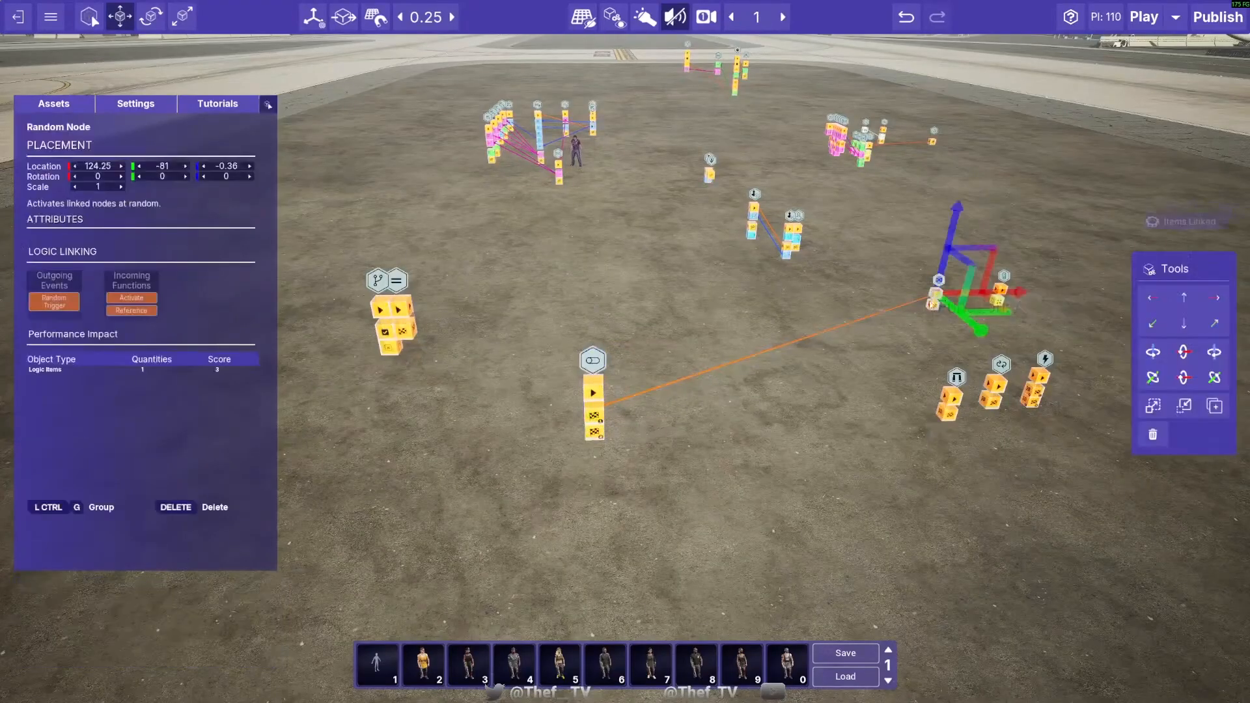
{"action": "left_click_drag", "start_coordinate": [593, 430], "coordinate": [948, 400]}
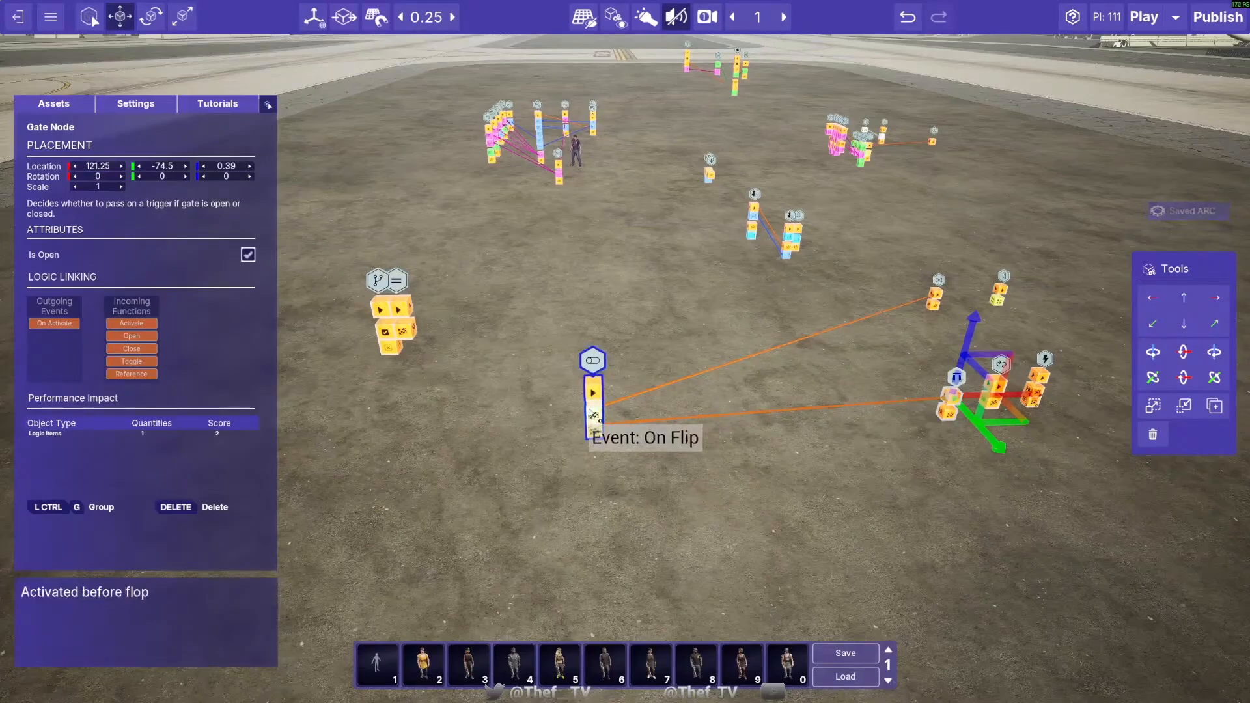
{"action": "left_click", "coordinate": [666, 382], "text": "alt"}
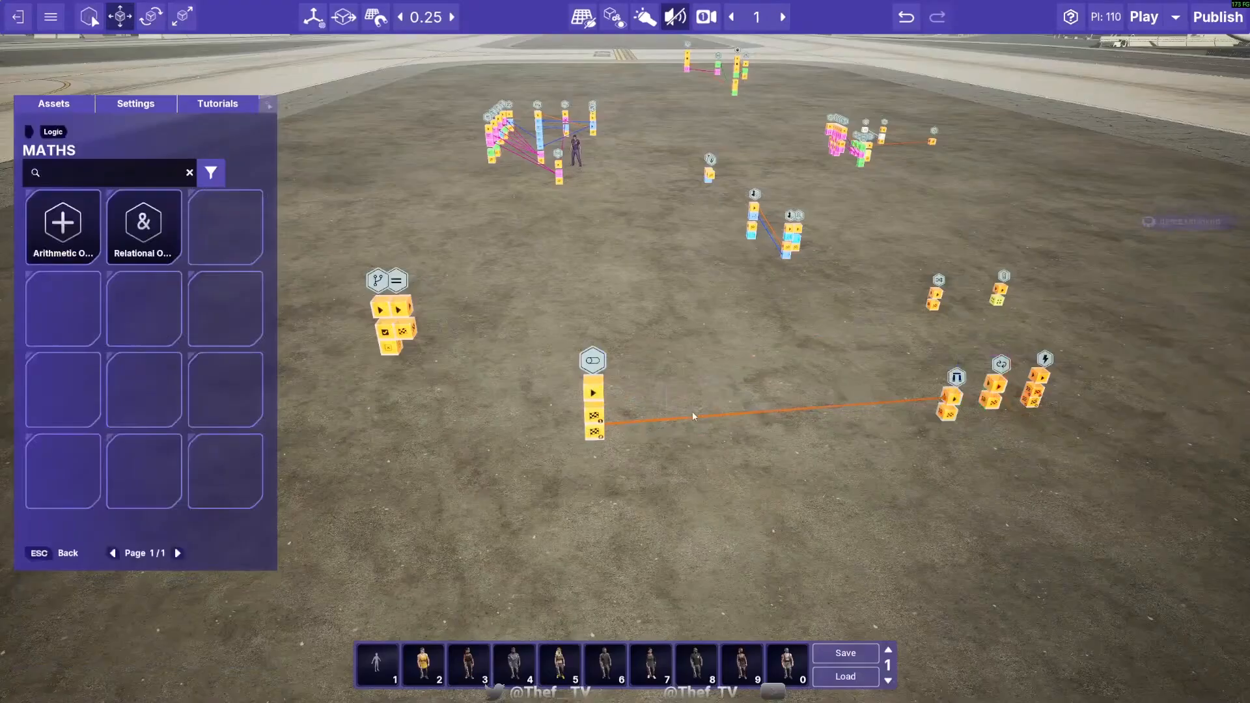
{"action": "left_click", "coordinate": [693, 417], "text": "alt"}
- Move the Flip Flop Node along its X axis to 114
{"action": "left_click", "coordinate": [594, 411]}
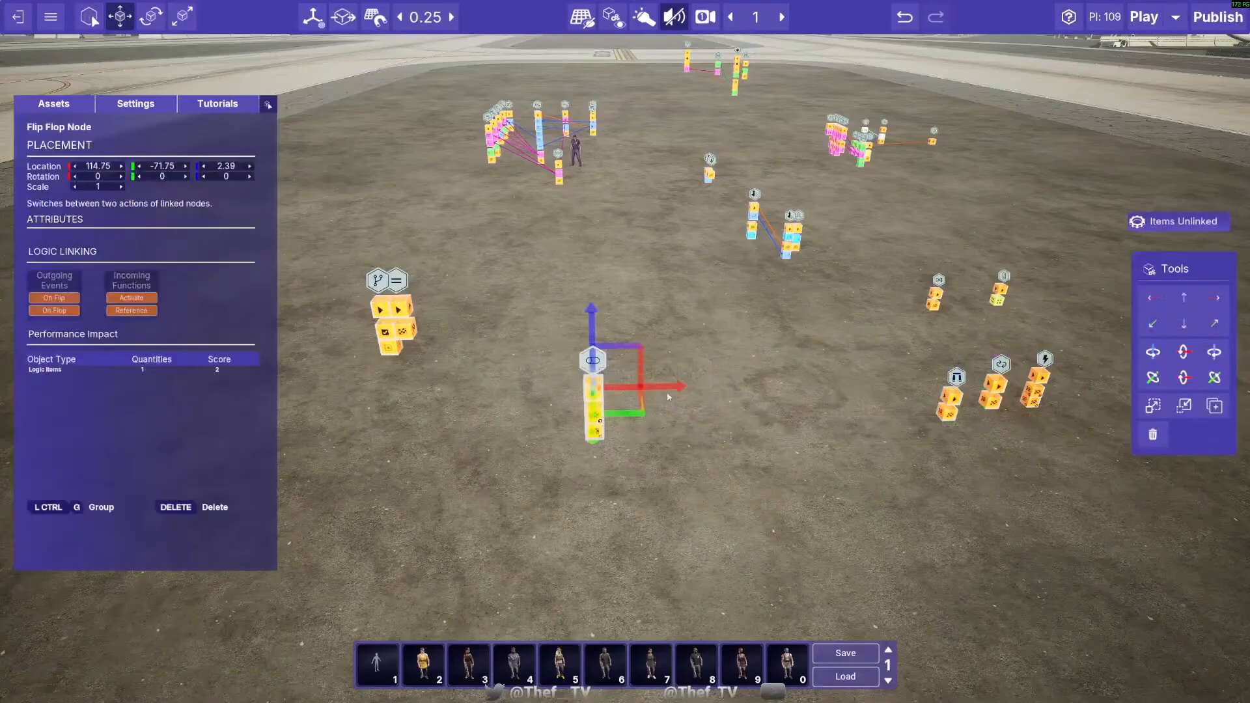
{"action": "left_click_drag", "start_coordinate": [667, 392], "coordinate": [603, 433]}
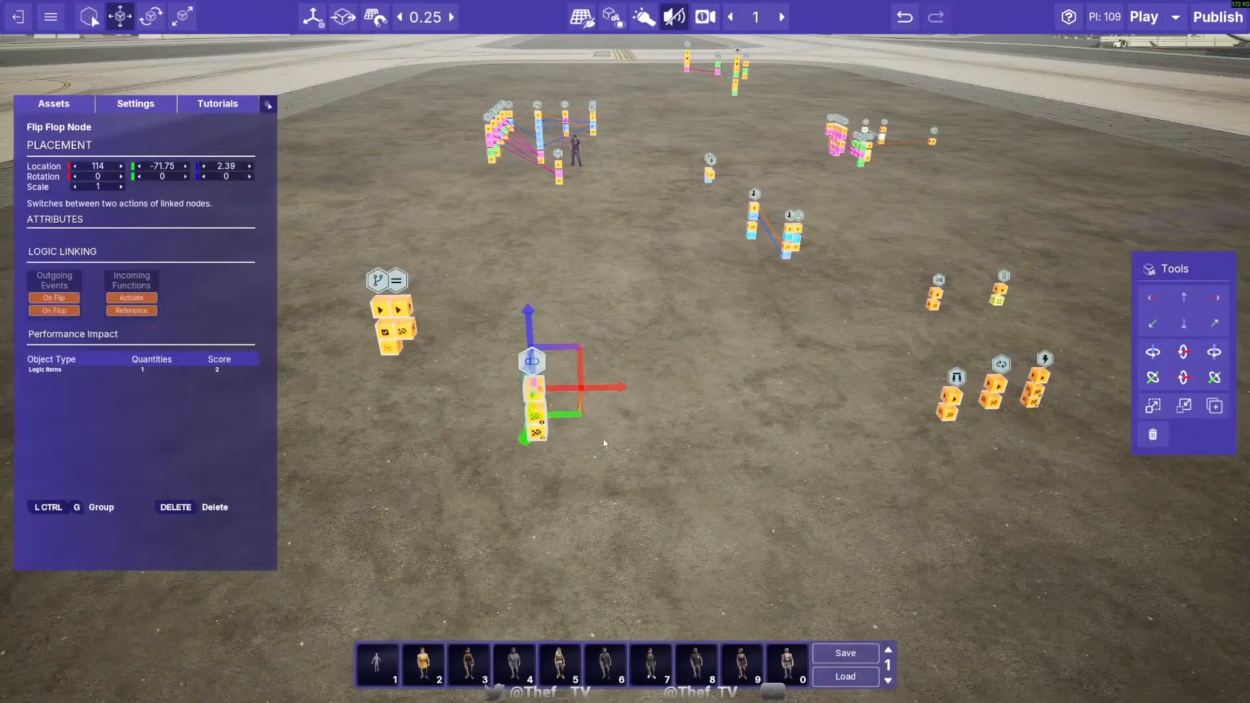
{"action": "left_click", "coordinate": [86, 109]}
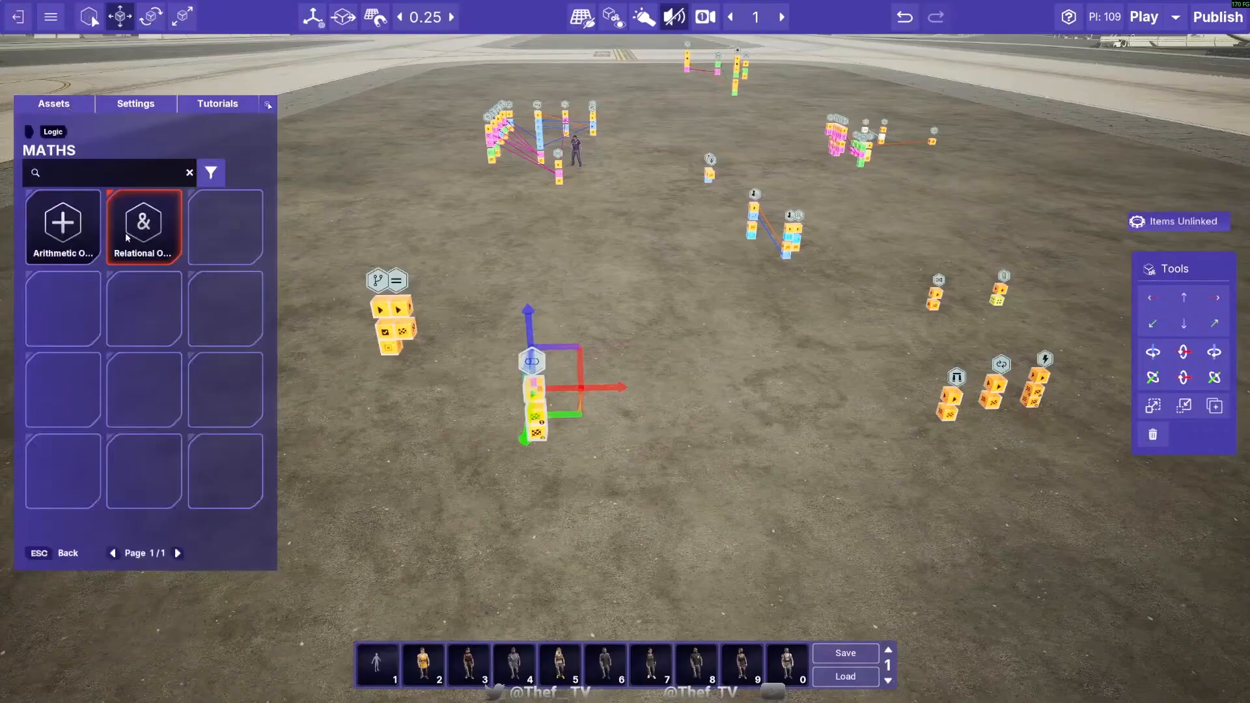
{"action": "left_click", "coordinate": [767, 343]}
- Bring the On/Off Node near the Flip Flop Node and duplicate it, placing the pair at 117.25 and 116, -77.5, with the latter's Behaviour on On
{"action": "left_click", "coordinate": [1000, 285]}
{"action": "left_click_drag", "start_coordinate": [1033, 320], "coordinate": [679, 387]}
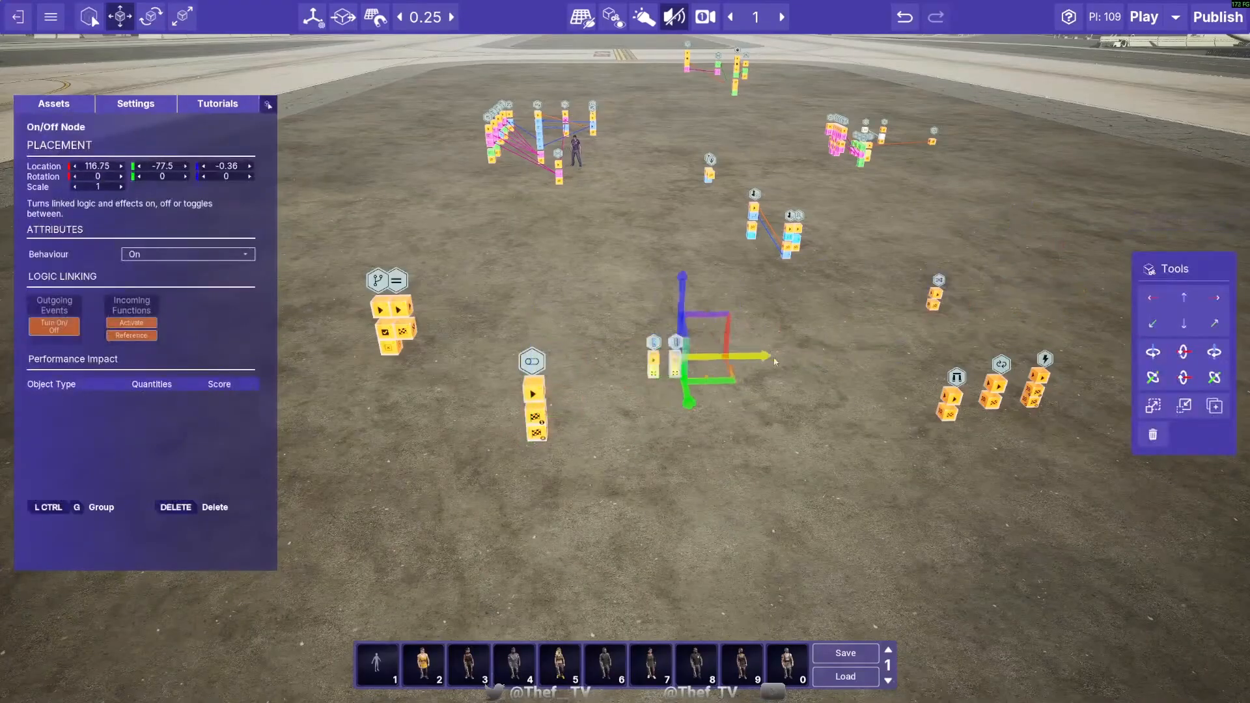
{"action": "left_click", "coordinate": [173, 254]}
{"action": "left_click", "coordinate": [180, 255]}
{"action": "left_click", "coordinate": [726, 331]}
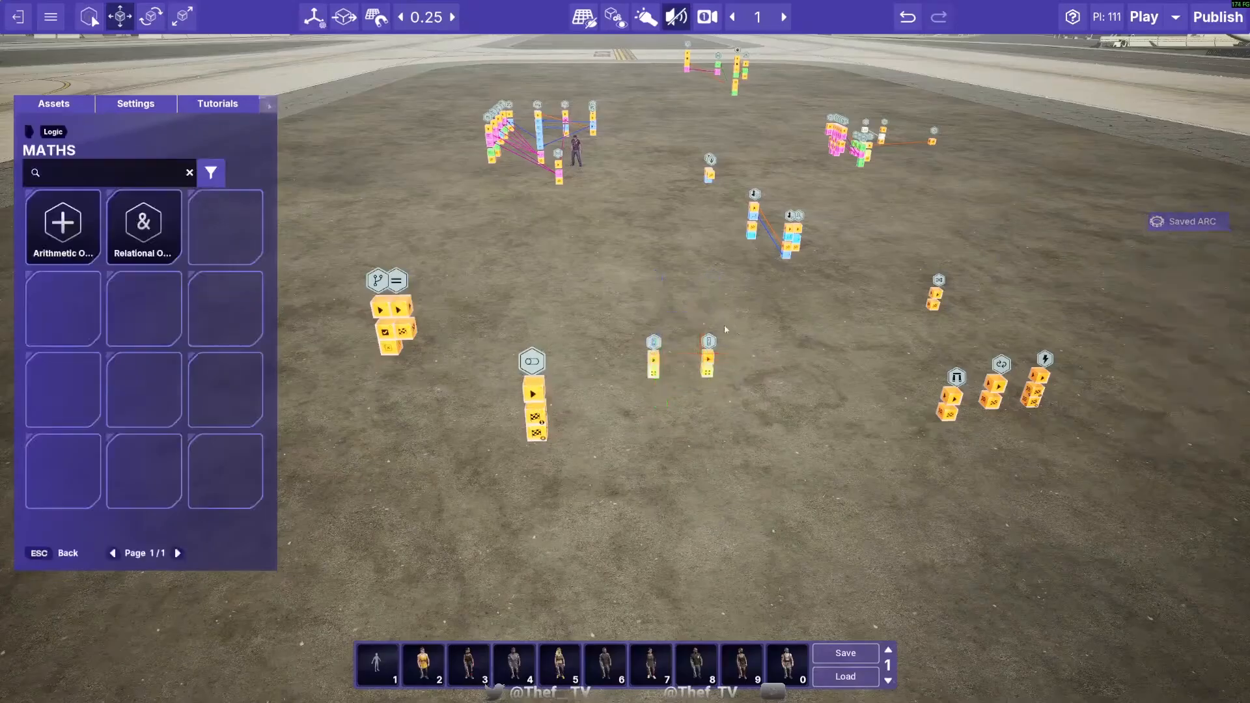
- Set the Behaviour of the On/Off Node at 117.25, -77.5 to Off
{"action": "left_click", "coordinate": [709, 358]}
{"action": "left_click", "coordinate": [173, 256]}
{"action": "left_click", "coordinate": [172, 277]}
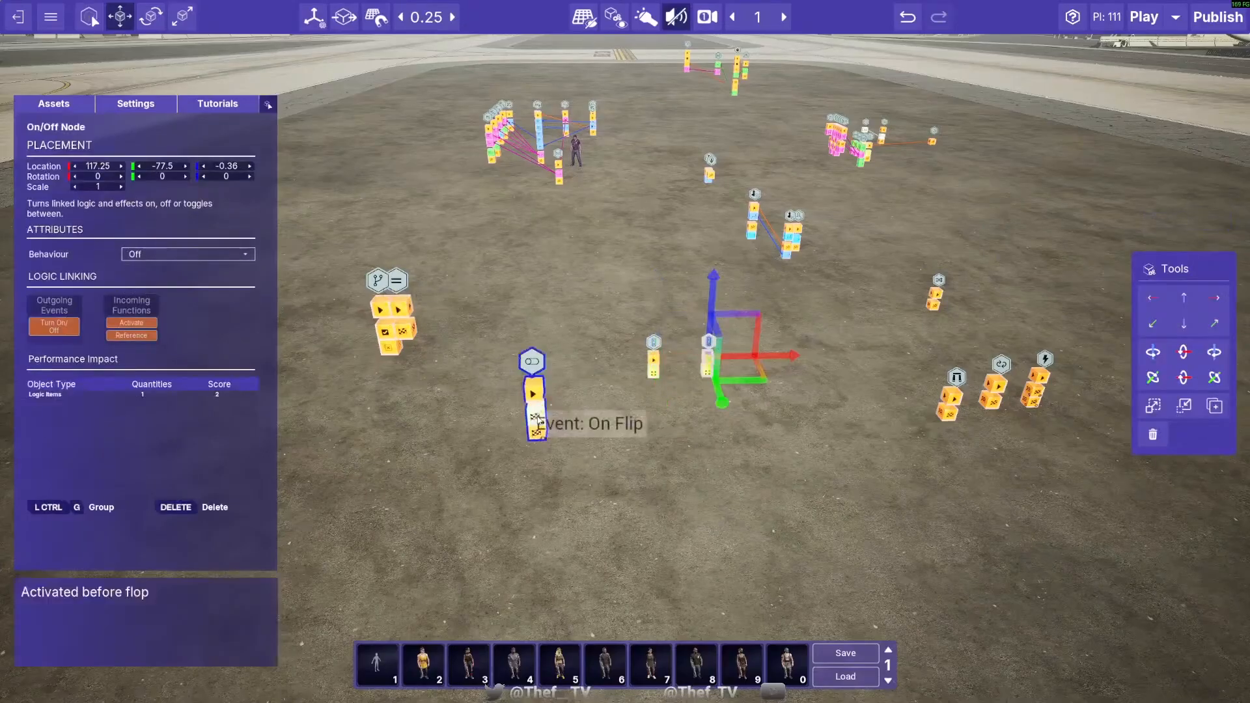
- Link the Flip Flop Node's On Flip event to the On/Off Node set to On, and On Flop to the one set to Off
{"action": "left_click_drag", "start_coordinate": [536, 416], "coordinate": [652, 364]}
{"action": "left_click_drag", "start_coordinate": [535, 420], "coordinate": [710, 358]}
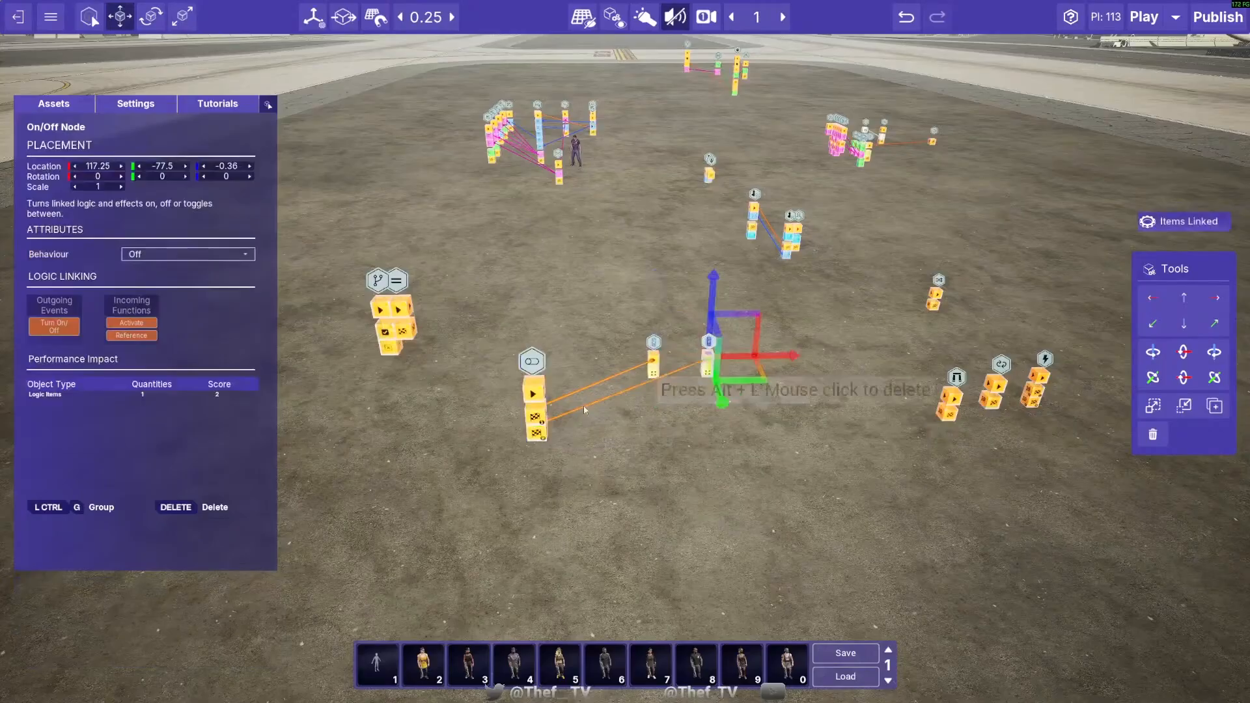
{"action": "left_click", "coordinate": [533, 411]}
{"action": "left_click", "coordinate": [654, 362]}
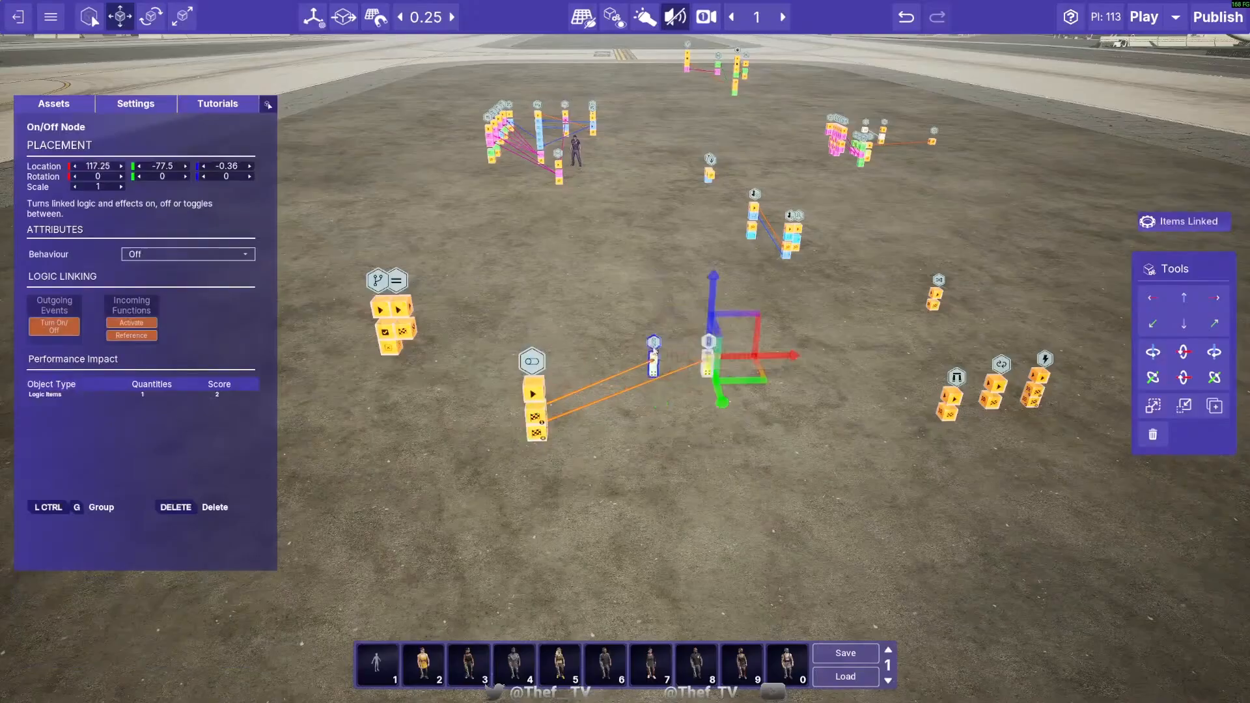
{"action": "left_click", "coordinate": [690, 302]}
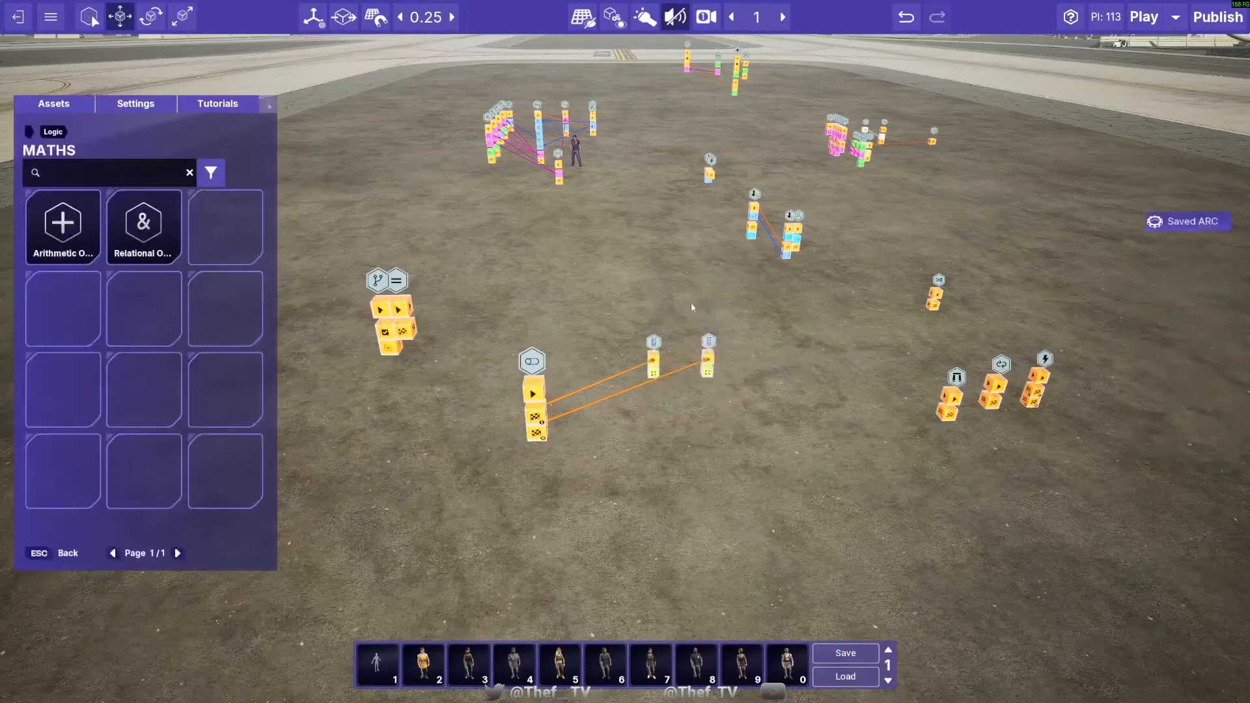
- Move the On/Off Node set to Off forward to 116.5, -74.5 and raise it to height 0.89
{"action": "left_click", "coordinate": [707, 357]}
{"action": "left_click_drag", "start_coordinate": [745, 383], "coordinate": [730, 460]}
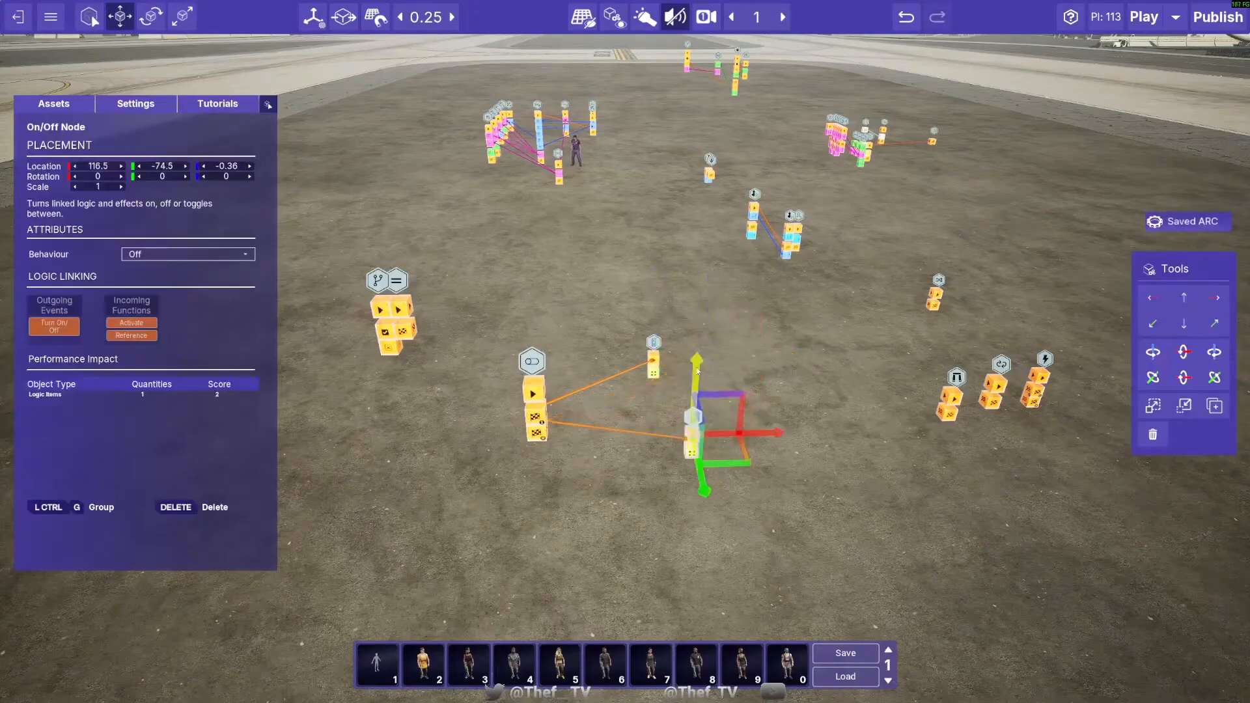
{"action": "left_click_drag", "start_coordinate": [696, 391], "coordinate": [698, 330]}
- Set the raised On/Off Node's Behaviour to Flip
{"action": "left_click", "coordinate": [199, 259]}
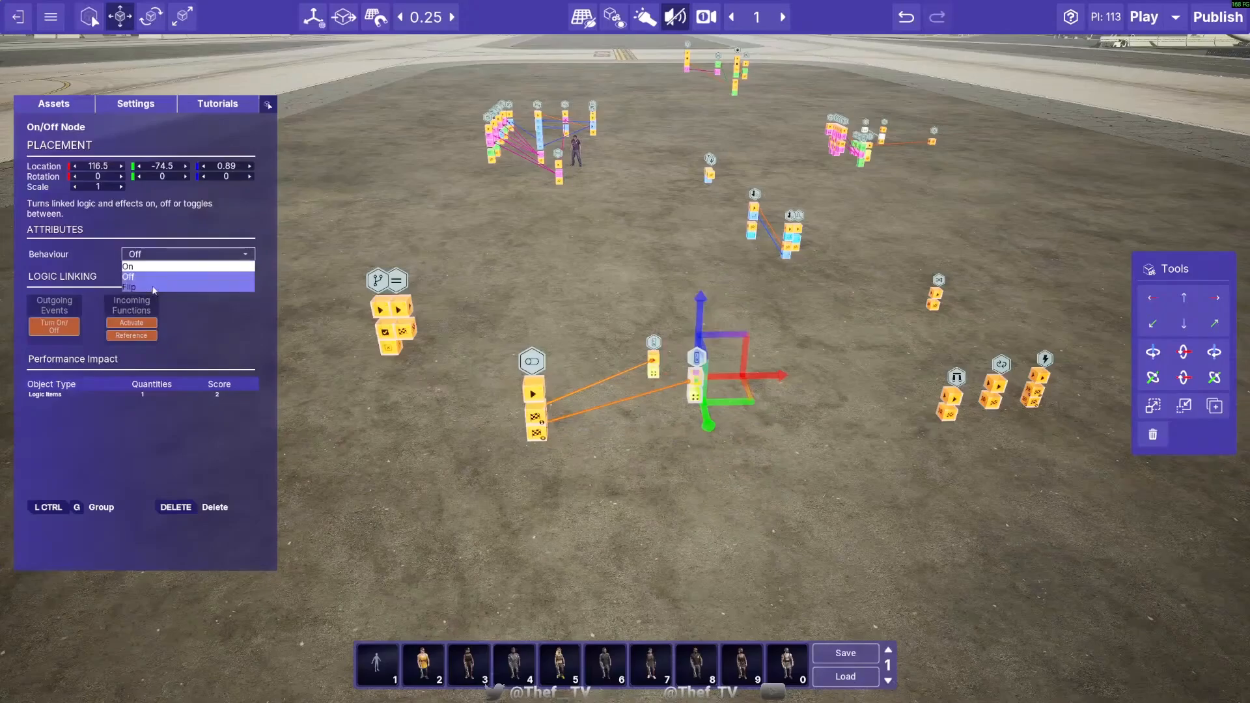
{"action": "left_click", "coordinate": [155, 291]}
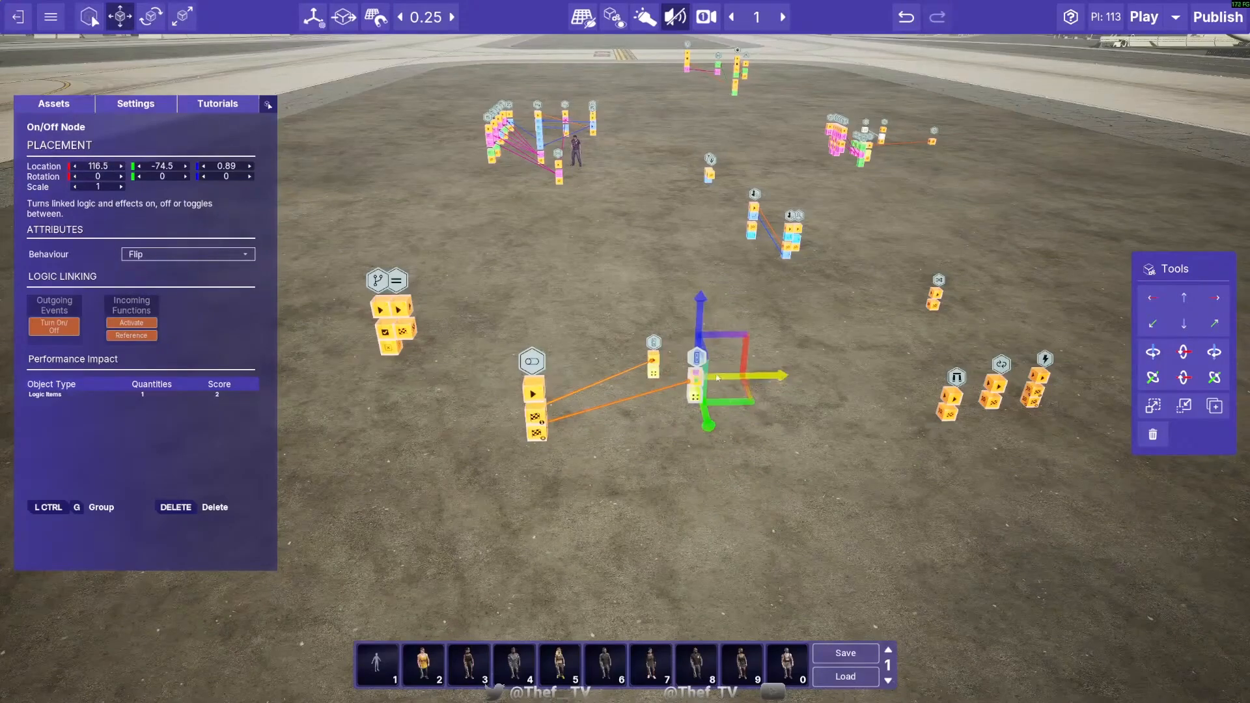
{"action": "left_click", "coordinate": [725, 429]}
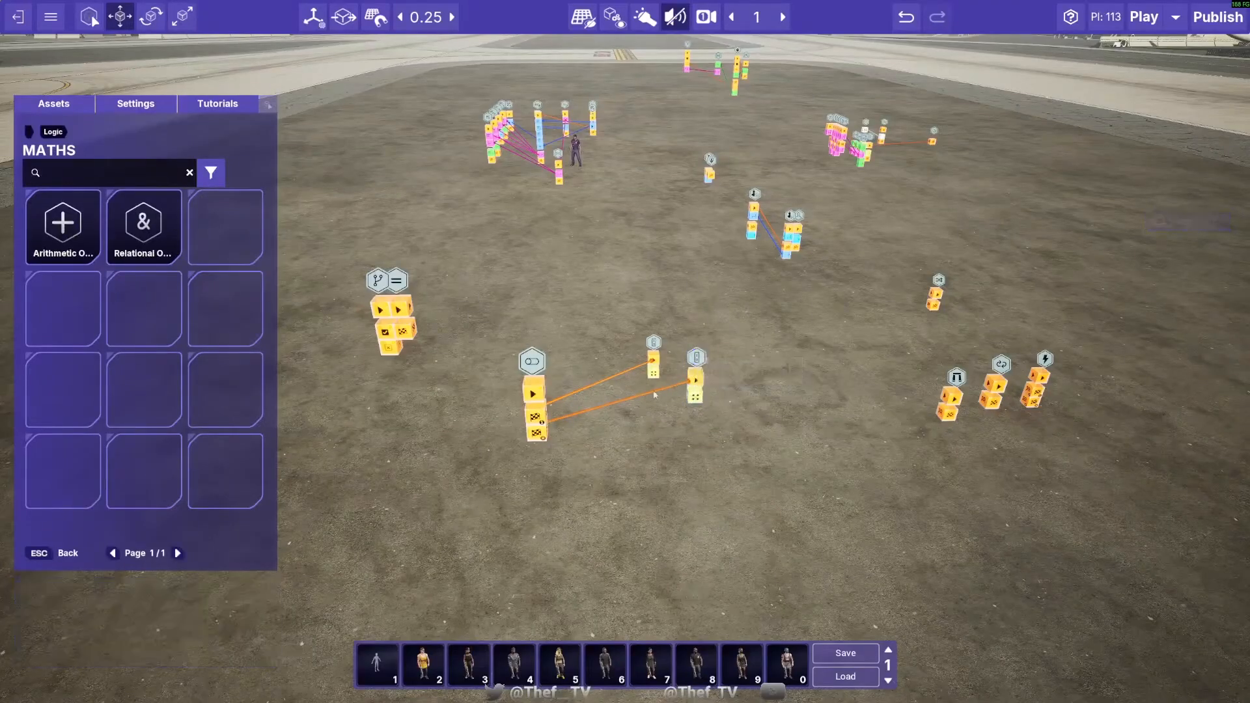
- Remove both links between the Flip Flop Node and the two On/Off Nodes
{"action": "left_click", "coordinate": [616, 405]}
{"action": "left_click", "coordinate": [538, 366]}
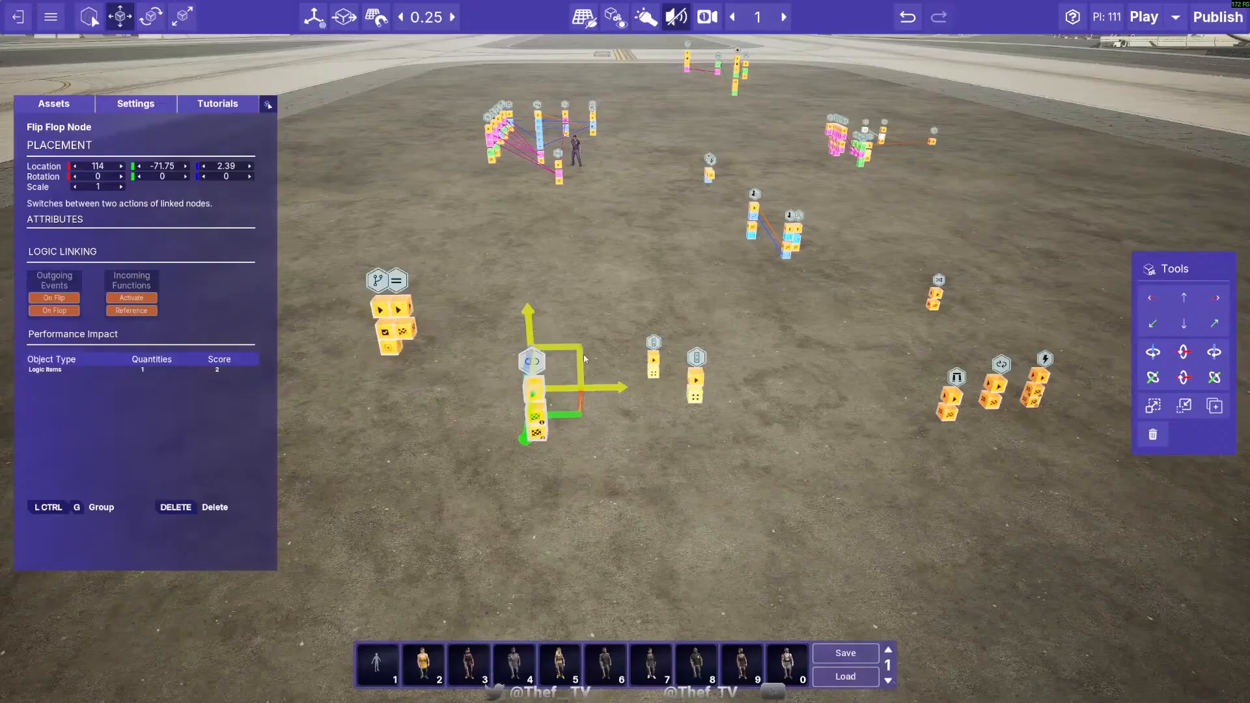
{"action": "left_click", "coordinate": [549, 310]}
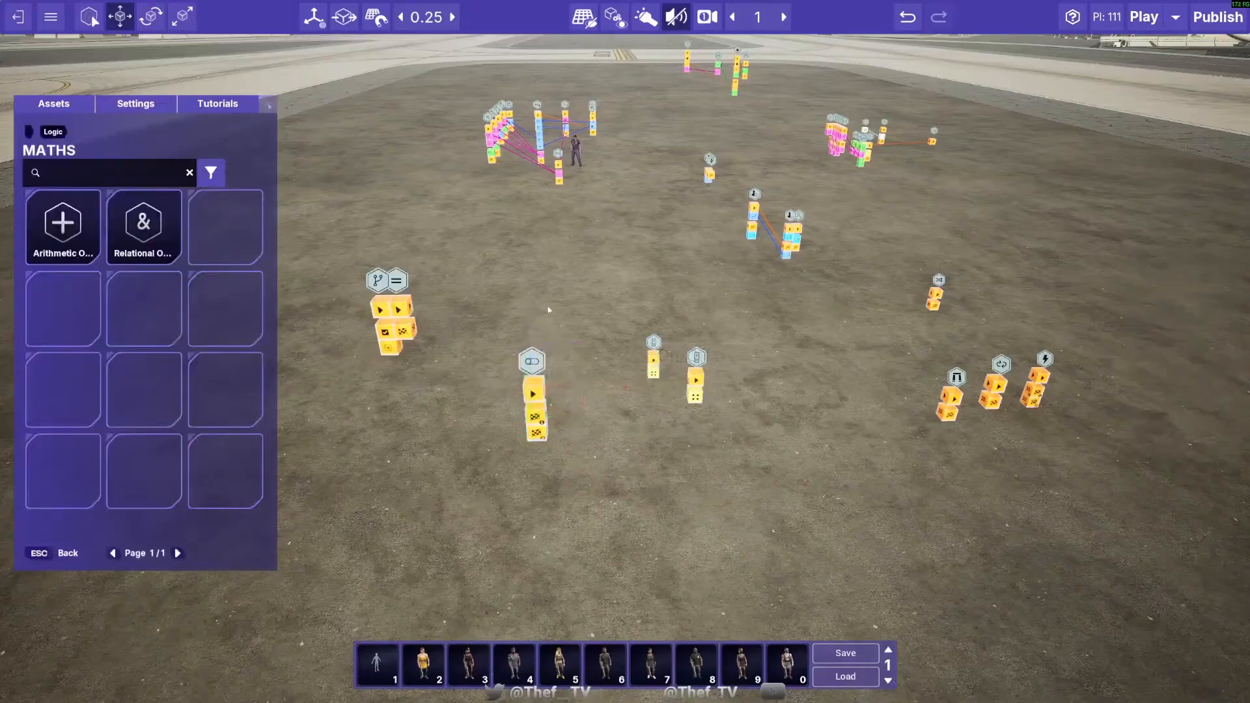
- Move the Flip Flop Node beside the Counter Node at about 112.25, -73.25 and raise it level with that node
{"action": "left_click", "coordinate": [536, 391]}
{"action": "left_click_drag", "start_coordinate": [570, 414], "coordinate": [450, 357]}
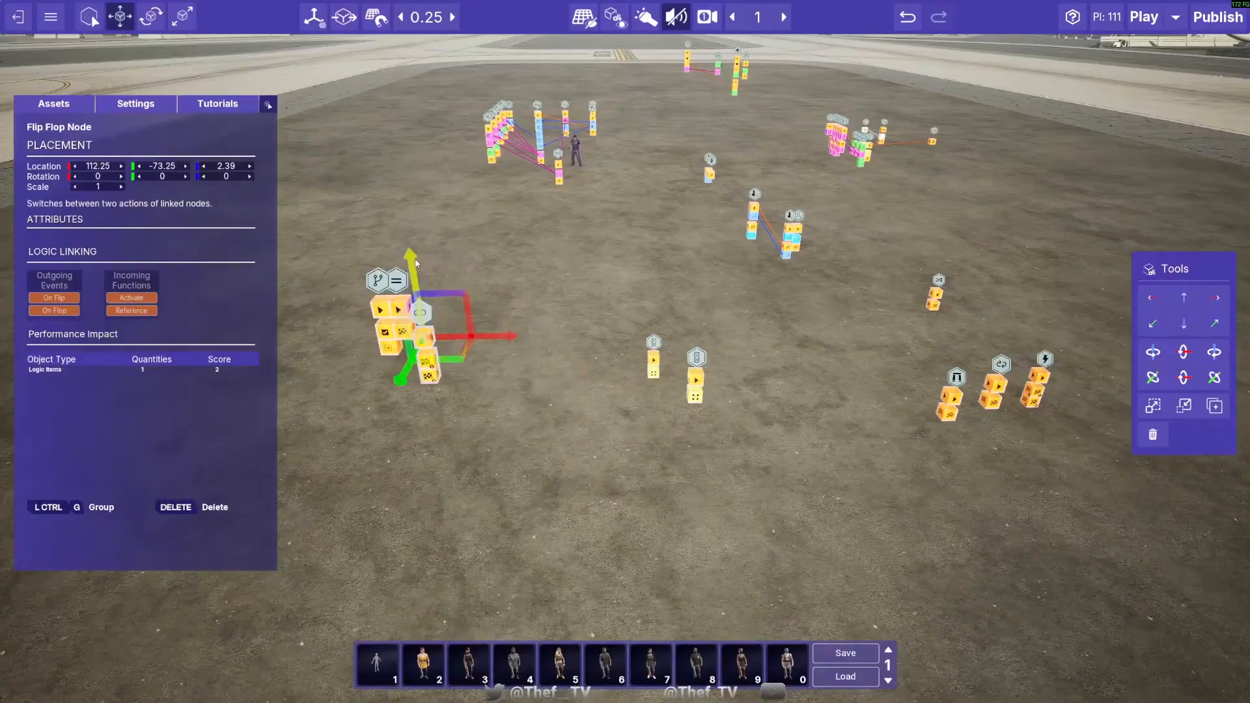
{"action": "left_click_drag", "start_coordinate": [415, 263], "coordinate": [413, 229]}
{"action": "left_click", "coordinate": [639, 326]}
- Move the On/Off Node set to On to 112.25, -74.25 at height 1.64 and set its Behaviour to Flip
{"action": "left_click", "coordinate": [655, 360]}
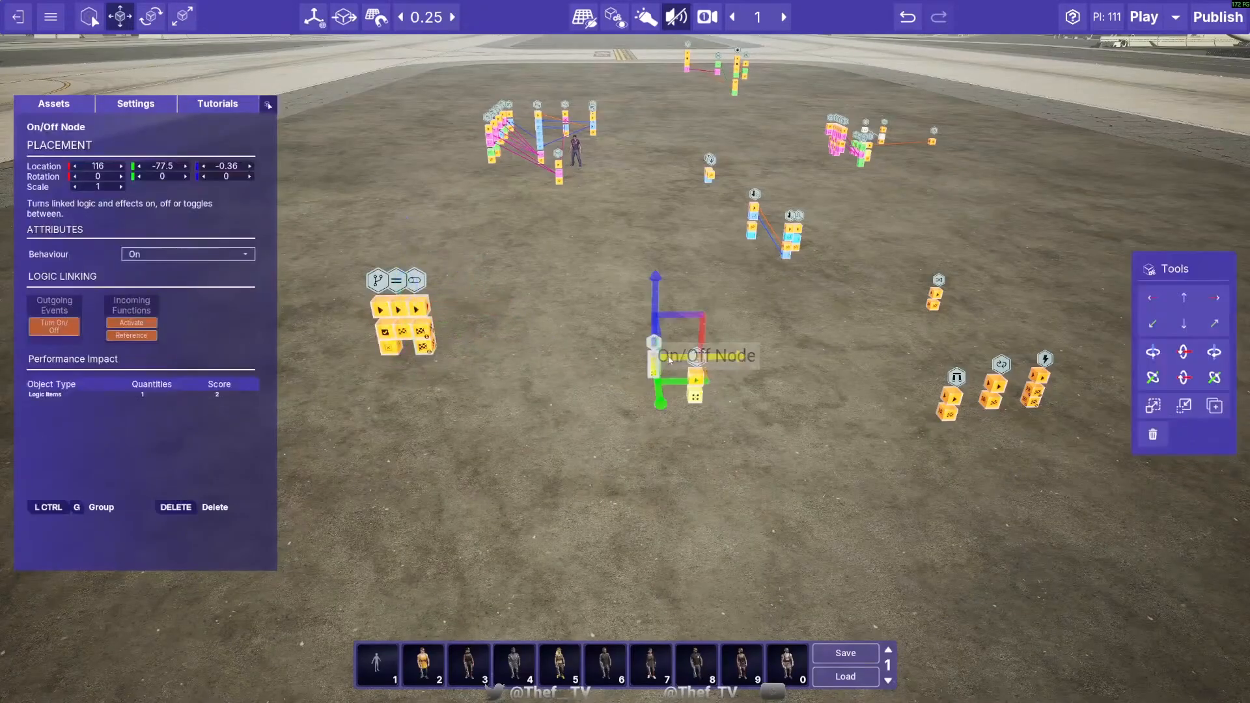
{"action": "left_click_drag", "start_coordinate": [656, 293], "coordinate": [463, 382]}
{"action": "left_click", "coordinate": [179, 254]}
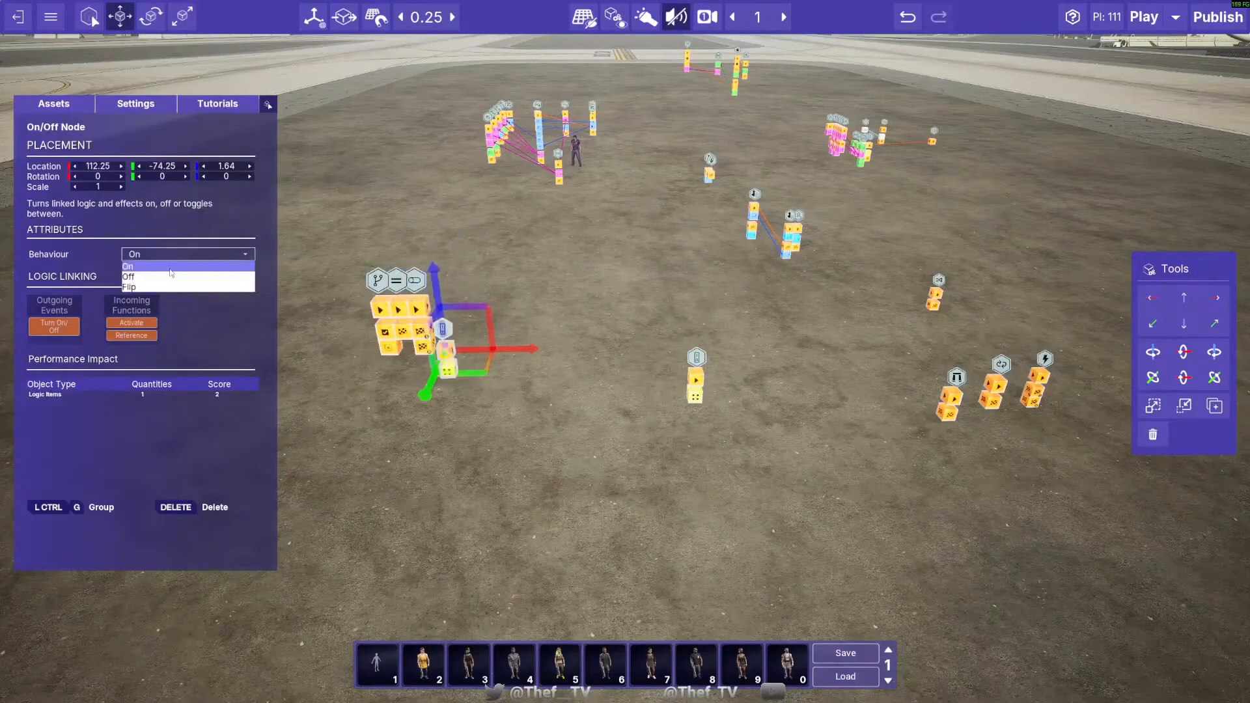
{"action": "left_click", "coordinate": [167, 277]}
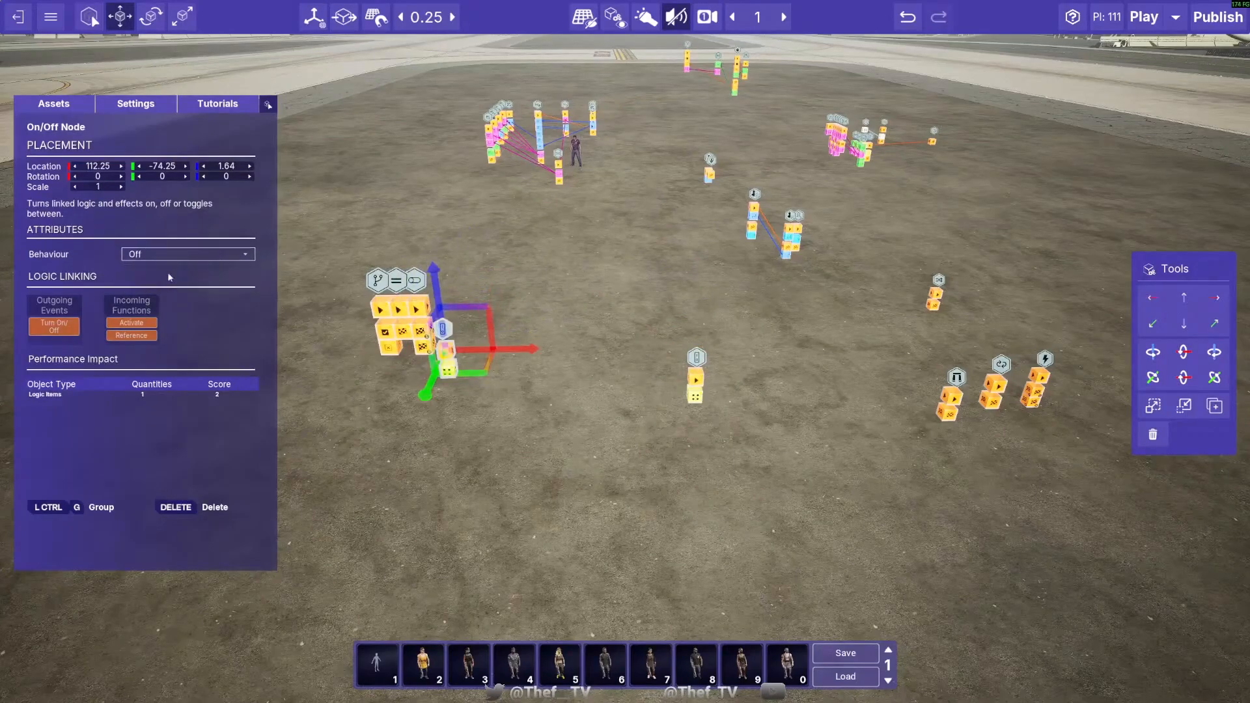
{"action": "left_click", "coordinate": [167, 255]}
{"action": "left_click", "coordinate": [165, 288]}
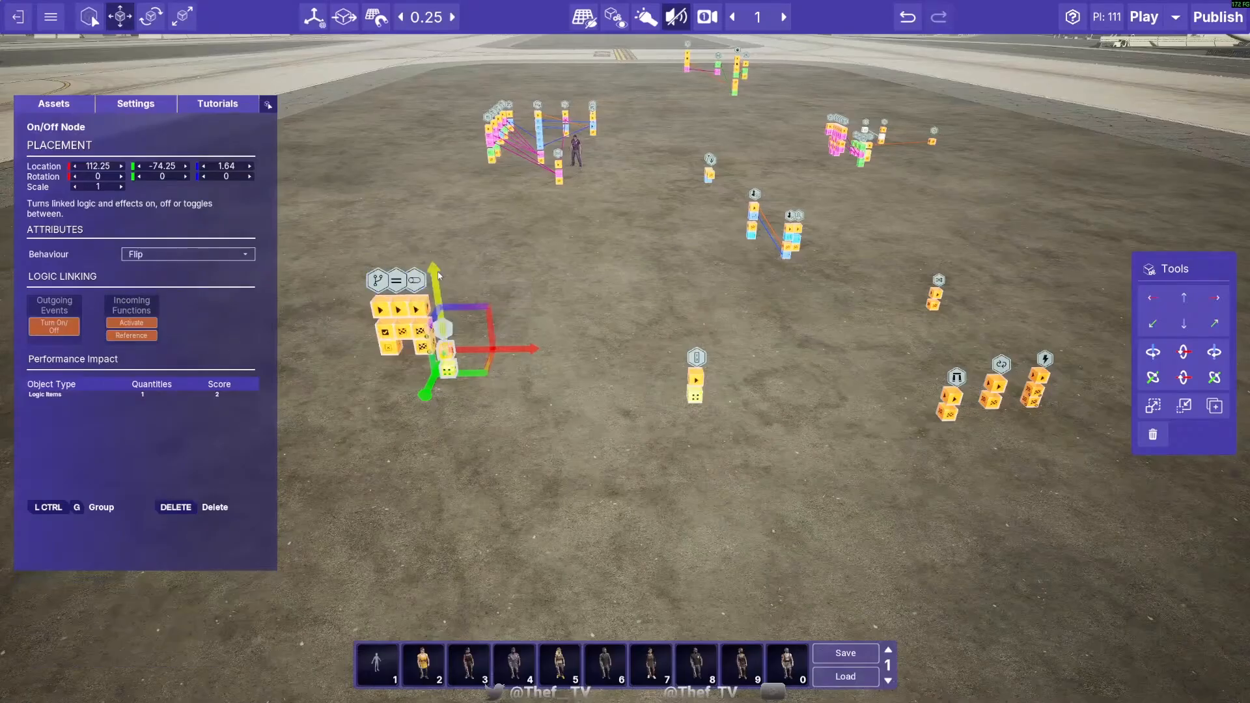
- Raise the On/Off Node set to Flip to height 2.89 and line it up directly beside the Flip Flop Node
{"action": "left_click_drag", "start_coordinate": [431, 273], "coordinate": [420, 213]}
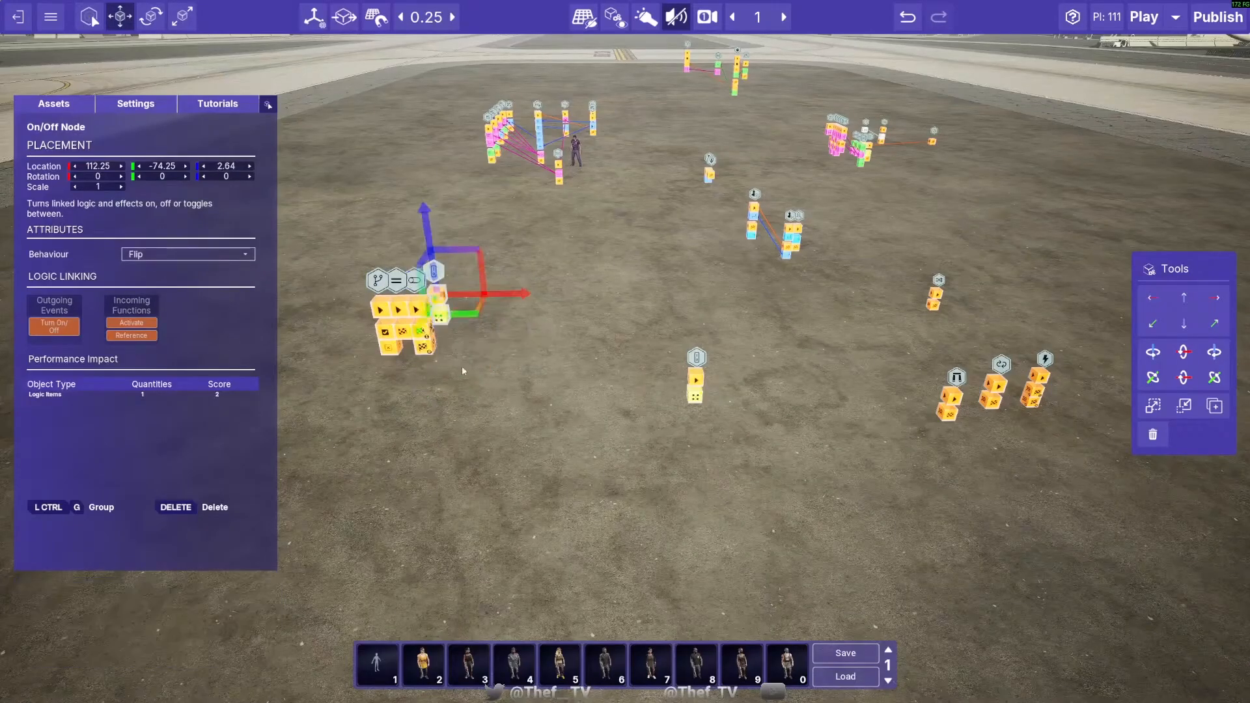
{"action": "right_click_drag", "start_coordinate": [462, 371], "coordinate": [365, 331]}
{"action": "left_click_drag", "start_coordinate": [571, 380], "coordinate": [538, 400]}
{"action": "left_click_drag", "start_coordinate": [661, 382], "coordinate": [673, 385]}
{"action": "left_click_drag", "start_coordinate": [602, 287], "coordinate": [603, 268]}
{"action": "left_click", "coordinate": [623, 449]}
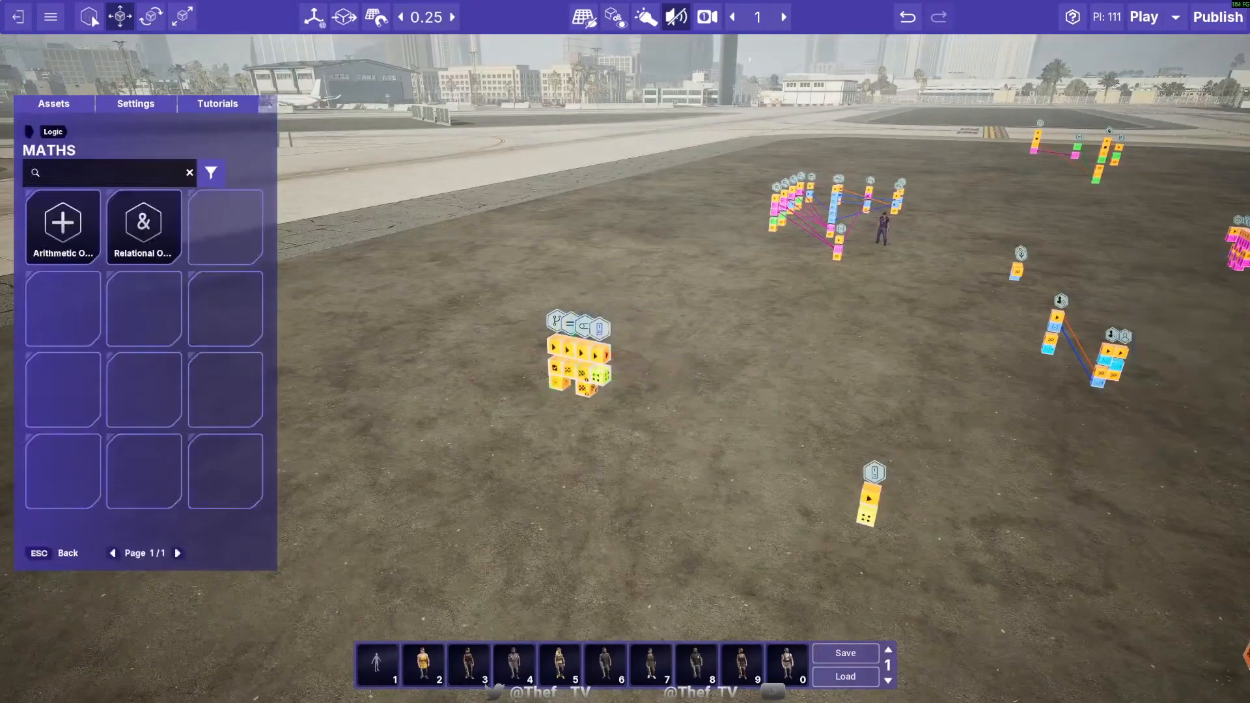
{"action": "right_click_drag", "start_coordinate": [623, 449], "coordinate": [654, 439]}
- Move the On/Off Node set to Flip out of the row to 113.75, -73.25
{"action": "key", "text": "w"}
{"action": "left_click", "coordinate": [614, 437]}
{"action": "left_click_drag", "start_coordinate": [695, 463], "coordinate": [806, 479]}
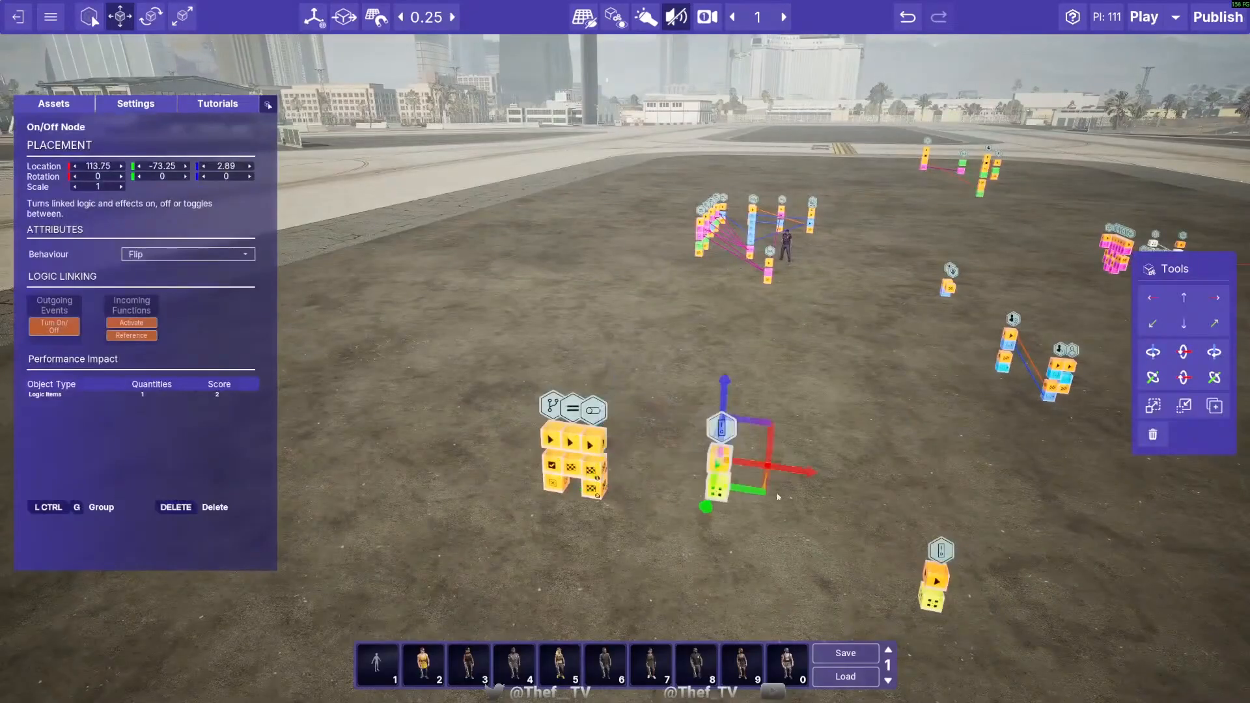
{"action": "right_click_drag", "start_coordinate": [778, 497], "coordinate": [820, 485]}
{"action": "key", "text": "s"}
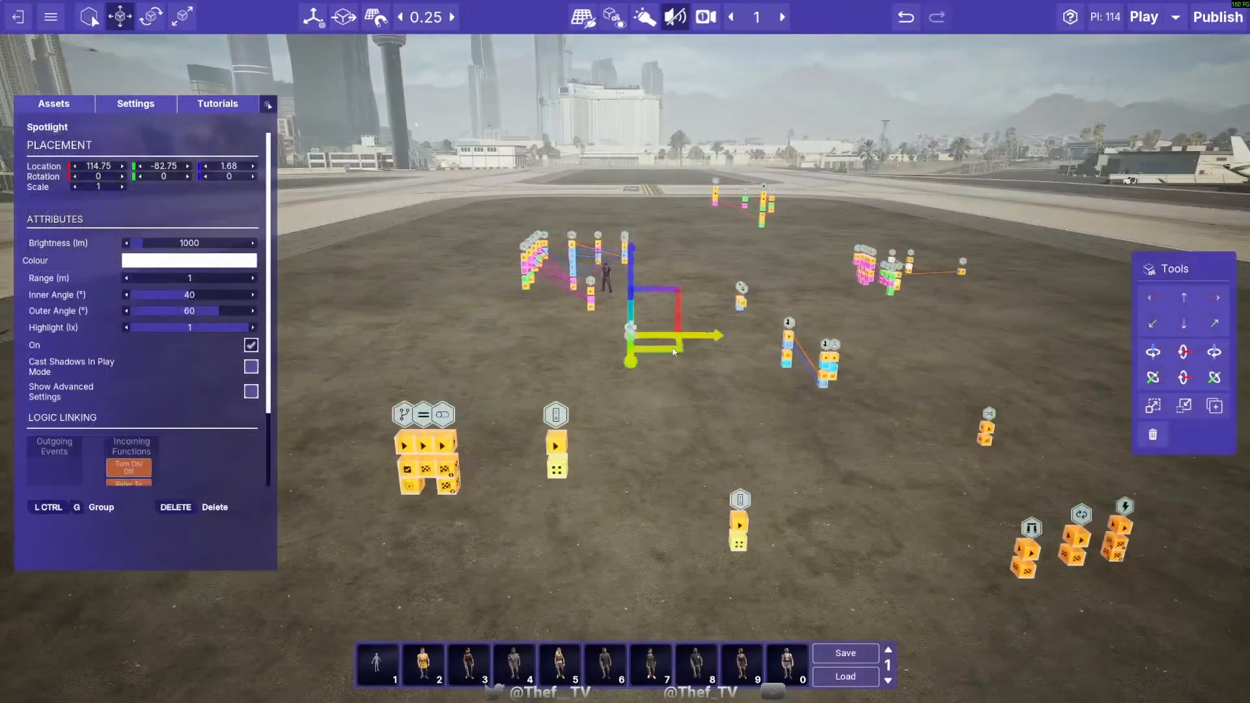
- Place a Spotlight at 114.5, -77 at height 1.68 and link the On/Off Node set to Flip to it
{"action": "left_click_drag", "start_coordinate": [674, 352], "coordinate": [661, 432]}
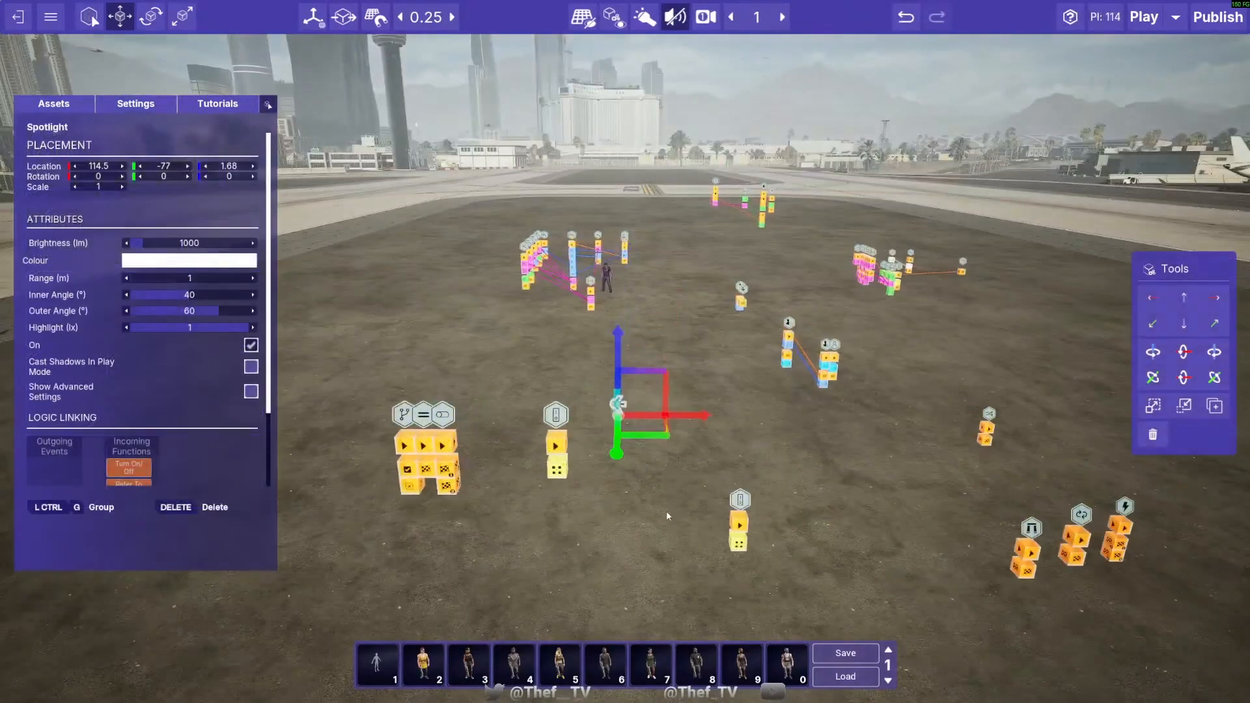
{"action": "left_click", "coordinate": [667, 510]}
{"action": "left_click_drag", "start_coordinate": [557, 470], "coordinate": [618, 405]}
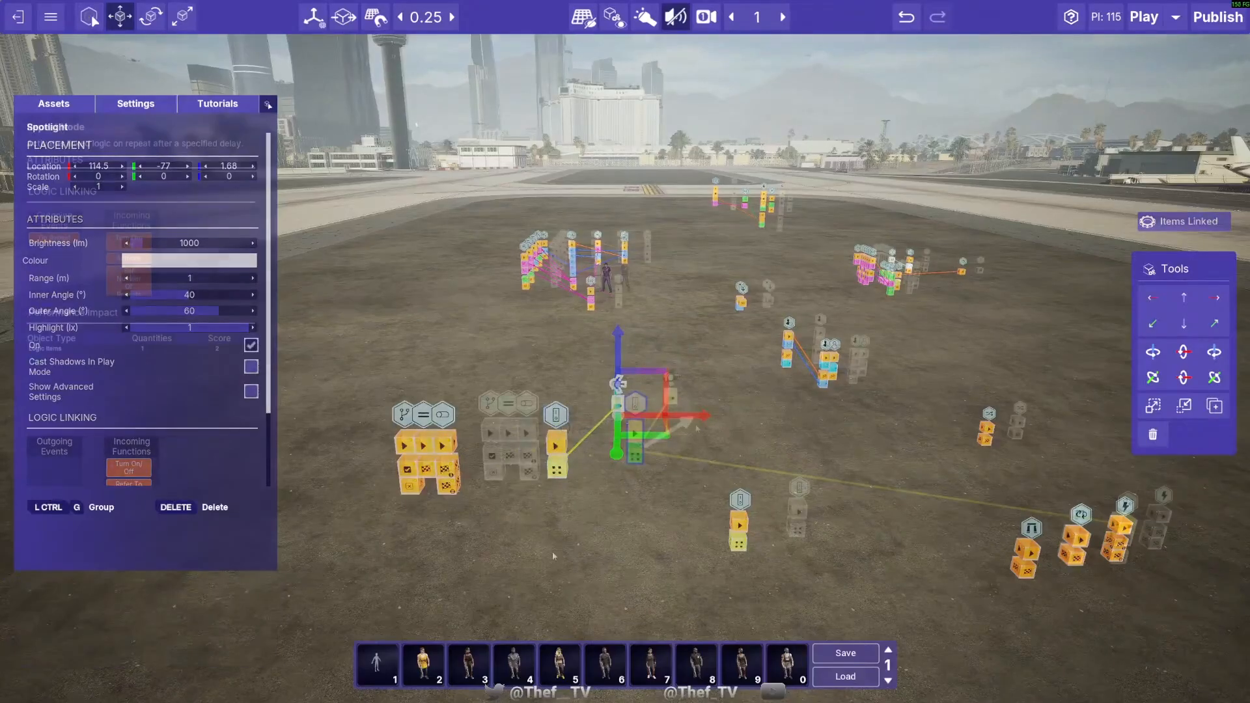
- Link the On/Off Node set to Flip to the Repeat Node, and remove that link again
{"action": "key", "text": "d"}
{"action": "left_click_drag", "start_coordinate": [552, 552], "coordinate": [736, 474]}
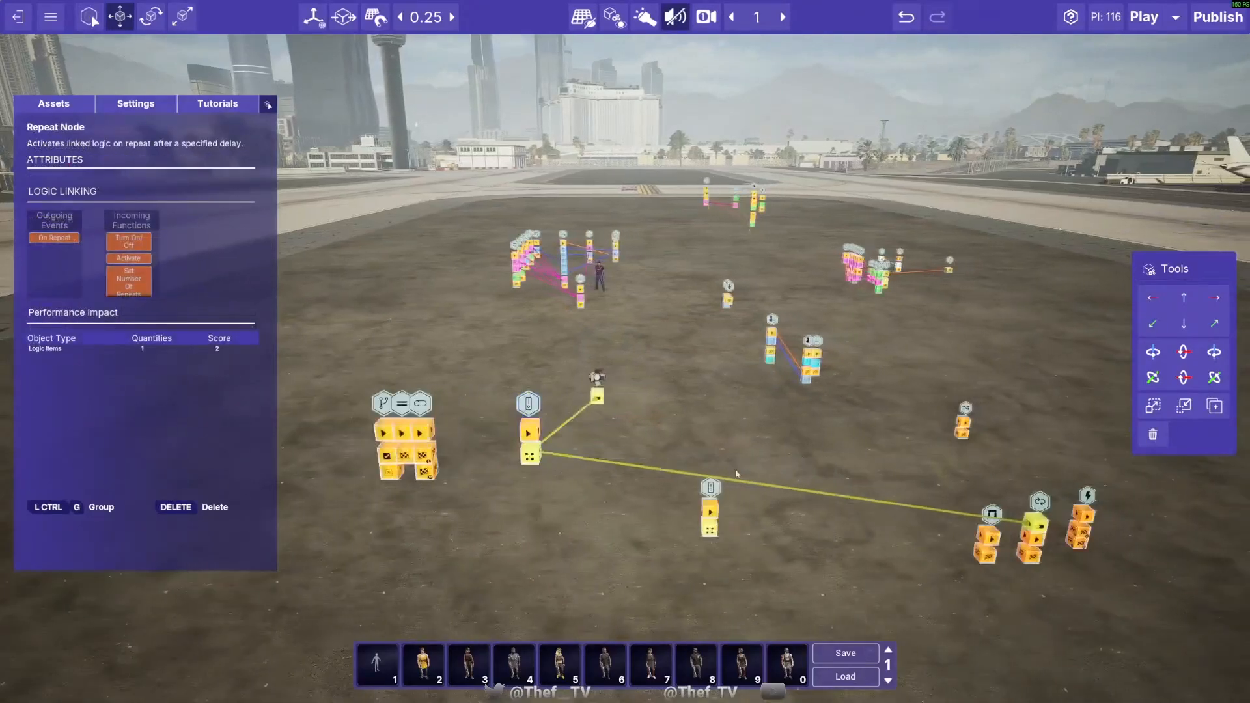
{"action": "left_click", "coordinate": [608, 465], "text": "alt"}
- Move the Repeat Node near the On/Off Node set to Flip, at 115.25, -73.25 and height 2.89
{"action": "key", "text": "d"}
{"action": "key", "text": "a"}
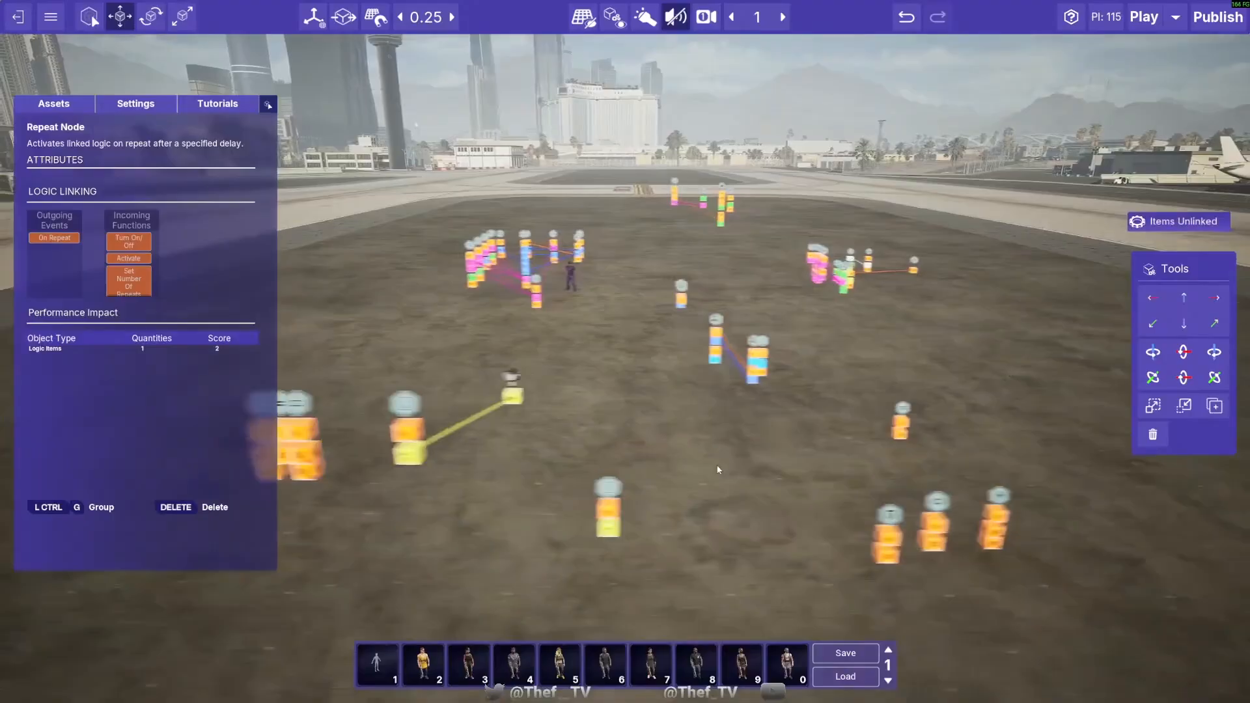
{"action": "key", "text": "d"}
{"action": "left_click", "coordinate": [924, 519]}
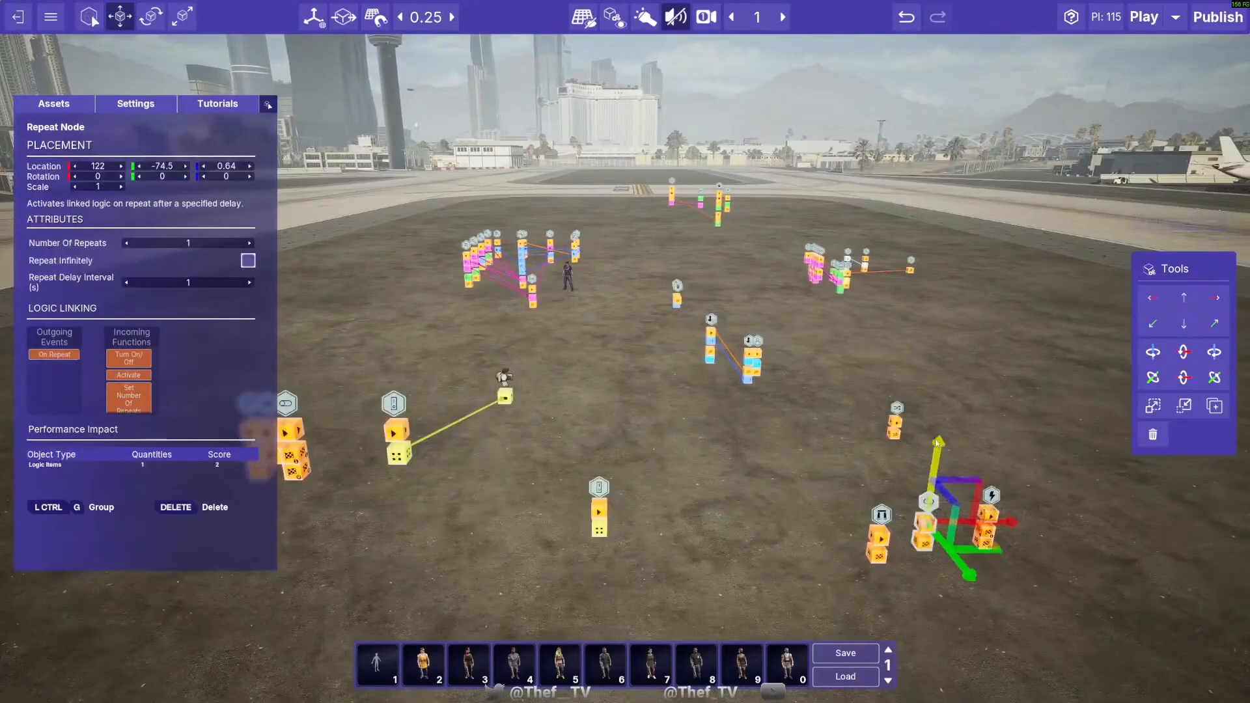
{"action": "left_click_drag", "start_coordinate": [918, 480], "coordinate": [846, 424]}
{"action": "key", "text": "a"}
{"action": "key", "text": "w"}
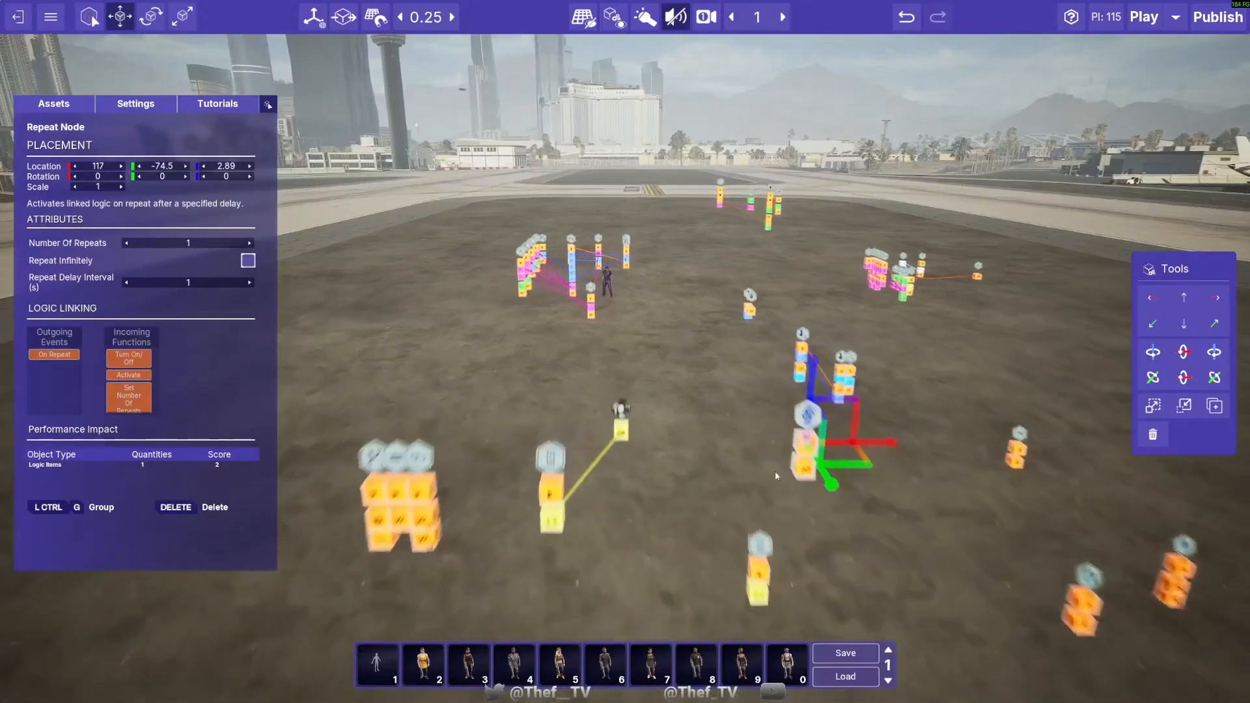
{"action": "left_click_drag", "start_coordinate": [873, 500], "coordinate": [739, 559]}
{"action": "key", "text": "s"}
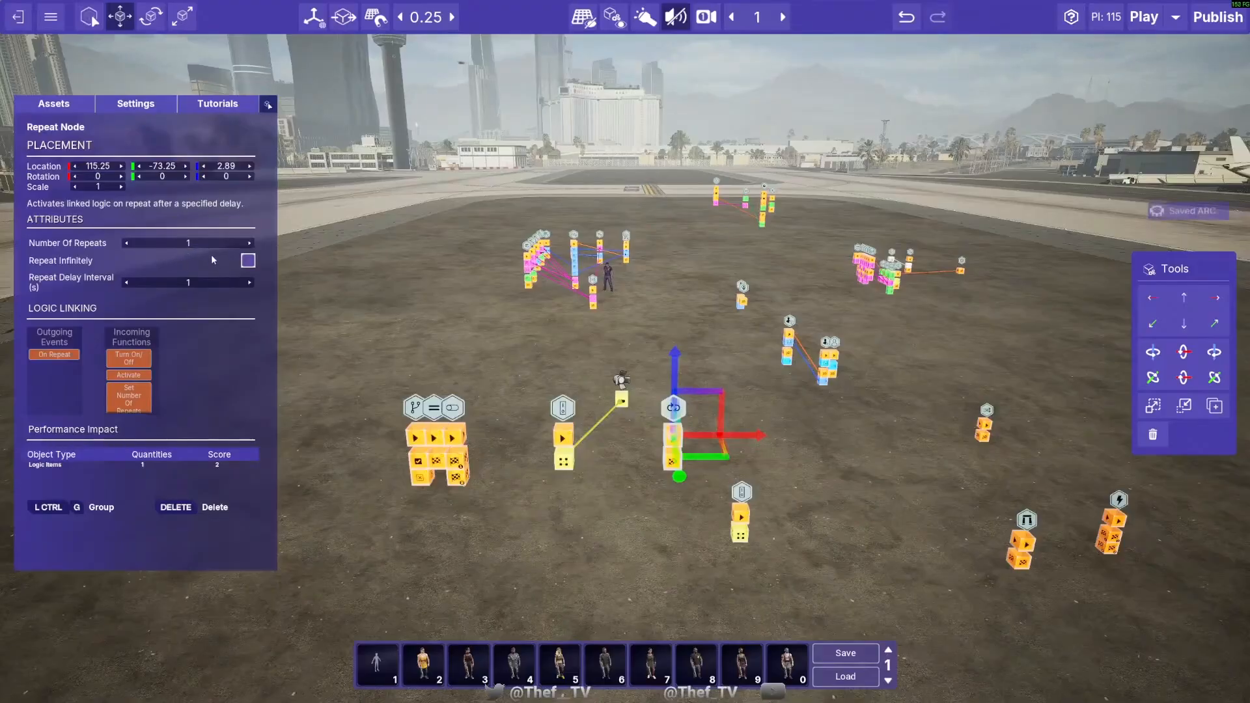
- Set the Repeat Node's Number Of Repeats to 3
{"action": "left_click", "coordinate": [611, 506]}
{"action": "left_click", "coordinate": [672, 461]}
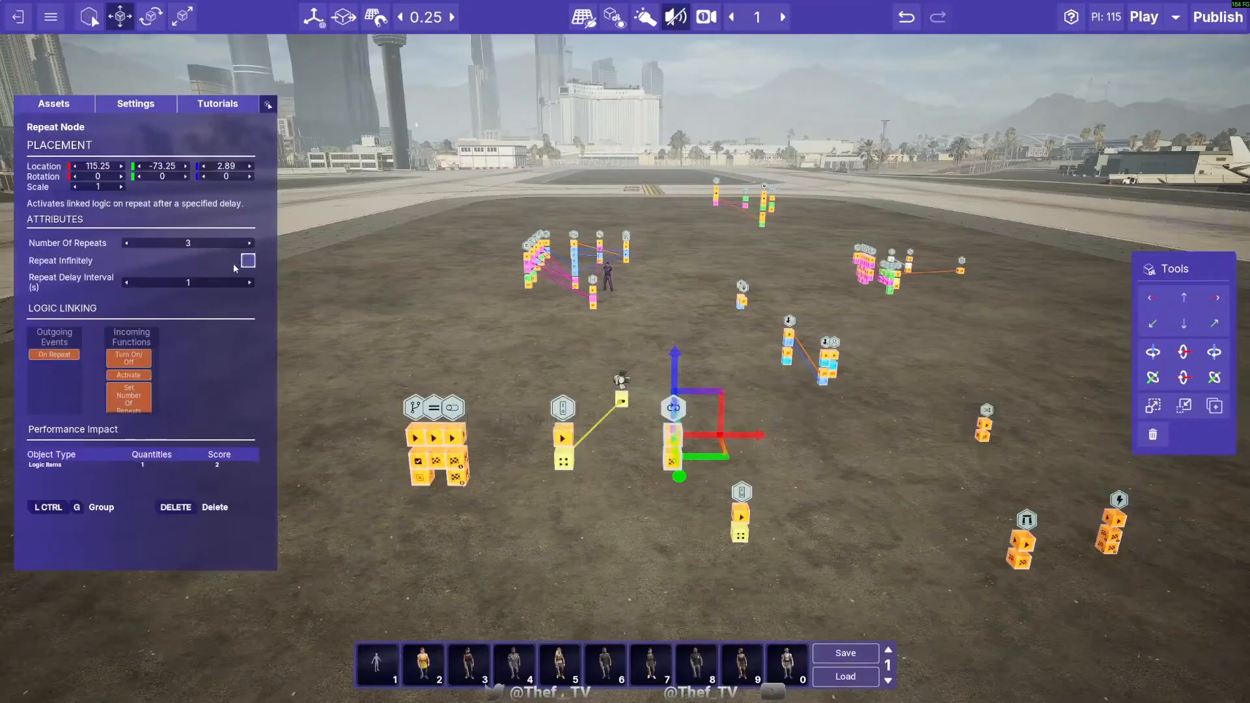
{"action": "left_click", "coordinate": [632, 484]}
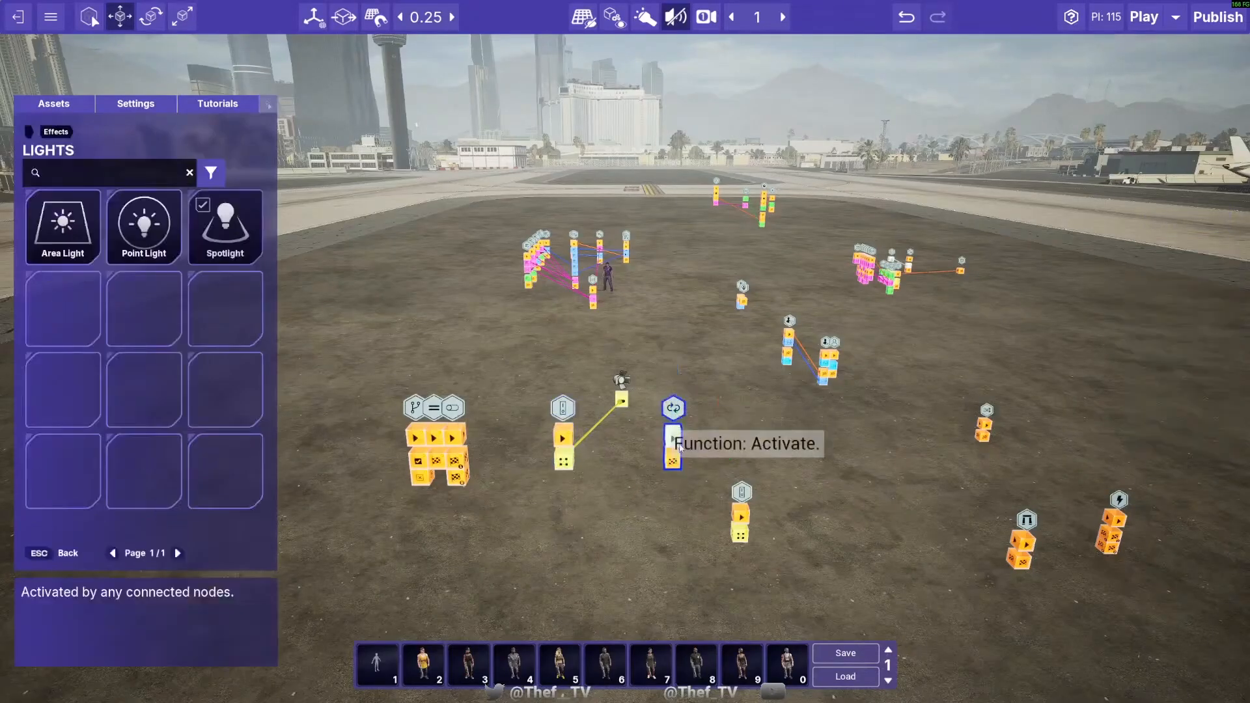
- Link the Repeat Node's On Repeat event to the On/Off Node set to On, and enable Repeat Infinitely on the Repeat Node
{"action": "left_click_drag", "start_coordinate": [680, 467], "coordinate": [744, 522]}
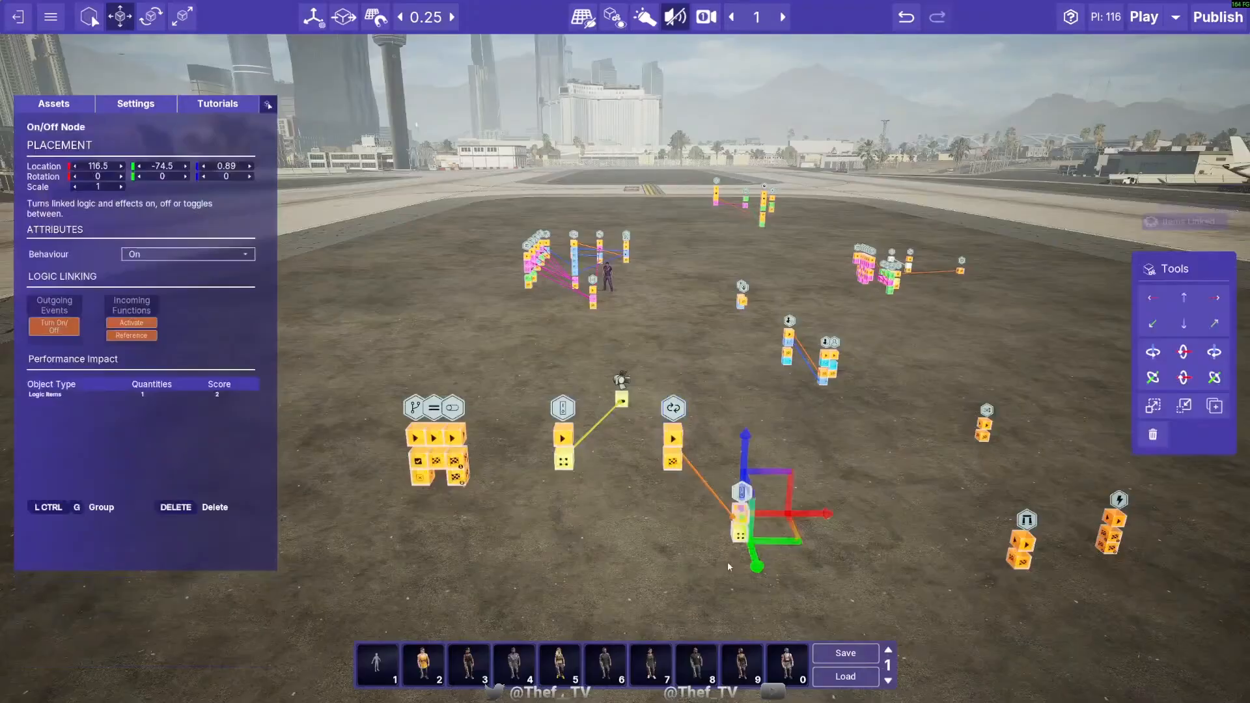
{"action": "left_click", "coordinate": [670, 409]}
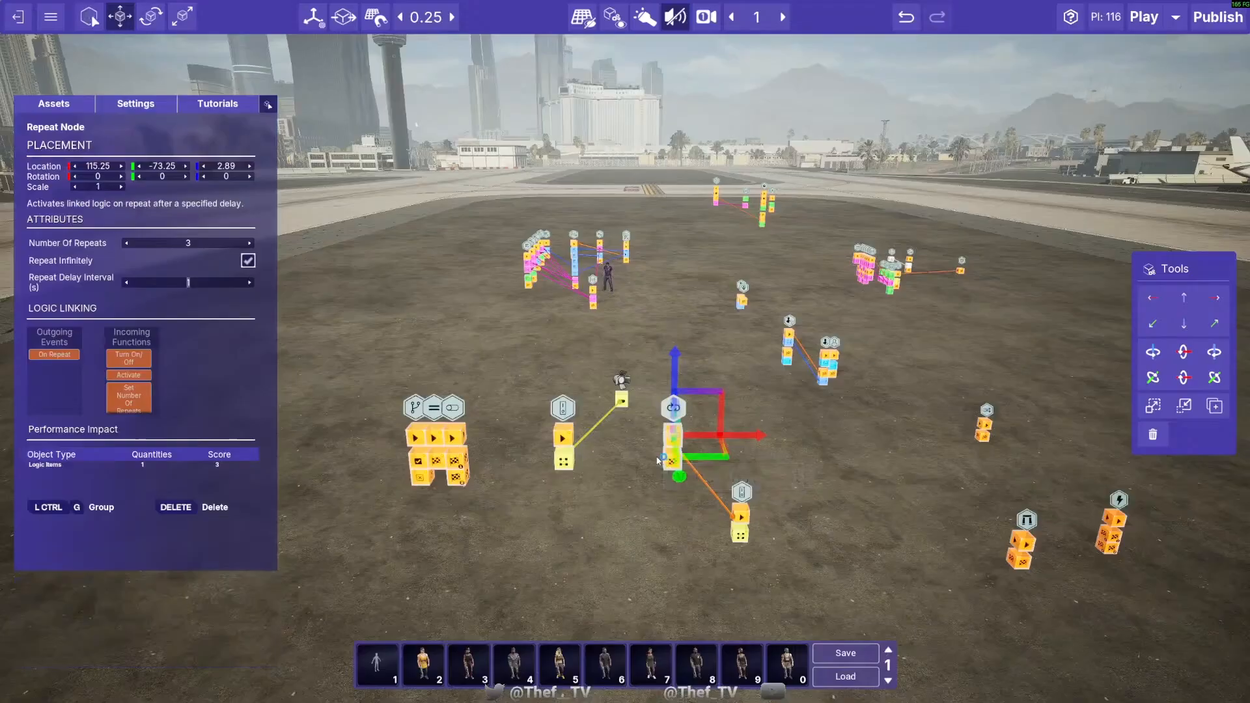
{"action": "left_click", "coordinate": [644, 540]}
- Raise the On/Off Node set to On to height 1.89 and move it farther from the Repeat Node along the X axis
{"action": "left_click", "coordinate": [742, 500]}
{"action": "left_click_drag", "start_coordinate": [743, 457], "coordinate": [743, 400]}
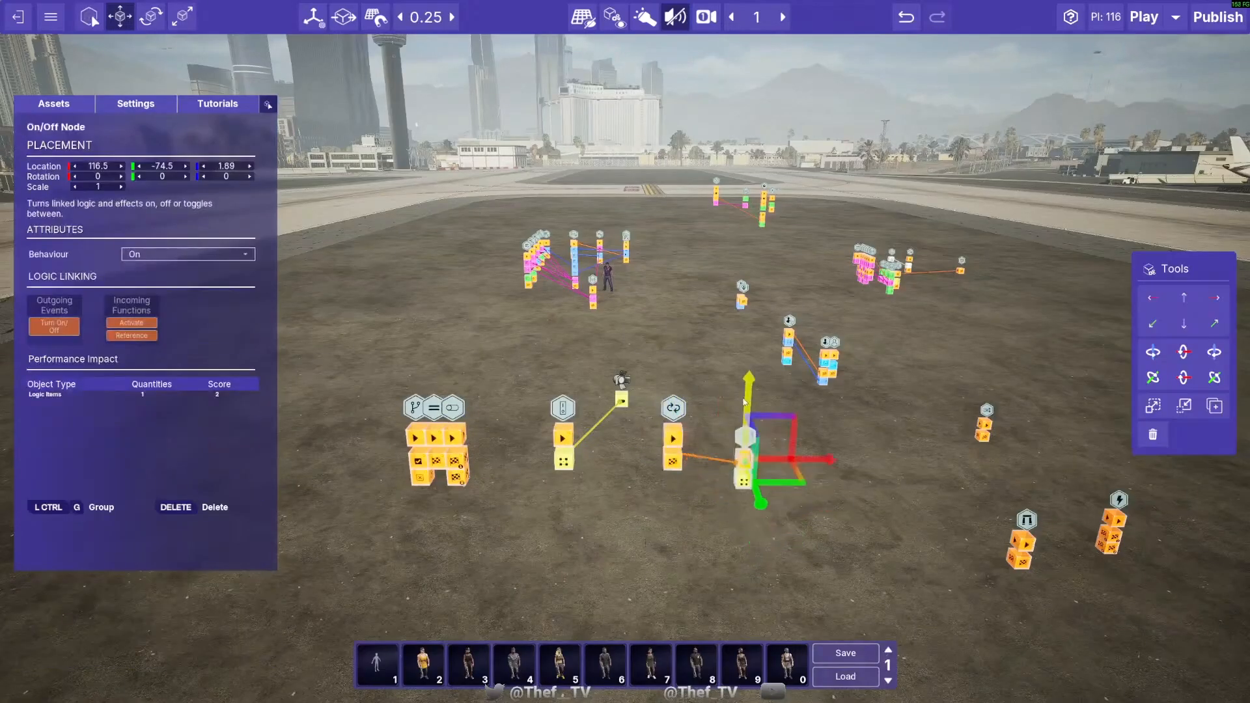
{"action": "left_click_drag", "start_coordinate": [816, 460], "coordinate": [894, 462]}
- Move the Repeat Node to 115.75, -73 and link the On/Off Node set to Flip to its Turn On/Off function
{"action": "left_click", "coordinate": [674, 418]}
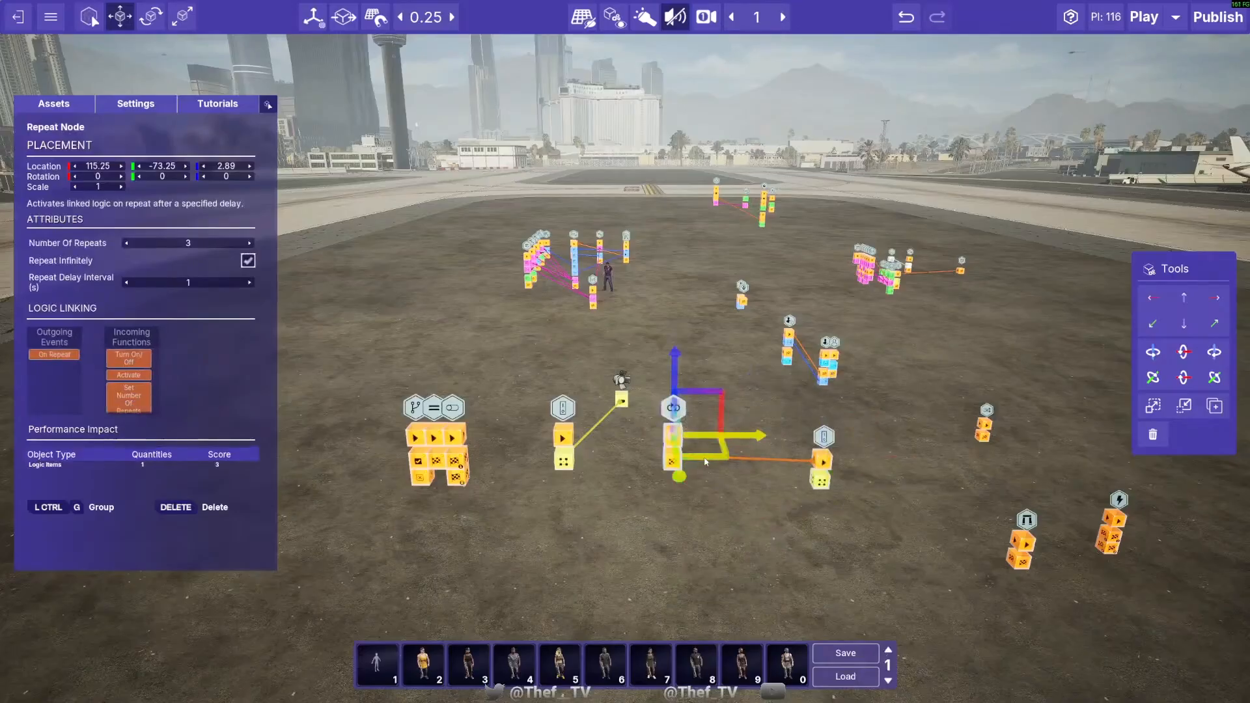
{"action": "left_click_drag", "start_coordinate": [706, 462], "coordinate": [736, 465]}
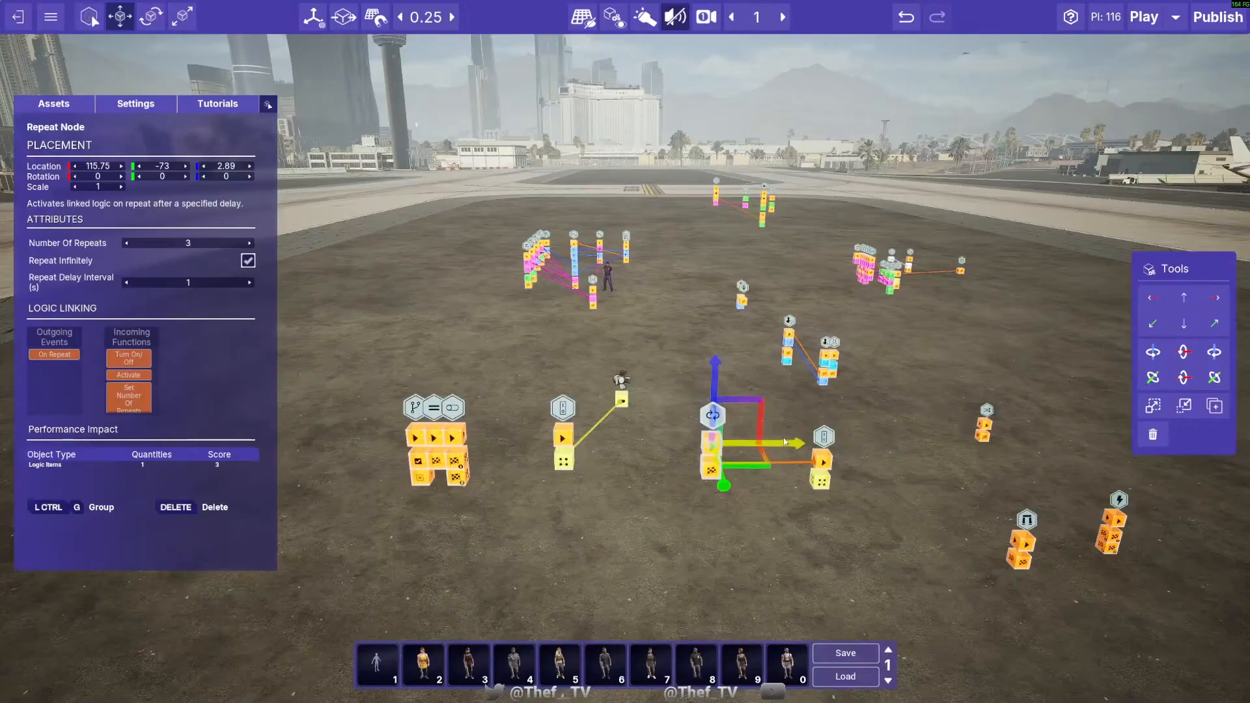
{"action": "left_click_drag", "start_coordinate": [564, 460], "coordinate": [711, 449]}
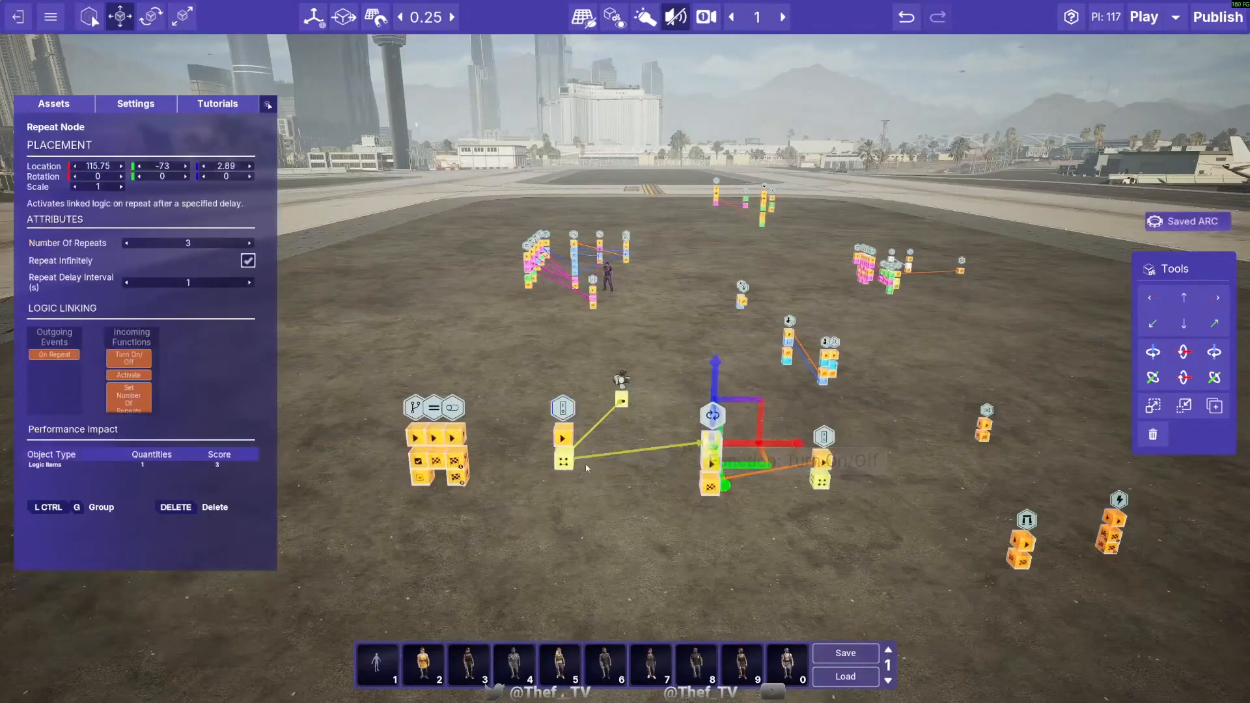
{"action": "left_click", "coordinate": [561, 412]}
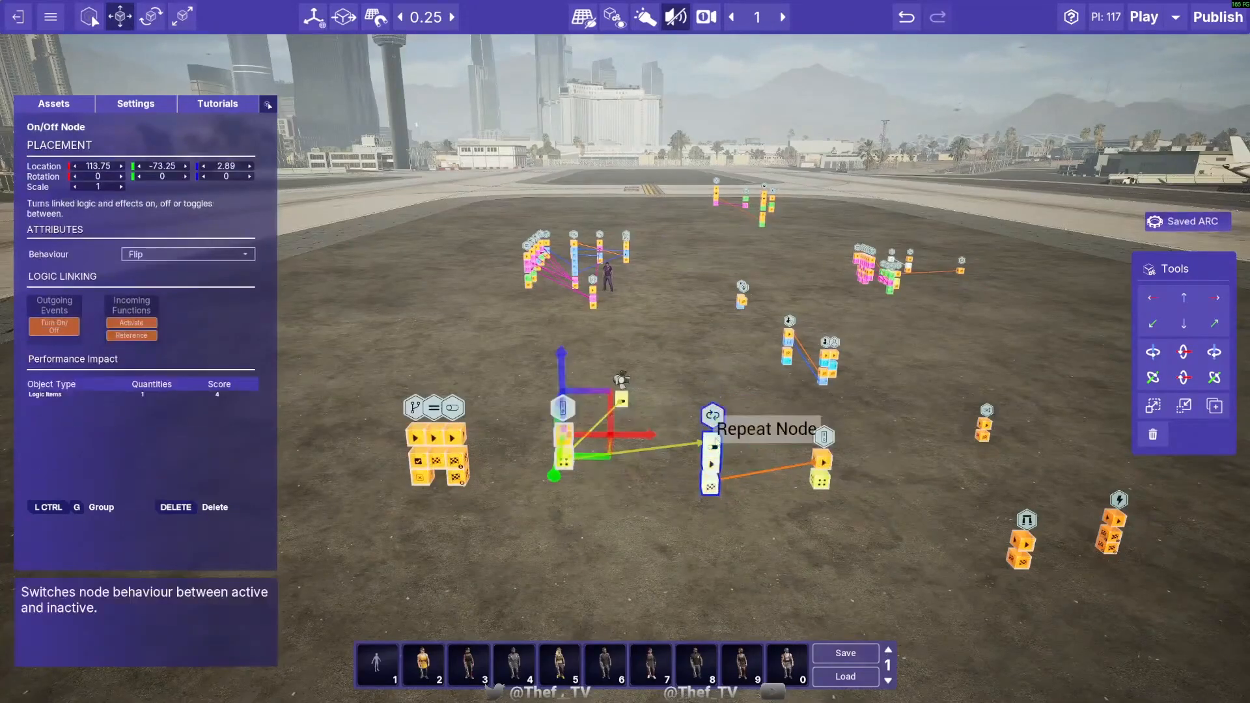
{"action": "left_click", "coordinate": [700, 435]}
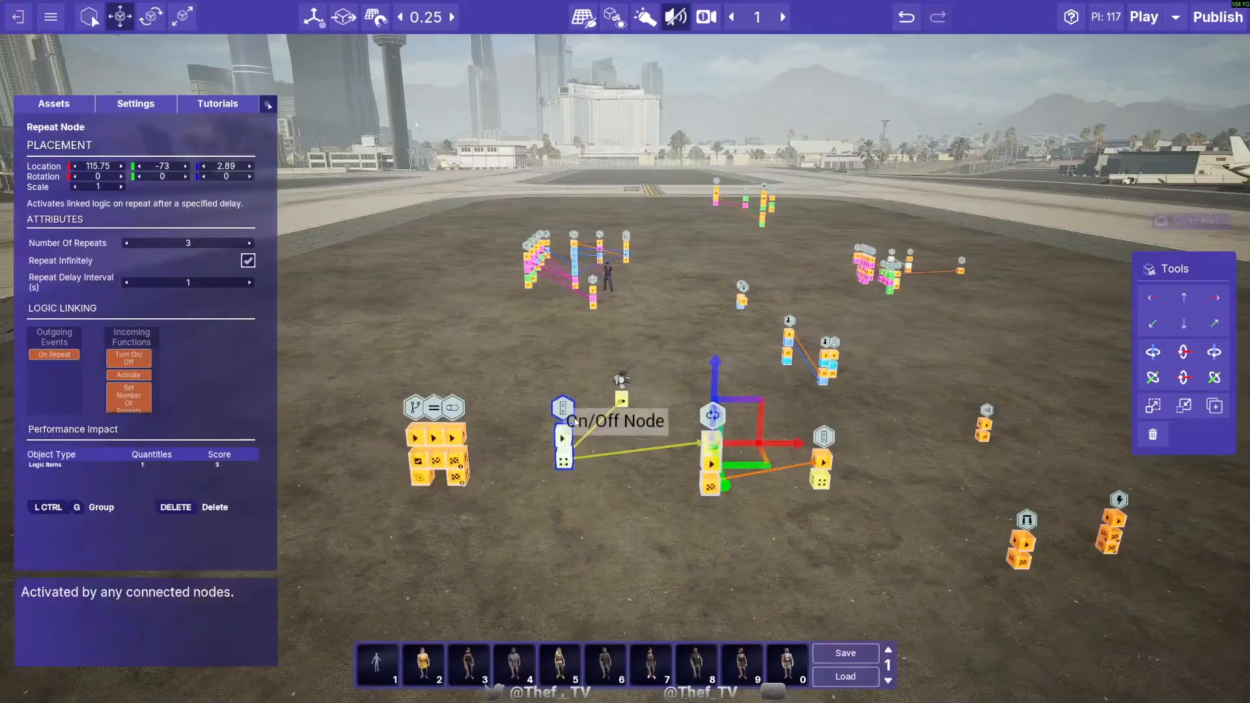
{"action": "left_click", "coordinate": [561, 417]}
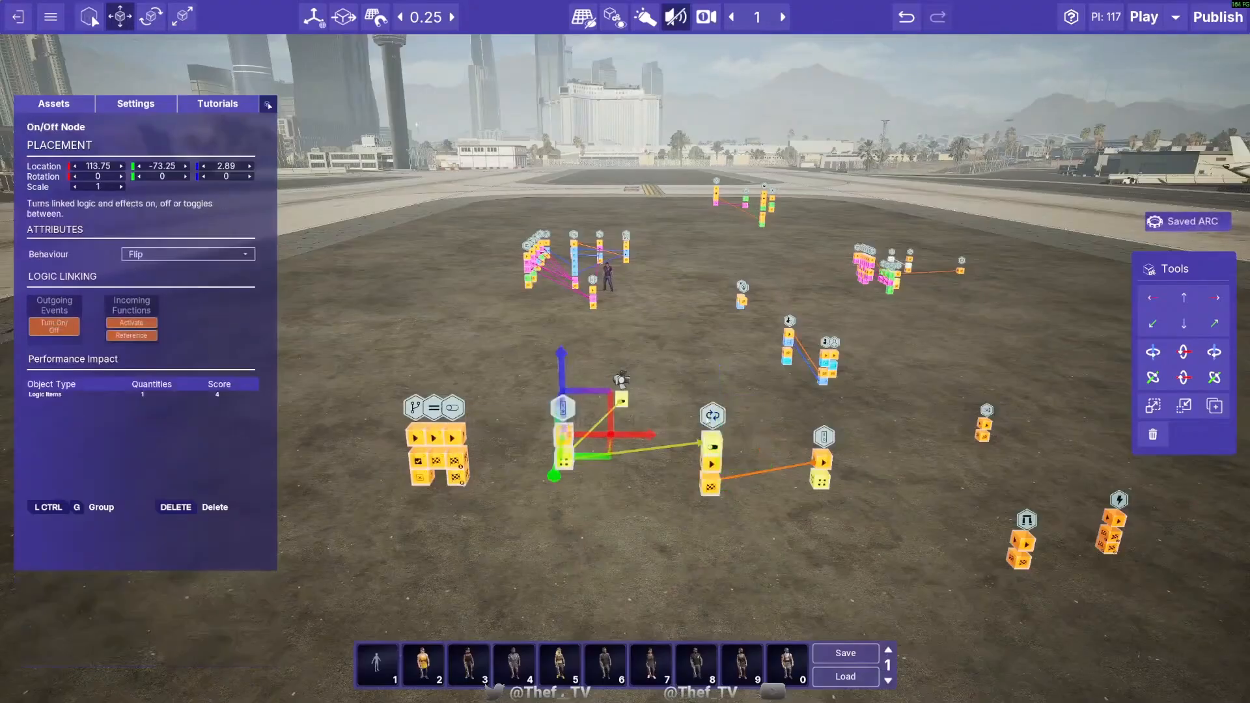
{"action": "left_click", "coordinate": [697, 420]}
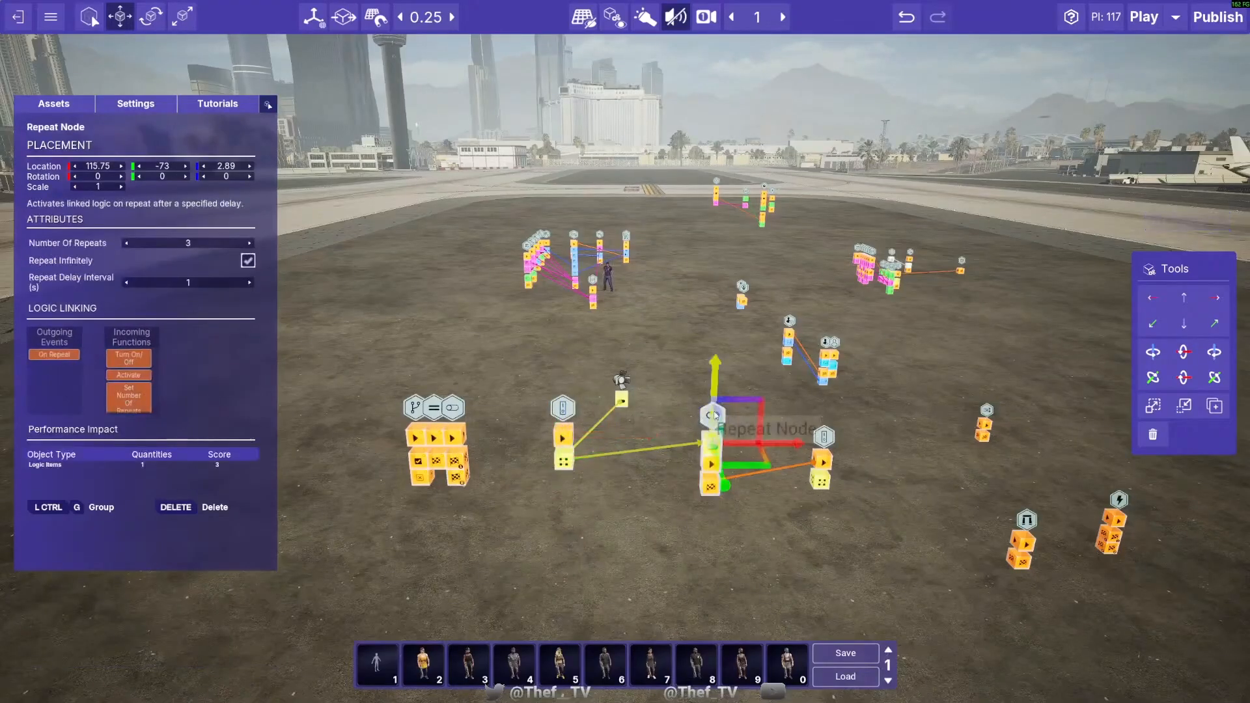
- Remove both links between the Repeat Node and the On/Off Nodes, and move the Repeat Node to 115.5, -73.25
{"action": "left_click", "coordinate": [665, 446]}
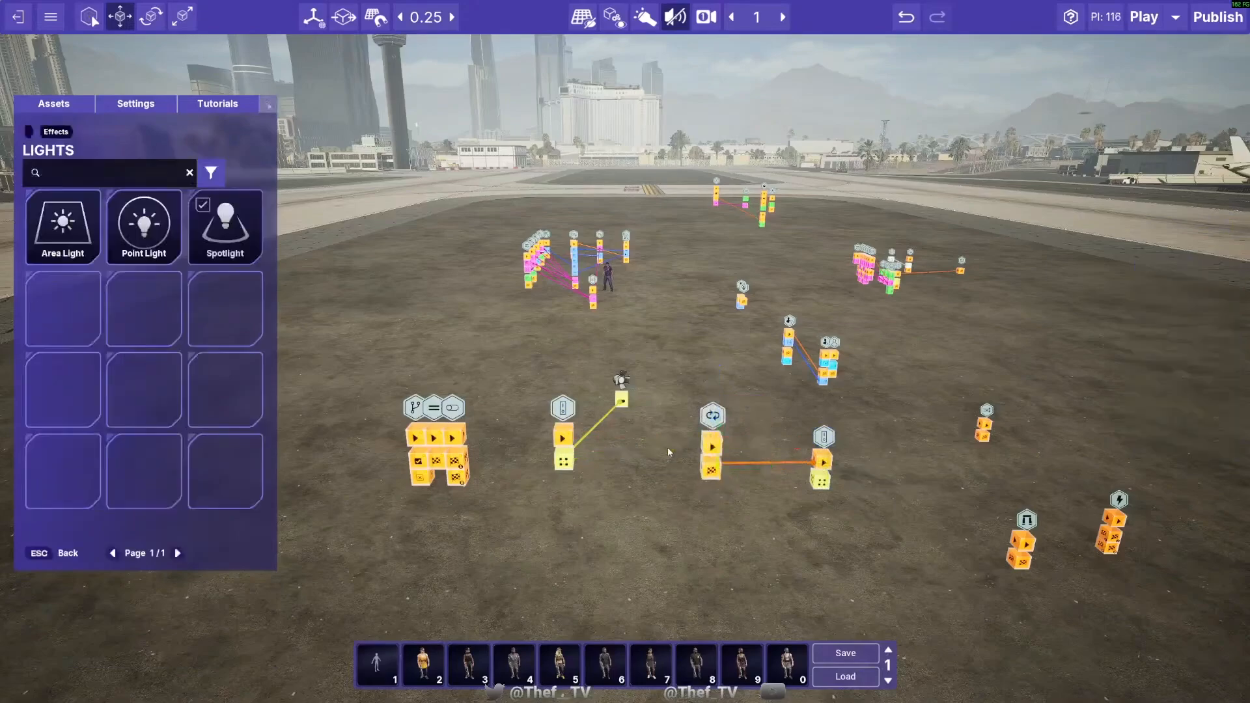
{"action": "left_click", "coordinate": [780, 463]}
{"action": "left_click", "coordinate": [715, 431]}
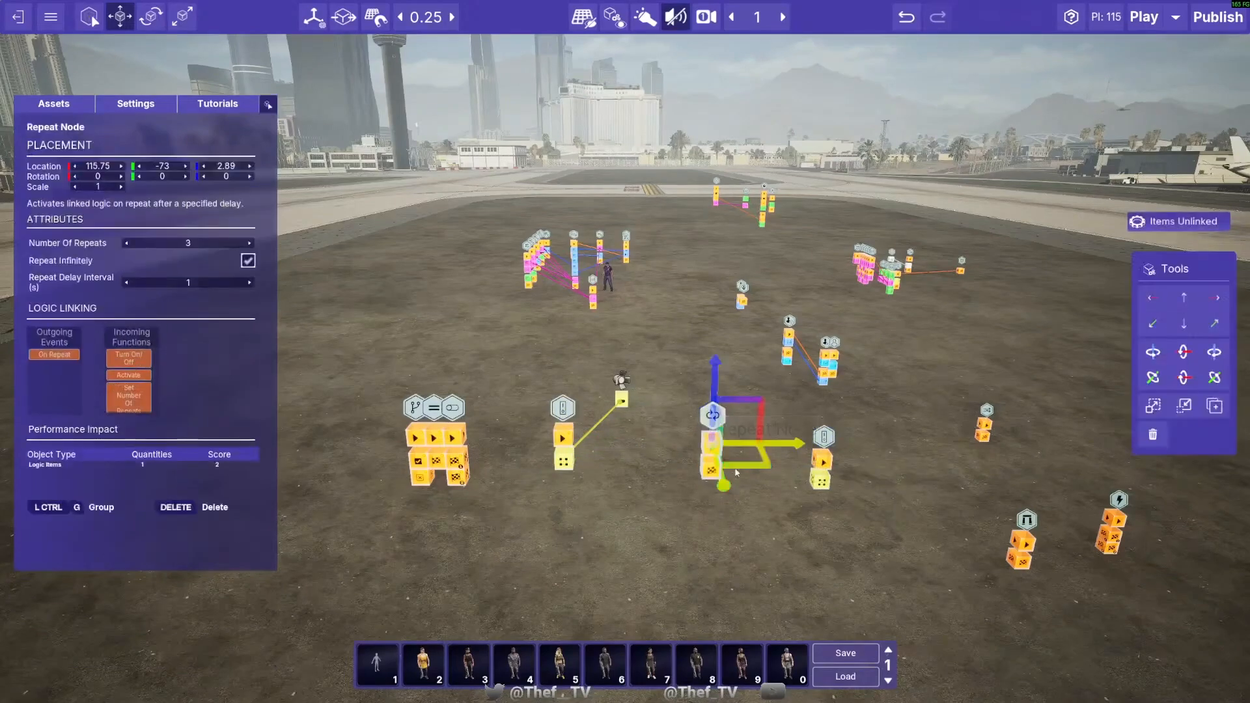
{"action": "mouse_move", "coordinate": [758, 469]}
{"action": "left_mouse_down"}
{"action": "mouse_move", "coordinate": [744, 427]}
{"action": "mouse_move", "coordinate": [736, 459]}
{"action": "left_mouse_up"}
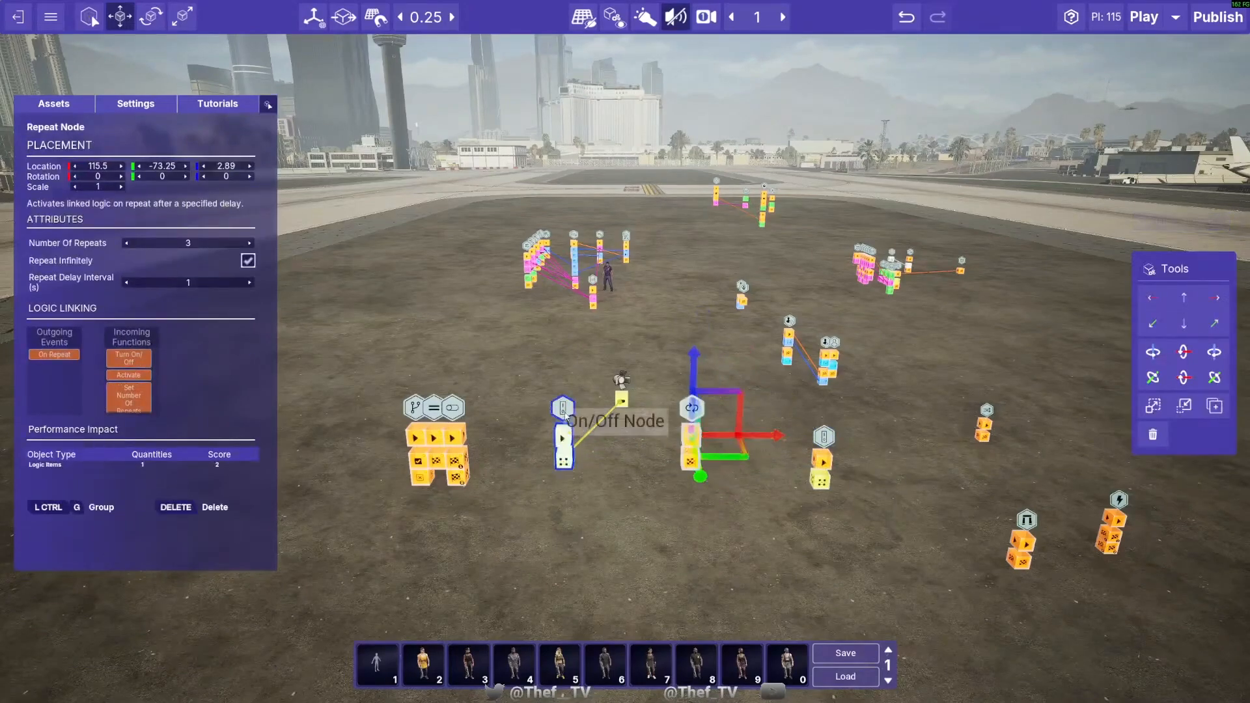
- Move the On/Off Node set to Flip back beside the Flip Flop Node, and the Repeat Node to 114, -73.25
{"action": "left_click", "coordinate": [562, 434]}
{"action": "left_click_drag", "start_coordinate": [643, 435], "coordinate": [554, 435]}
{"action": "left_click", "coordinate": [693, 434]}
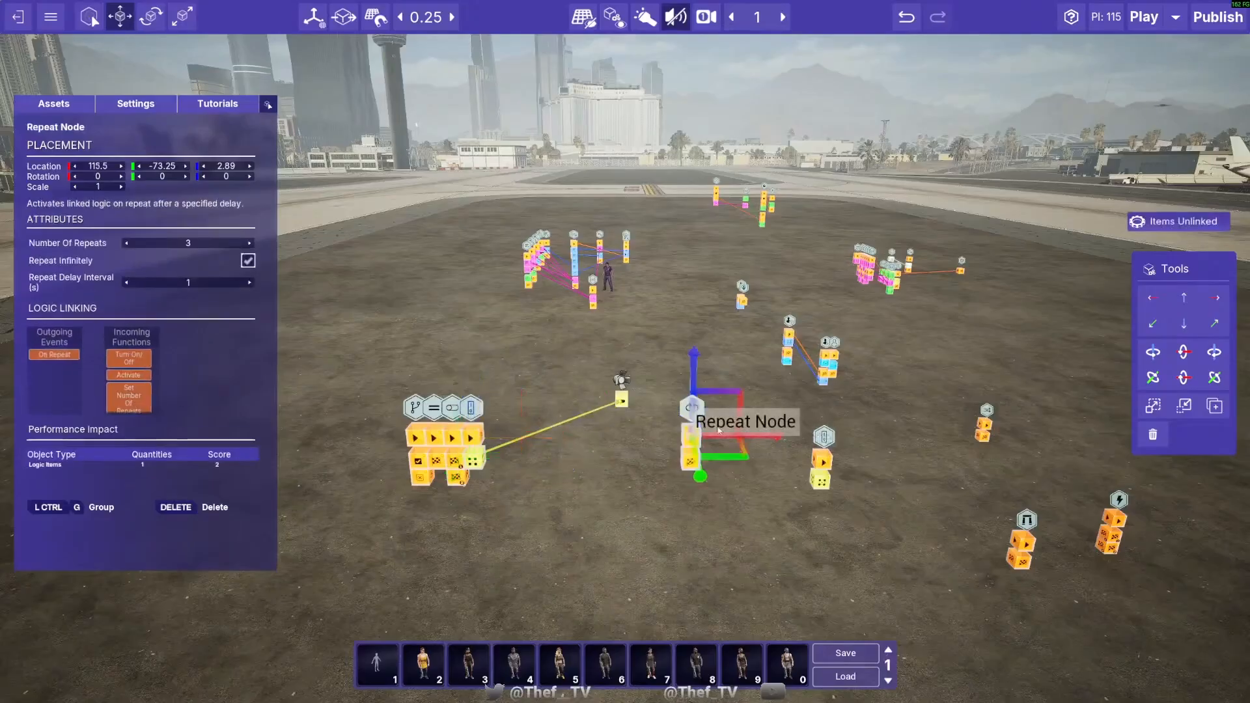
{"action": "left_click_drag", "start_coordinate": [743, 463], "coordinate": [605, 389]}
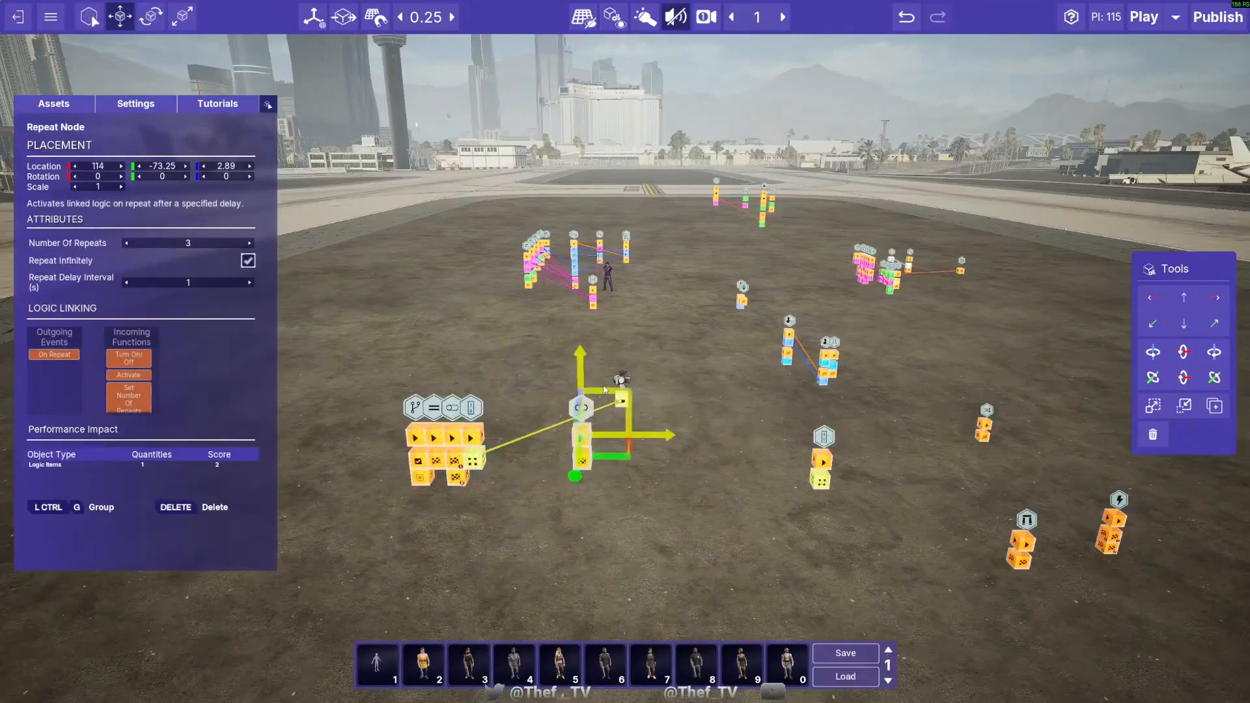
{"action": "left_click", "coordinate": [654, 416]}
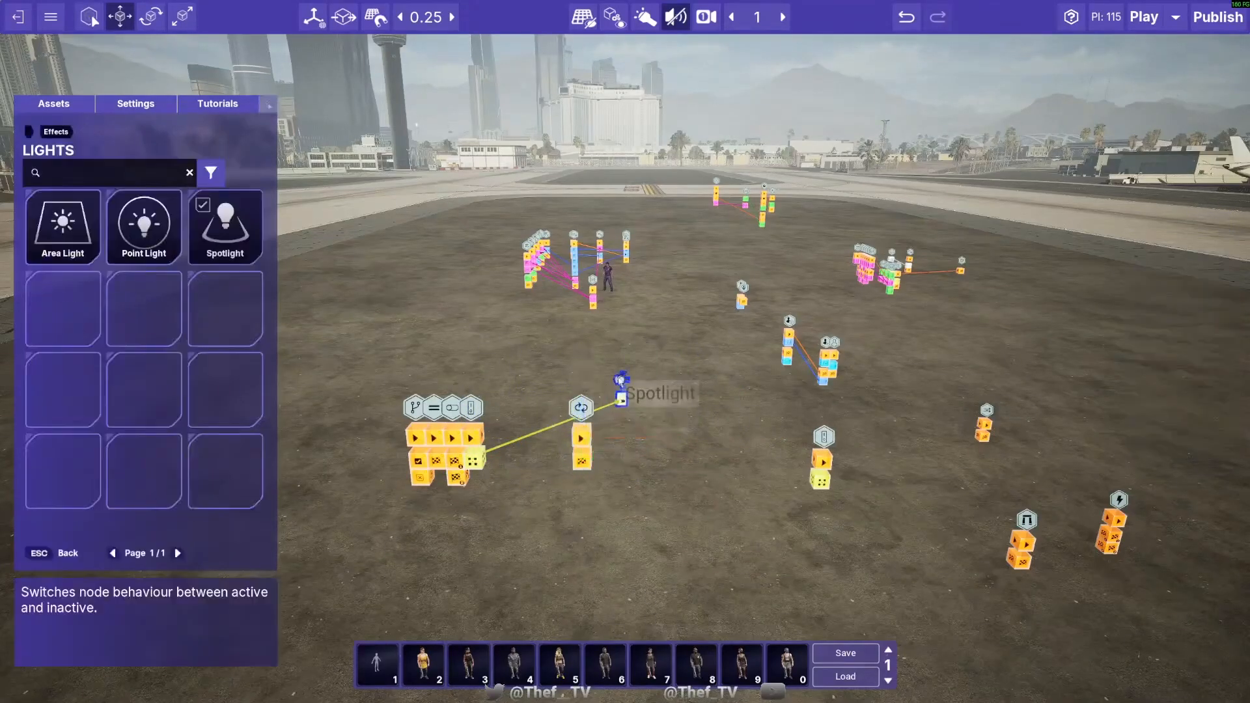
- Delete the Spotlight and the spare On/Off Node standing apart from the row
{"action": "left_click", "coordinate": [623, 381]}
{"action": "key", "text": "Delete"}
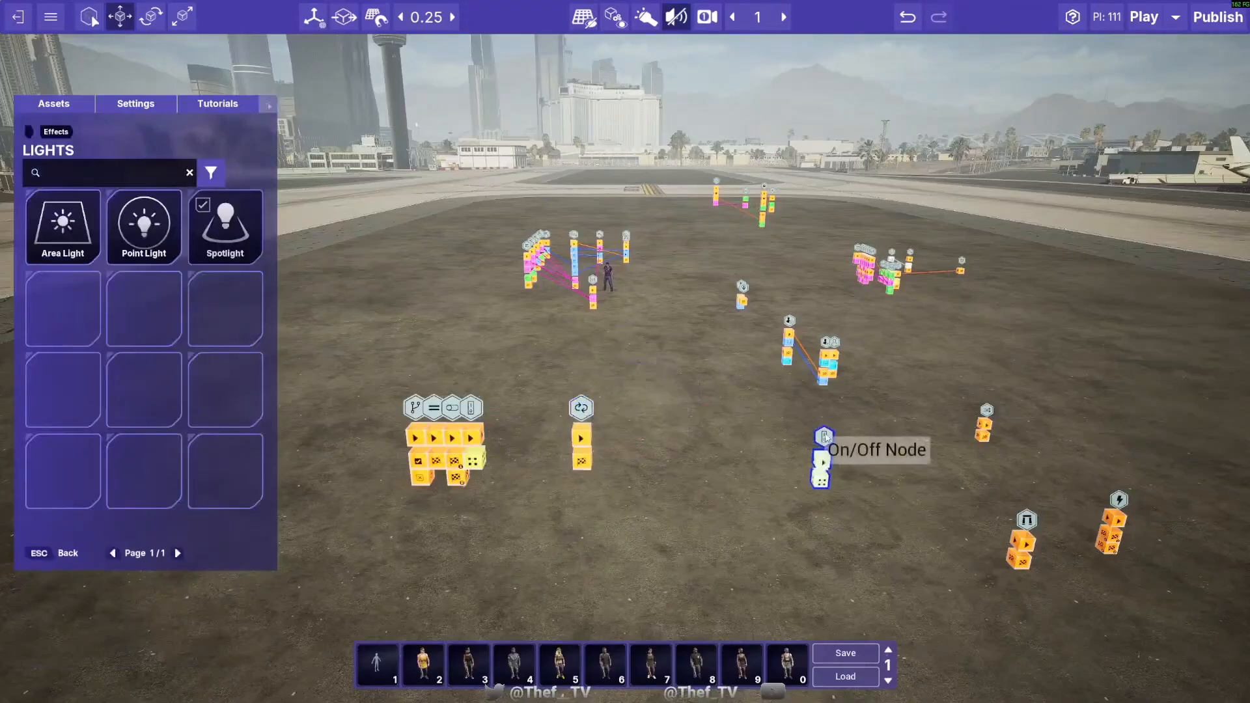
{"action": "key", "text": "Delete"}
- Move the Repeat Node along the X axis into the row, directly beside the On/Off Node
{"action": "left_click", "coordinate": [582, 423]}
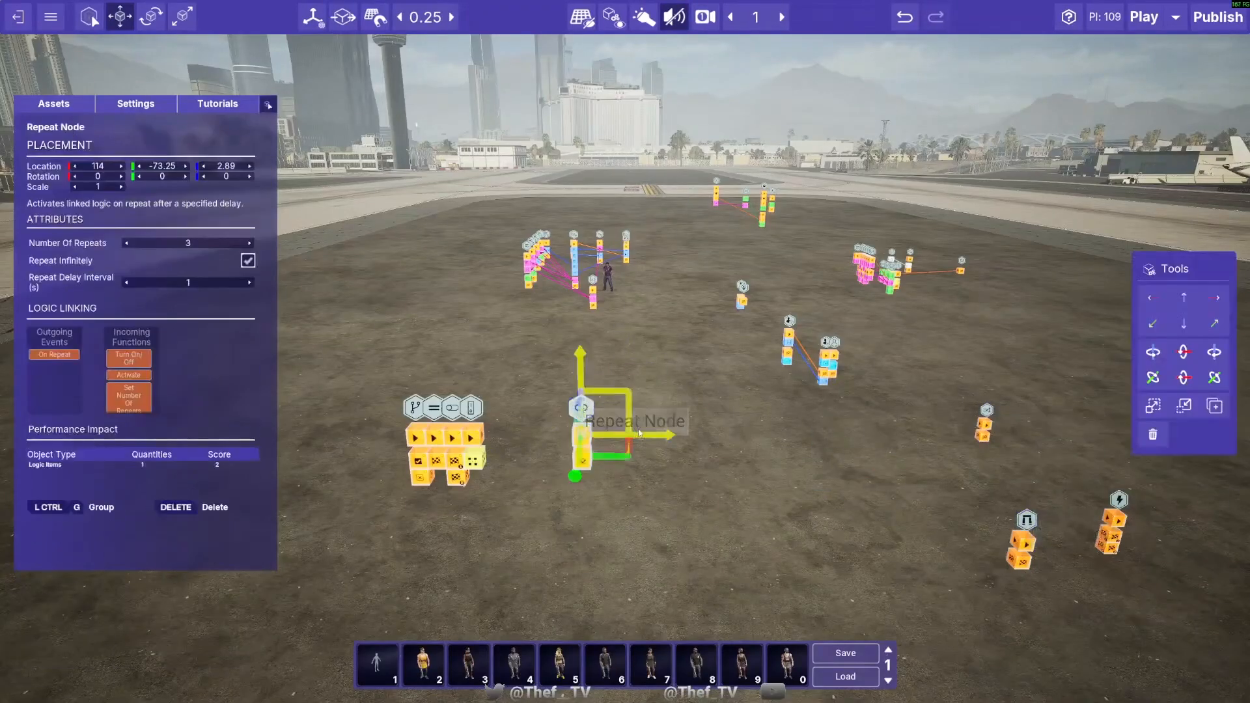
{"action": "left_click_drag", "start_coordinate": [656, 433], "coordinate": [564, 432]}
- Move the Gate Node away from the Sequence Node to 114.75, -70, 4.14, beside the row of logic nodes
{"action": "left_click", "coordinate": [1022, 526]}
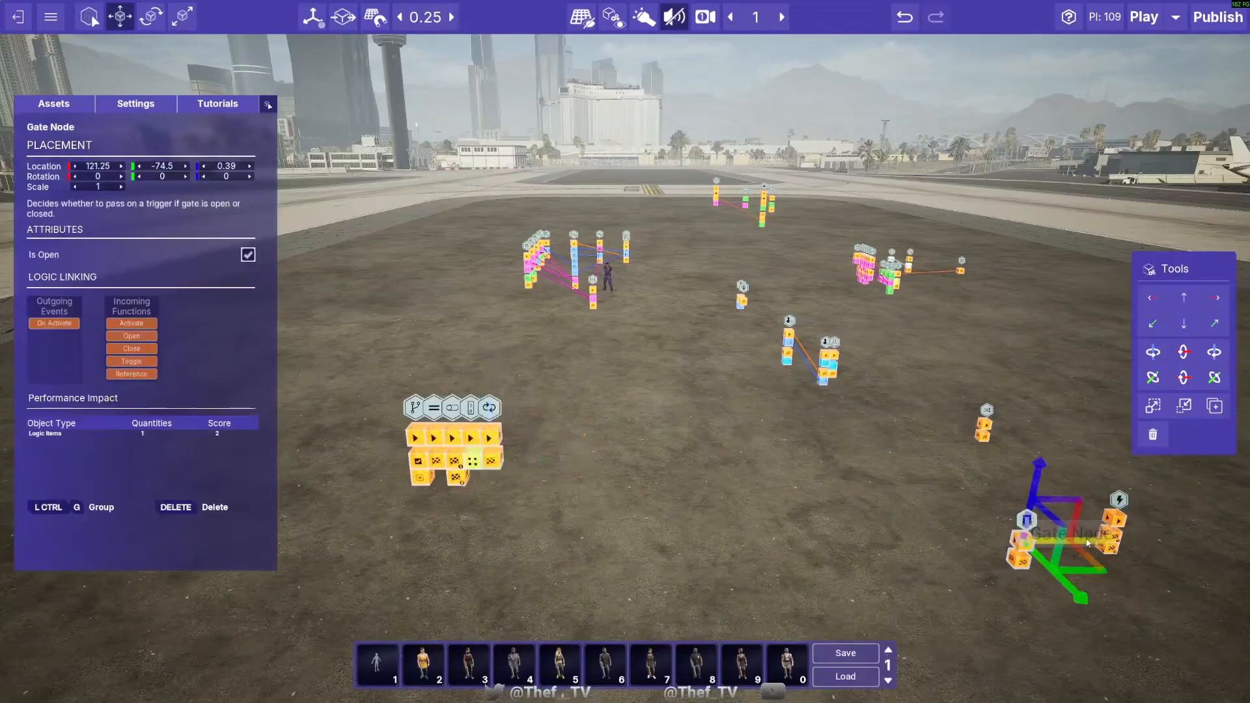
{"action": "left_click_drag", "start_coordinate": [1063, 550], "coordinate": [590, 511]}
{"action": "left_click_drag", "start_coordinate": [557, 440], "coordinate": [550, 303]}
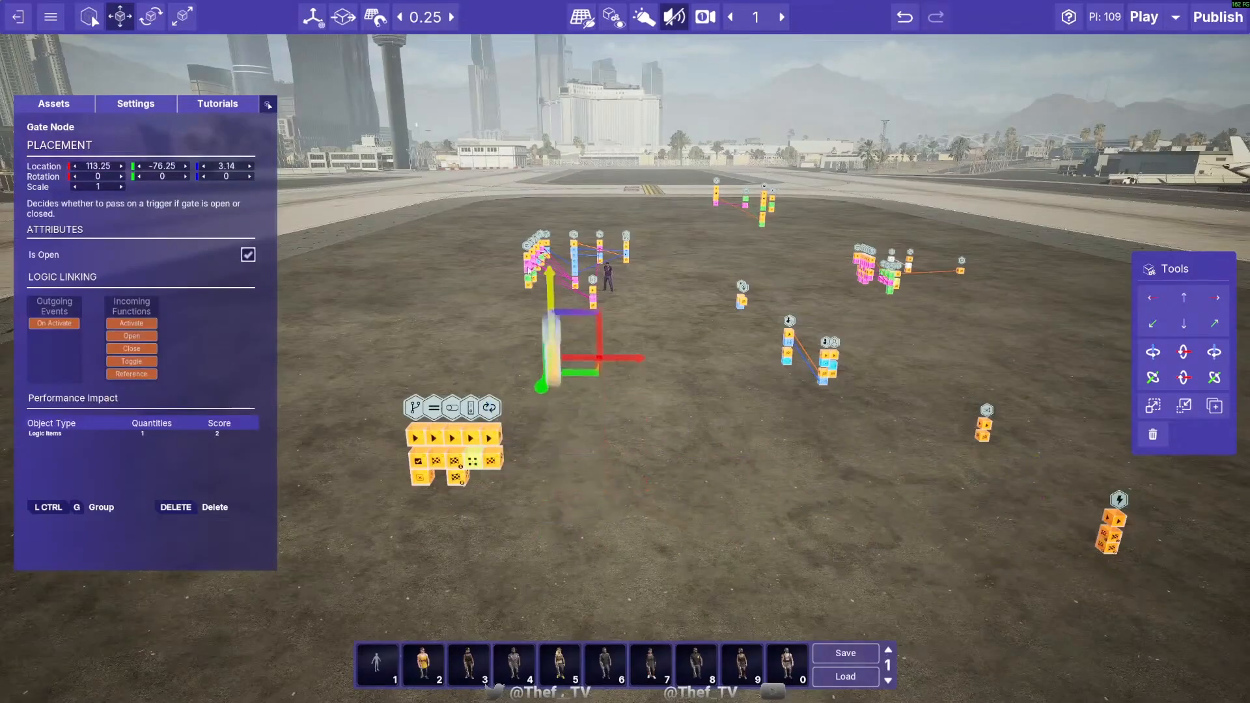
{"action": "left_click_drag", "start_coordinate": [587, 375], "coordinate": [713, 510]}
{"action": "left_click_drag", "start_coordinate": [640, 399], "coordinate": [640, 315]}
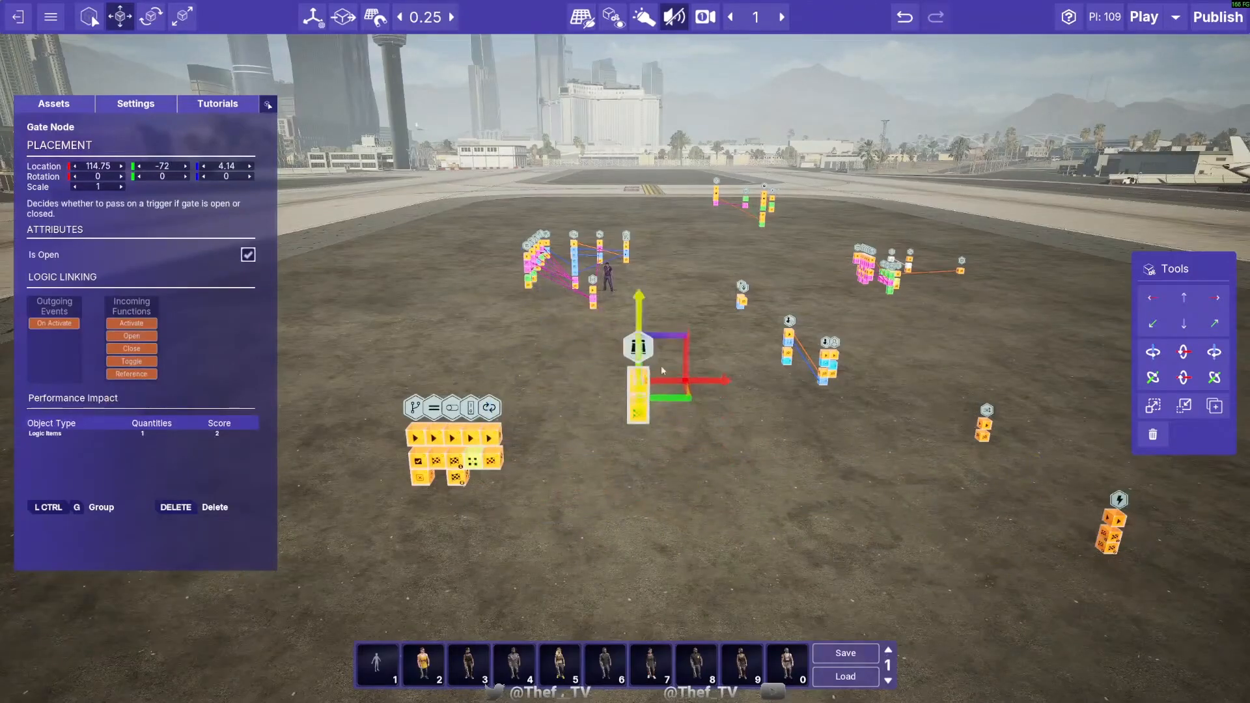
{"action": "left_click_drag", "start_coordinate": [681, 401], "coordinate": [692, 505]}
{"action": "left_click", "coordinate": [776, 513]}
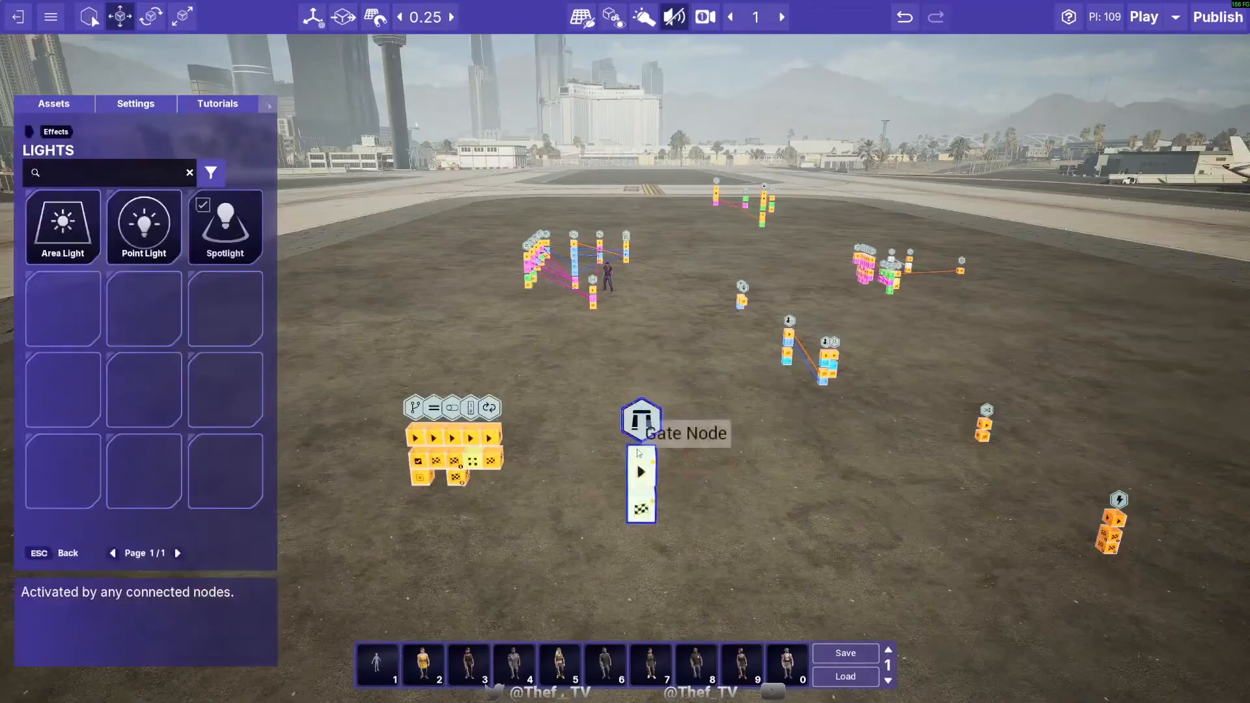
{"action": "left_click", "coordinate": [646, 415]}
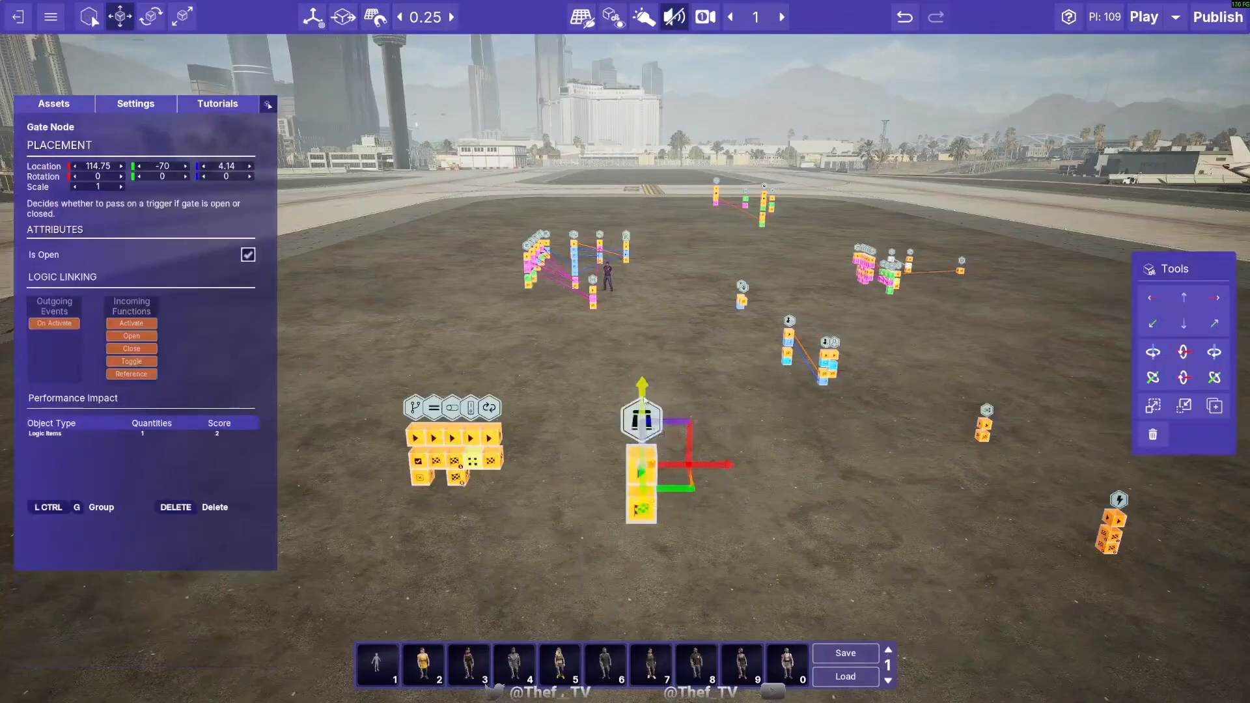
- Link the Repeat Node's On Repeat event to the Gate Node's Activate function
{"action": "left_click", "coordinate": [1120, 504]}
{"action": "left_click", "coordinate": [955, 508]}
{"action": "key", "text": "s"}
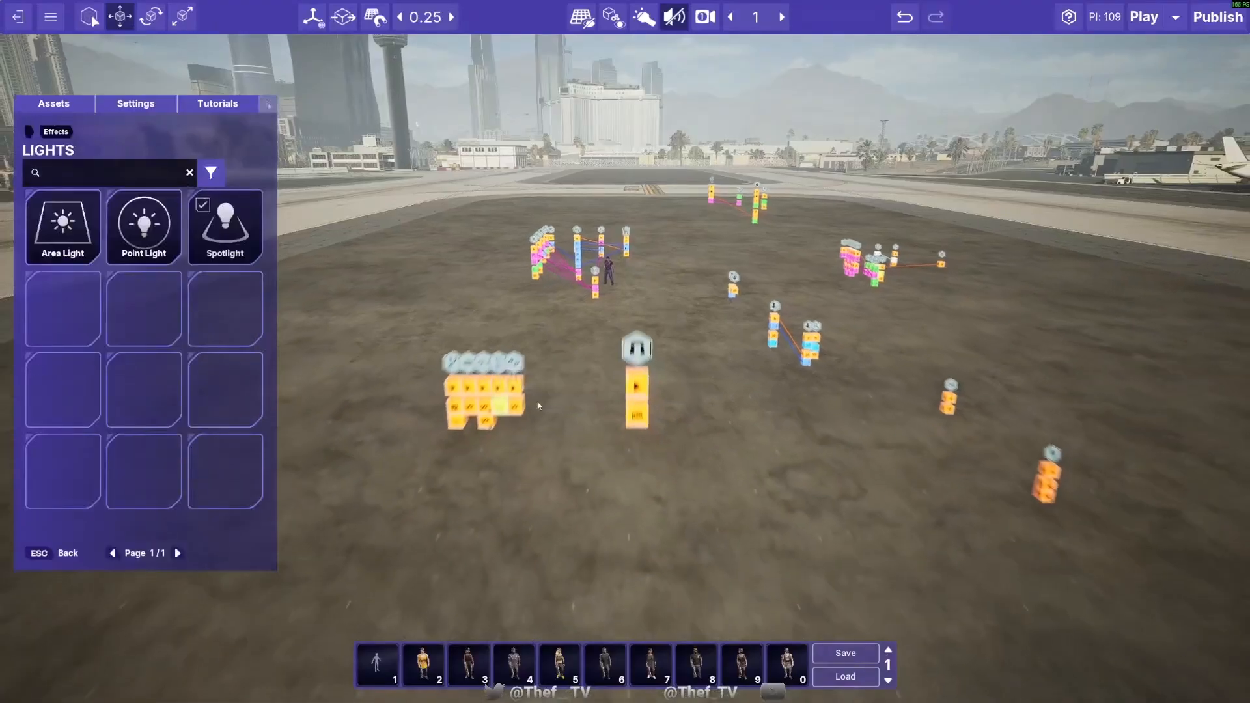
{"action": "key", "text": "w"}
{"action": "left_click", "coordinate": [647, 417]}
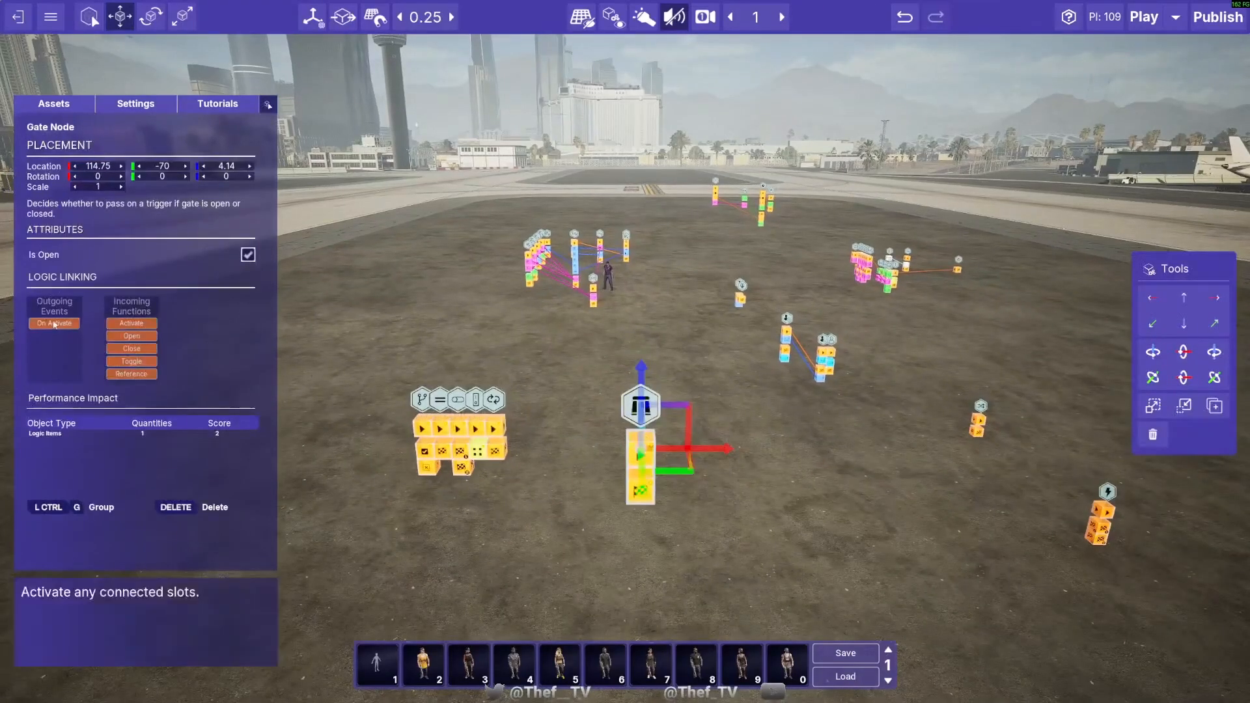
{"action": "left_click", "coordinate": [804, 510]}
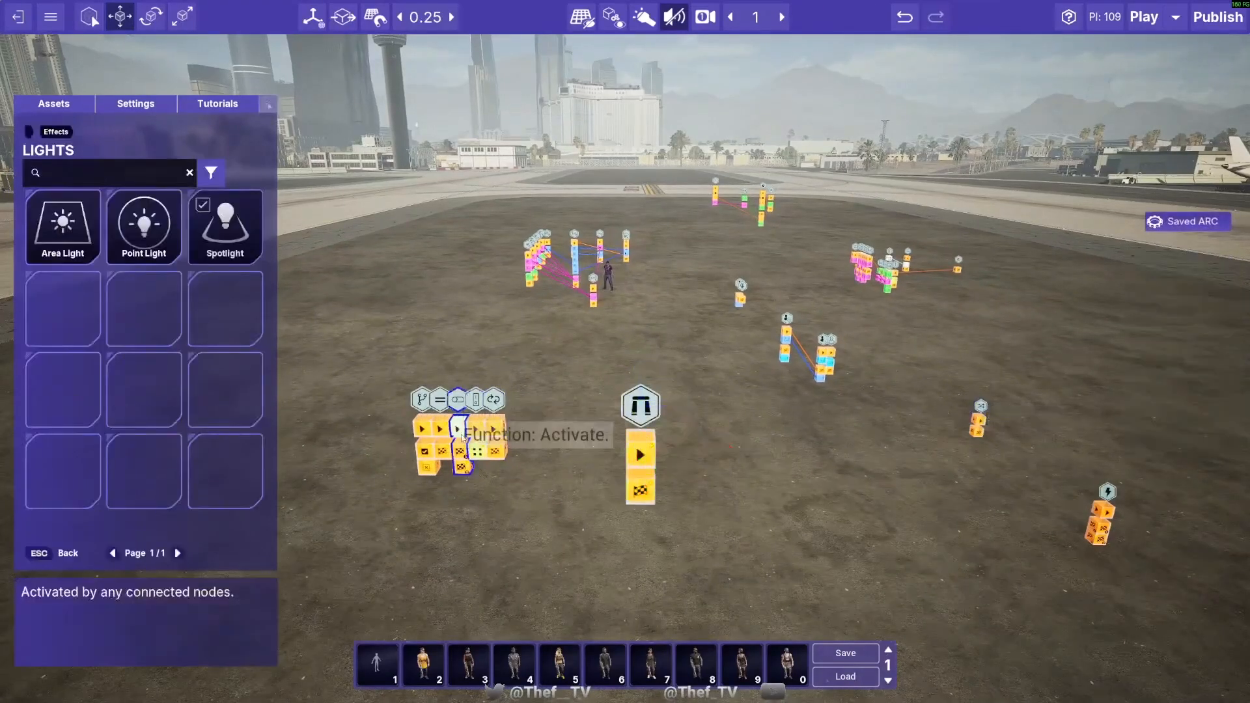
{"action": "left_click_drag", "start_coordinate": [495, 449], "coordinate": [641, 455]}
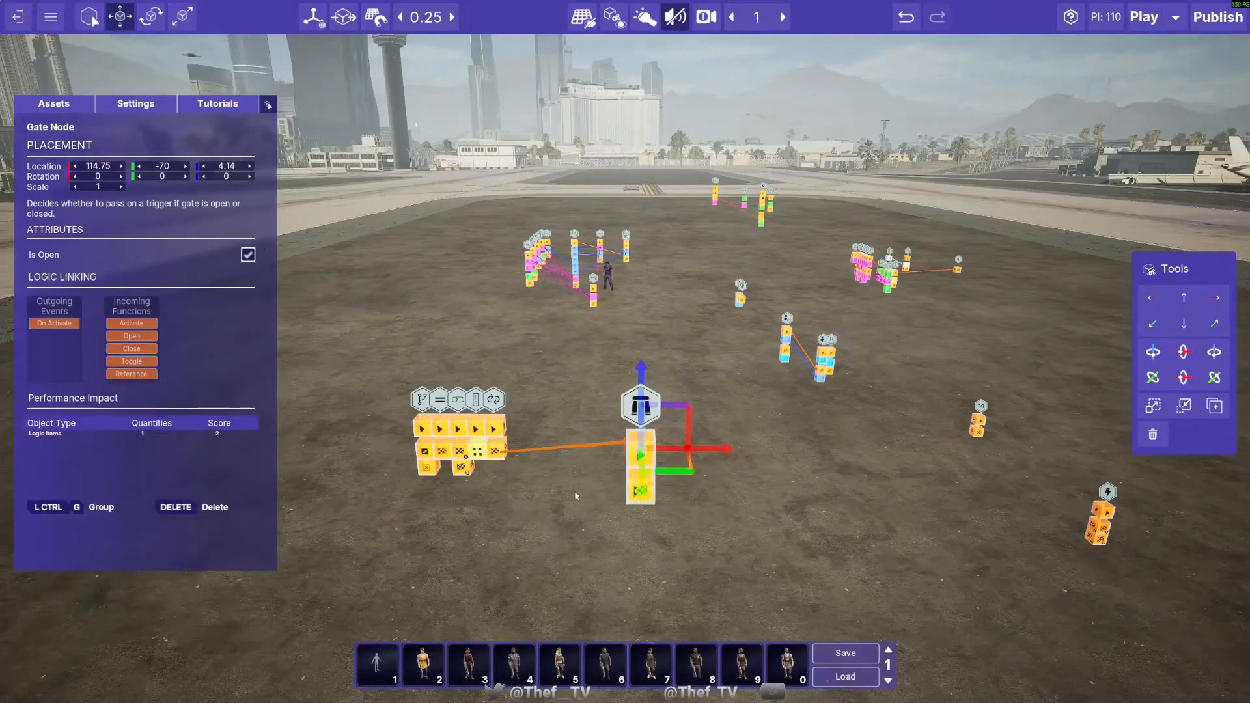
- Link the Gate Node's On Activate event to the Sequence Node's Activate function, and select the Gate Node again
{"action": "left_click", "coordinate": [673, 525]}
{"action": "left_click_drag", "start_coordinate": [641, 493], "coordinate": [1106, 519]}
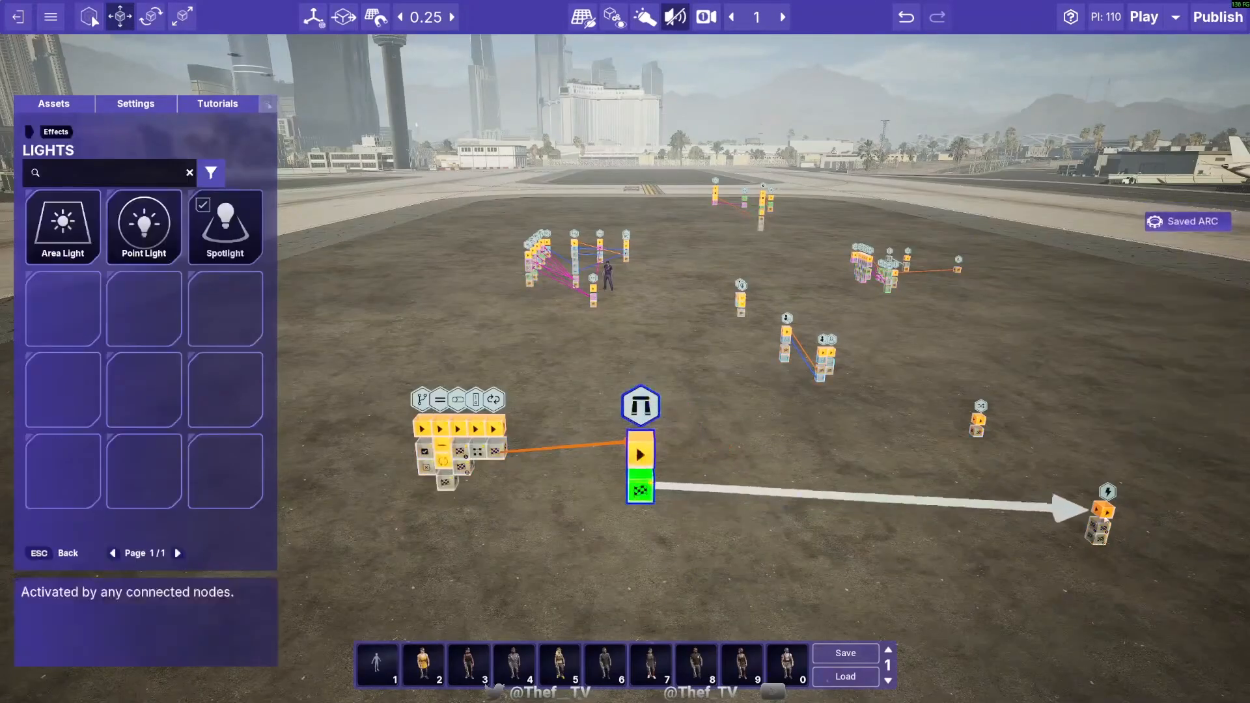
{"action": "left_click", "coordinate": [1105, 519]}
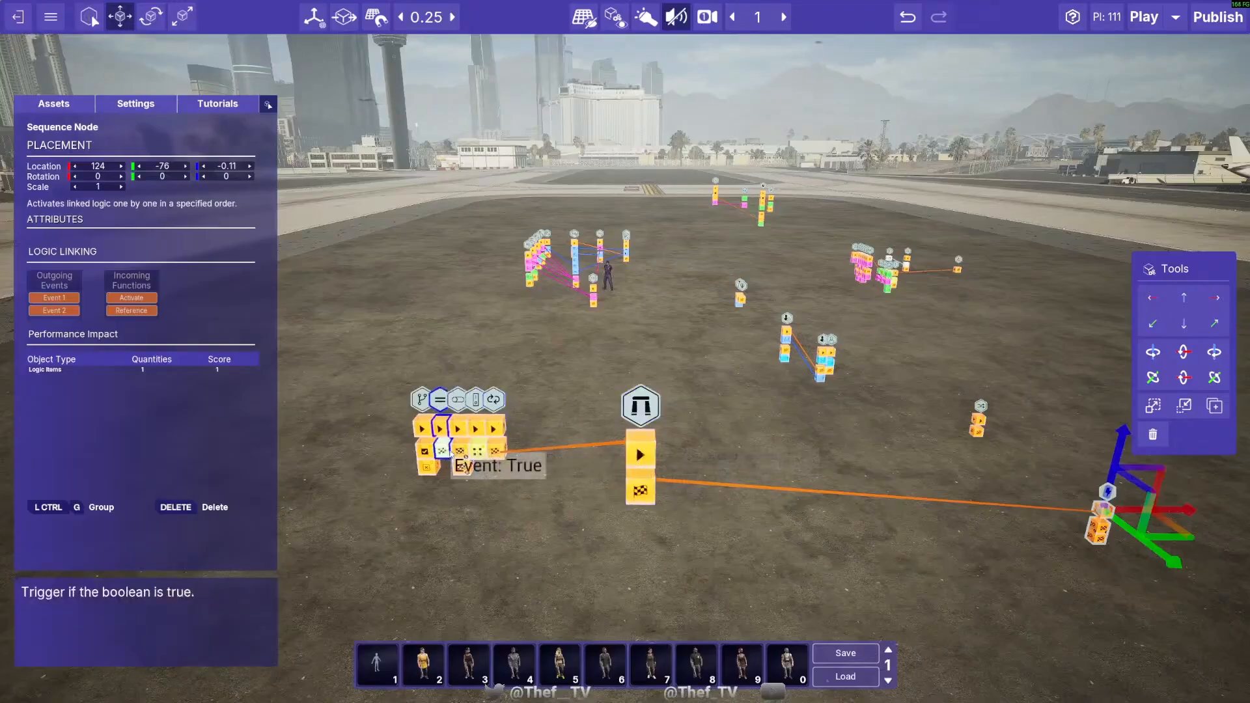
{"action": "left_click", "coordinate": [637, 420]}
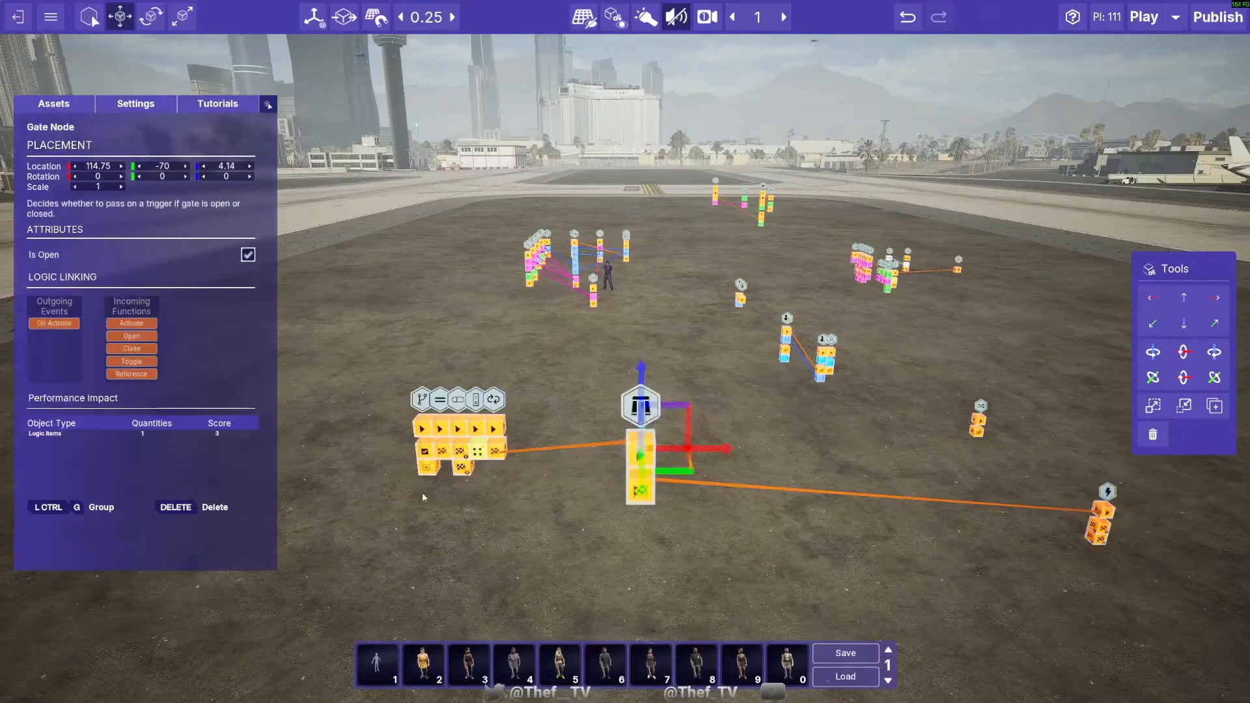
- Link the Branch Node's True event to the Gate Node's Open function and its False event to the Close function
{"action": "left_click_drag", "start_coordinate": [427, 450], "coordinate": [639, 485]}
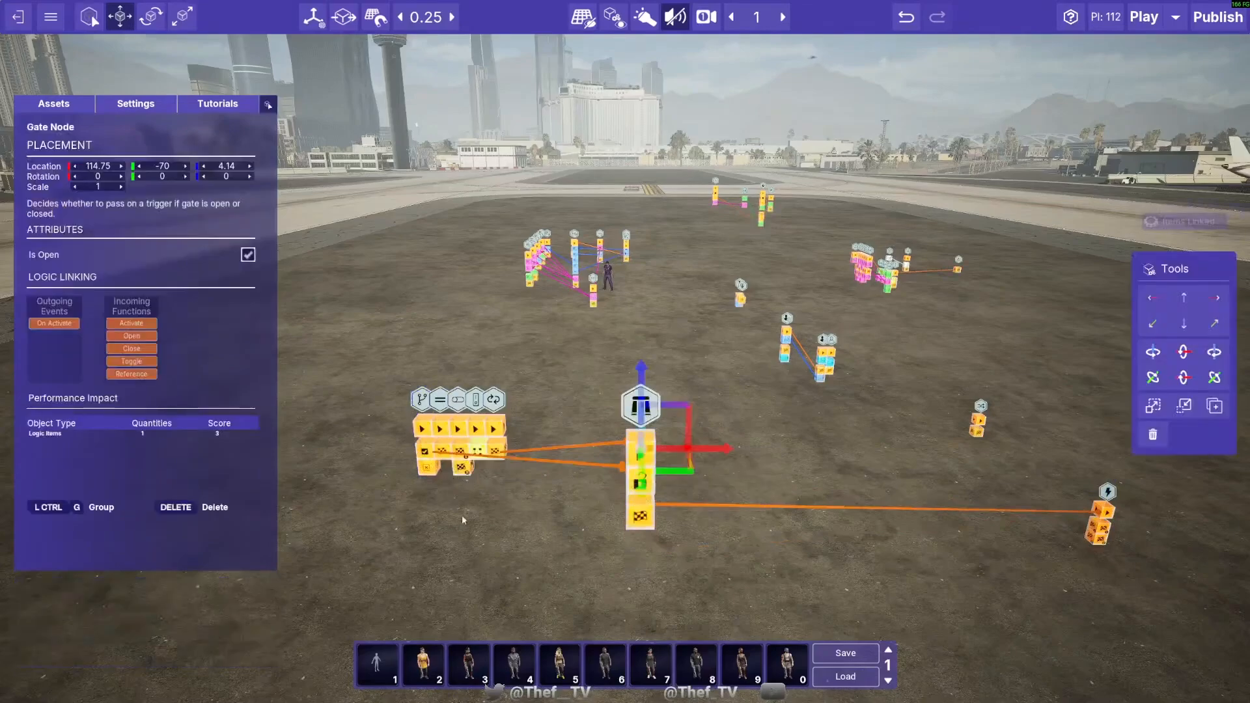
{"action": "left_click", "coordinate": [576, 463], "text": "alt"}
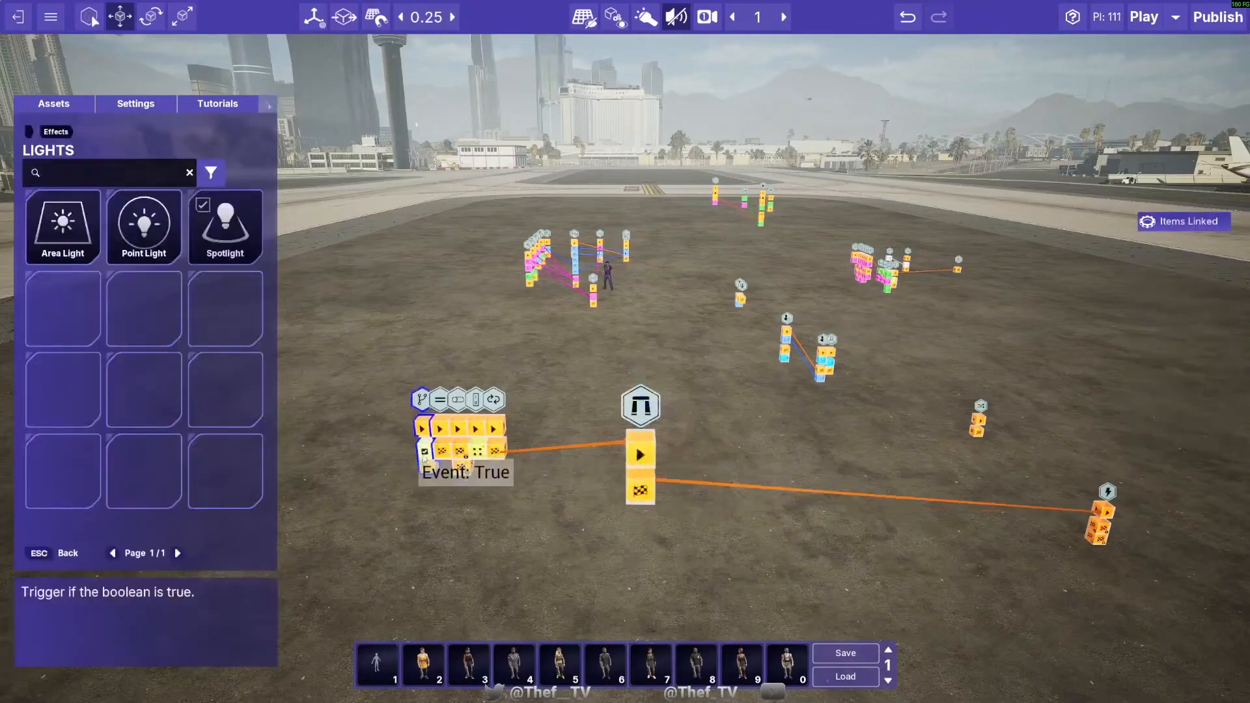
{"action": "left_click_drag", "start_coordinate": [426, 464], "coordinate": [637, 506]}
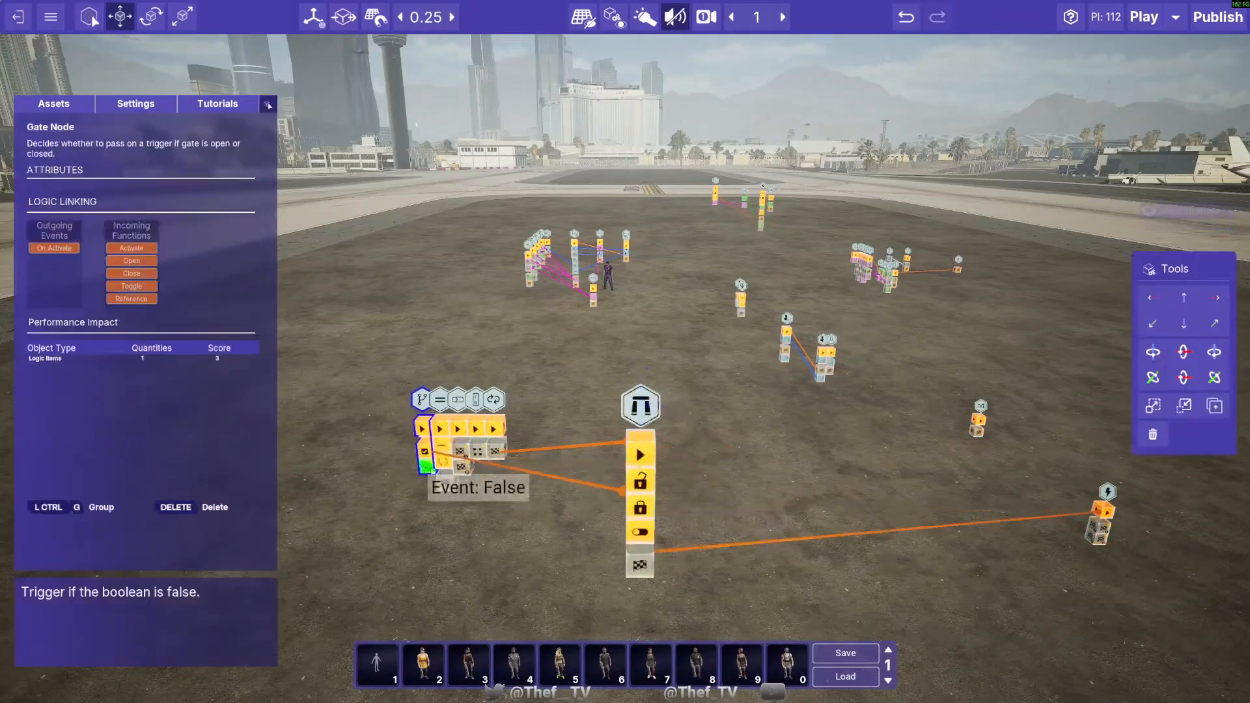
{"action": "left_click_drag", "start_coordinate": [427, 467], "coordinate": [637, 486]}
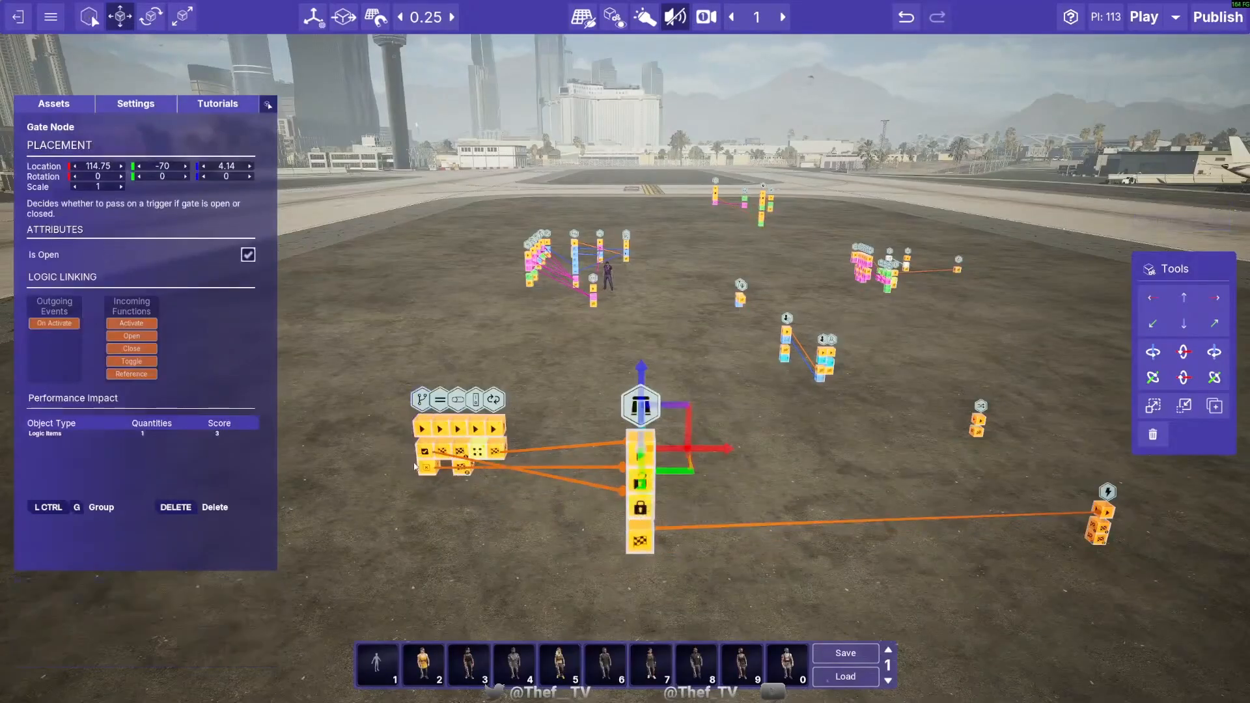
{"action": "left_click_drag", "start_coordinate": [415, 466], "coordinate": [653, 536]}
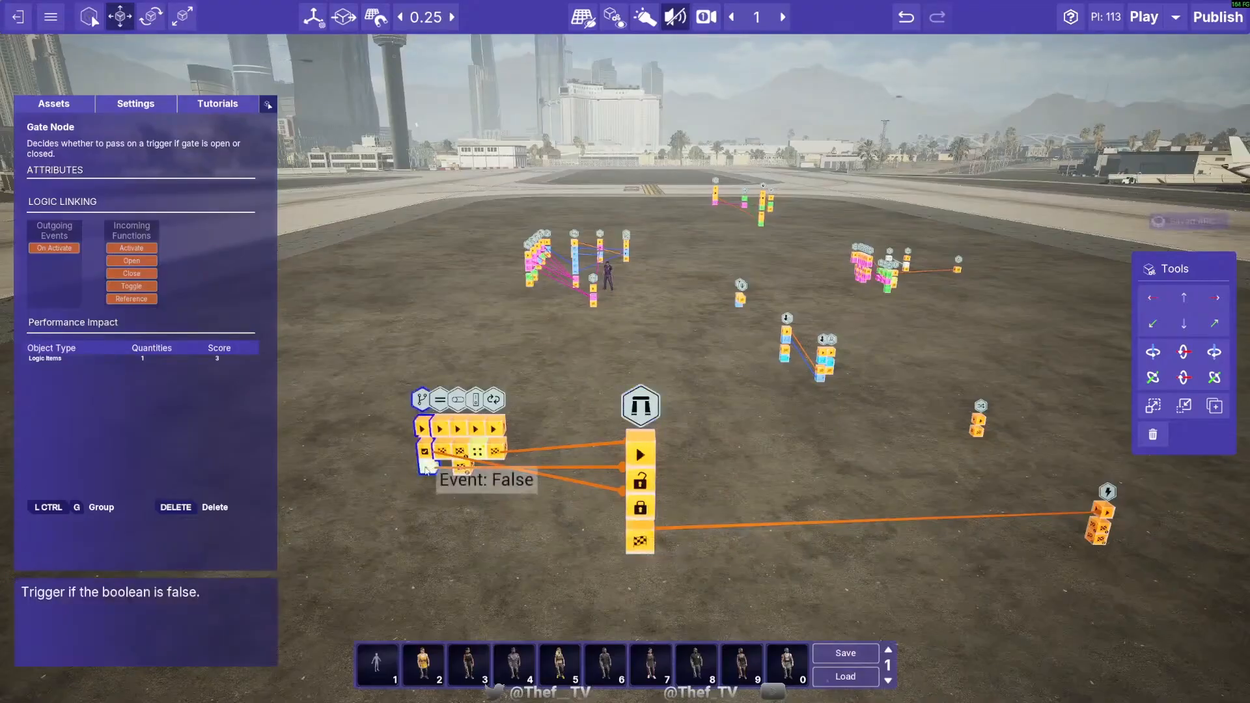
{"action": "left_click_drag", "start_coordinate": [448, 477], "coordinate": [636, 532]}
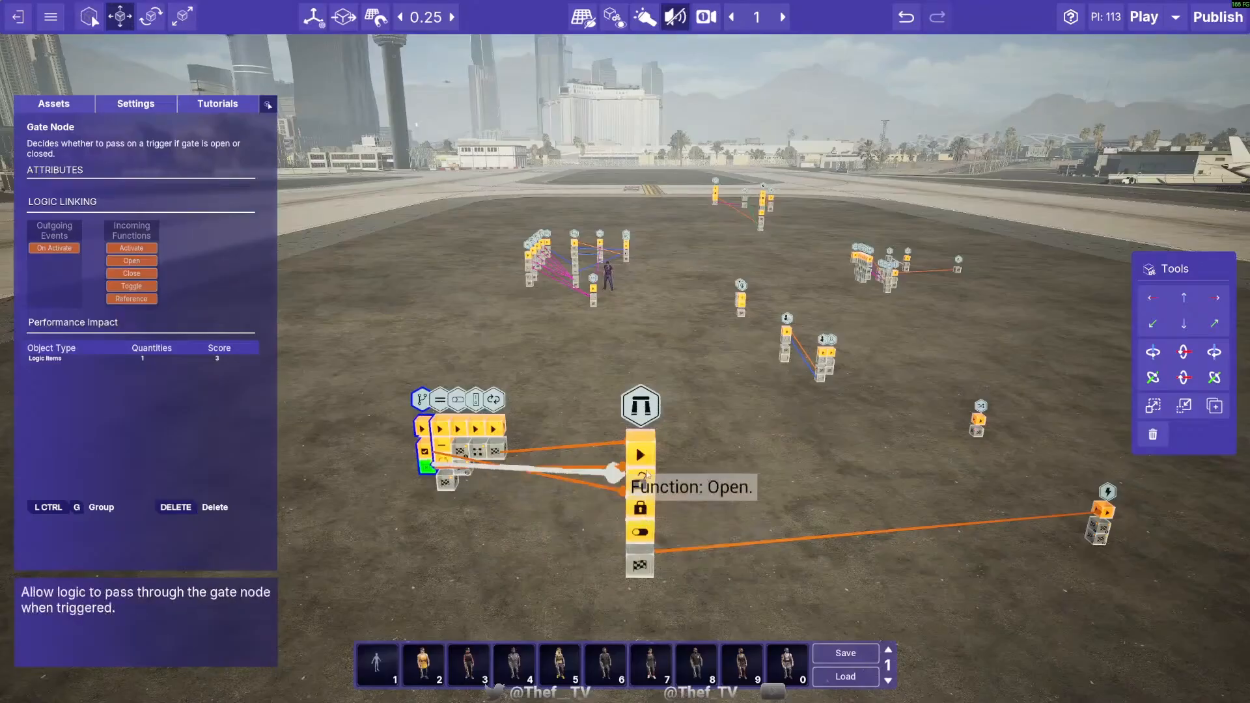
{"action": "left_click", "coordinate": [552, 542]}
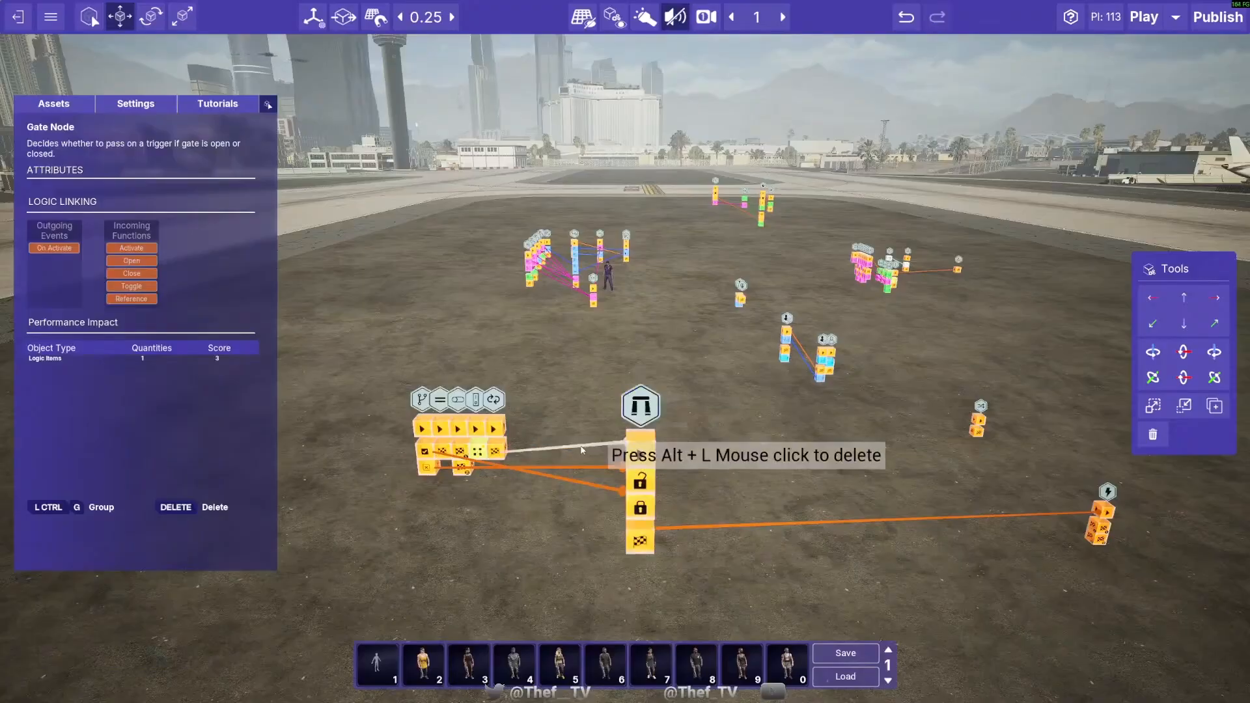
- Remove all of the Gate Node's links to the Branch, Repeat and Sequence Nodes
{"action": "left_click", "coordinate": [577, 485], "text": "alt"}
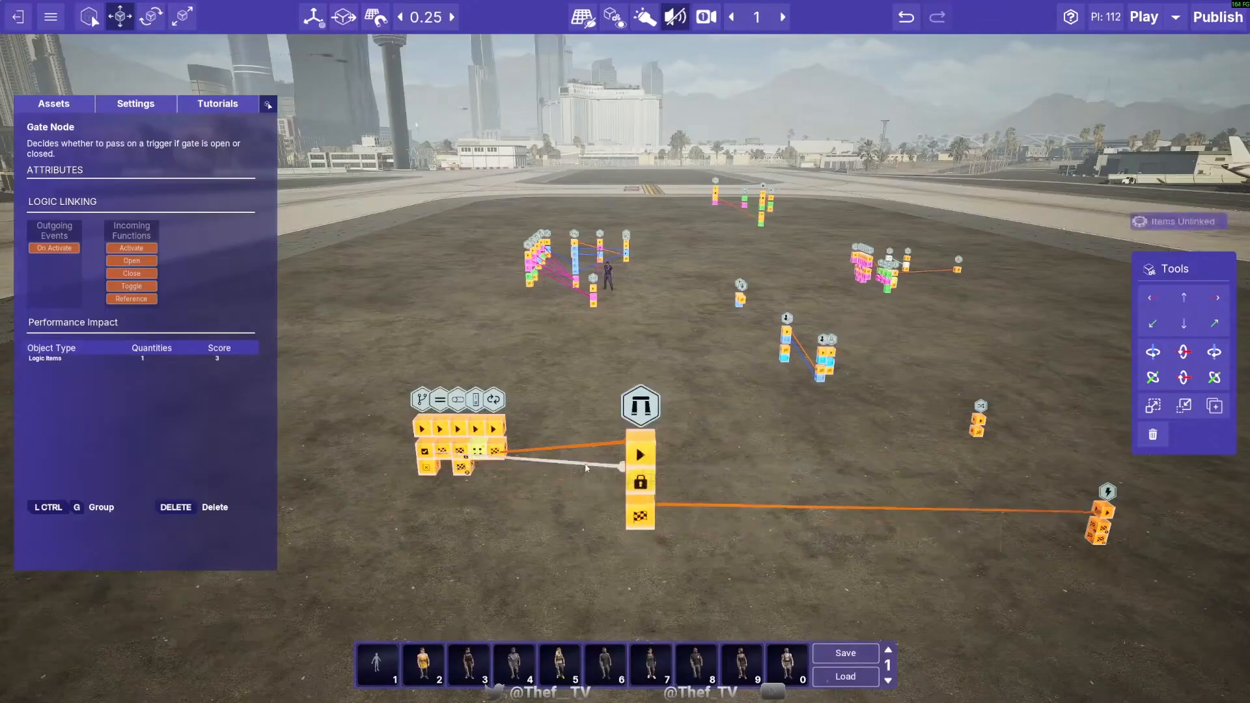
{"action": "left_click", "coordinate": [586, 467], "text": "alt"}
{"action": "left_click", "coordinate": [651, 420]}
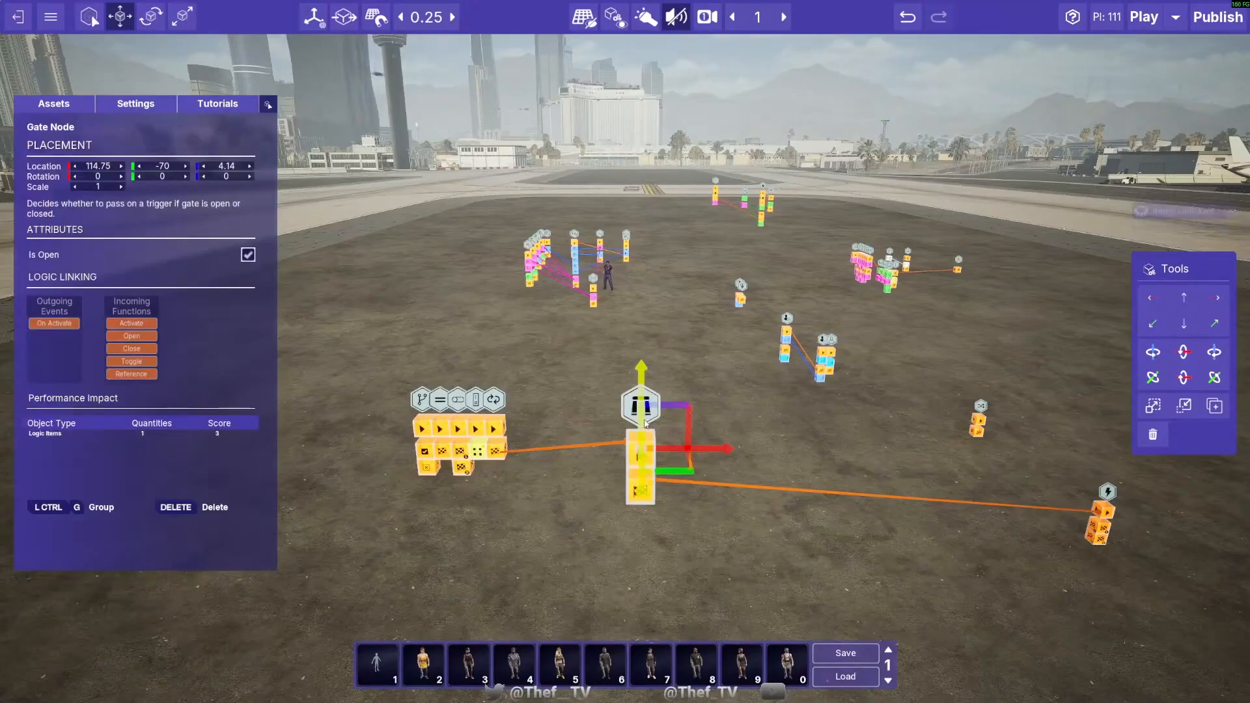
{"action": "key", "text": "Escape"}
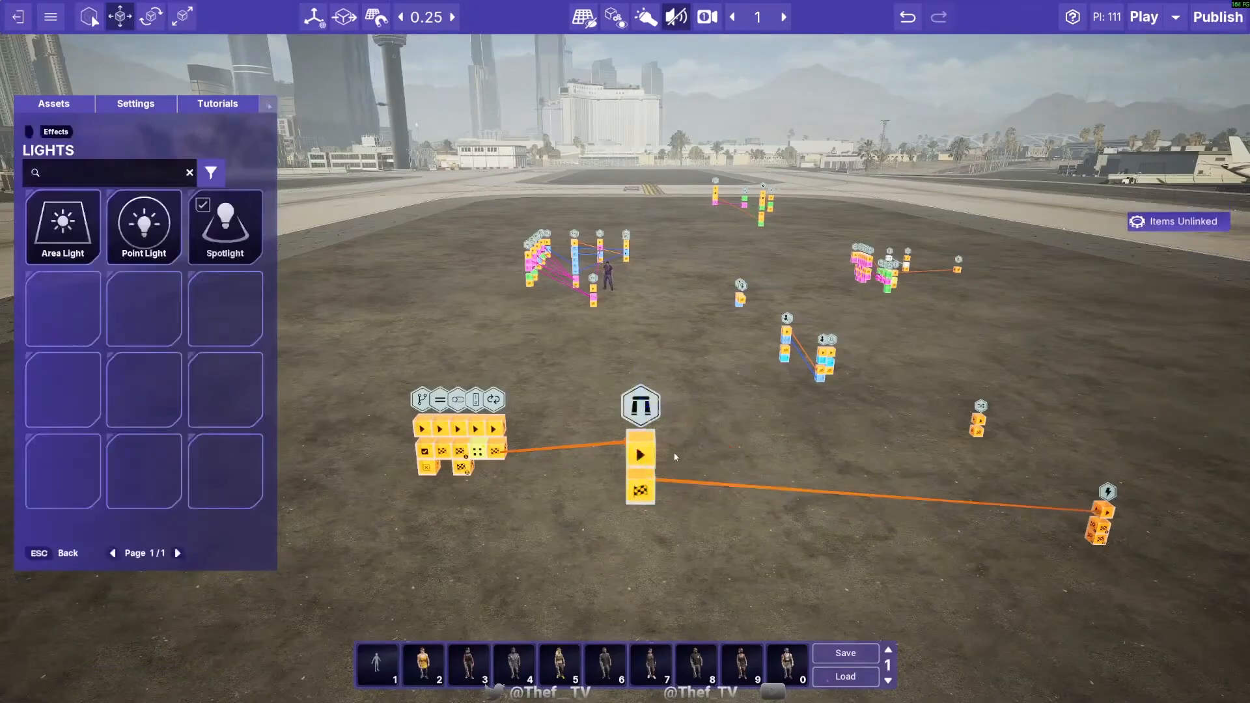
{"action": "left_click", "coordinate": [689, 481], "text": "alt"}
{"action": "left_click", "coordinate": [568, 450], "text": "alt"}
- Move the Gate Node into the row, directly beside the Repeat Node and level with the other nodes
{"action": "left_click", "coordinate": [640, 417]}
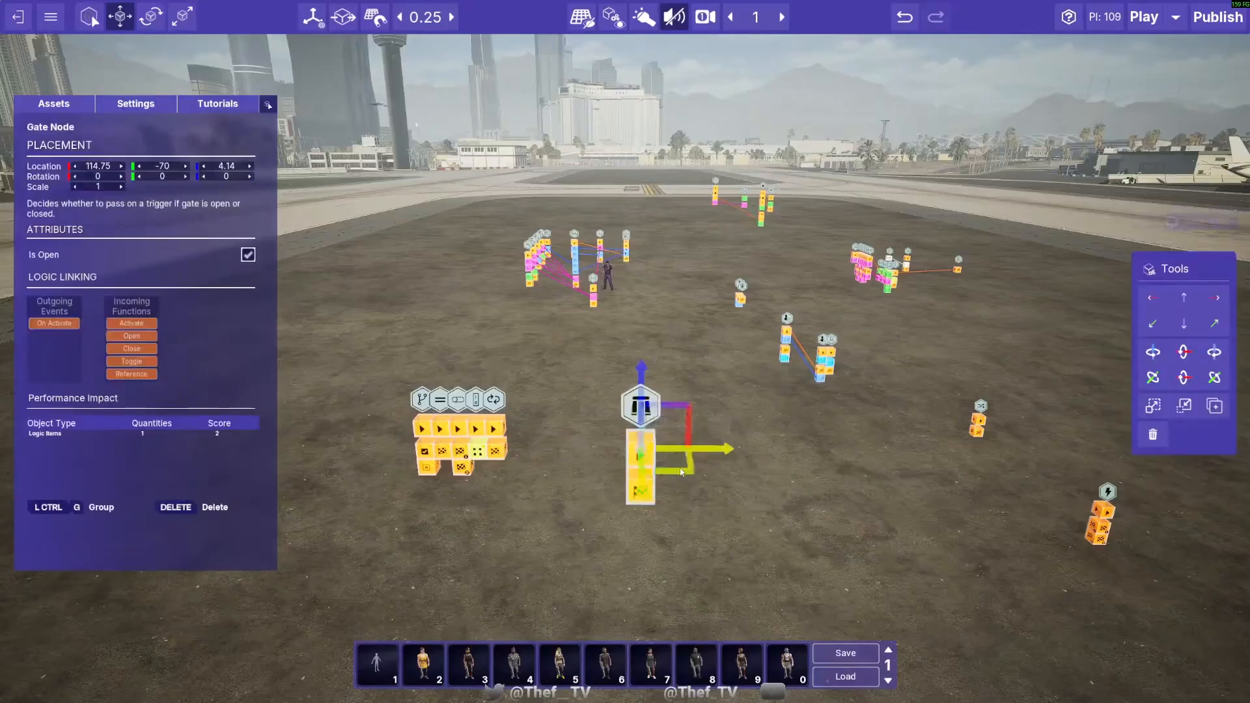
{"action": "left_click_drag", "start_coordinate": [661, 459], "coordinate": [534, 386]}
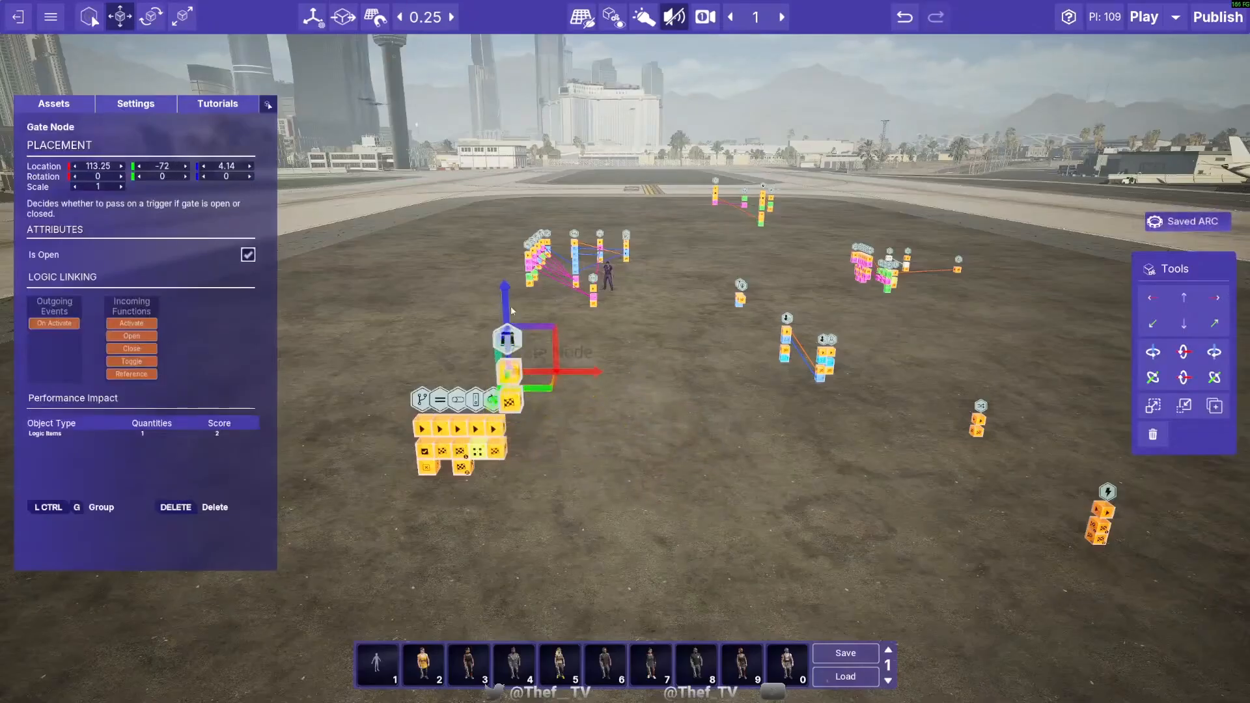
{"action": "left_click_drag", "start_coordinate": [511, 300], "coordinate": [523, 372]}
{"action": "left_click_drag", "start_coordinate": [546, 476], "coordinate": [535, 432]}
{"action": "left_click_drag", "start_coordinate": [510, 351], "coordinate": [511, 368]}
{"action": "left_click", "coordinate": [661, 470]}
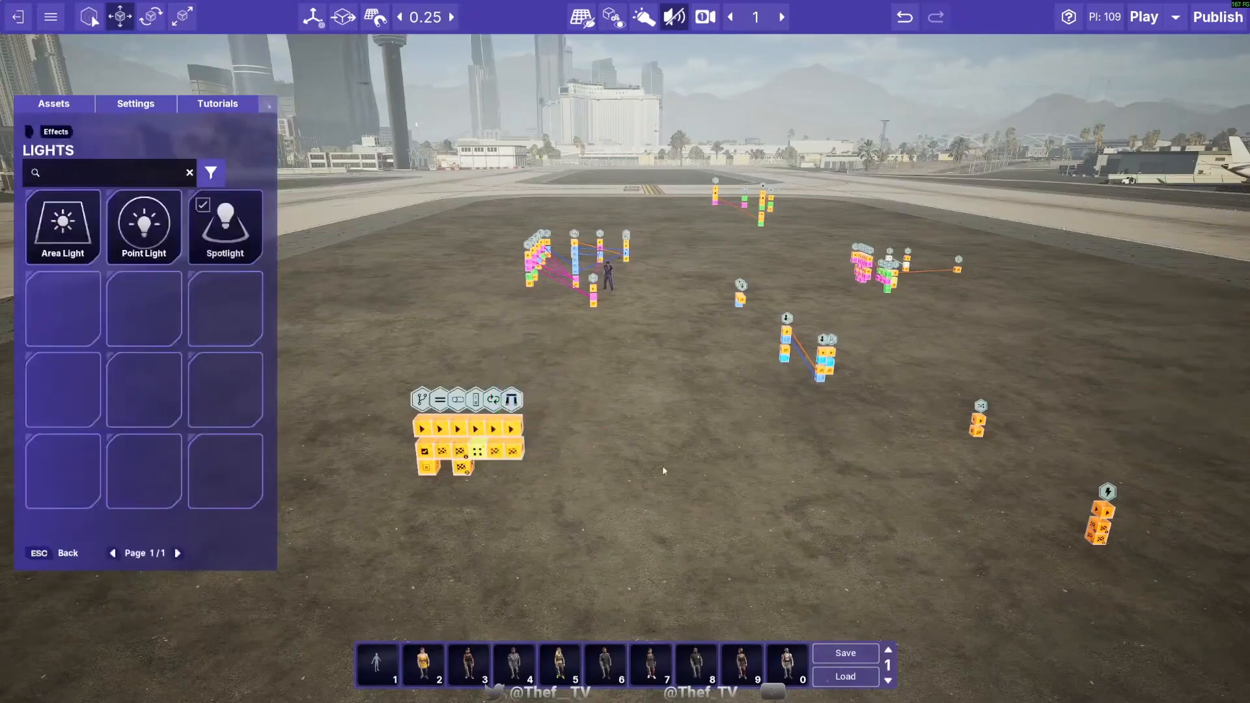
- Move the Sequence Node to 116.5, -73.25, 2.89 and the Random Node to 121, -74.75, 2.39
{"action": "key", "text": "d"}
{"action": "left_click", "coordinate": [967, 491]}
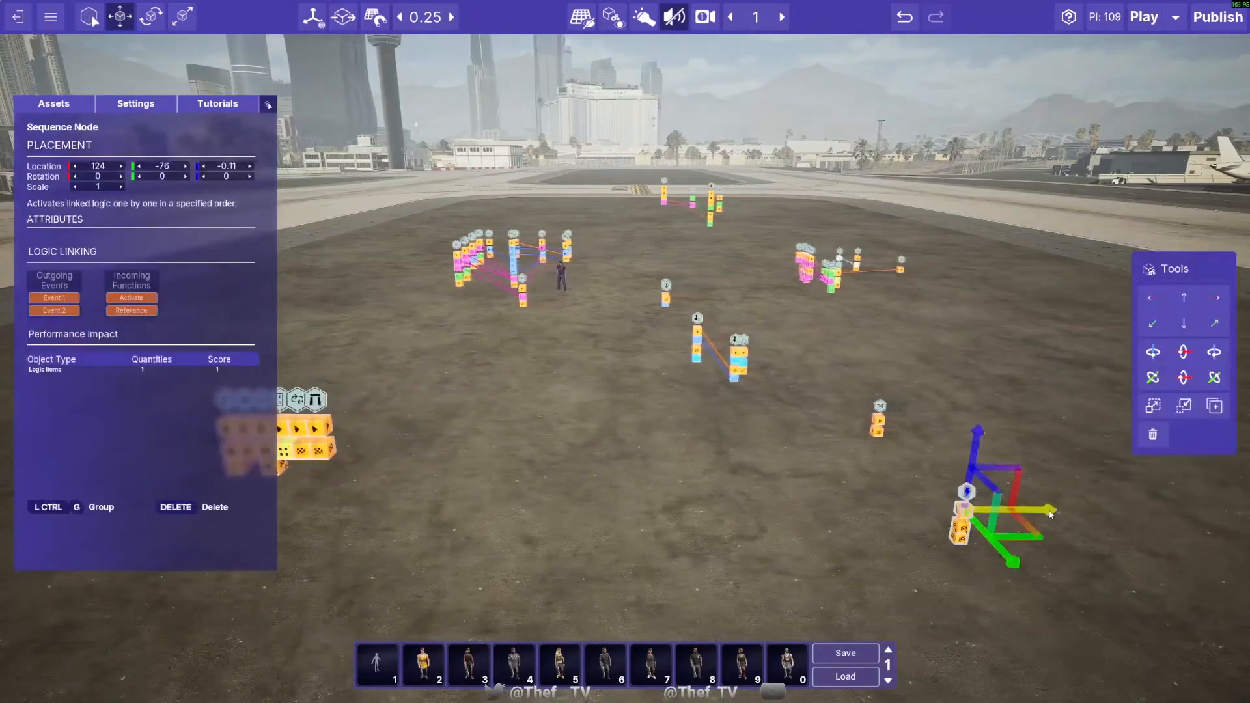
{"action": "key", "text": "a"}
{"action": "left_click_drag", "start_coordinate": [1049, 514], "coordinate": [863, 510]}
{"action": "left_click_drag", "start_coordinate": [783, 435], "coordinate": [765, 299]}
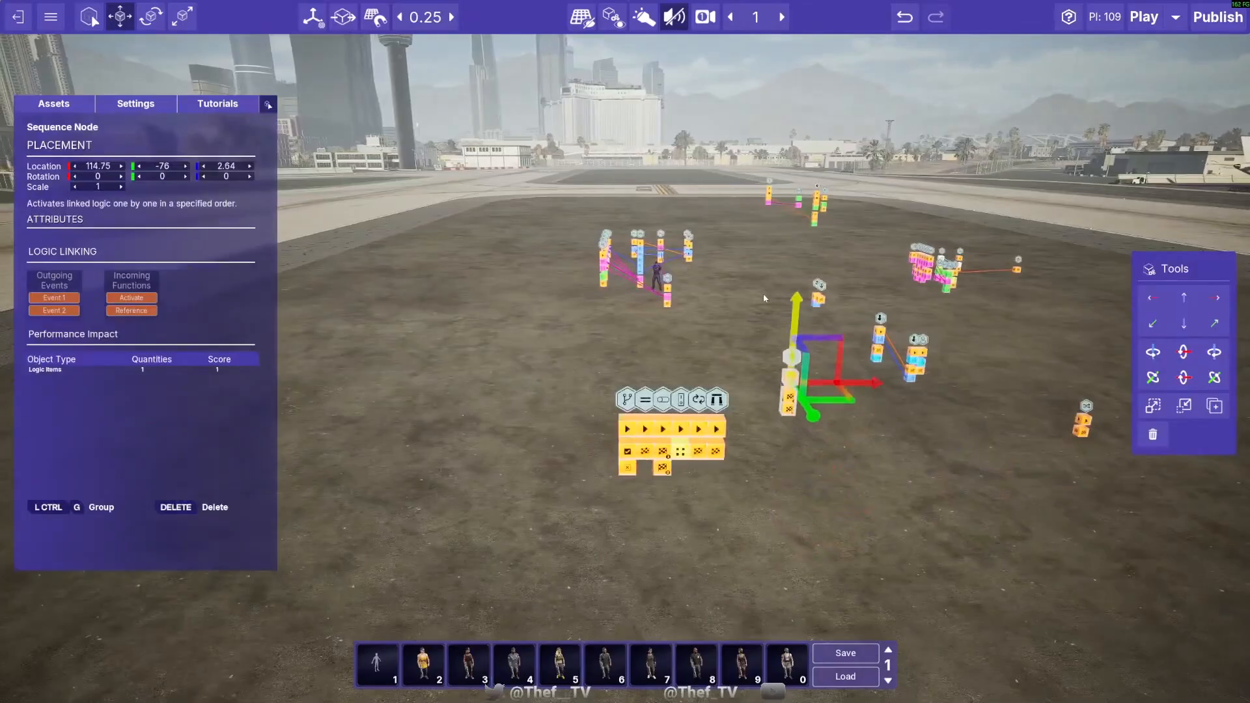
{"action": "left_click_drag", "start_coordinate": [849, 397], "coordinate": [795, 470]}
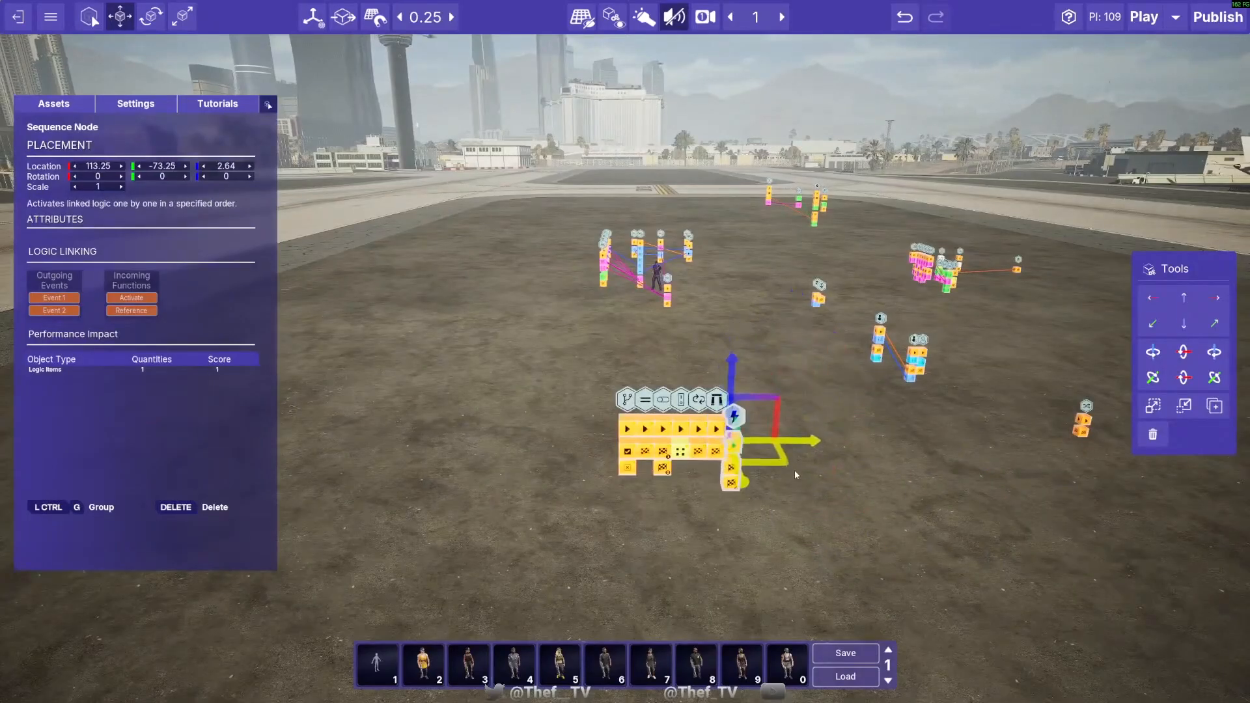
{"action": "left_click_drag", "start_coordinate": [737, 380], "coordinate": [738, 362]}
{"action": "left_click_drag", "start_coordinate": [809, 428], "coordinate": [813, 454]}
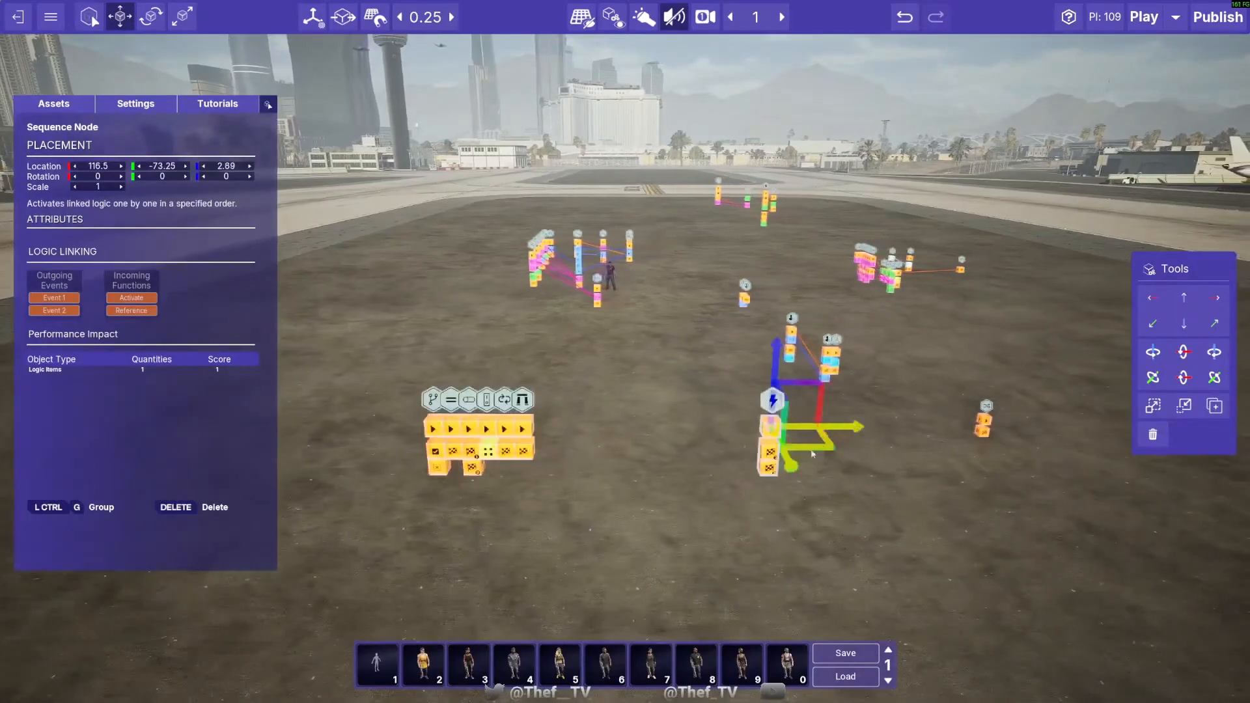
{"action": "left_click", "coordinate": [983, 422]}
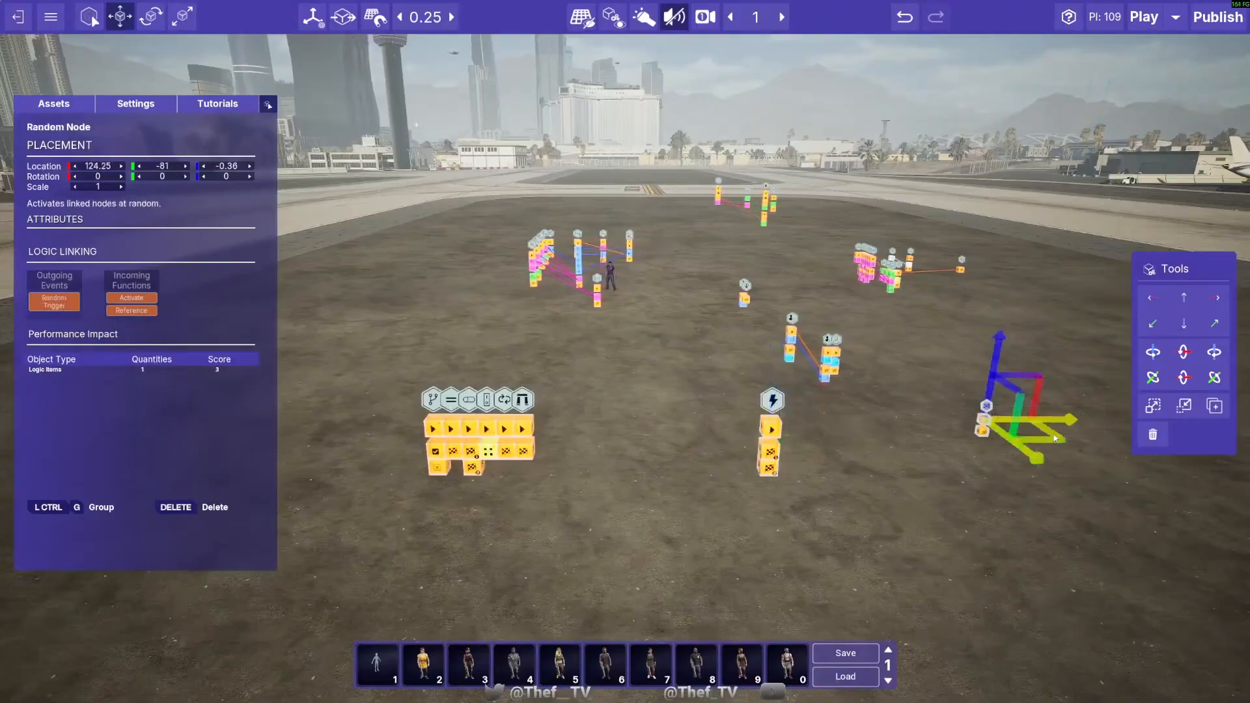
{"action": "left_click_drag", "start_coordinate": [1058, 429], "coordinate": [958, 447]}
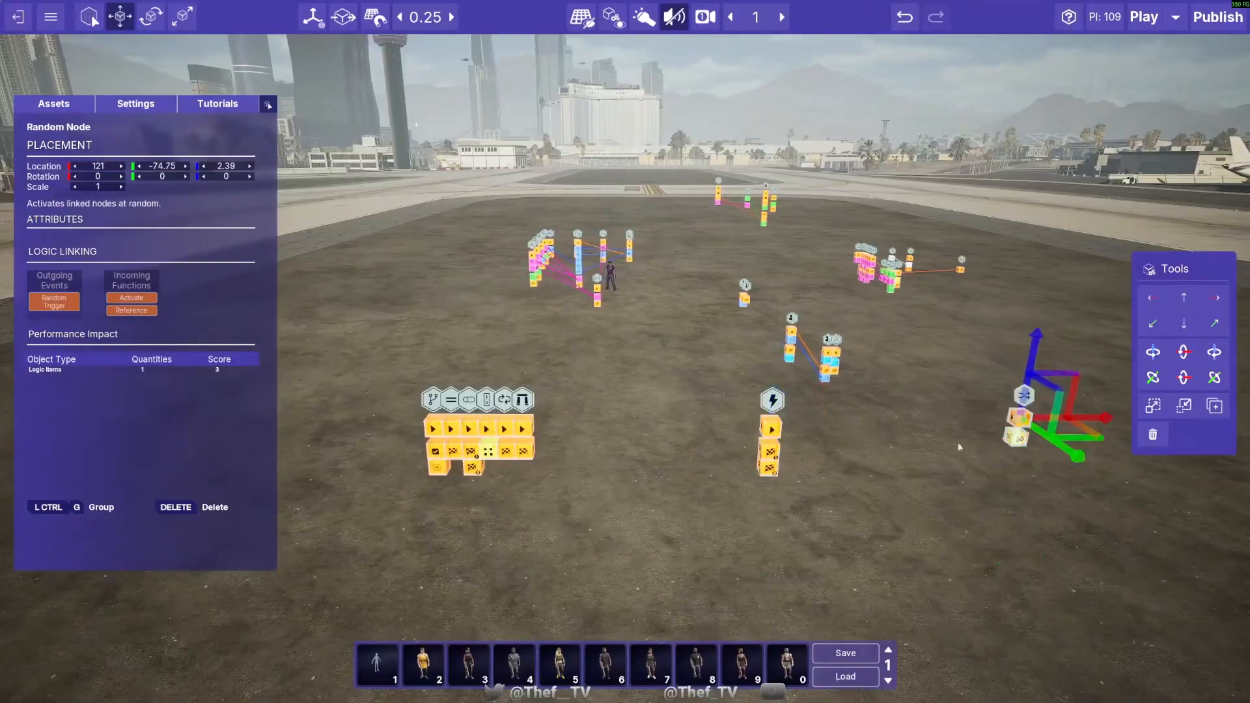
- Raise the Sequence Node to height 4.39 and bring it forward to 114.75, -70.75, between the row and the Random Node
{"action": "left_click", "coordinate": [771, 410]}
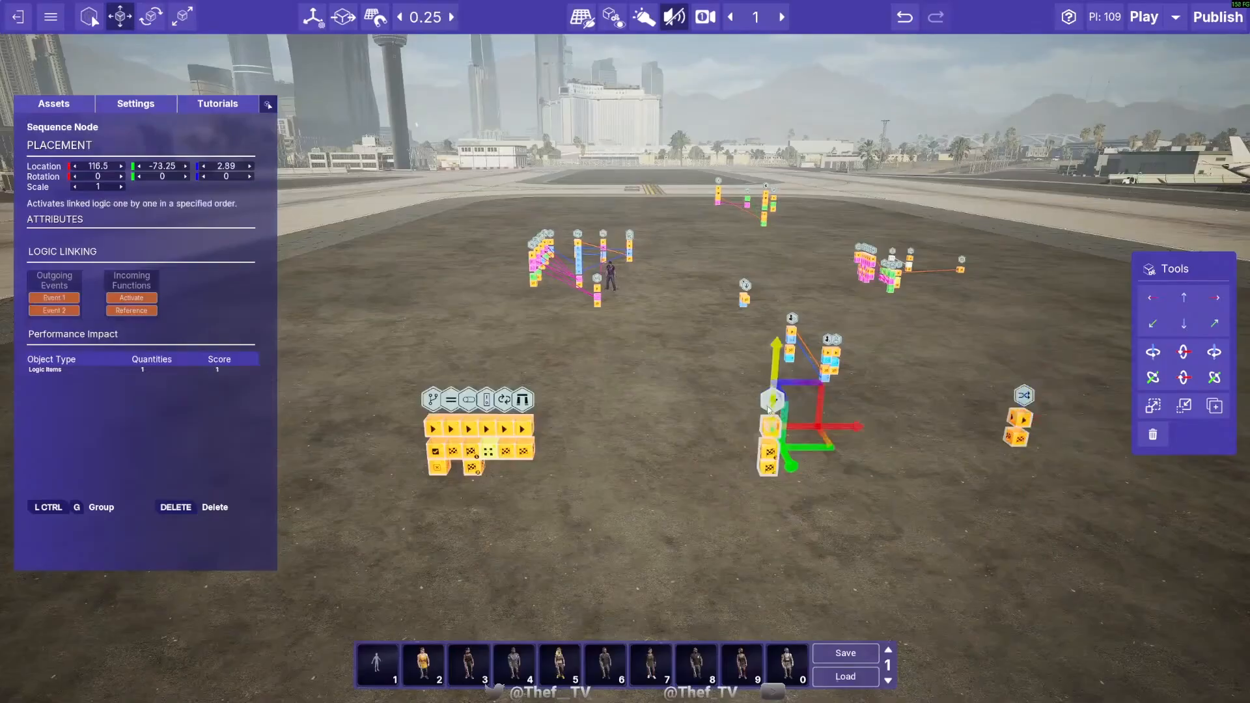
{"action": "left_click", "coordinate": [729, 469]}
{"action": "left_click", "coordinate": [771, 398]}
{"action": "left_click_drag", "start_coordinate": [777, 357], "coordinate": [785, 249]}
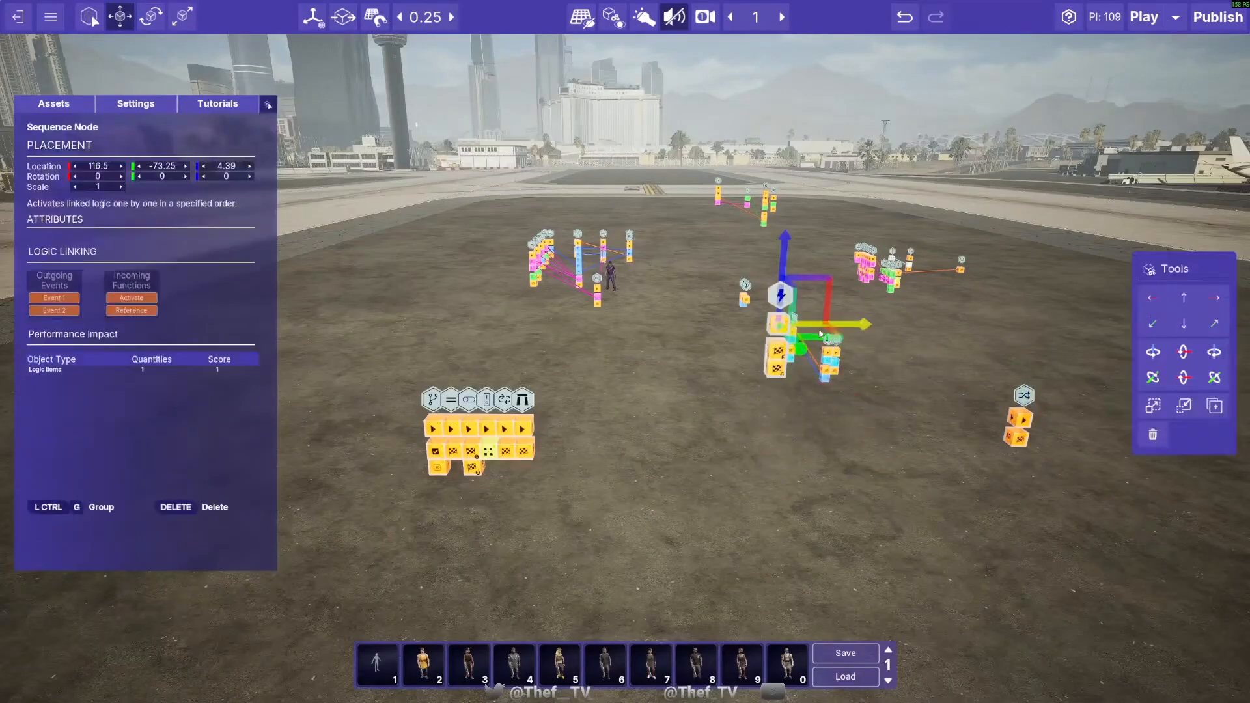
{"action": "left_click_drag", "start_coordinate": [819, 334], "coordinate": [688, 425]}
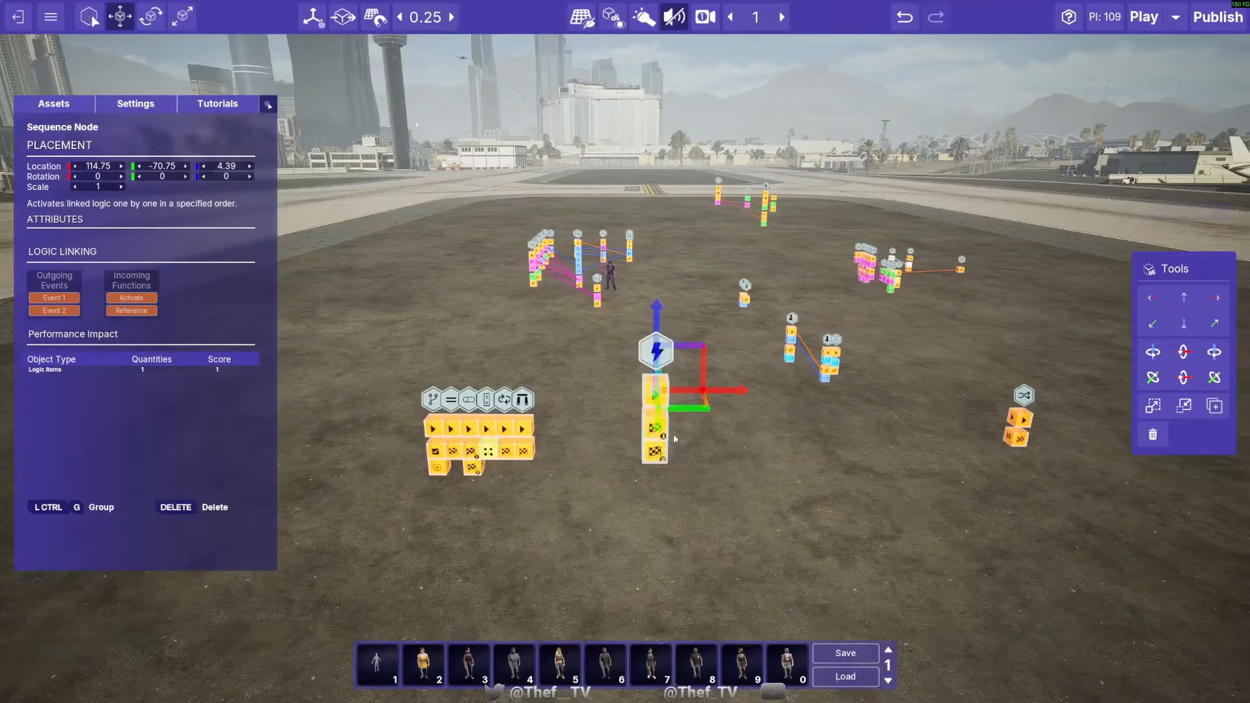
{"action": "left_click", "coordinate": [771, 450]}
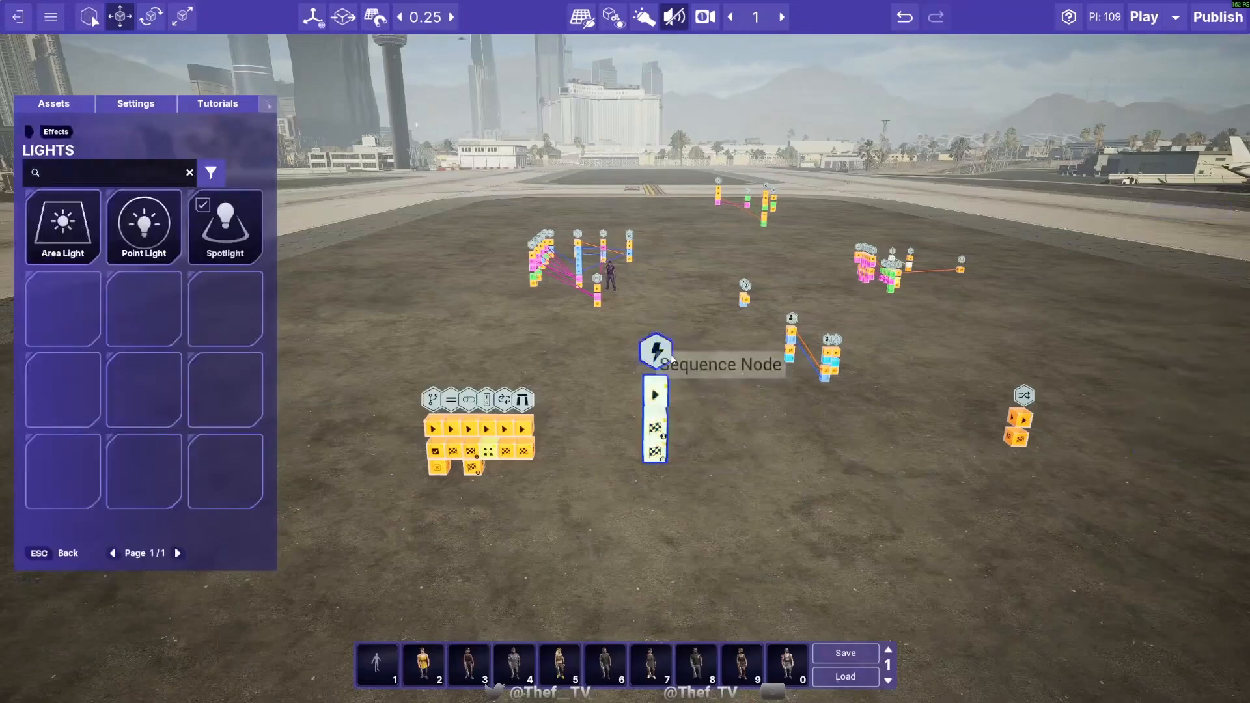
- Link the Sequence Node's Event 1 to the Random Node's Activate function and its Event 2 to the Gate Node's Activate function
{"action": "left_click", "coordinate": [657, 352]}
{"action": "left_click", "coordinate": [732, 463]}
{"action": "left_click_drag", "start_coordinate": [655, 427], "coordinate": [1015, 419]}
{"action": "left_click_drag", "start_coordinate": [655, 452], "coordinate": [523, 429]}
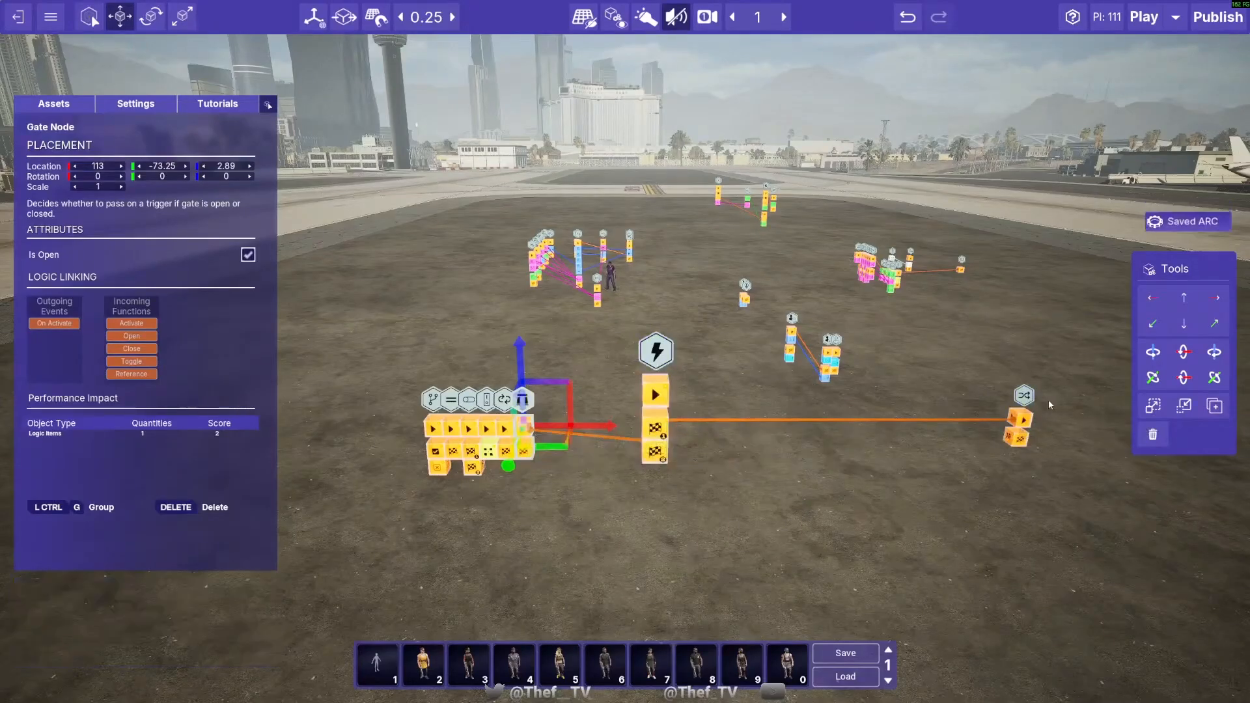
- Move the Random Node to 117.75, -71, 3.89, on the far side of the Sequence Node from the row
{"action": "left_click", "coordinate": [1020, 423]}
{"action": "left_click_drag", "start_coordinate": [1050, 451], "coordinate": [788, 549]}
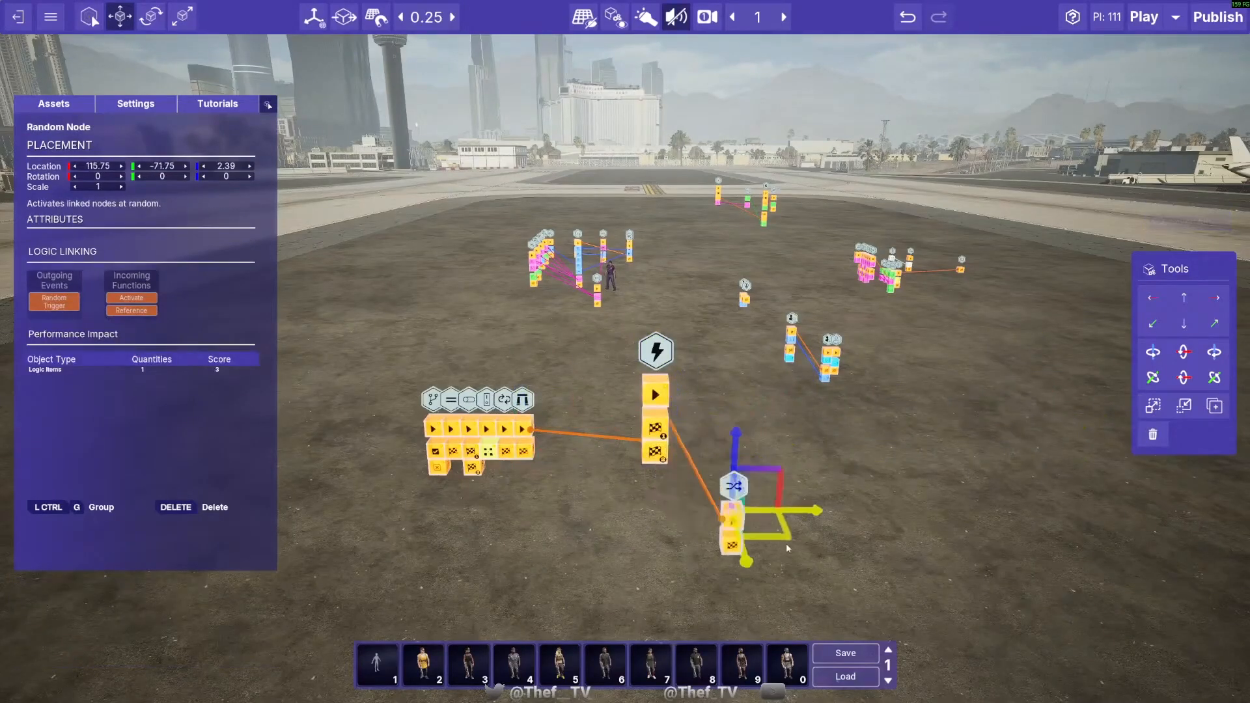
{"action": "left_click_drag", "start_coordinate": [740, 450], "coordinate": [734, 323]}
{"action": "left_click", "coordinate": [788, 430]}
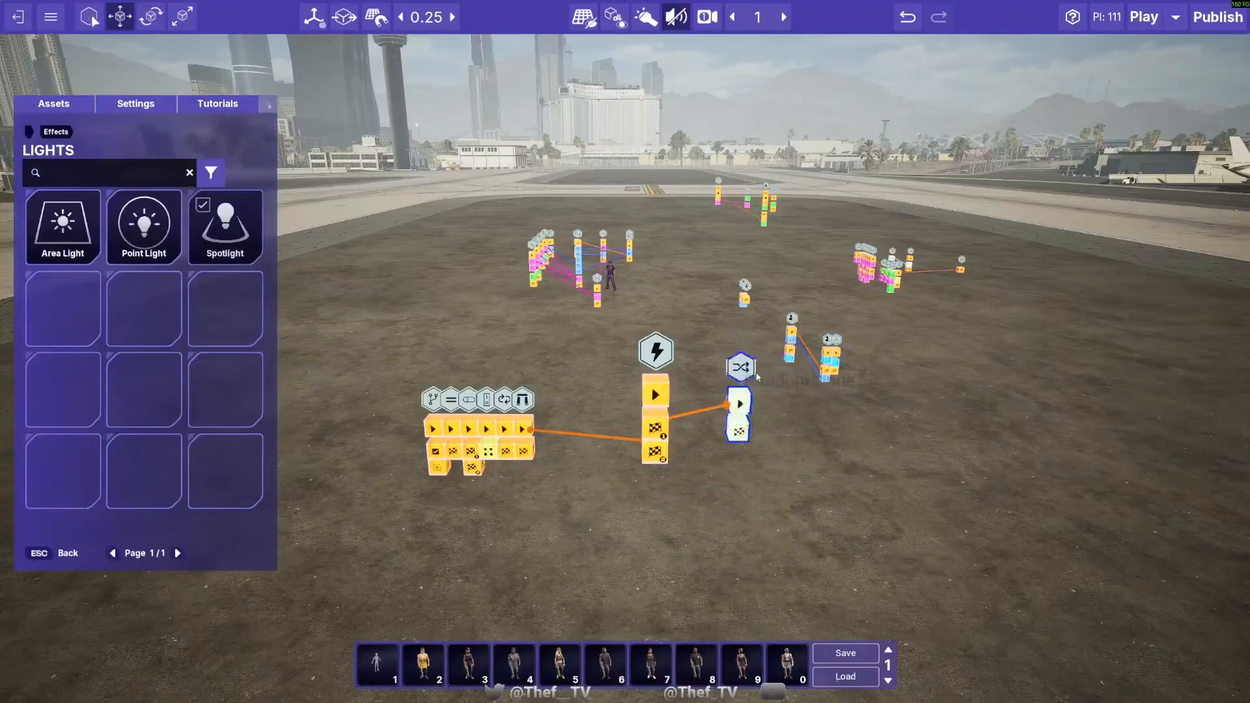
{"action": "left_click", "coordinate": [741, 426]}
{"action": "left_click_drag", "start_coordinate": [777, 421], "coordinate": [789, 450]}
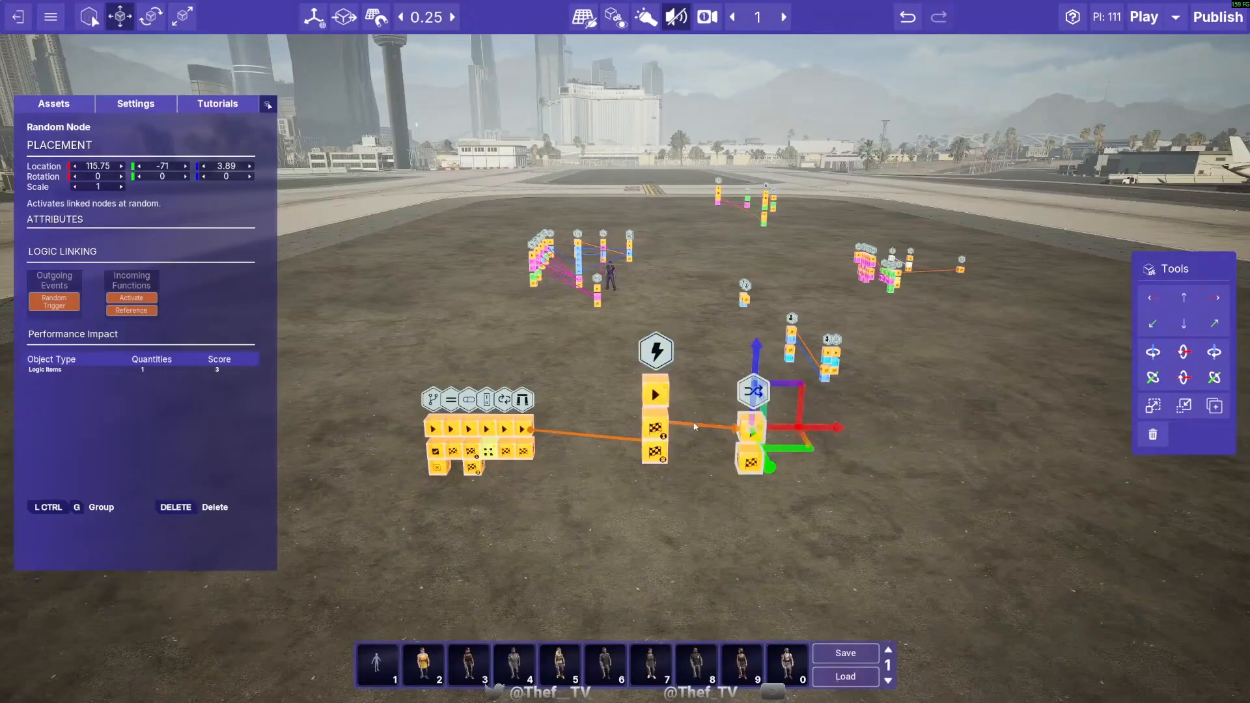
{"action": "left_click_drag", "start_coordinate": [695, 427], "coordinate": [884, 435]}
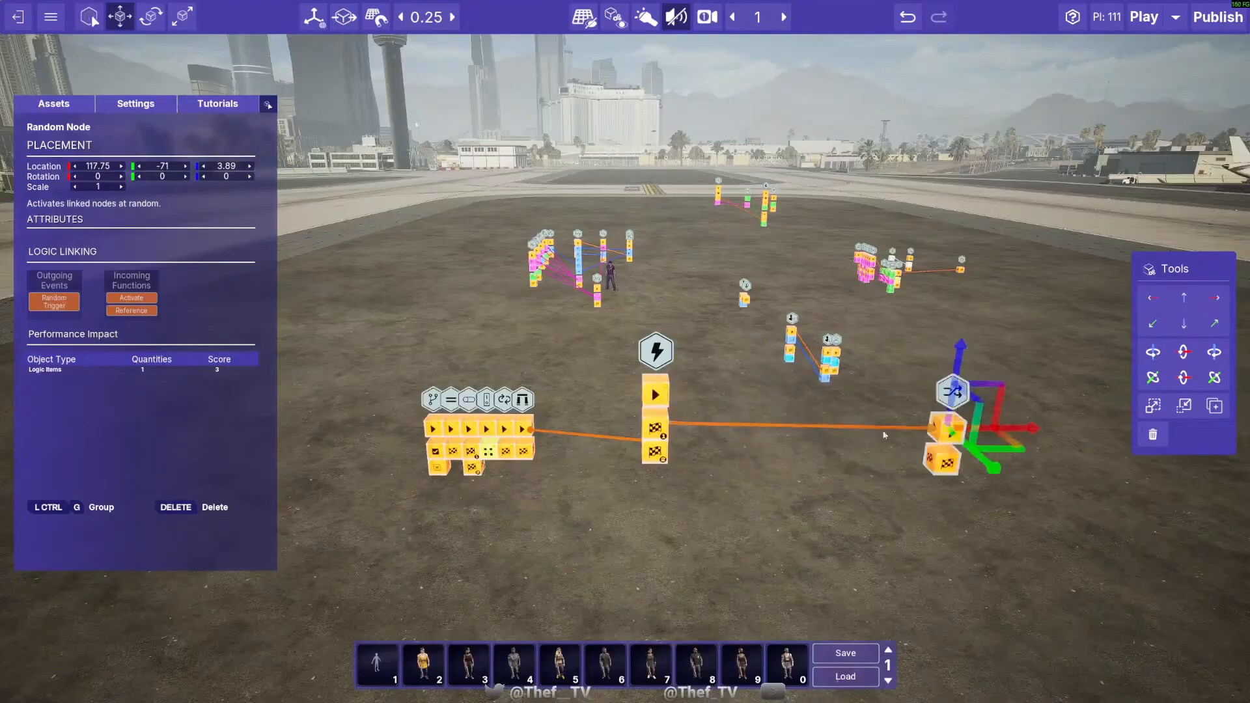
- Remove the Sequence Node's links to the Random and Gate Nodes and place a copy of it at 115.75, -70.75, 4.39
{"action": "left_click", "coordinate": [780, 426], "text": "alt"}
{"action": "left_click", "coordinate": [655, 352]}
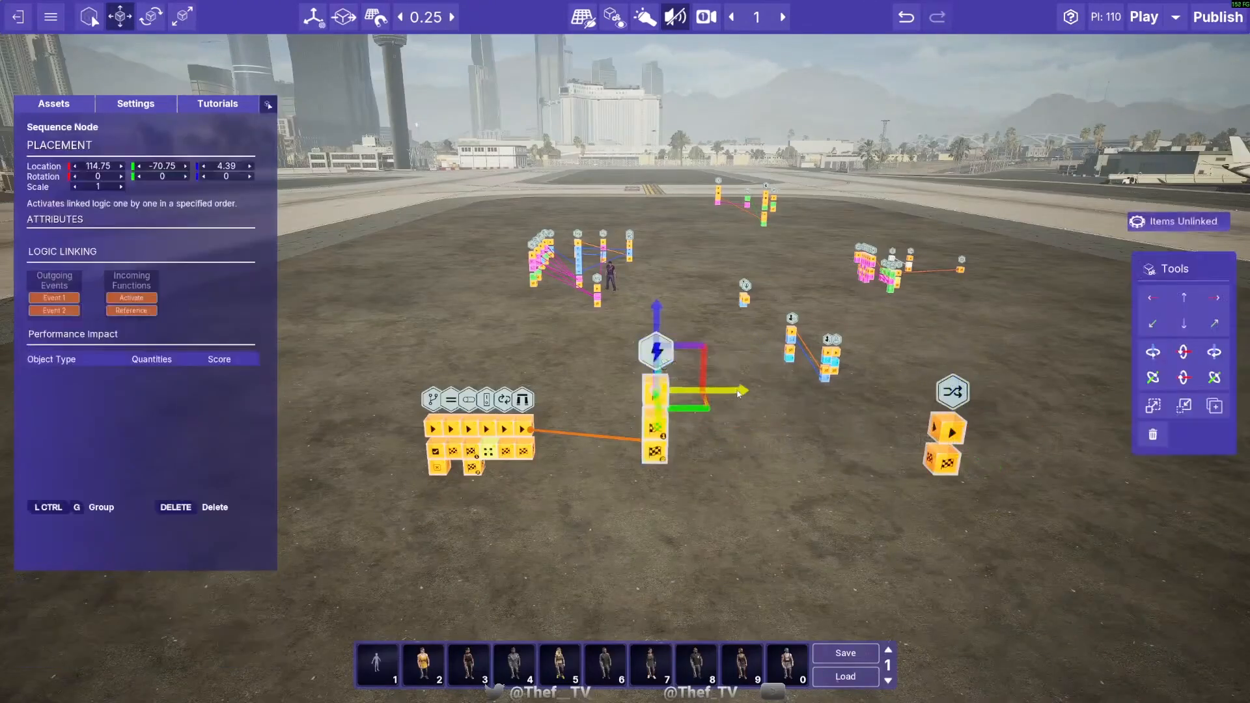
{"action": "left_click_drag", "start_coordinate": [740, 394], "coordinate": [835, 399], "text": "alt"}
{"action": "key", "text": "Delete"}
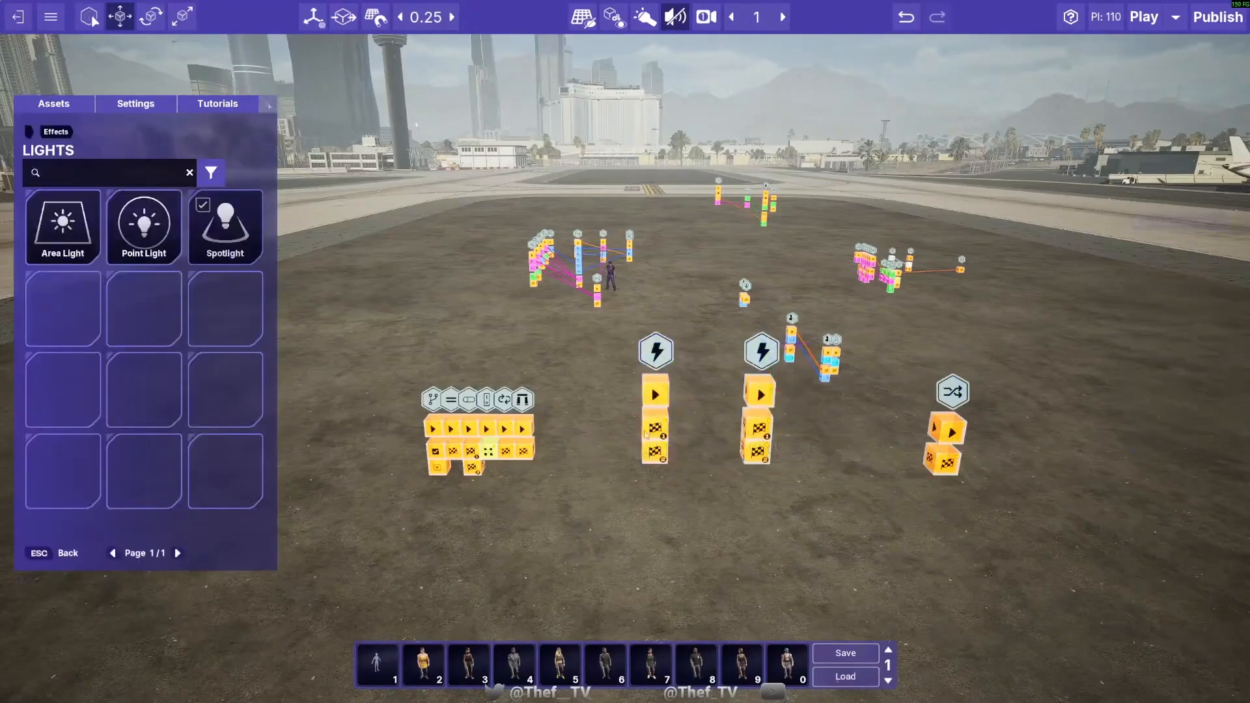
- Move the Random Node to 114, -73.75, 3.89, link both Sequence Nodes' Event 1 to it, and link the first one's Event 2 to the second
{"action": "left_click", "coordinate": [944, 394]}
{"action": "left_click_drag", "start_coordinate": [944, 394], "coordinate": [589, 325]}
{"action": "left_click_drag", "start_coordinate": [657, 436], "coordinate": [756, 399]}
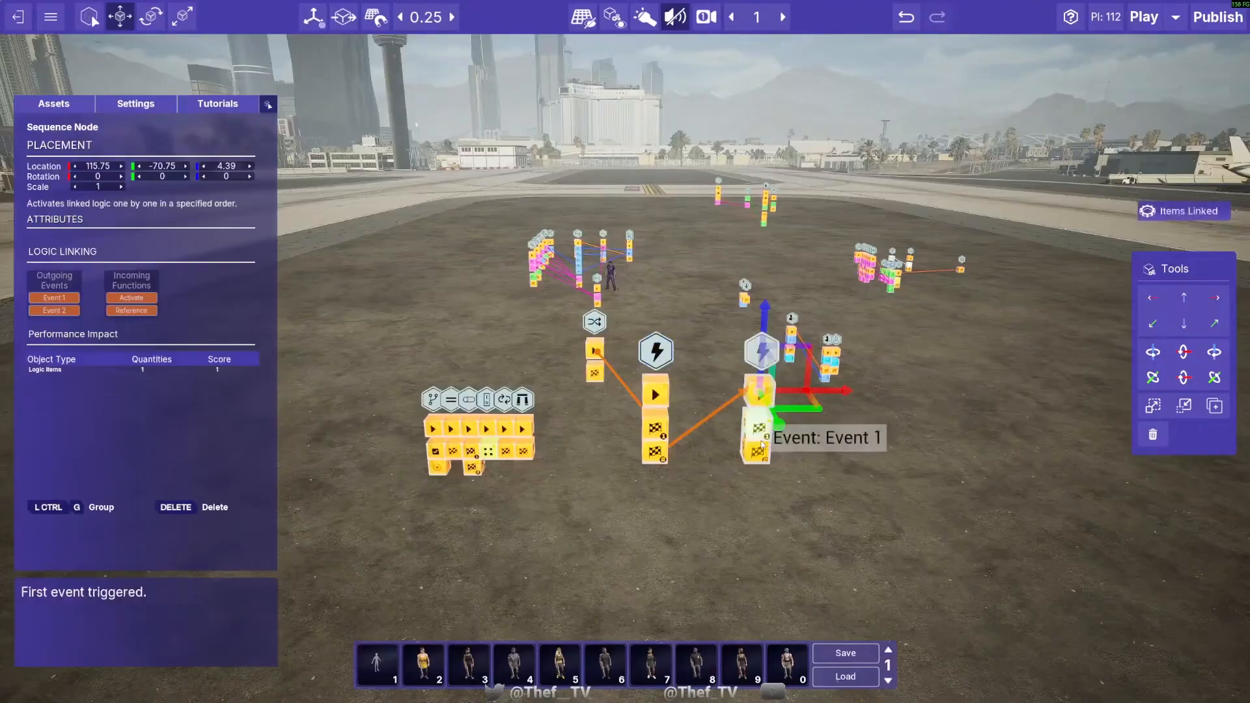
{"action": "left_click", "coordinate": [595, 352]}
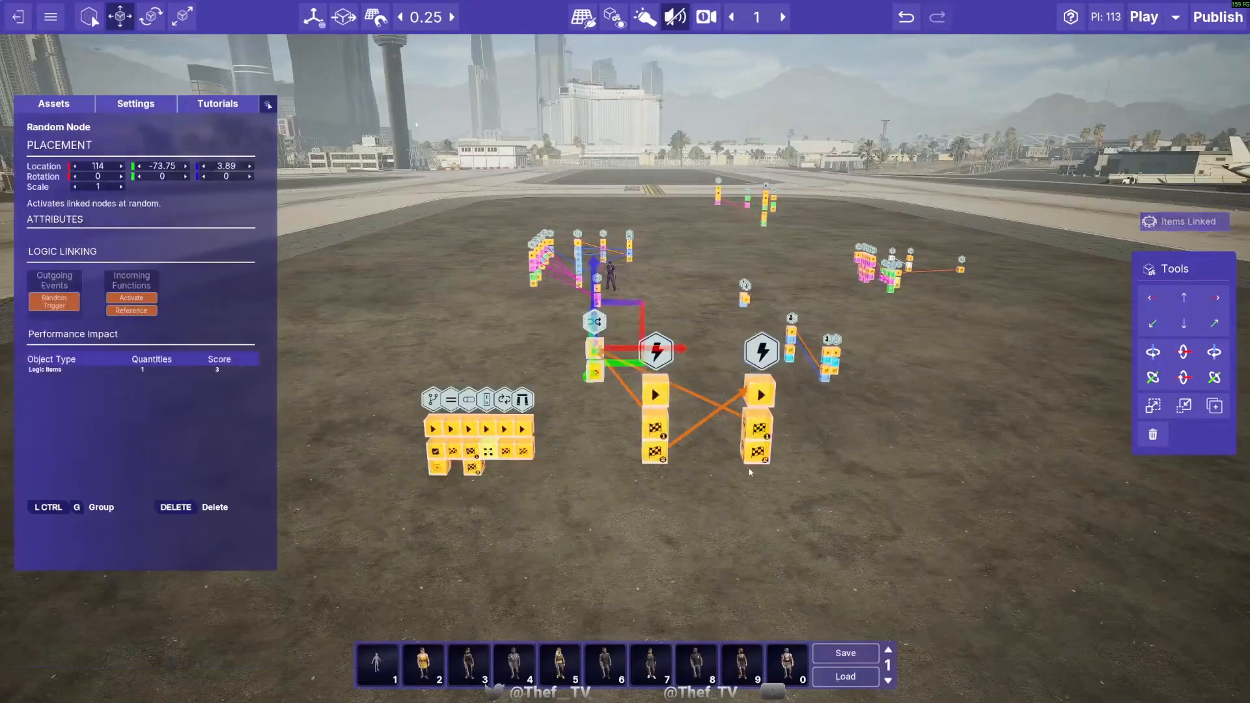
- Duplicate the second Sequence Node to 116.5, -70.75, 4.39 and link the second node's Event 2 to the copy's Activate function
{"action": "left_click", "coordinate": [772, 367]}
{"action": "left_click_drag", "start_coordinate": [824, 397], "coordinate": [903, 396], "text": "alt"}
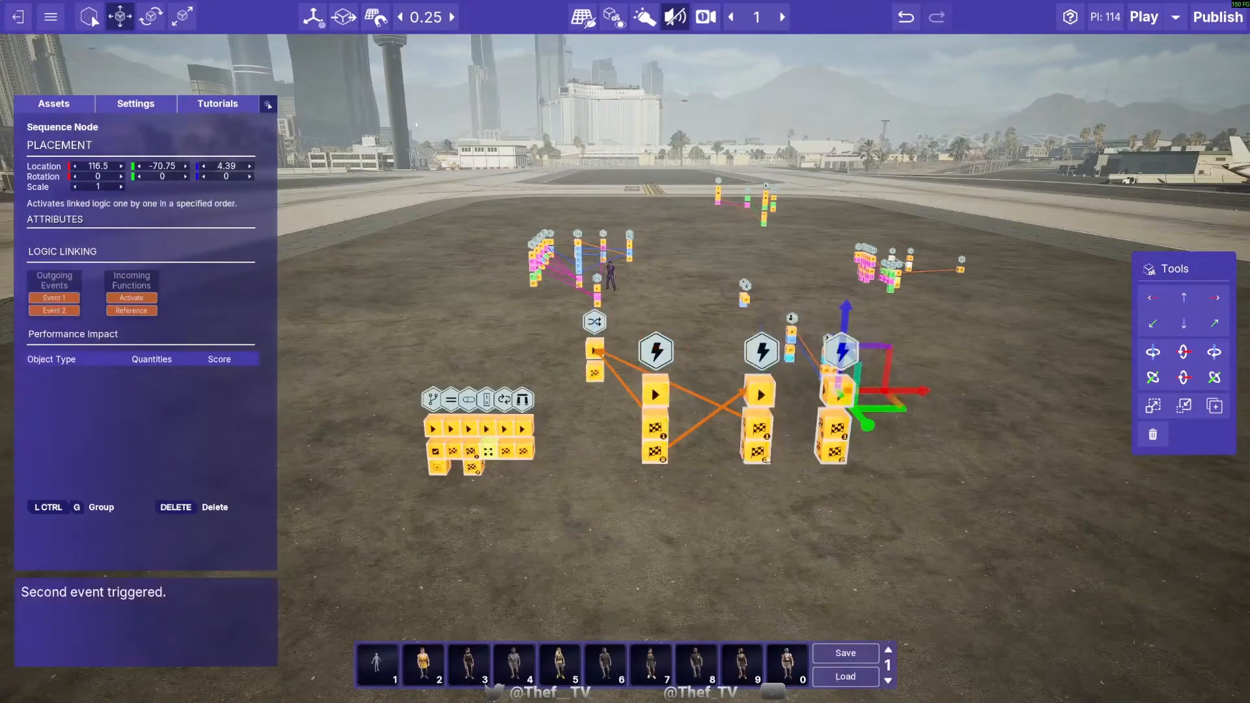
{"action": "left_click_drag", "start_coordinate": [759, 452], "coordinate": [840, 394]}
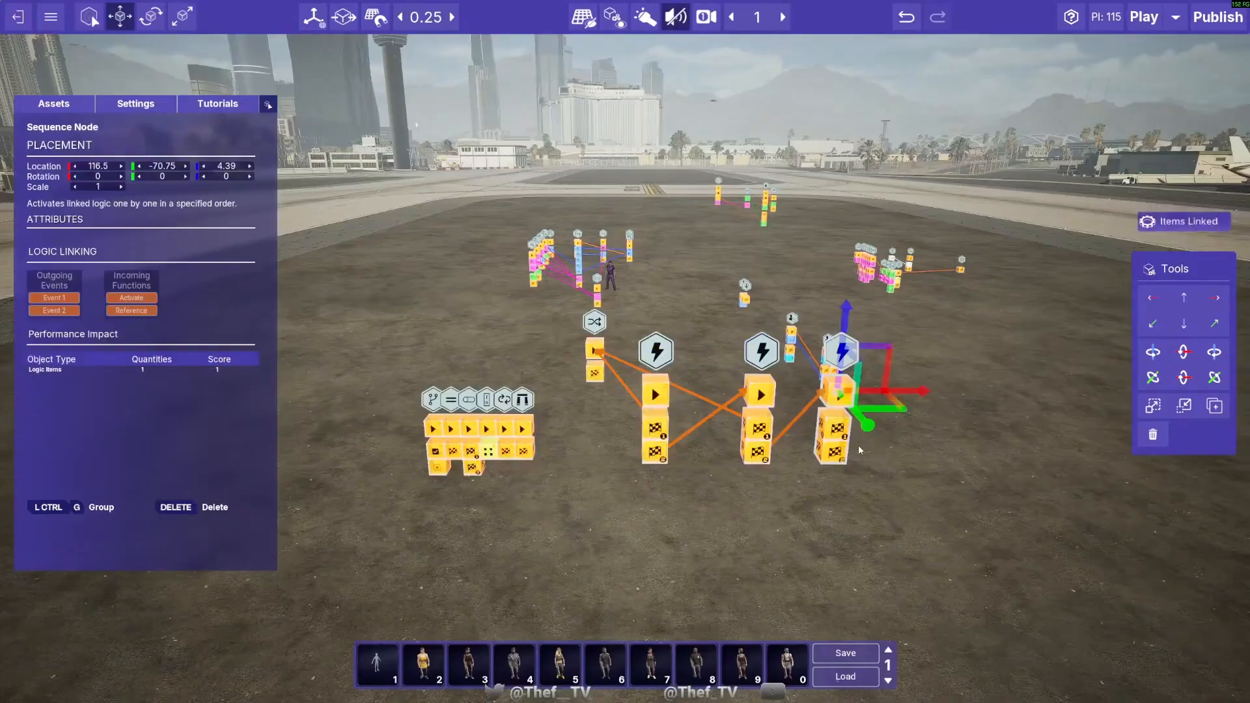
{"action": "key", "text": "d"}
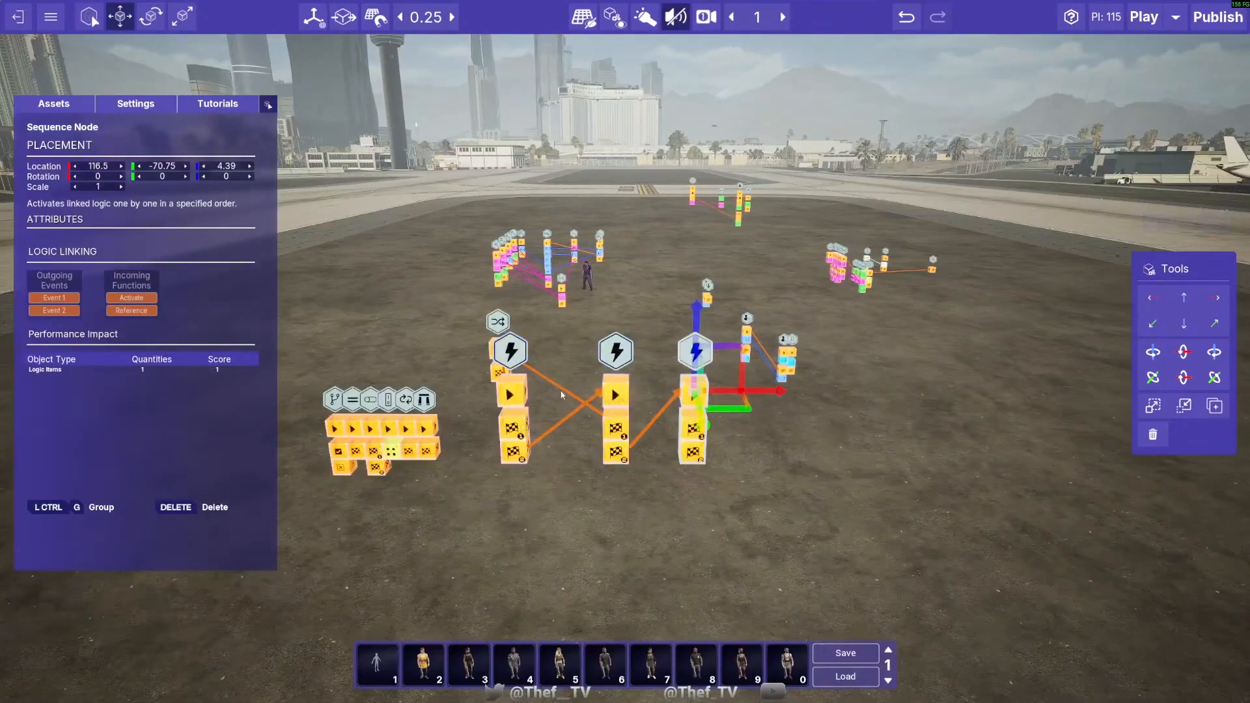
- Remove all links between the three Sequence Nodes and the Random Node
{"action": "left_click", "coordinate": [563, 396], "text": "alt"}
{"action": "left_click", "coordinate": [612, 362]}
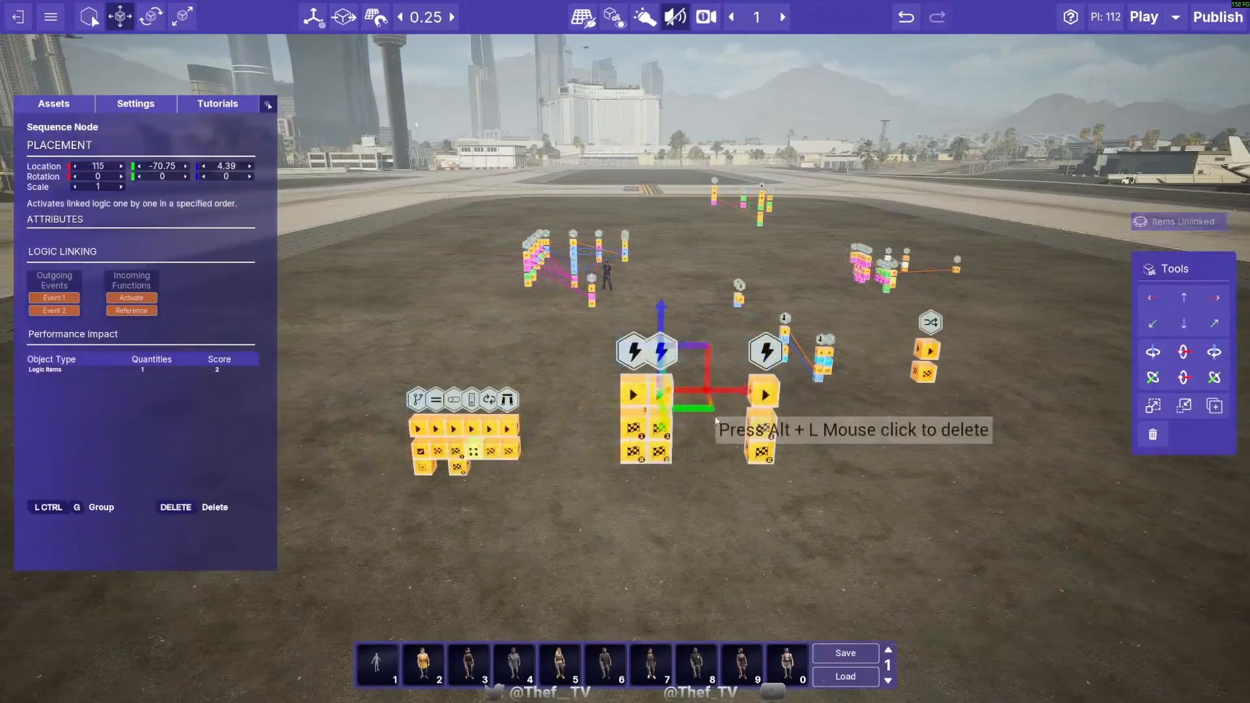
{"action": "left_click", "coordinate": [713, 424]}
{"action": "left_click", "coordinate": [660, 361]}
{"action": "left_click", "coordinate": [654, 396], "text": "alt"}
{"action": "left_click_drag", "start_coordinate": [702, 393], "coordinate": [636, 394]}
{"action": "left_click", "coordinate": [659, 424], "text": "alt"}
{"action": "left_click", "coordinate": [659, 417]}
{"action": "left_click", "coordinate": [636, 395]}
- Move the Random Node to 108.75, -66.25, 3.89, in front of the row of logic nodes
{"action": "left_click", "coordinate": [932, 324]}
{"action": "left_click", "coordinate": [901, 411]}
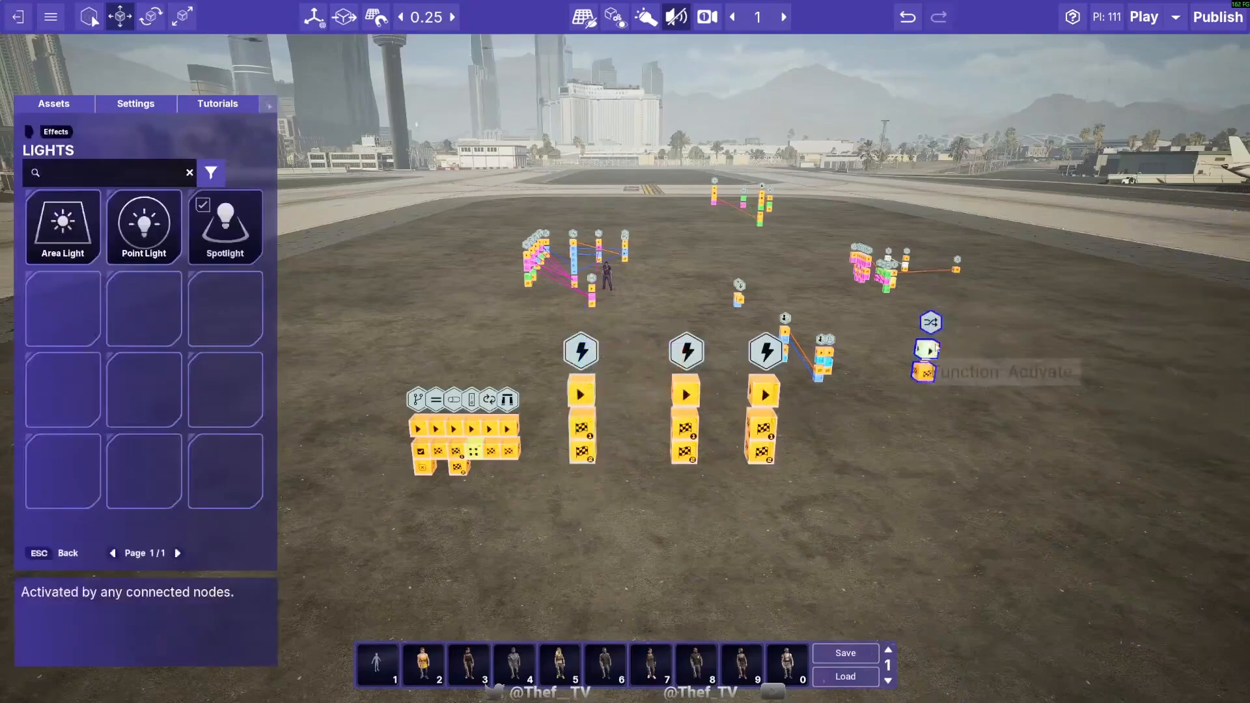
{"action": "left_click", "coordinate": [945, 386]}
{"action": "key", "text": "s"}
{"action": "left_click_drag", "start_coordinate": [986, 370], "coordinate": [701, 319]}
{"action": "key", "text": "a"}
- Link the Random Node's Random Trigger to each node in the row and to the first Sequence Node
{"action": "left_click_drag", "start_coordinate": [535, 402], "coordinate": [736, 326]}
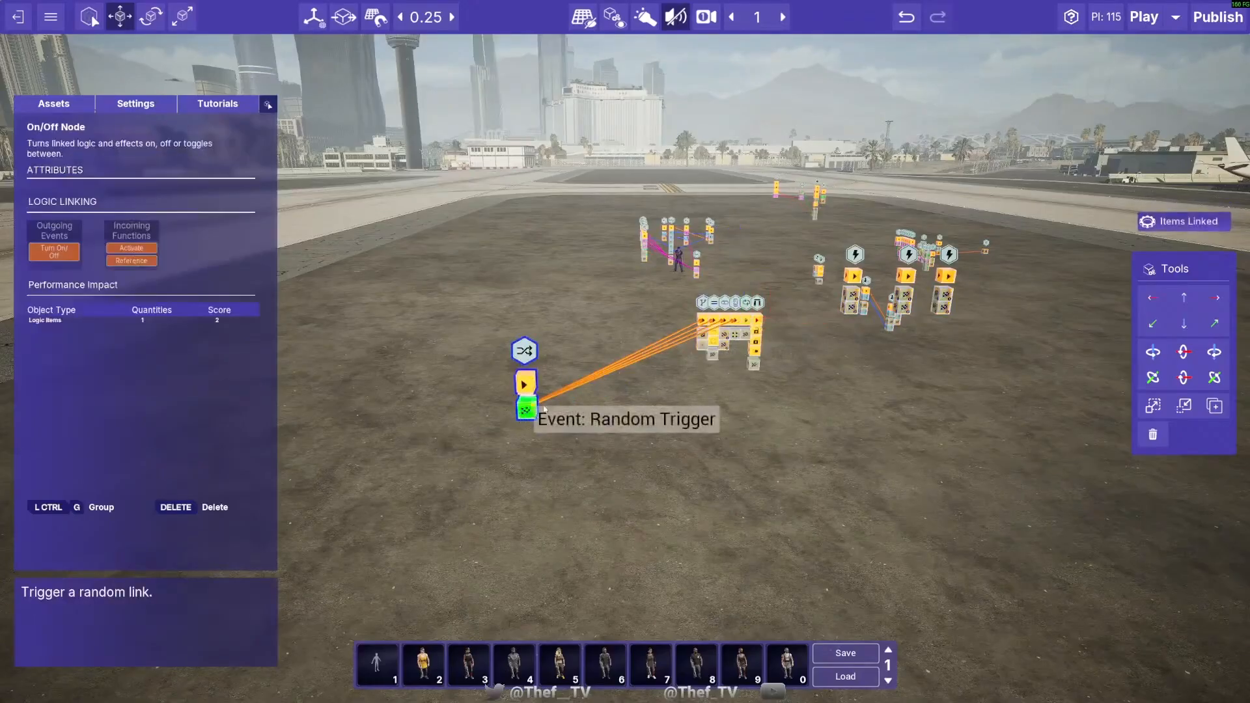
{"action": "left_click_drag", "start_coordinate": [544, 409], "coordinate": [748, 321]}
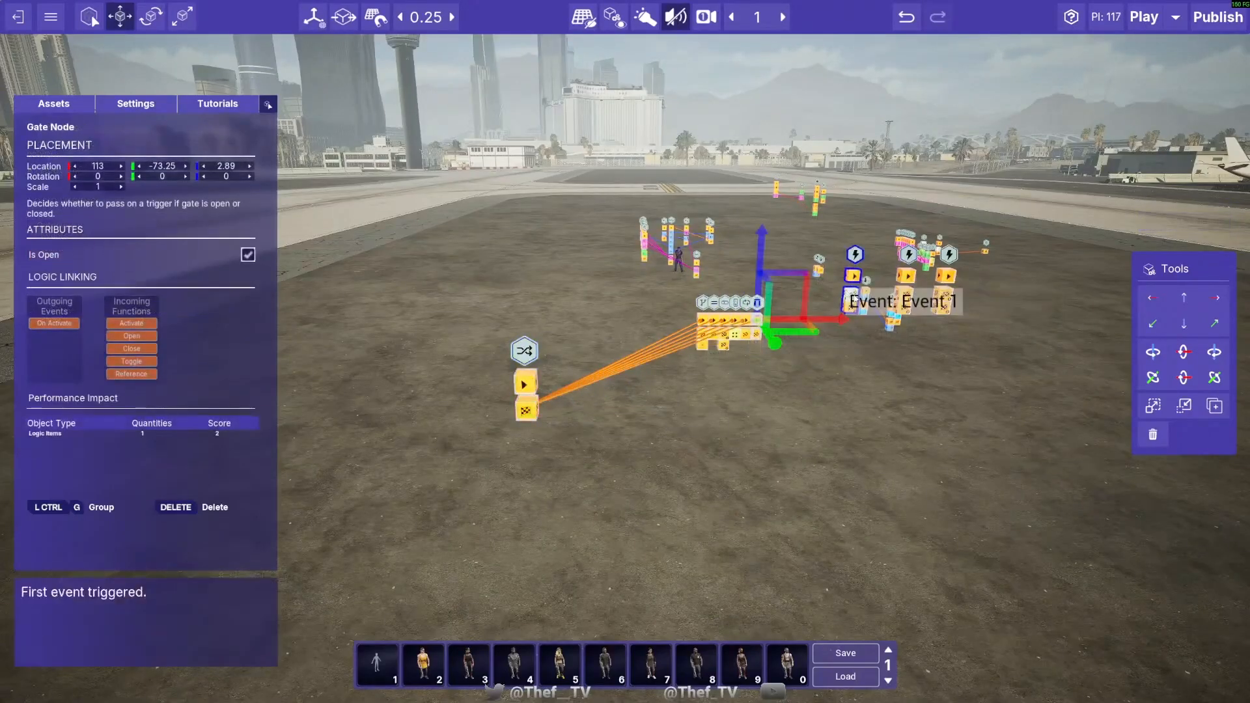
{"action": "left_click_drag", "start_coordinate": [854, 294], "coordinate": [539, 392]}
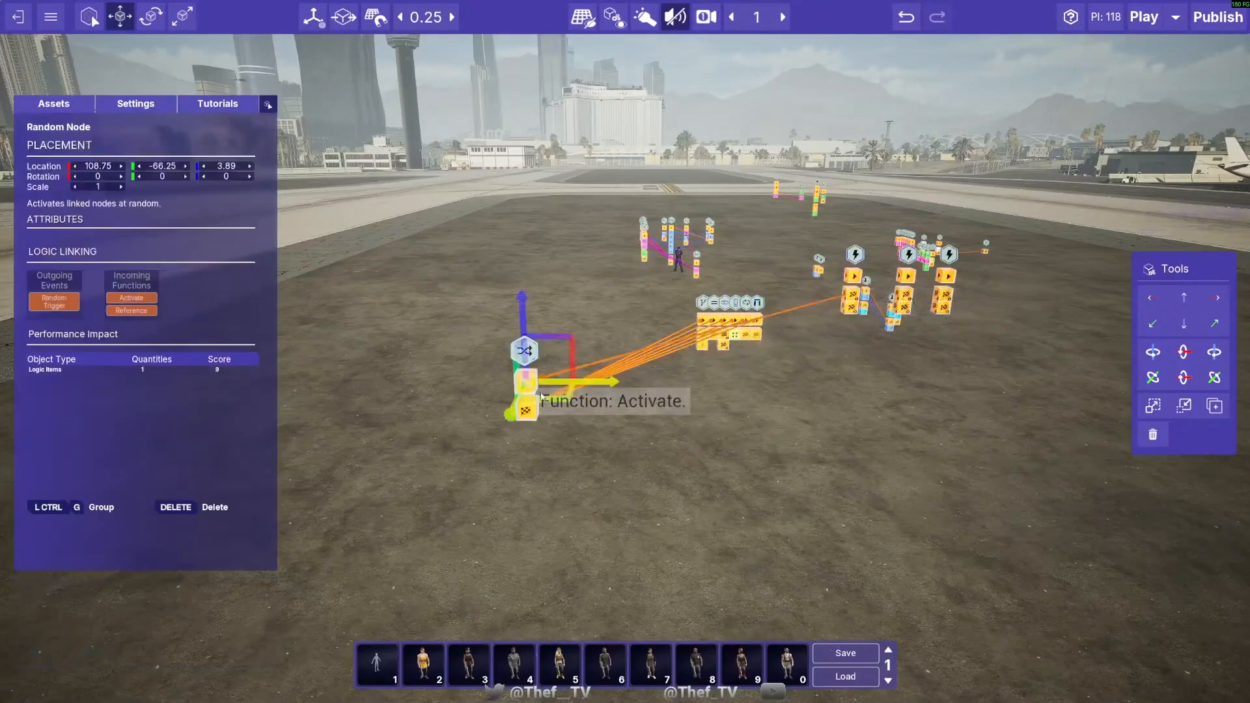
{"action": "key", "text": "w"}
{"action": "right_click_drag", "start_coordinate": [655, 477], "coordinate": [674, 540]}
{"action": "key", "text": "s"}
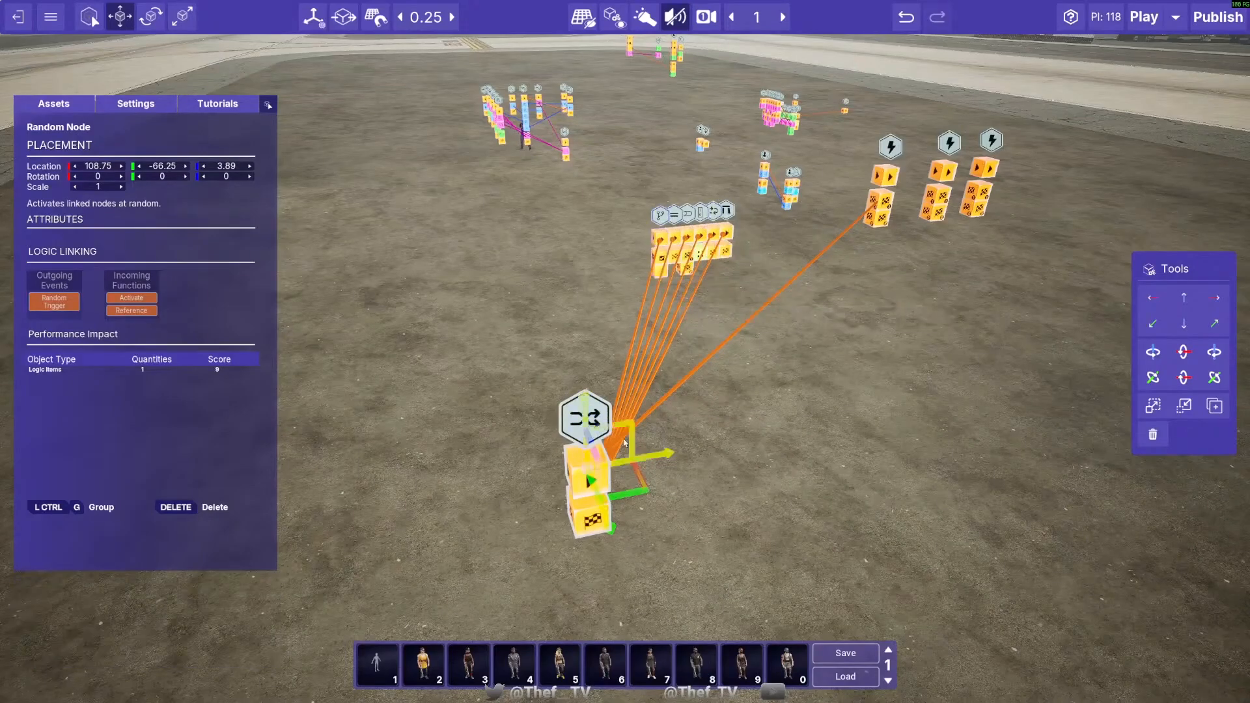
- Move the Random Node to 110.5, -66.75, 3.89 and remove its links to the Sequence Node and the row
{"action": "left_click", "coordinate": [708, 355], "text": "alt"}
{"action": "left_click_drag", "start_coordinate": [633, 485], "coordinate": [842, 407]}
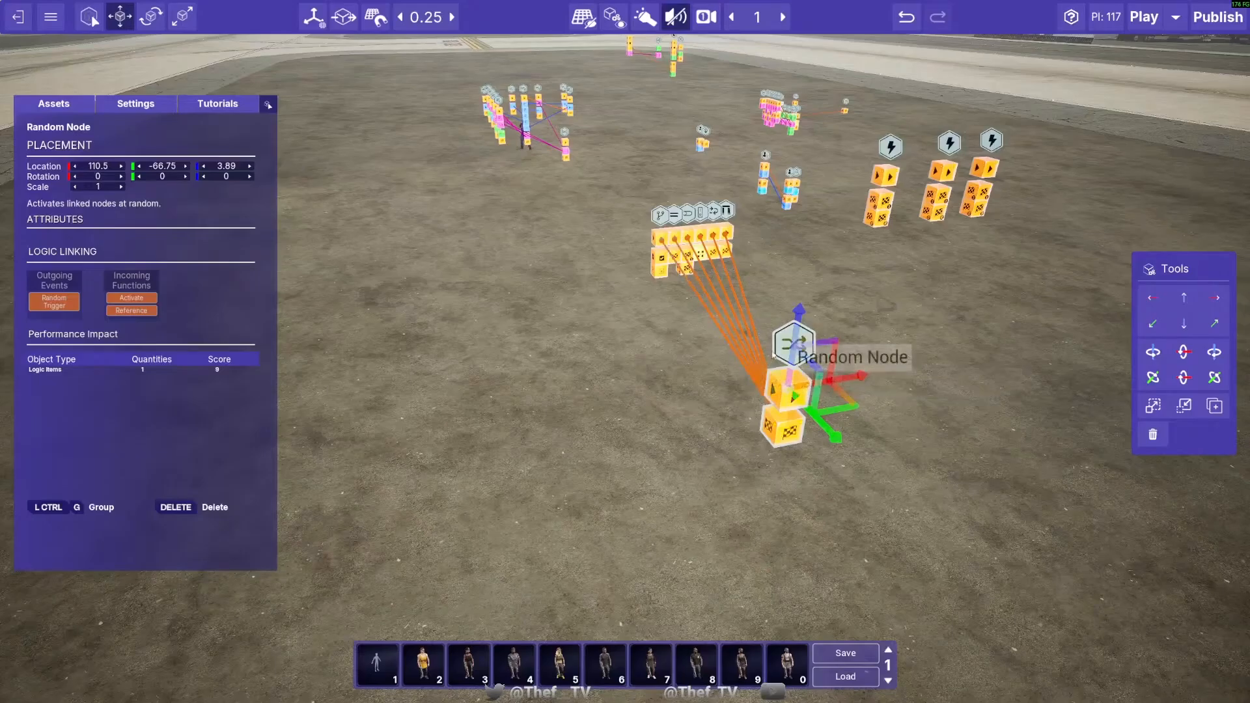
{"action": "key", "text": "w"}
{"action": "right_click_drag", "start_coordinate": [913, 418], "coordinate": [840, 437]}
{"action": "key", "text": "d"}
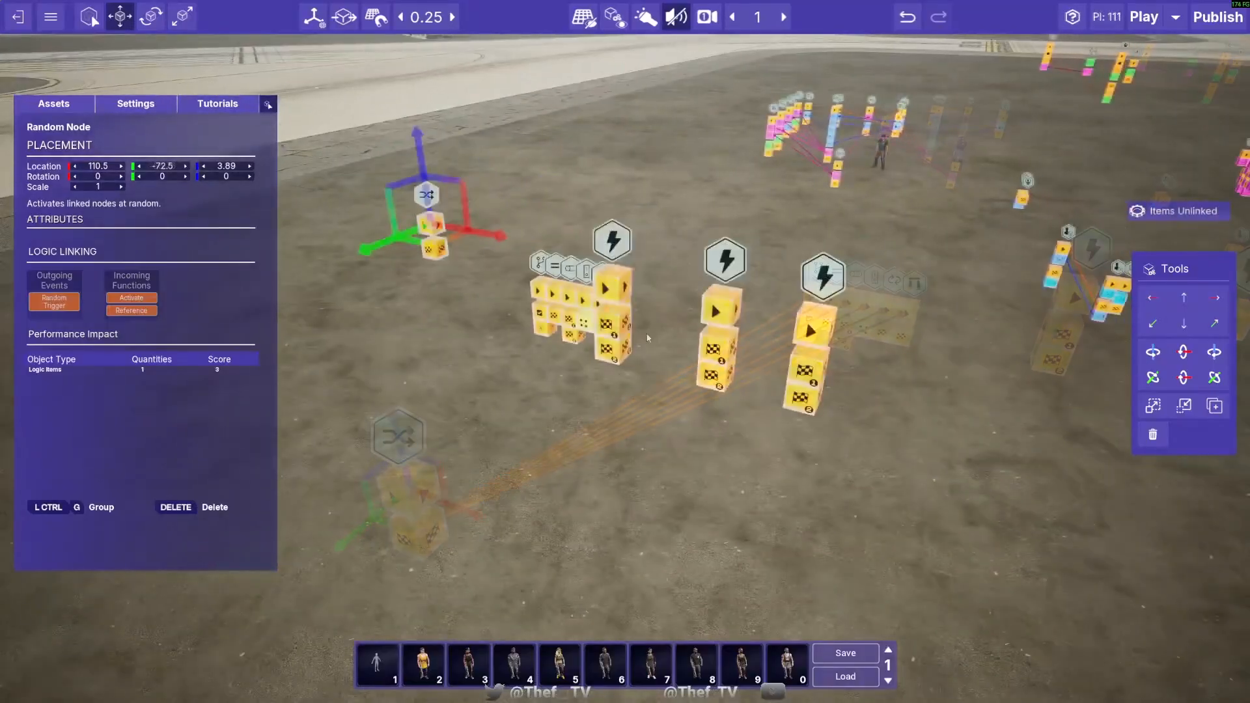
{"action": "left_click", "coordinate": [619, 280]}
- Select all three Sequence Nodes and move them together to 115, -73.25, 2.89, with the first one against the Gate Node
{"action": "left_click", "coordinate": [741, 281], "text": "ctrl"}
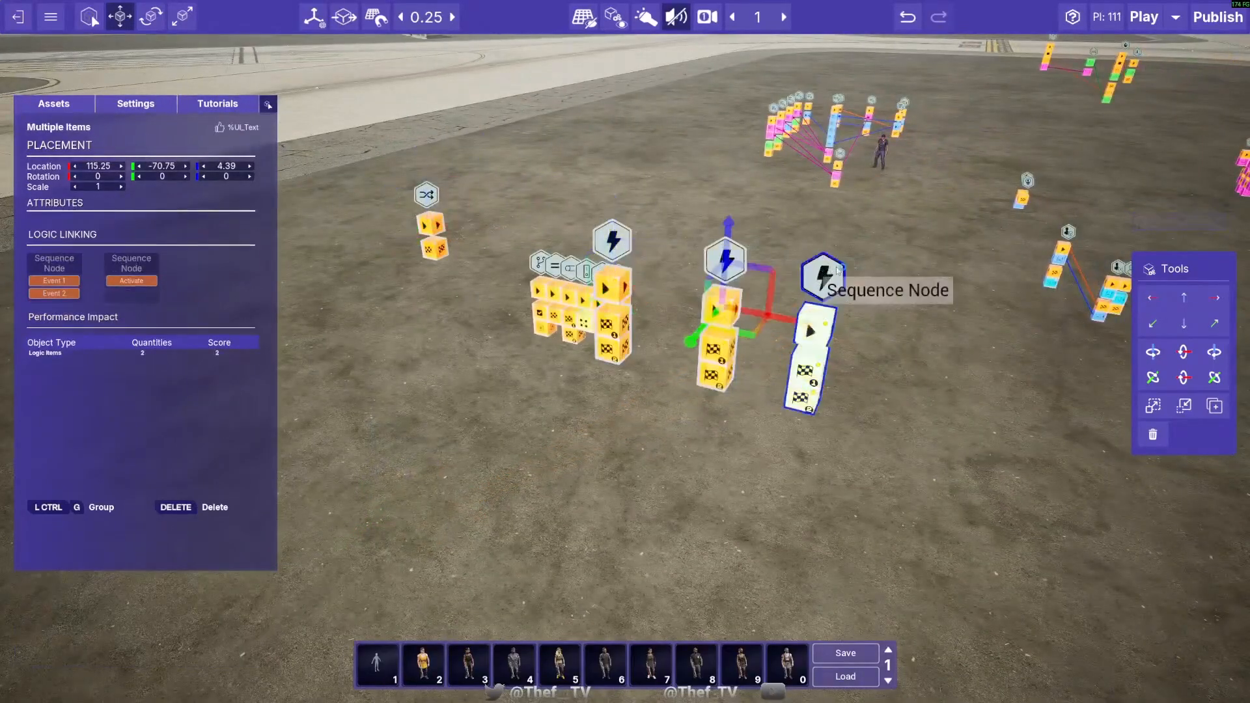
{"action": "left_click", "coordinate": [838, 298], "text": "ctrl"}
{"action": "key", "text": "w"}
{"action": "left_click_drag", "start_coordinate": [854, 352], "coordinate": [903, 348]}
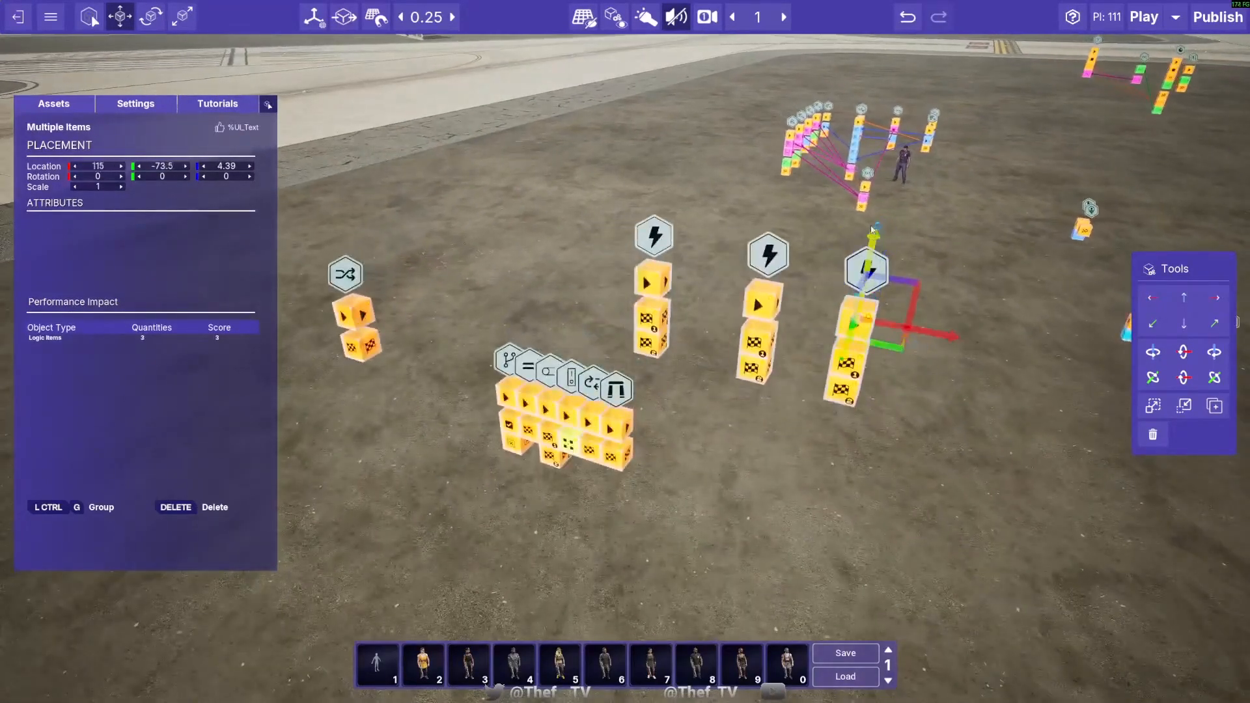
{"action": "left_click_drag", "start_coordinate": [881, 270], "coordinate": [874, 254]}
{"action": "key", "text": "q"}
{"action": "mouse_move", "coordinate": [902, 328]}
{"action": "left_mouse_down"}
{"action": "mouse_move", "coordinate": [876, 323]}
{"action": "mouse_move", "coordinate": [895, 341]}
{"action": "left_mouse_up"}
{"action": "left_click_drag", "start_coordinate": [868, 249], "coordinate": [873, 220]}
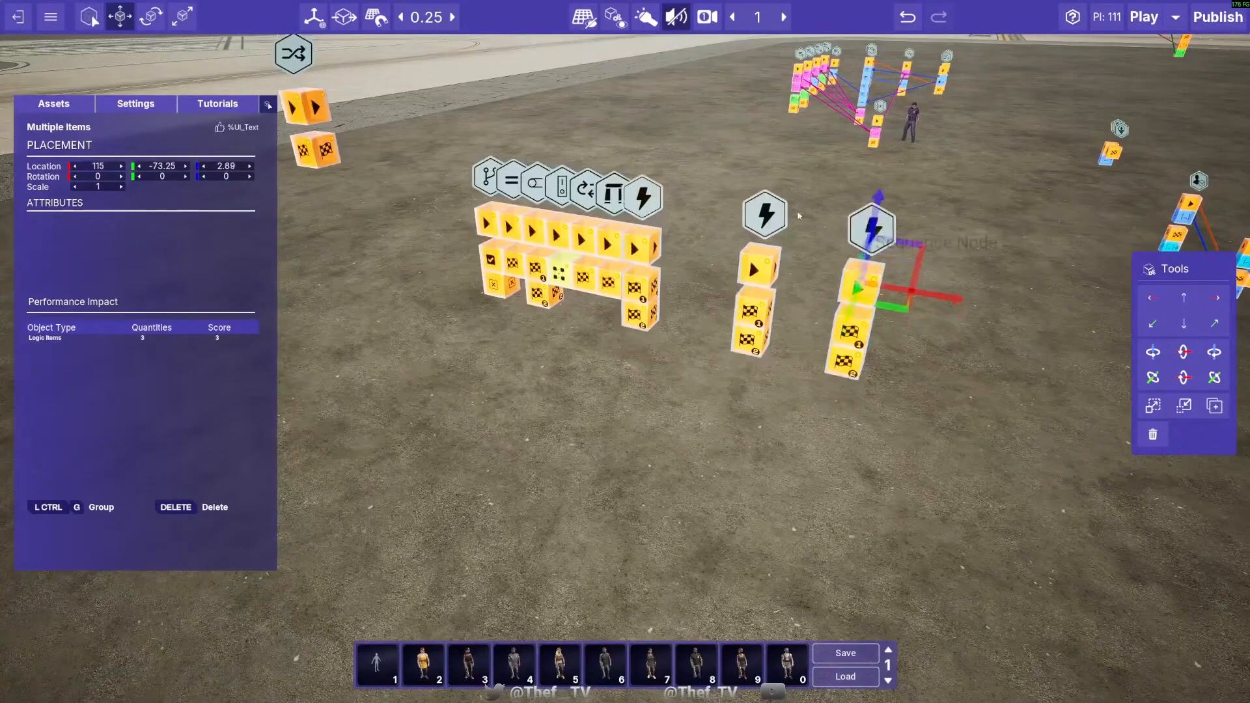
- Close up the second and third Sequence Nodes at the end of the row, placing the last one at 113.75, -73.25, 2.89
{"action": "left_click", "coordinate": [748, 226]}
{"action": "left_click_drag", "start_coordinate": [824, 278], "coordinate": [727, 262]}
{"action": "left_click", "coordinate": [872, 243]}
{"action": "left_click_drag", "start_coordinate": [926, 294], "coordinate": [767, 275]}
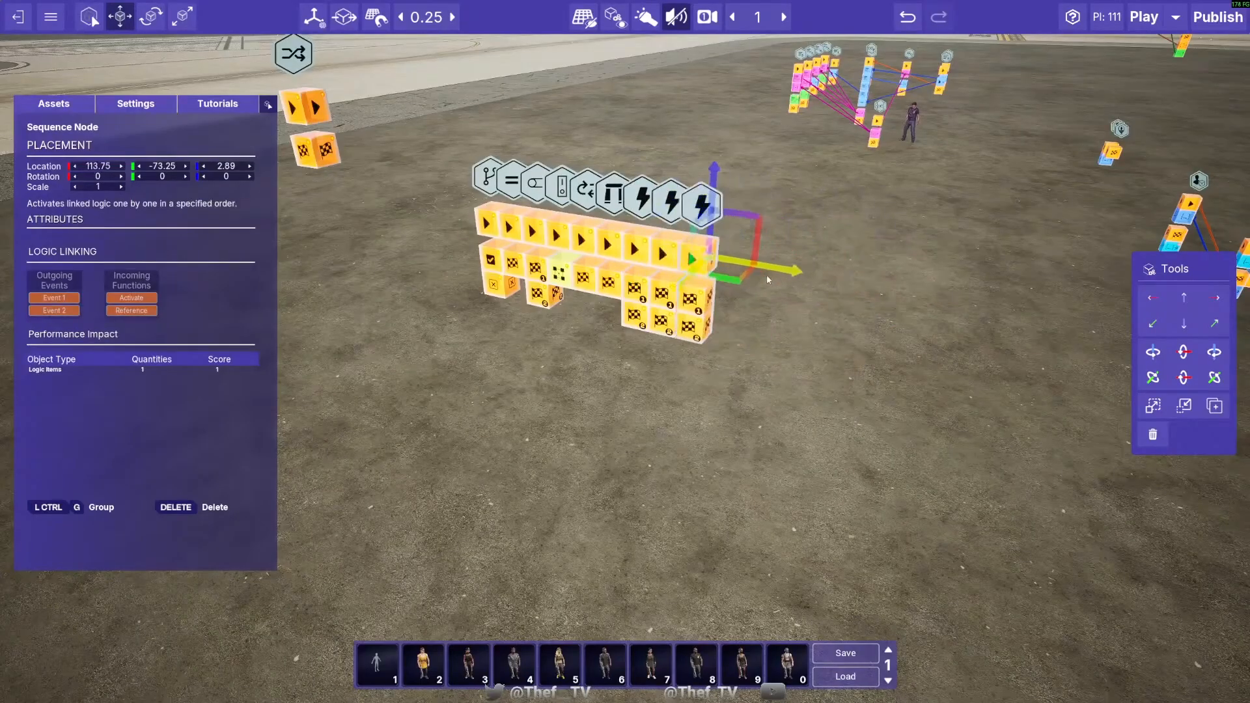
{"action": "key", "text": "a"}
{"action": "key", "text": "w"}
{"action": "left_click_drag", "start_coordinate": [721, 278], "coordinate": [738, 320]}
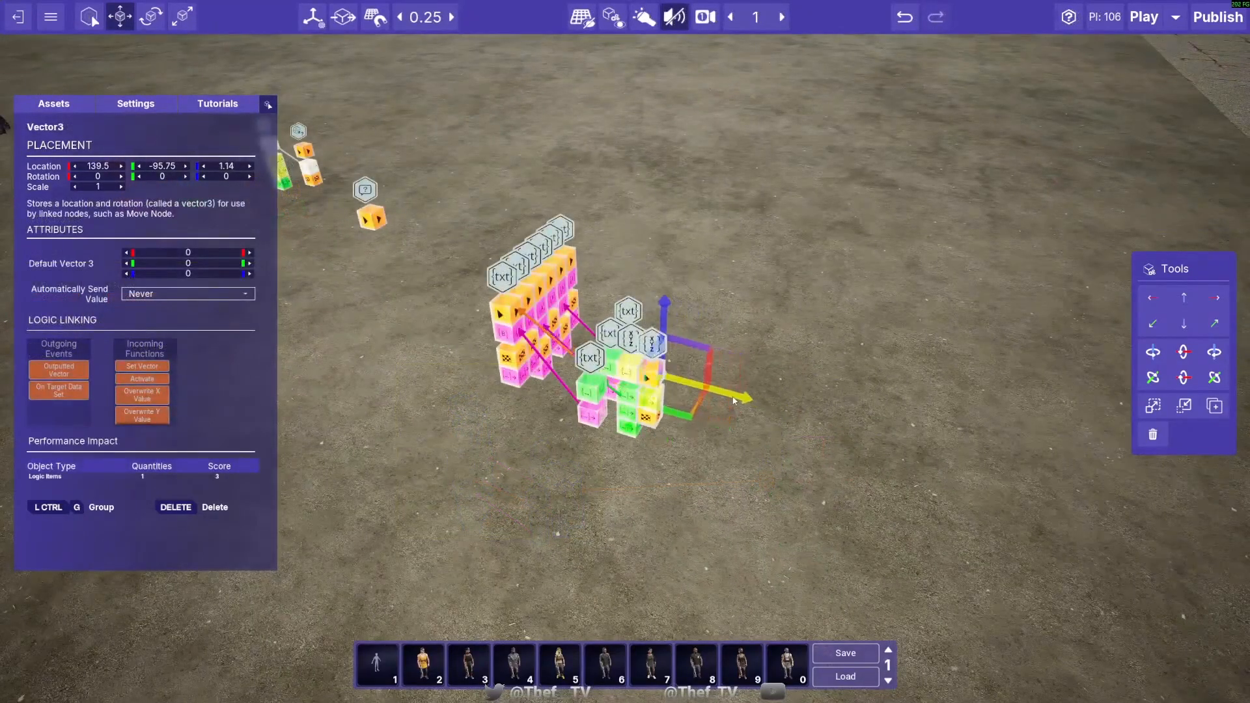
- Select the whole cluster of linked text and vector nodes, and clear the selection
{"action": "left_click", "coordinate": [718, 450]}
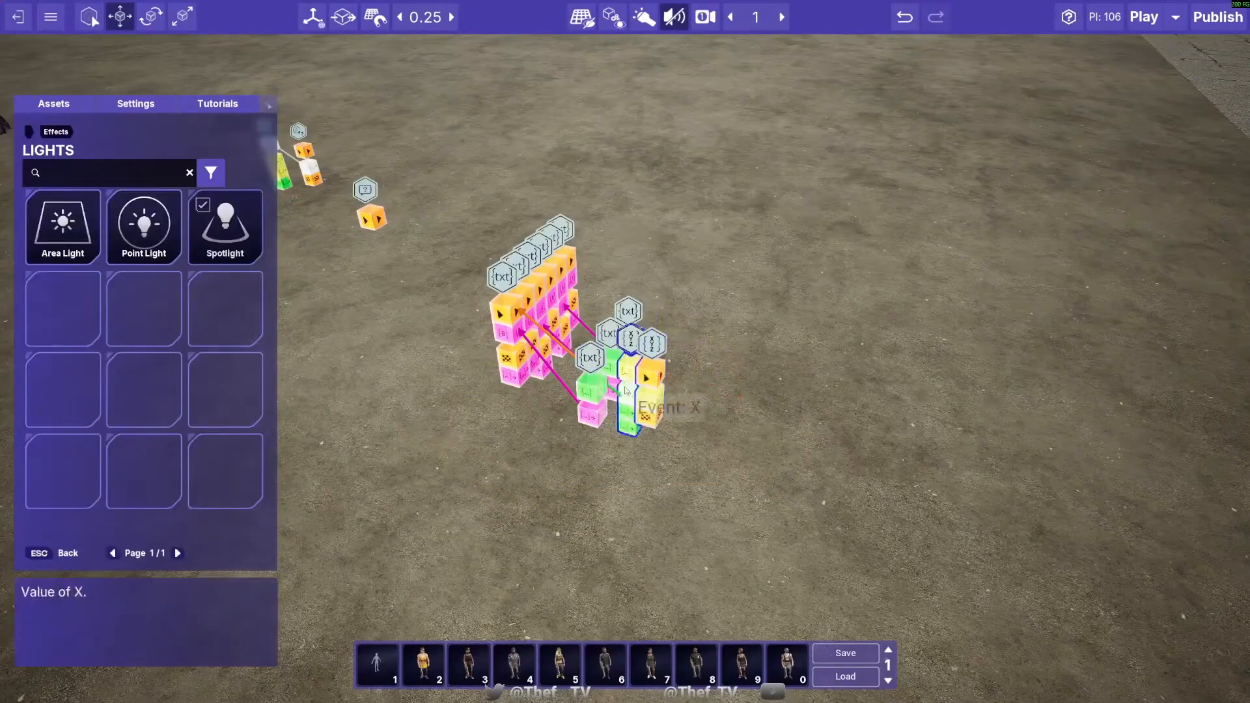
{"action": "left_click_drag", "start_coordinate": [482, 200], "coordinate": [836, 526]}
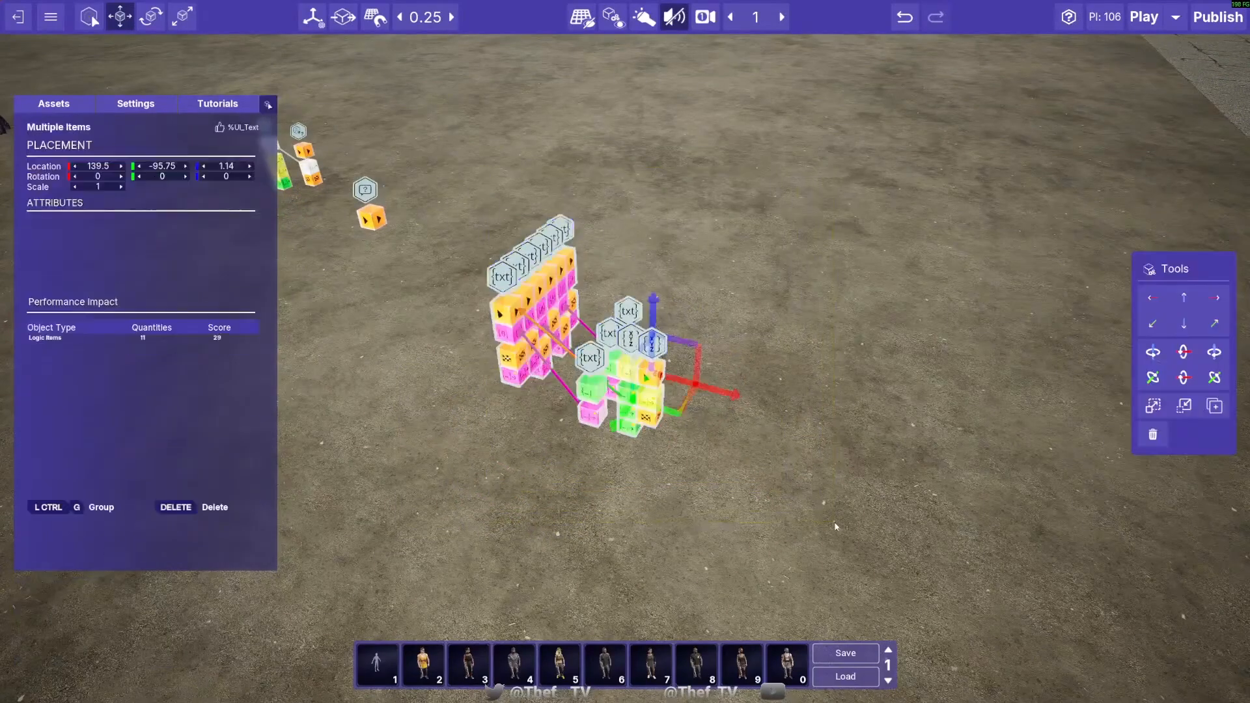
{"action": "left_click", "coordinate": [643, 513]}
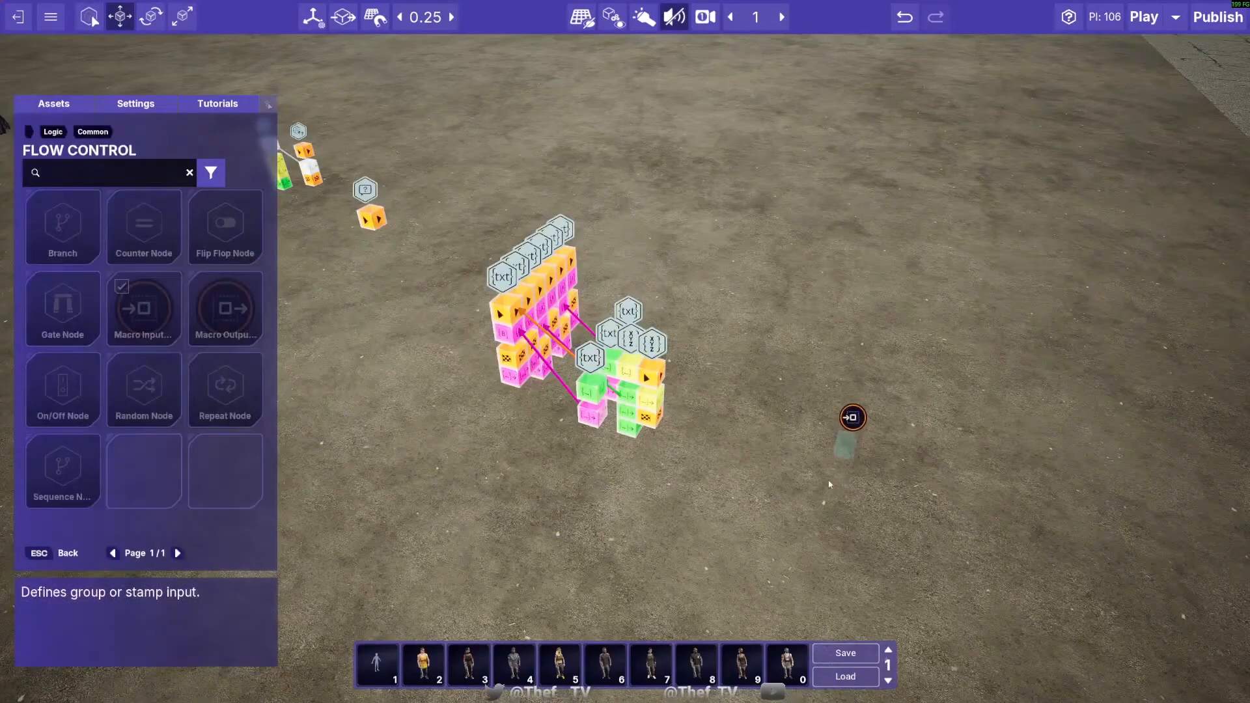
- Place a Macro Input Node on one side of the text and vector node cluster and a Macro Output Node on the other
{"action": "left_click", "coordinate": [780, 484]}
{"action": "left_click", "coordinate": [761, 533]}
{"action": "right_click", "coordinate": [762, 537]}
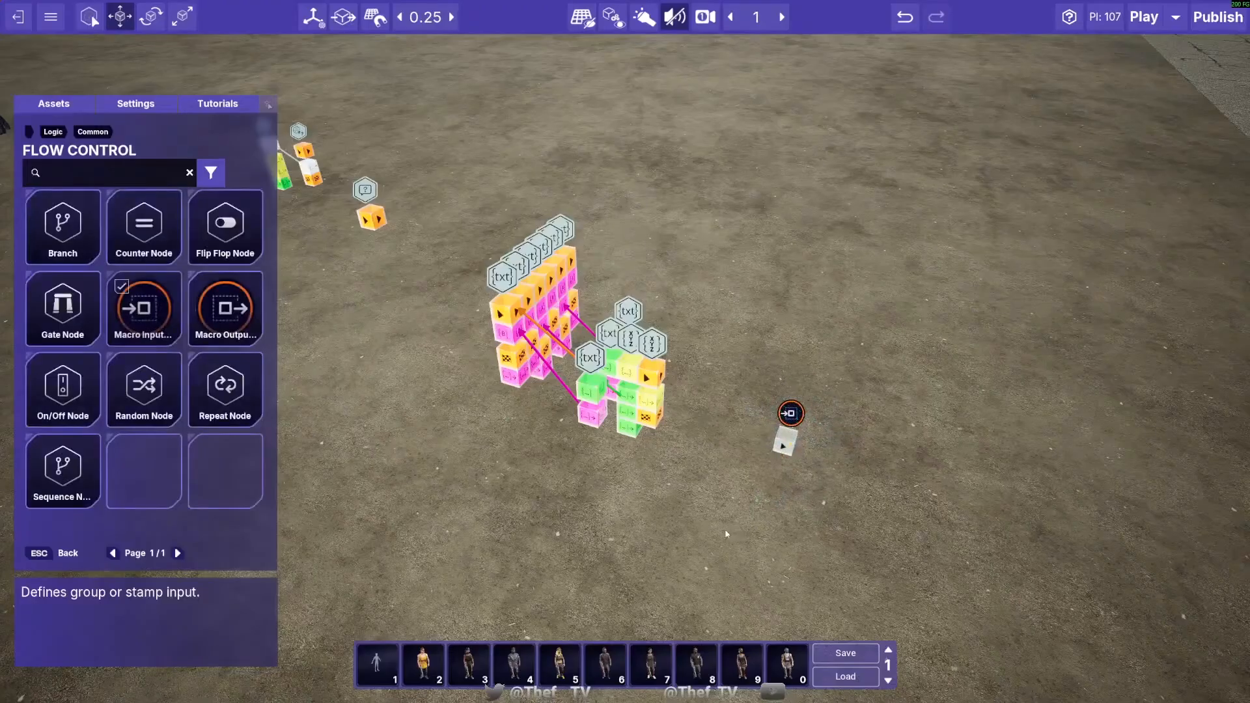
{"action": "left_click", "coordinate": [225, 309]}
{"action": "key", "text": "a"}
{"action": "left_click", "coordinate": [548, 405]}
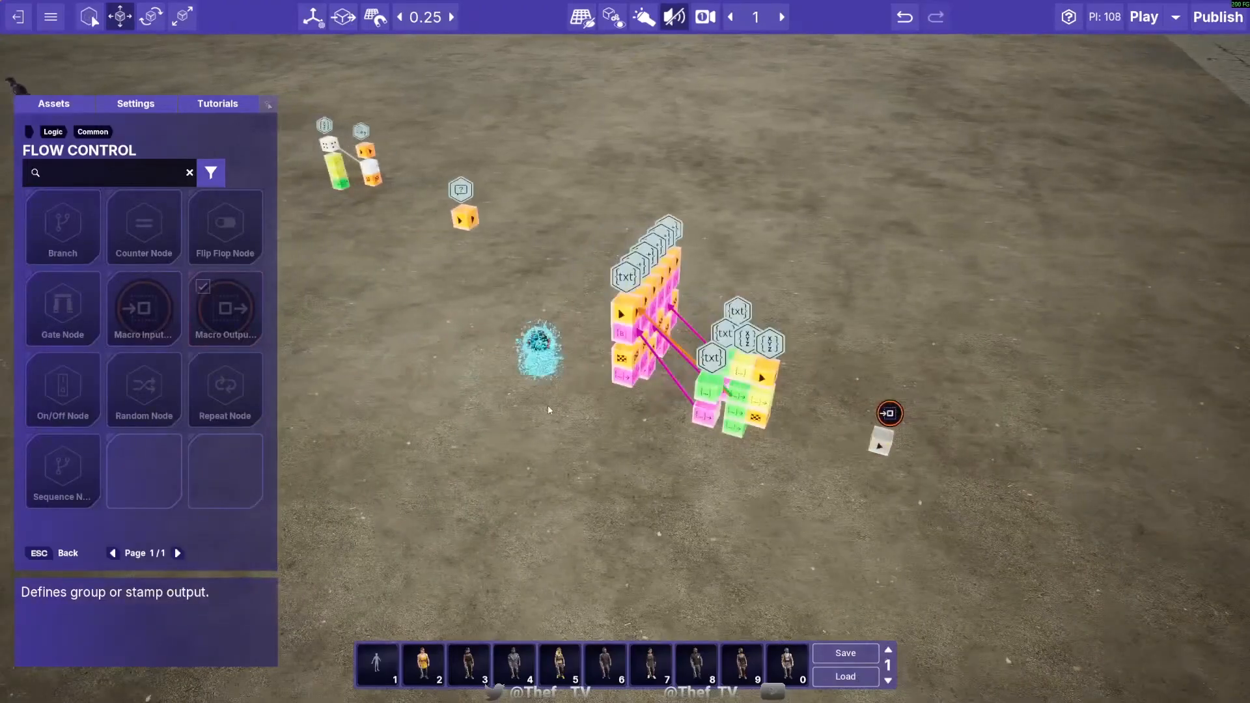
{"action": "right_click", "coordinate": [549, 405]}
- Raise and move the Macro Output Node to 137, -96.25, 2.39, behind the row of text nodes
{"action": "left_click", "coordinate": [542, 355]}
{"action": "left_click_drag", "start_coordinate": [539, 290], "coordinate": [528, 151]}
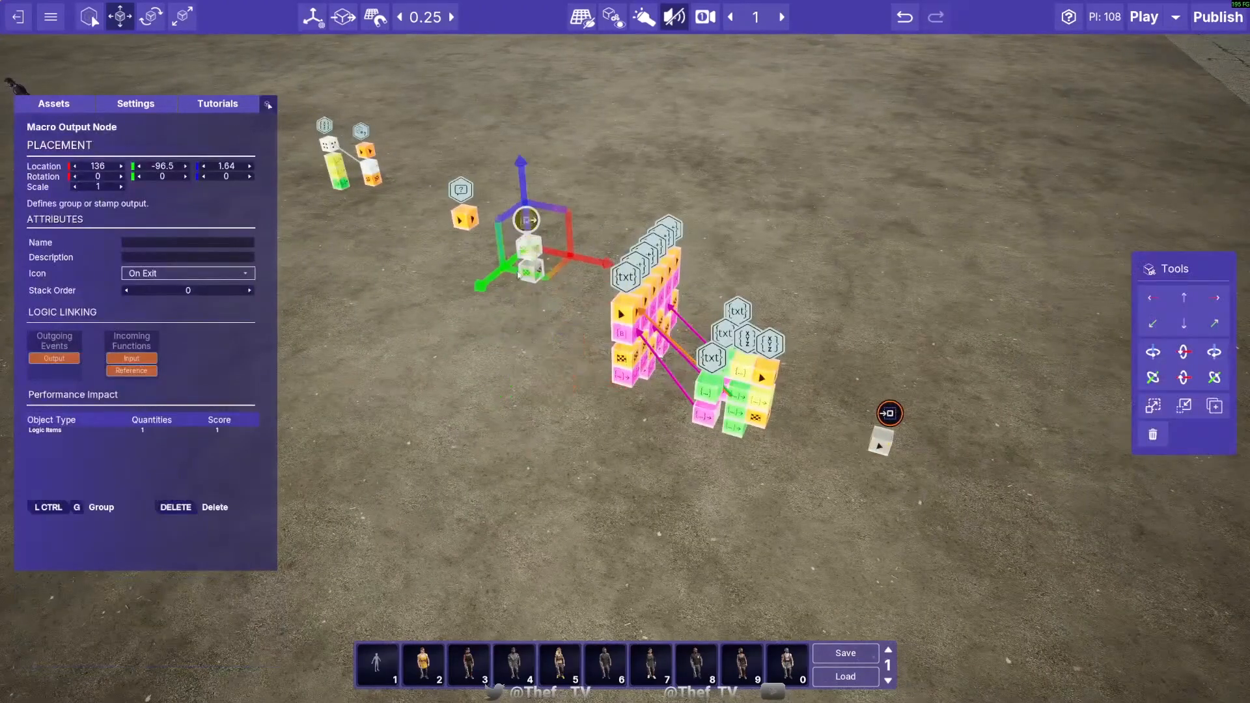
{"action": "key", "text": "w"}
{"action": "left_click_drag", "start_coordinate": [519, 355], "coordinate": [524, 204]}
{"action": "left_click_drag", "start_coordinate": [554, 308], "coordinate": [596, 319]}
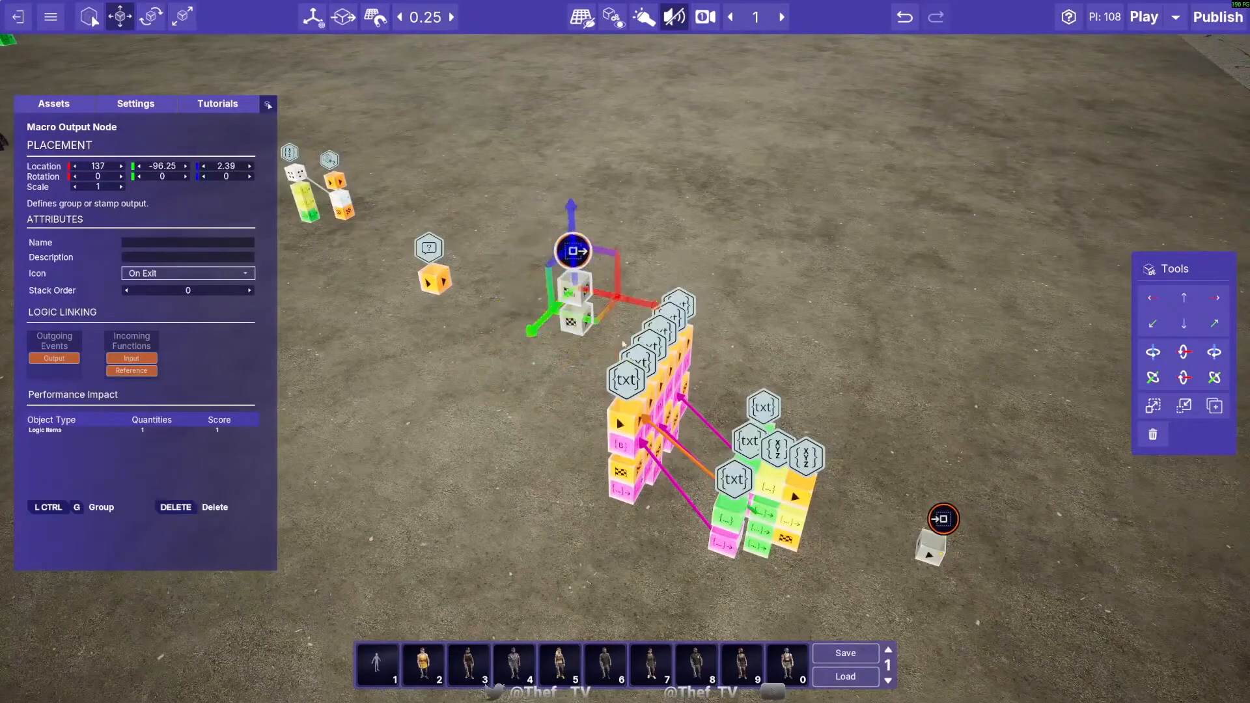
{"action": "key", "text": "s"}
- Raise and move the Macro Input Node to 141, -97, 2.14, beside the node cluster
{"action": "left_click", "coordinate": [832, 438]}
{"action": "left_click_drag", "start_coordinate": [839, 404], "coordinate": [869, 195]}
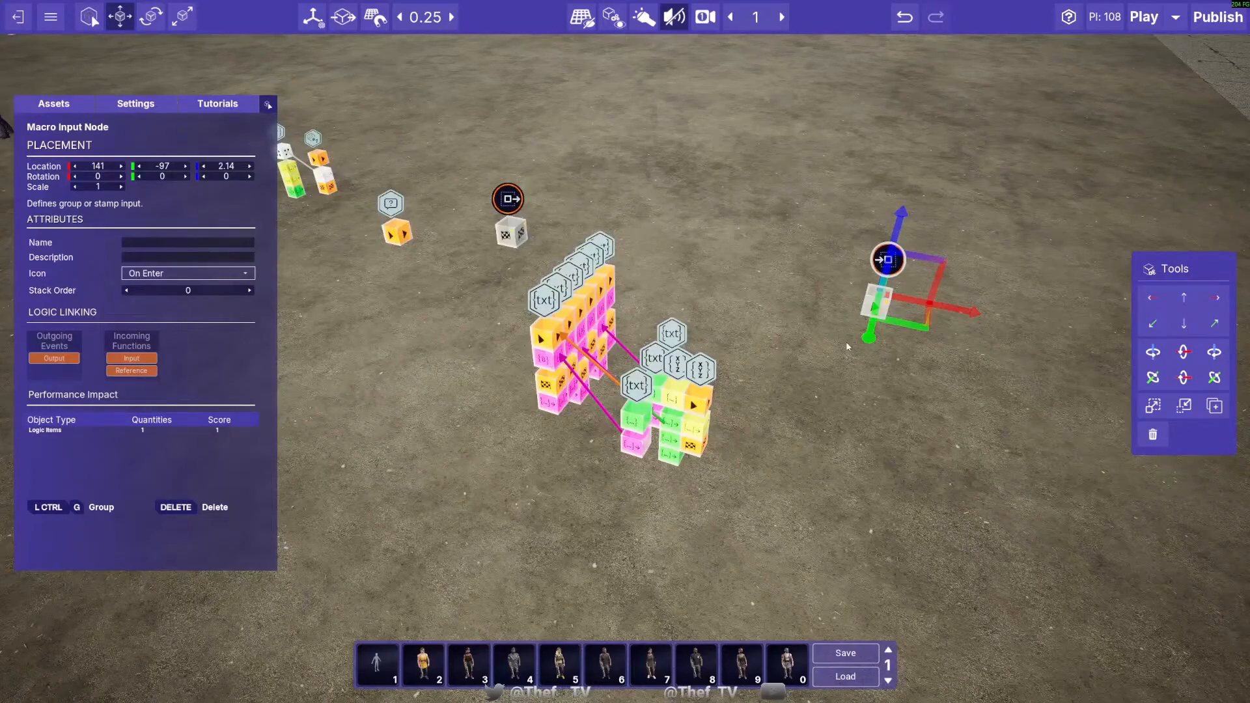
{"action": "left_click", "coordinate": [840, 387]}
{"action": "right_click_drag", "start_coordinate": [840, 387], "coordinate": [837, 351]}
{"action": "left_click", "coordinate": [791, 280]}
{"action": "key", "text": "a"}
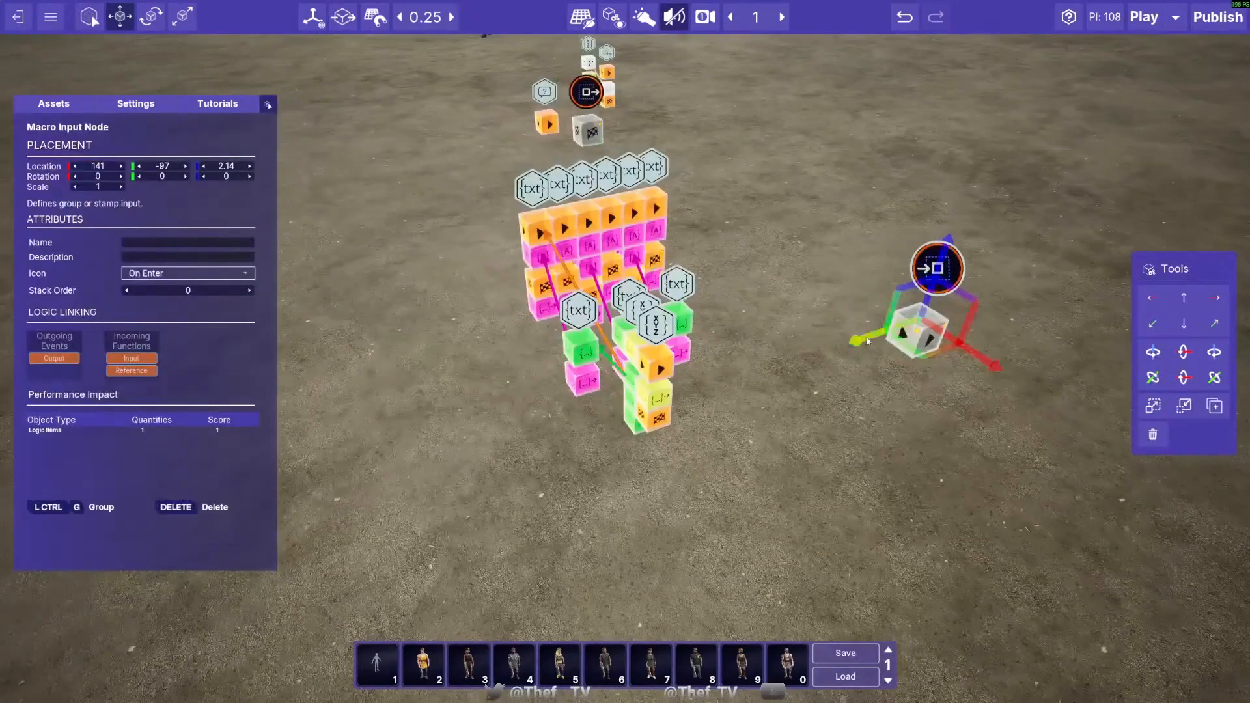
- Link the Macro Input Node to the yellow vector input of the Vector3 node
{"action": "left_click_drag", "start_coordinate": [867, 341], "coordinate": [675, 383]}
{"action": "left_click", "coordinate": [748, 460]}
{"action": "right_click_drag", "start_coordinate": [675, 383], "coordinate": [756, 384]}
{"action": "key", "text": "a"}
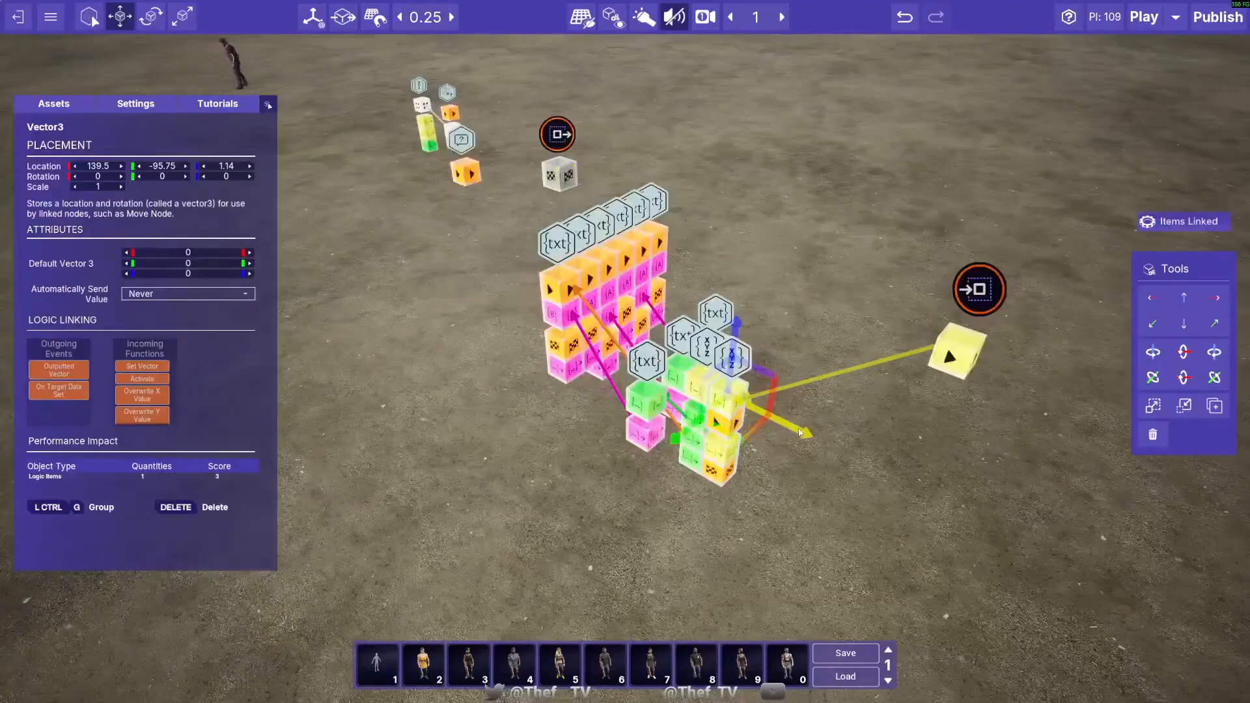
{"action": "mouse_move", "coordinate": [803, 417]}
{"action": "left_mouse_down"}
{"action": "mouse_move", "coordinate": [924, 461]}
{"action": "mouse_move", "coordinate": [803, 418]}
{"action": "left_mouse_up"}
{"action": "key", "text": "a"}
{"action": "right_click_drag", "start_coordinate": [807, 422], "coordinate": [880, 469]}
{"action": "right_click_drag", "start_coordinate": [636, 422], "coordinate": [691, 463]}
{"action": "key", "text": "a"}
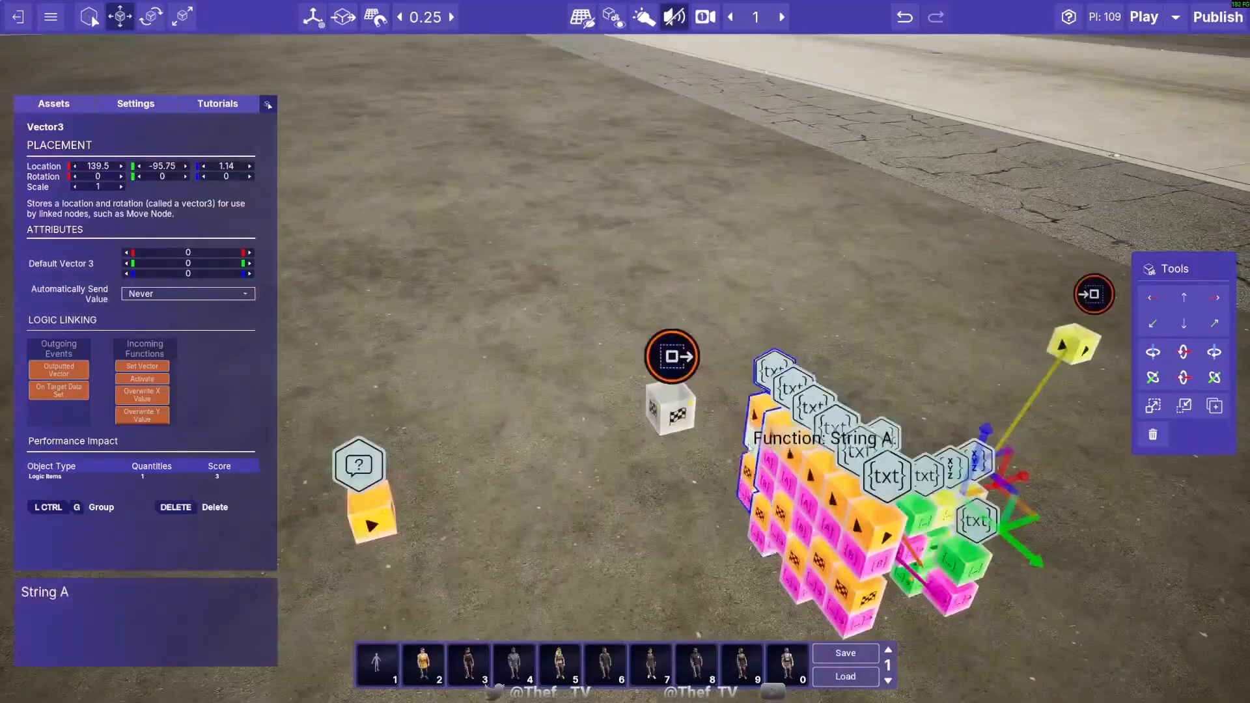
- Link the text output of the row's end concatenation node to the Macro Output Node, and move that output node to 136.5, -96.25, 2.39
{"action": "left_click_drag", "start_coordinate": [743, 495], "coordinate": [664, 427]}
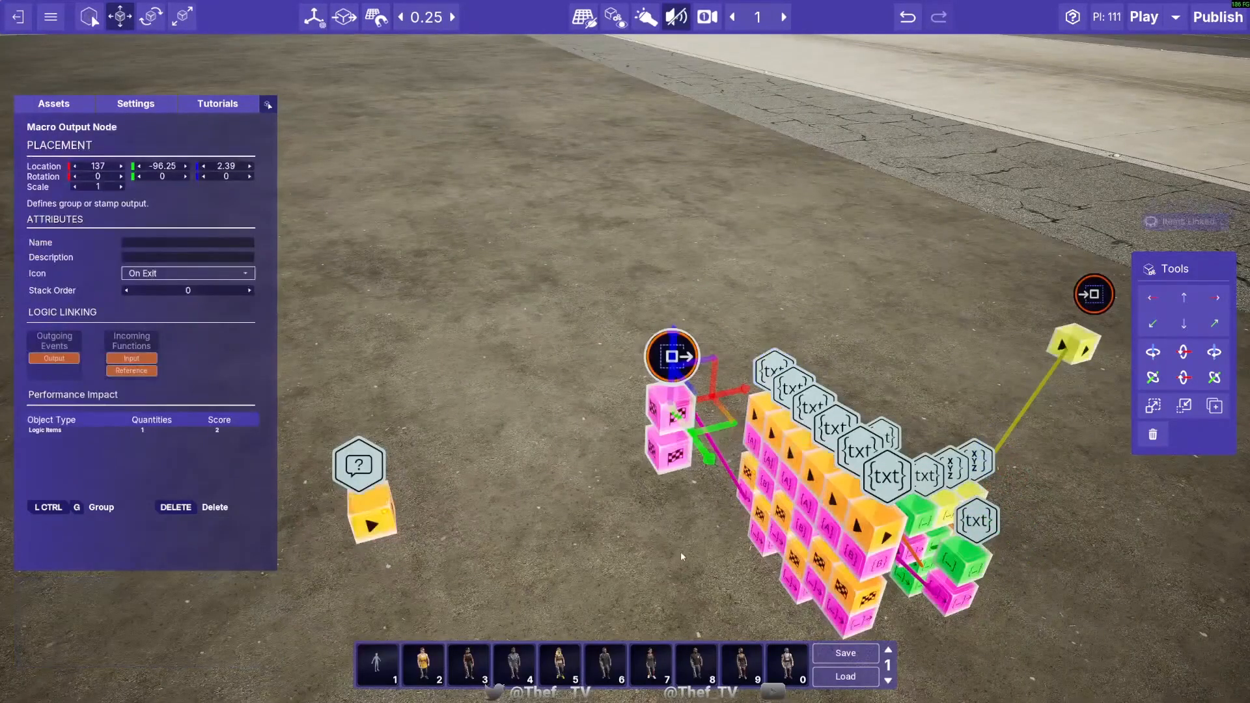
{"action": "key", "text": "d"}
{"action": "left_click_drag", "start_coordinate": [555, 392], "coordinate": [479, 408]}
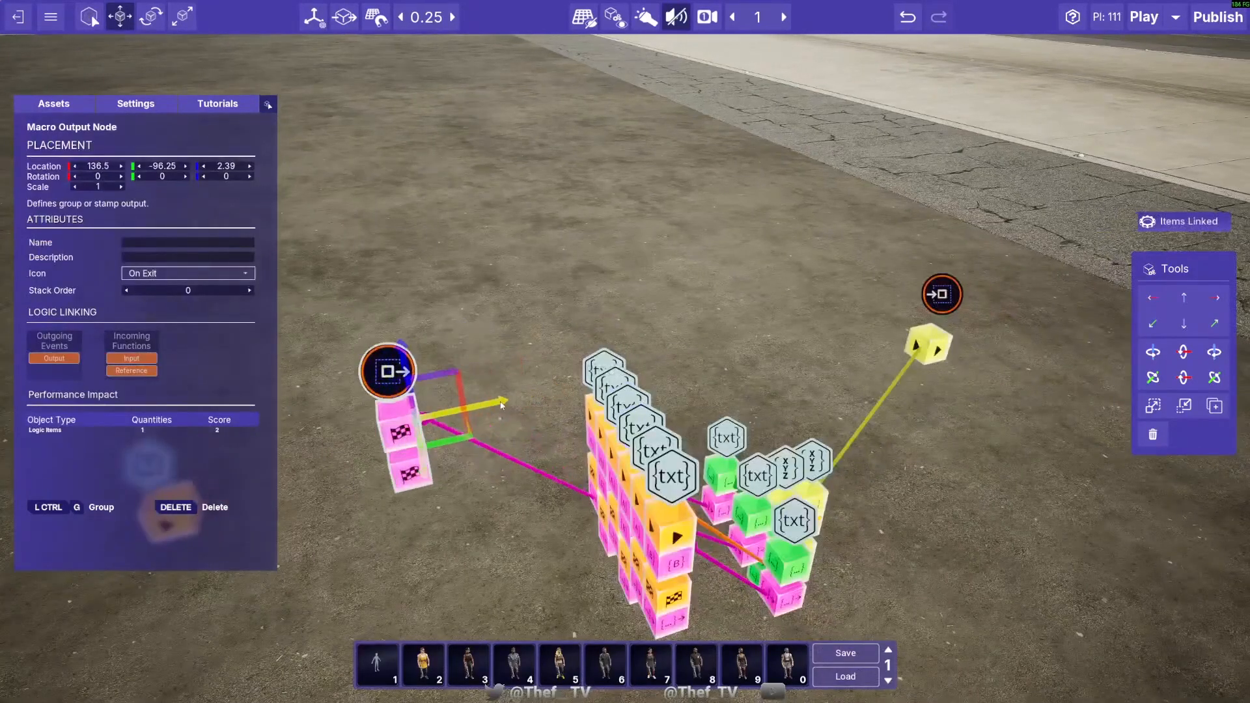
{"action": "key", "text": "d"}
{"action": "right_click_drag", "start_coordinate": [494, 495], "coordinate": [492, 499]}
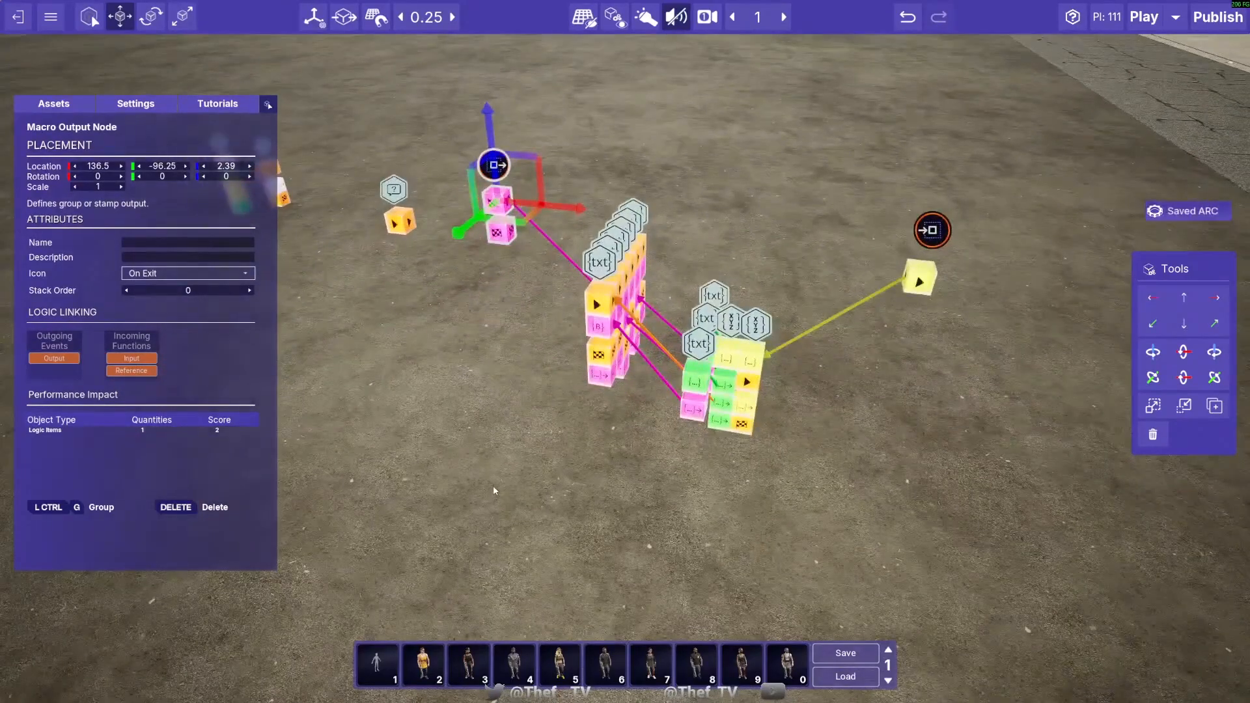
- Duplicate the Macro Input Node to 141, -95.25, 2.14 and link the copy to the orange activation input of the Vector3 node
{"action": "left_click", "coordinate": [932, 230]}
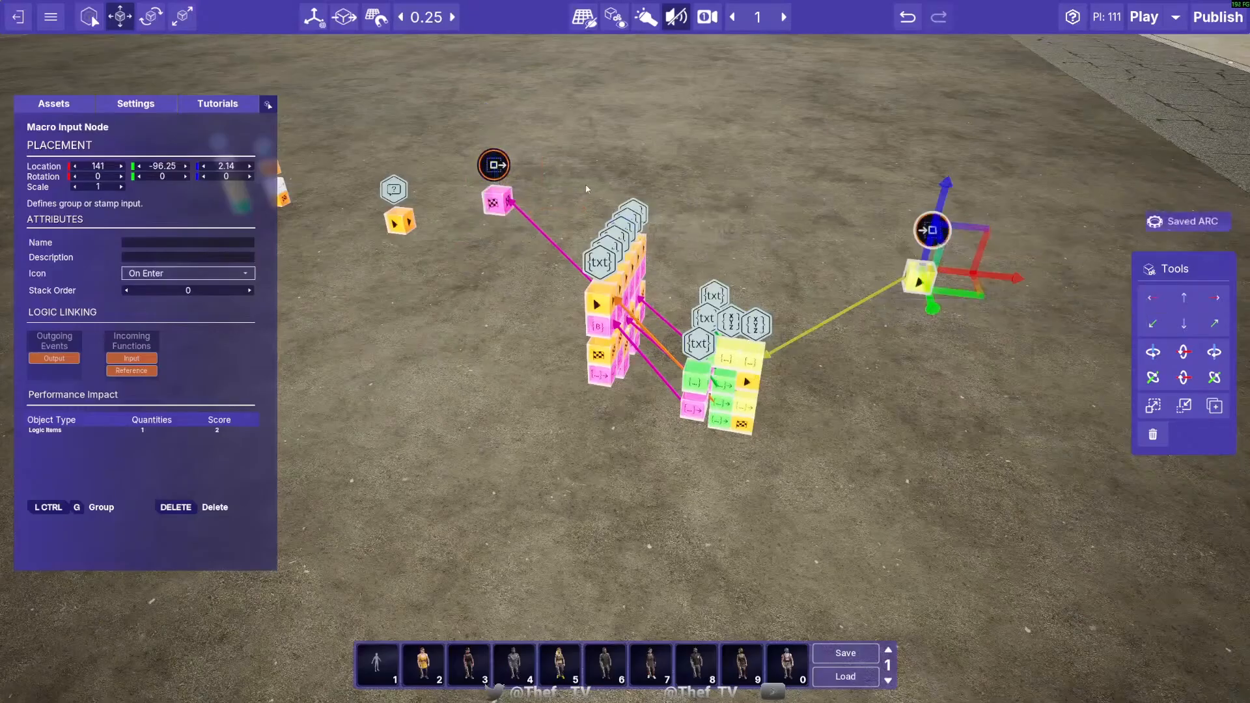
{"action": "left_click", "coordinate": [495, 165]}
{"action": "right_click_drag", "start_coordinate": [651, 325], "coordinate": [847, 365]}
{"action": "right_click_drag", "start_coordinate": [758, 431], "coordinate": [625, 428]}
{"action": "left_click", "coordinate": [811, 367]}
{"action": "right_click_drag", "start_coordinate": [811, 368], "coordinate": [782, 345]}
{"action": "left_click_drag", "start_coordinate": [697, 441], "coordinate": [532, 440], "text": "alt"}
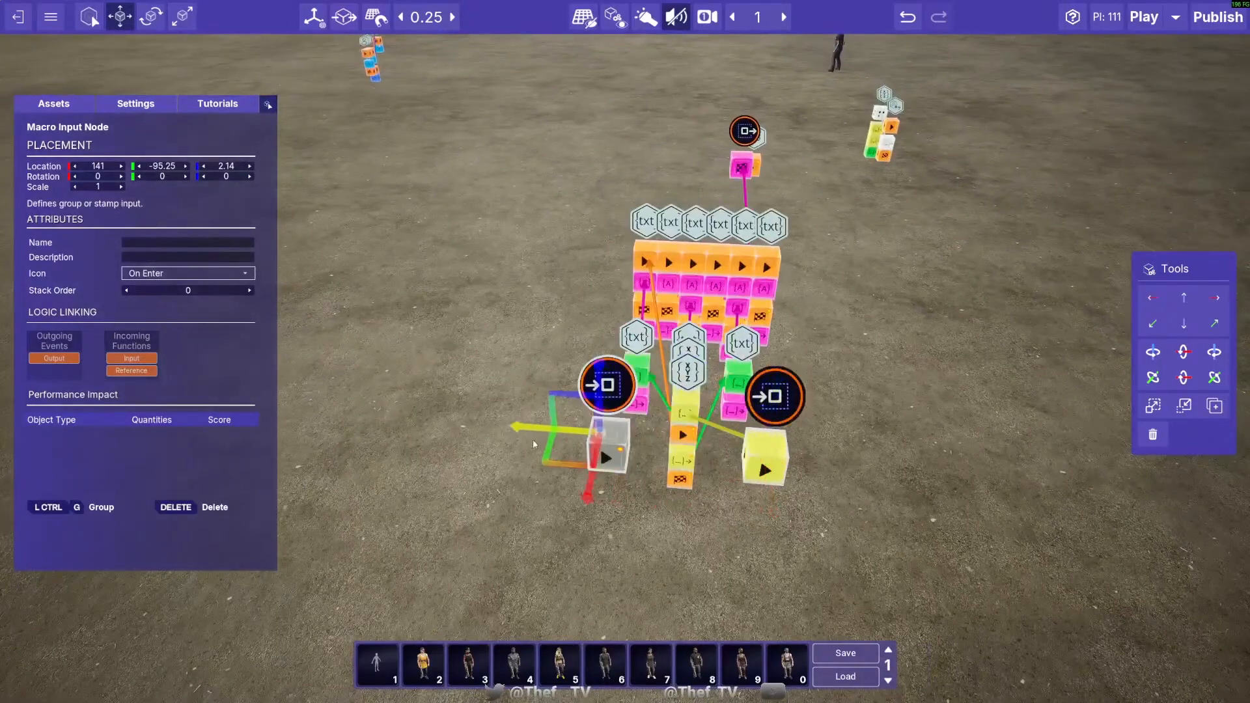
{"action": "left_click", "coordinate": [623, 486]}
{"action": "left_click_drag", "start_coordinate": [626, 473], "coordinate": [682, 454]}
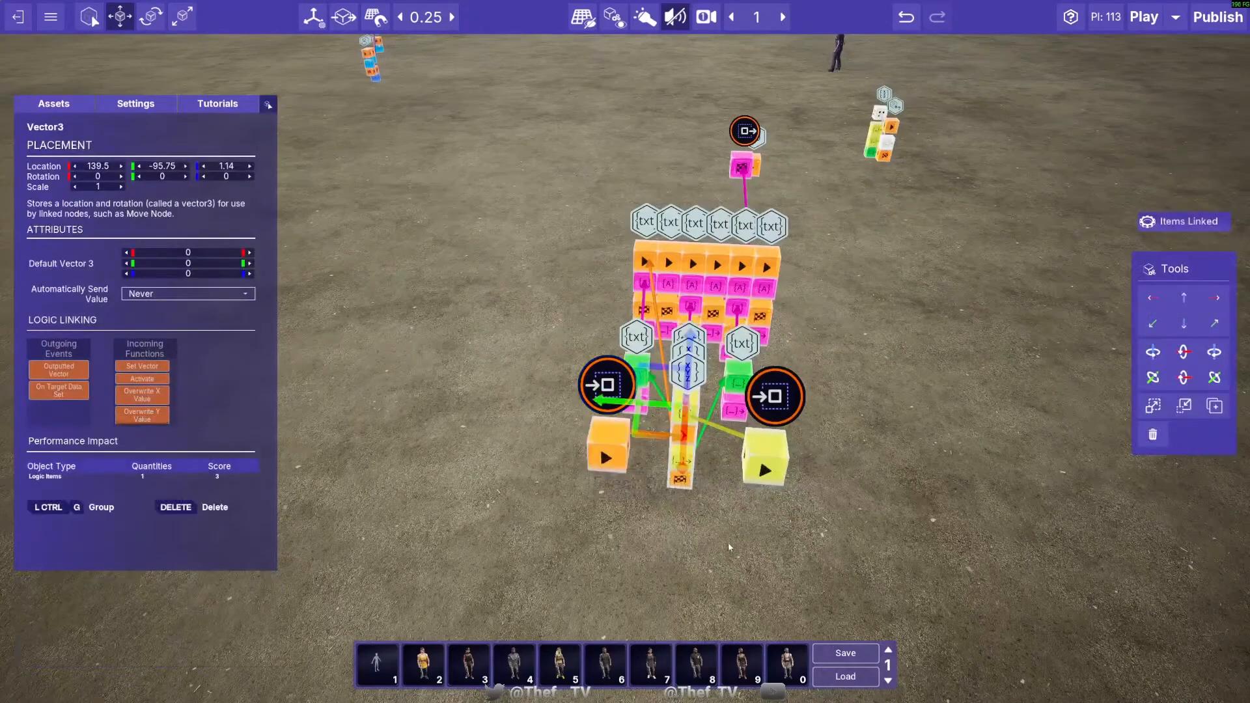
- Duplicate the Macro Output Node to 136.5, -97, 2.39 and link the end text node's On Text Concatenated event to the copy
{"action": "key", "text": "d"}
{"action": "key", "text": "d"}
{"action": "right_click_drag", "start_coordinate": [728, 542], "coordinate": [612, 521]}
{"action": "right_click_drag", "start_coordinate": [627, 459], "coordinate": [521, 443]}
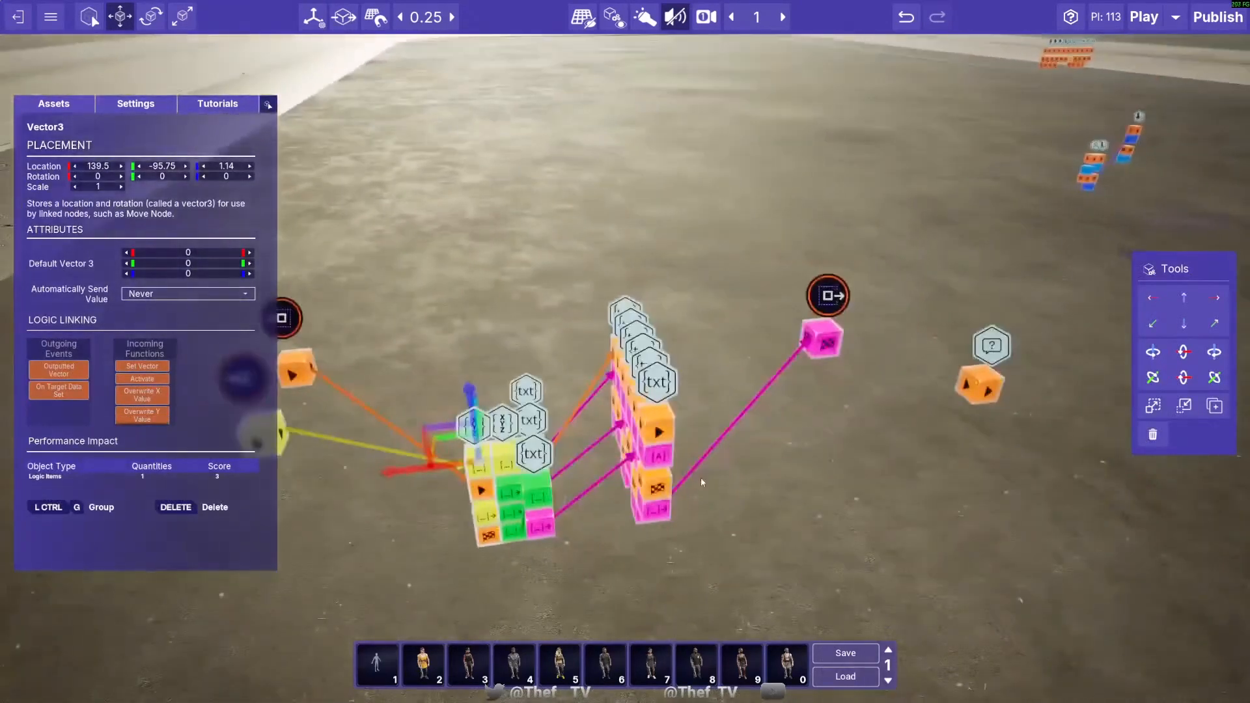
{"action": "key", "text": "d"}
{"action": "left_click", "coordinate": [743, 294]}
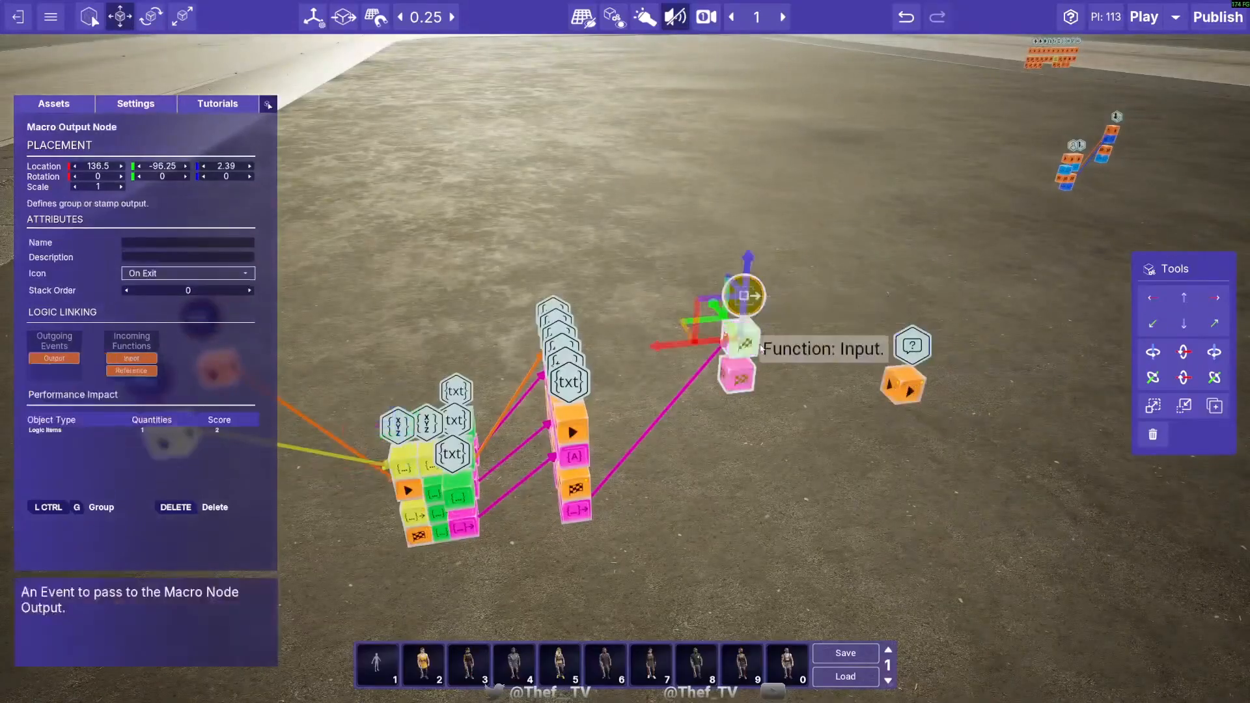
{"action": "left_click_drag", "start_coordinate": [718, 310], "coordinate": [754, 355], "text": "alt"}
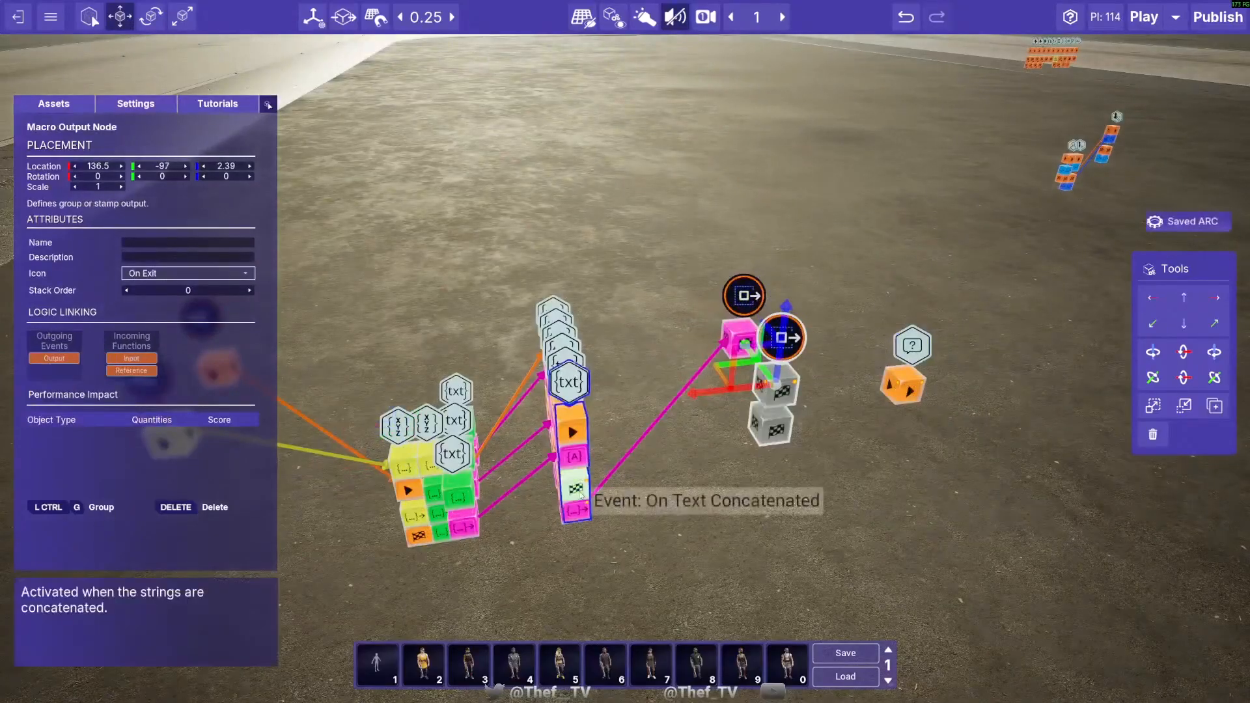
{"action": "left_click_drag", "start_coordinate": [579, 490], "coordinate": [773, 396]}
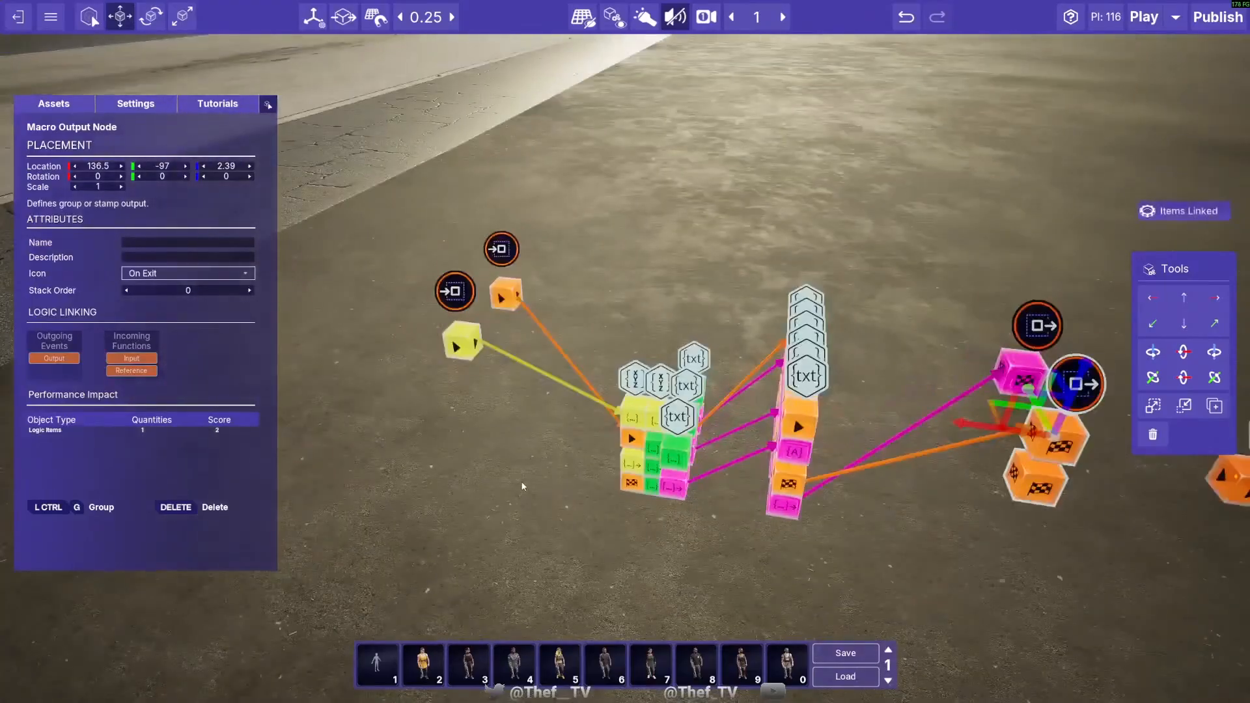
- Name the orange Macro Input Node "Stringify Vector" and the yellow Macro Input Node "Vector"
{"action": "right_click_drag", "start_coordinate": [522, 484], "coordinate": [519, 481]}
{"action": "left_click", "coordinate": [547, 394]}
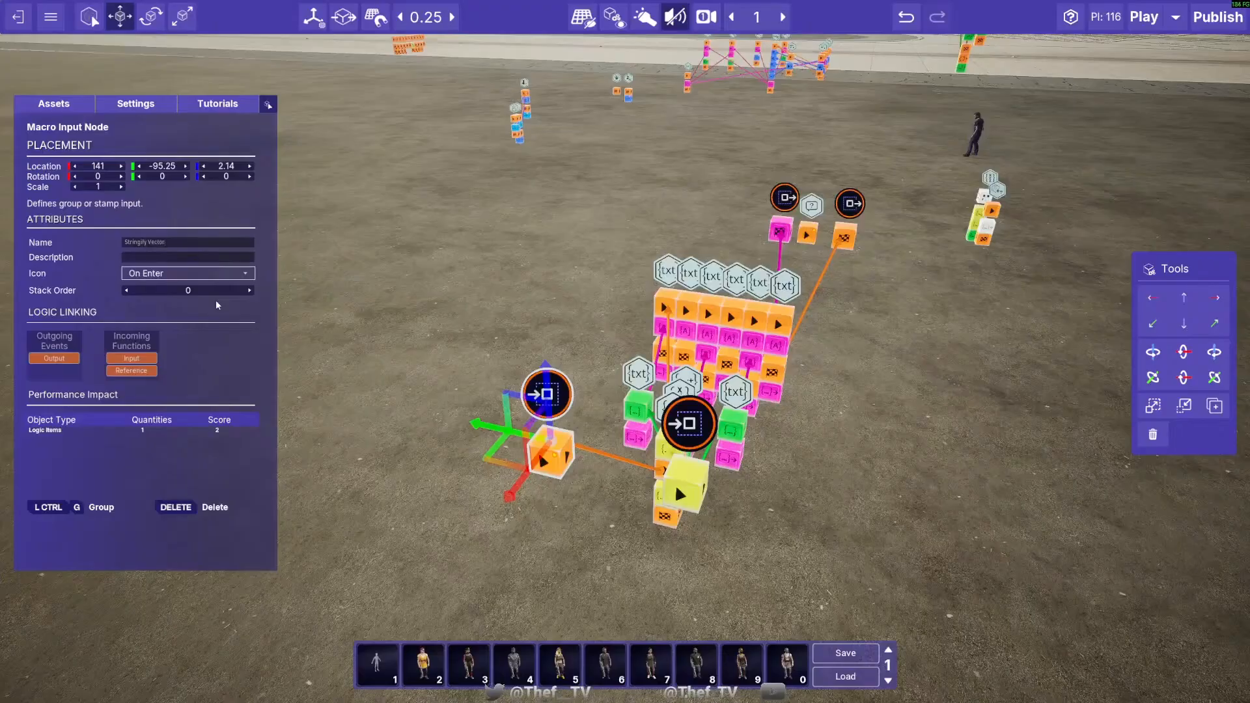
{"action": "left_click", "coordinate": [689, 424]}
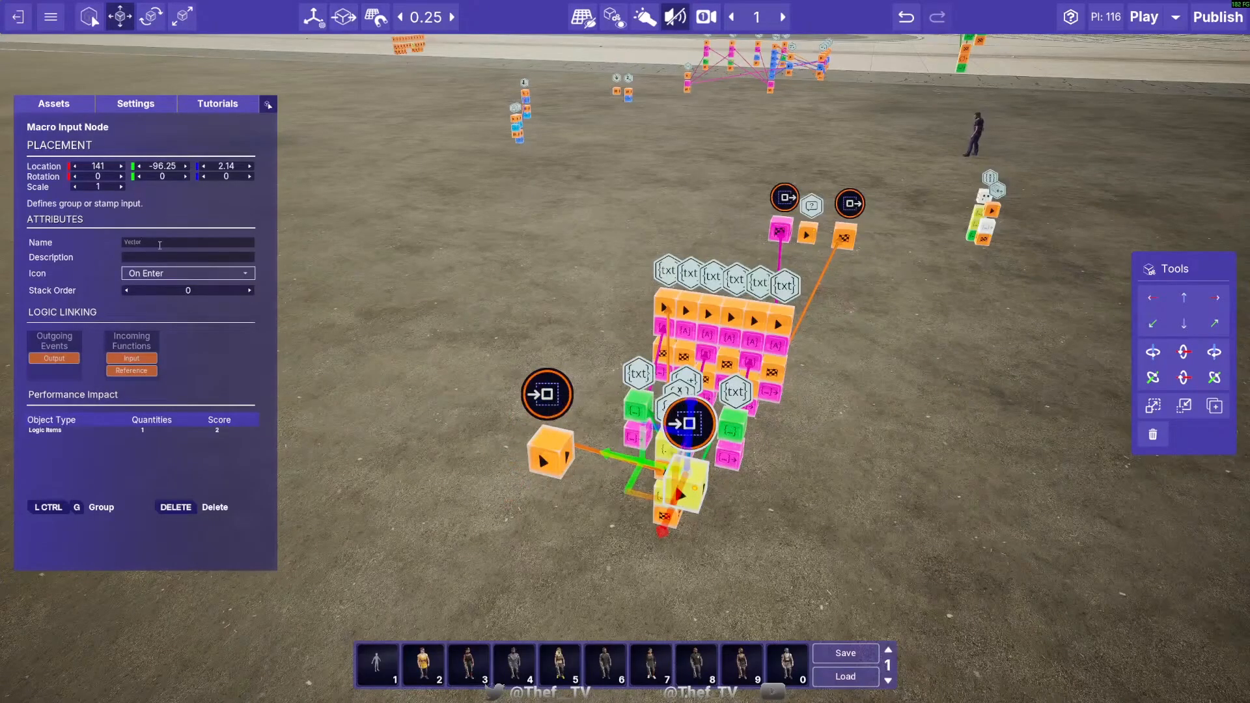
- Set the icon of the Stringify Vector Macro Input Node to Play
{"action": "left_click", "coordinate": [547, 399]}
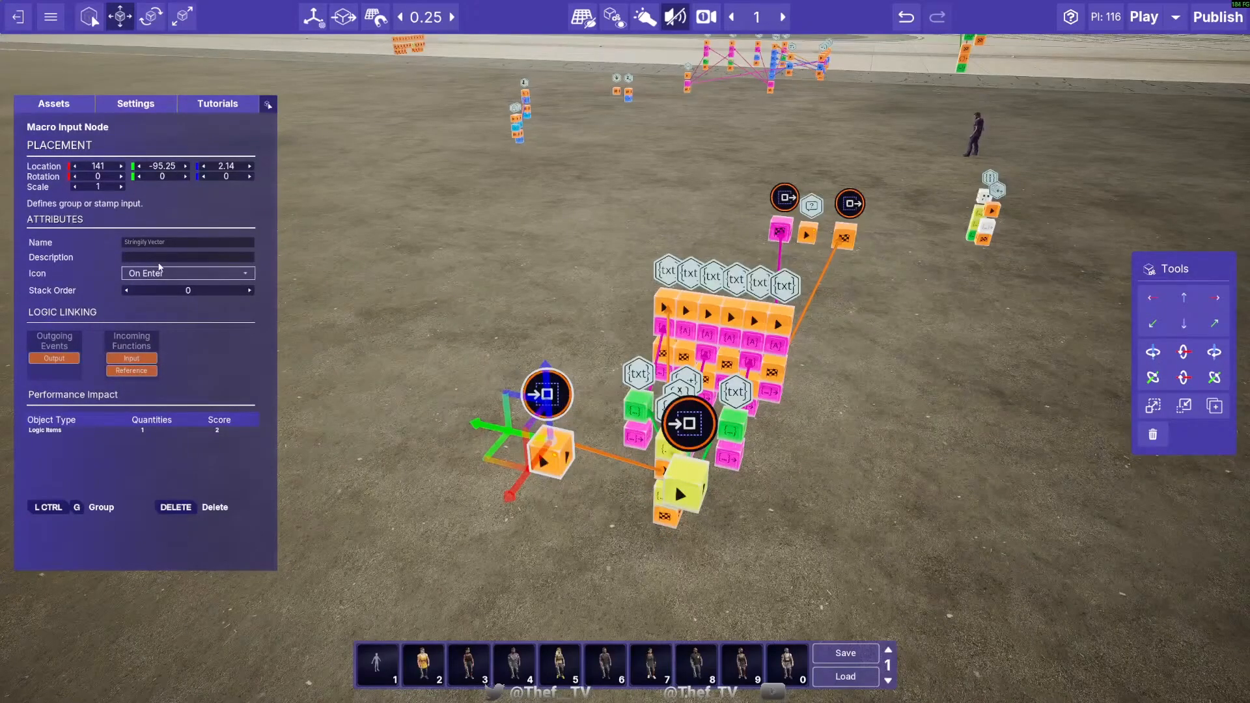
{"action": "left_click", "coordinate": [158, 271]}
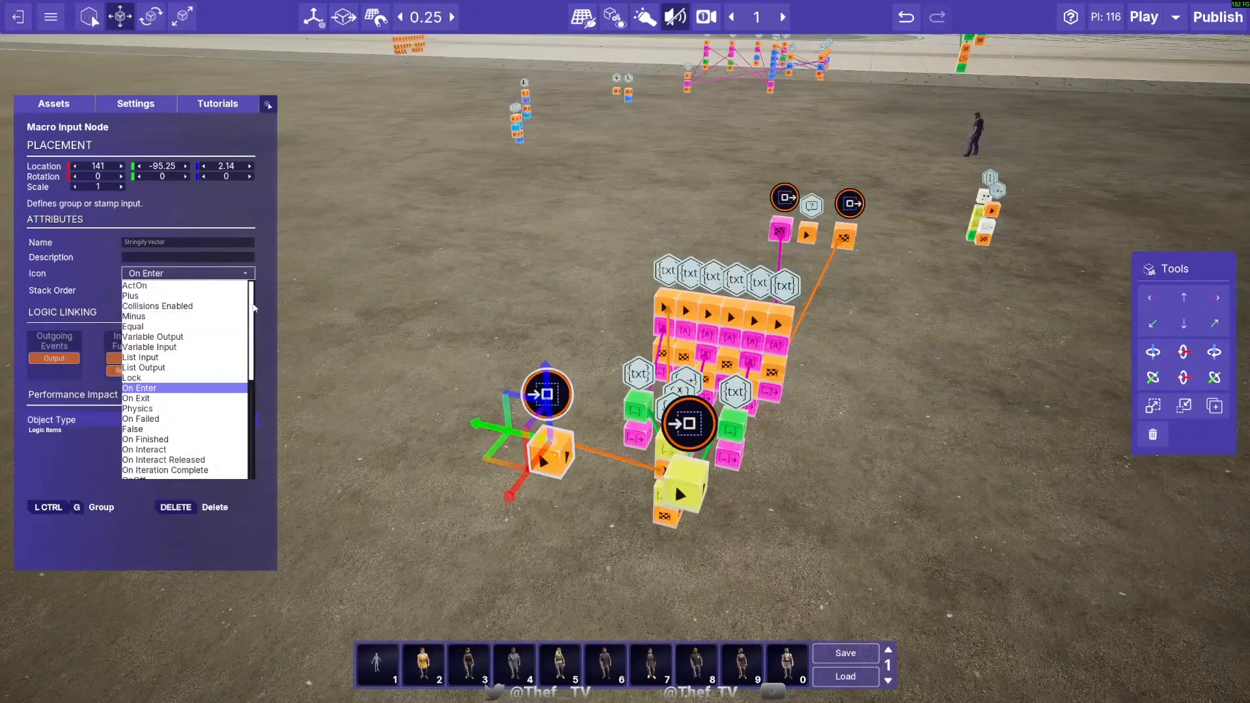
{"action": "left_click_drag", "start_coordinate": [253, 310], "coordinate": [252, 413]}
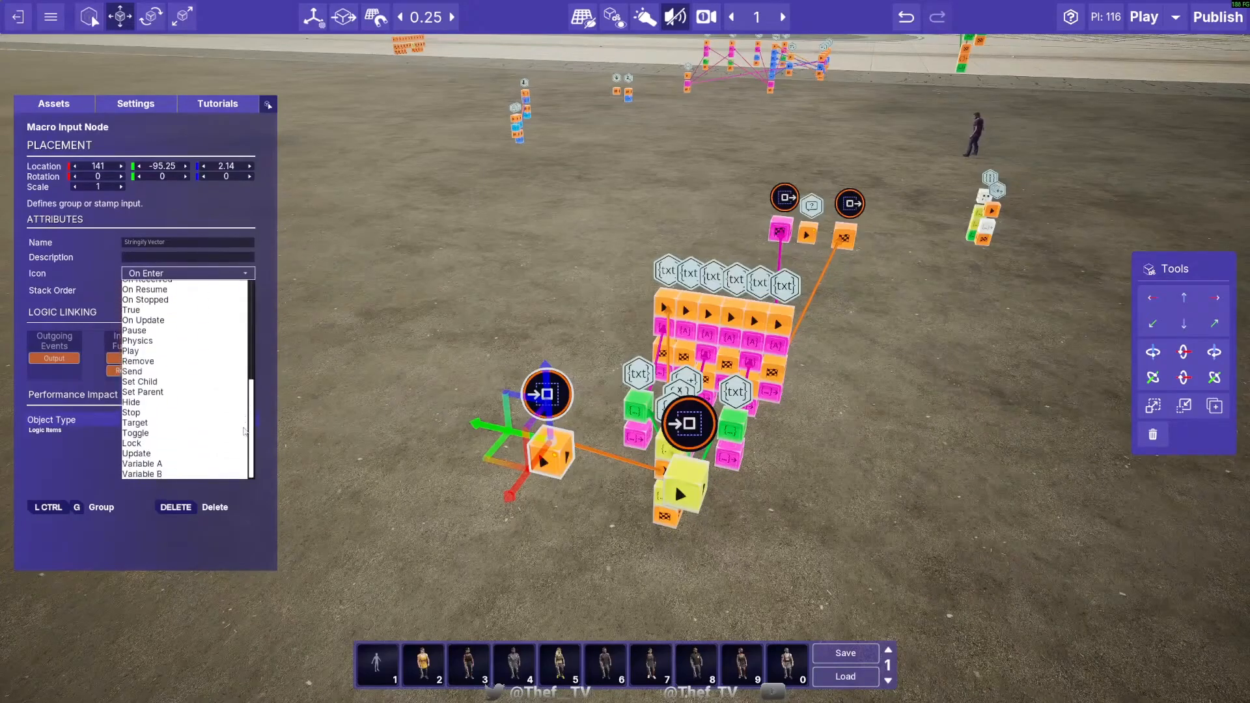
{"action": "left_click", "coordinate": [160, 353]}
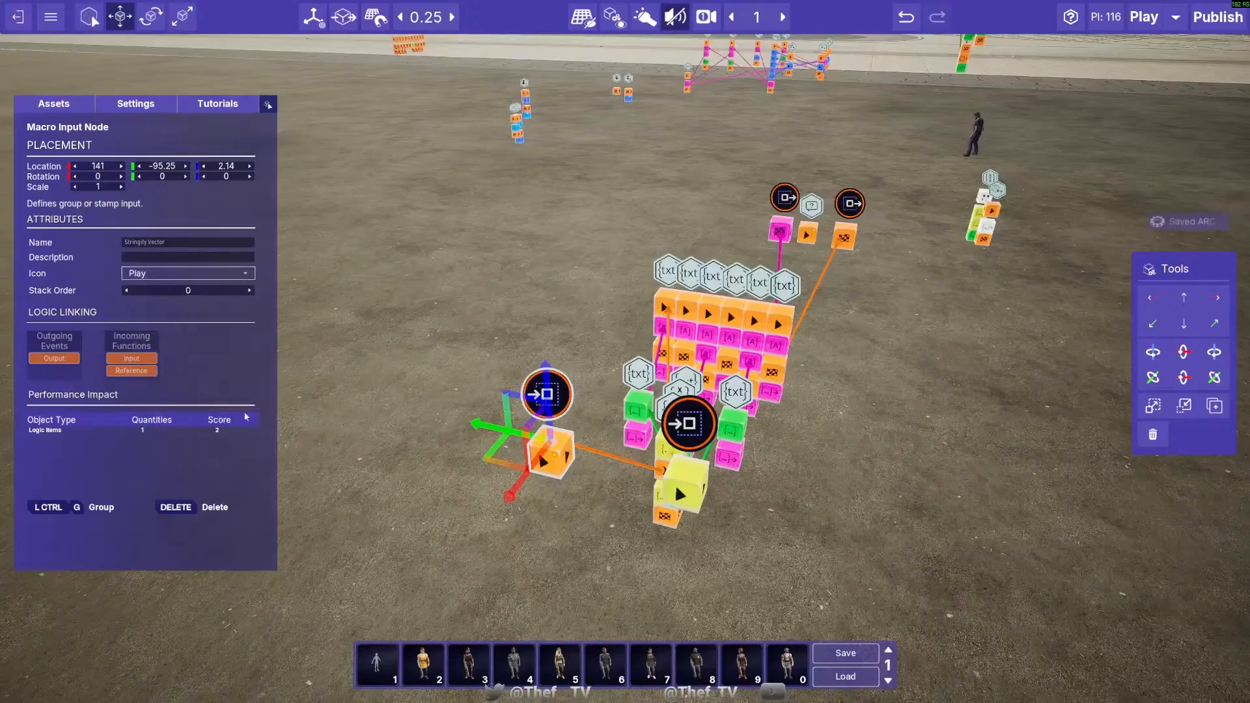
{"action": "left_click", "coordinate": [559, 476]}
- Set the icon of the yellow Vector Macro Input Node to Variable Input
{"action": "left_click", "coordinate": [688, 424]}
{"action": "left_click", "coordinate": [188, 273]}
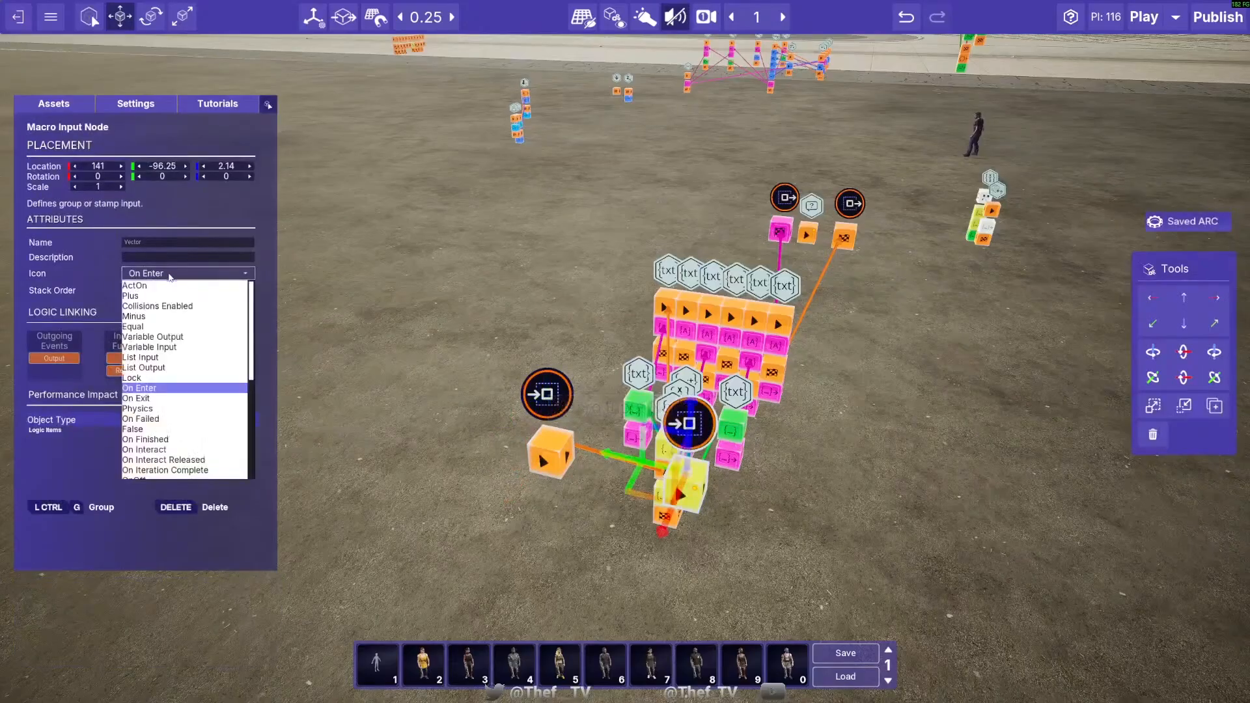
{"action": "left_click", "coordinate": [174, 347]}
{"action": "key", "text": "Escape"}
- Give the pink Macro Output Node the Variable Output icon and name it "Vector String"
{"action": "right_click_drag", "start_coordinate": [456, 365], "coordinate": [313, 364]}
{"action": "left_click", "coordinate": [732, 304]}
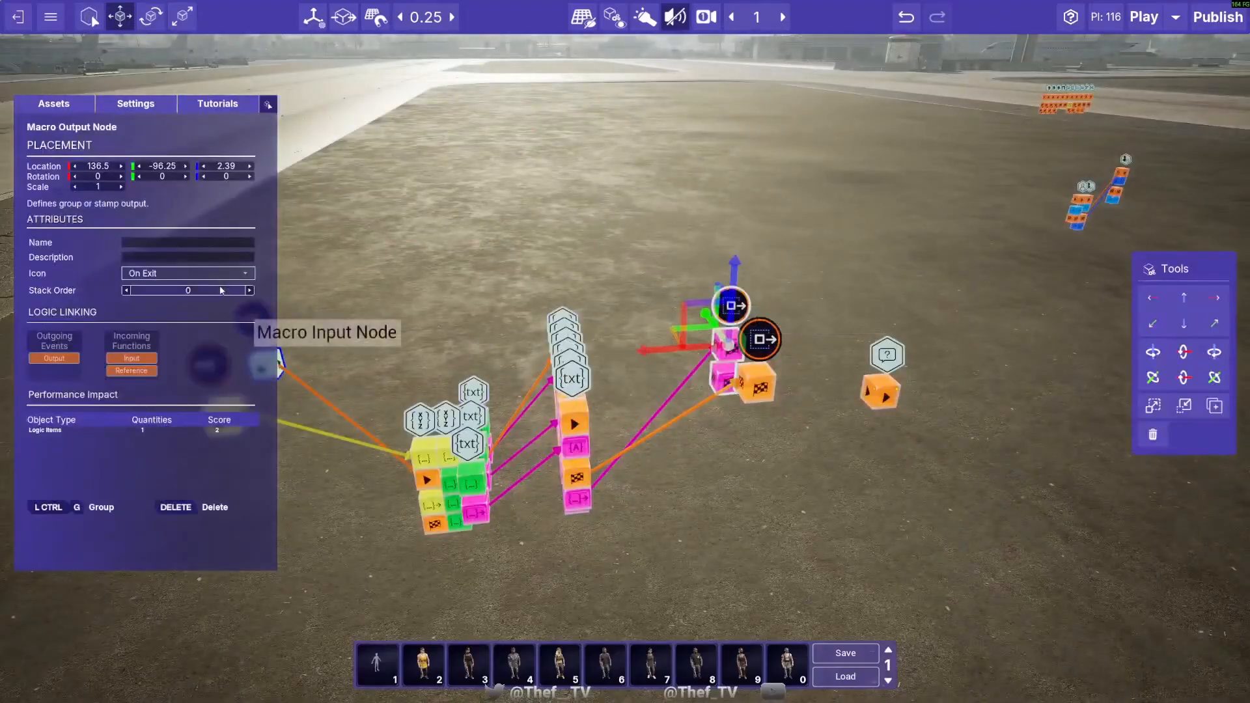
{"action": "left_click", "coordinate": [187, 273]}
{"action": "left_click", "coordinate": [174, 337]}
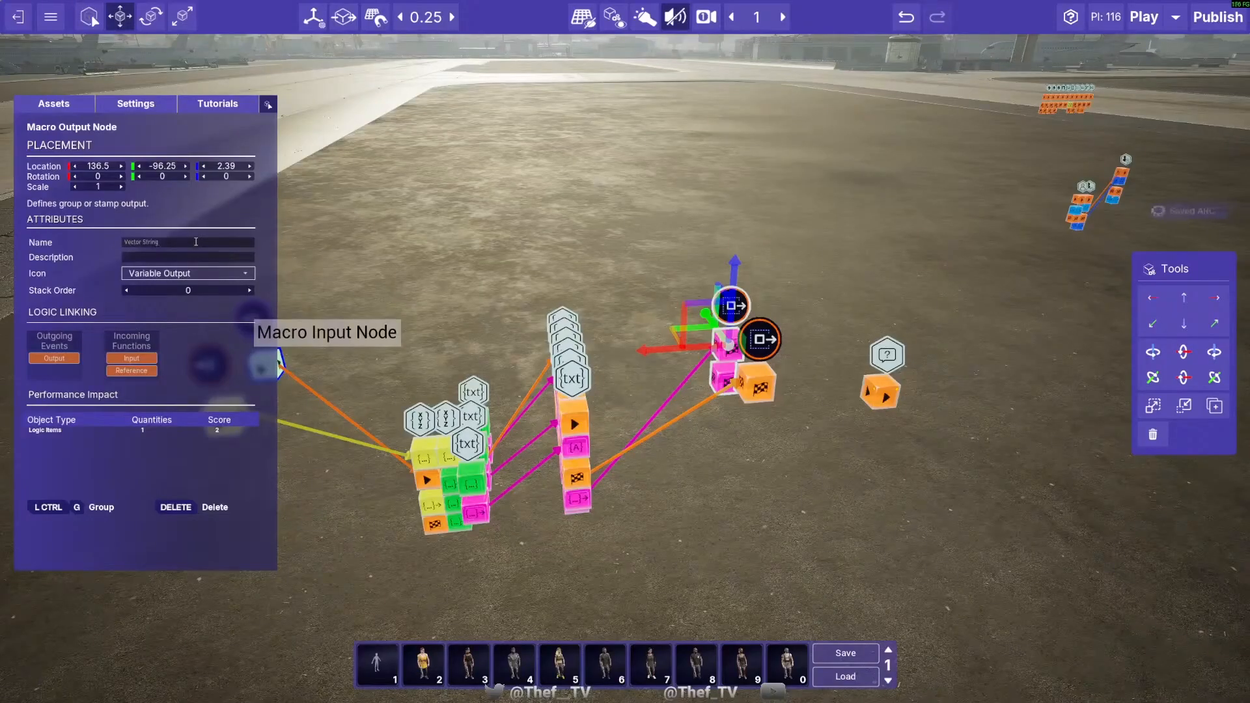
- Give the orange Macro Output Node the On Finished icon and name it "On Vector Stringified"
{"action": "left_click", "coordinate": [760, 341]}
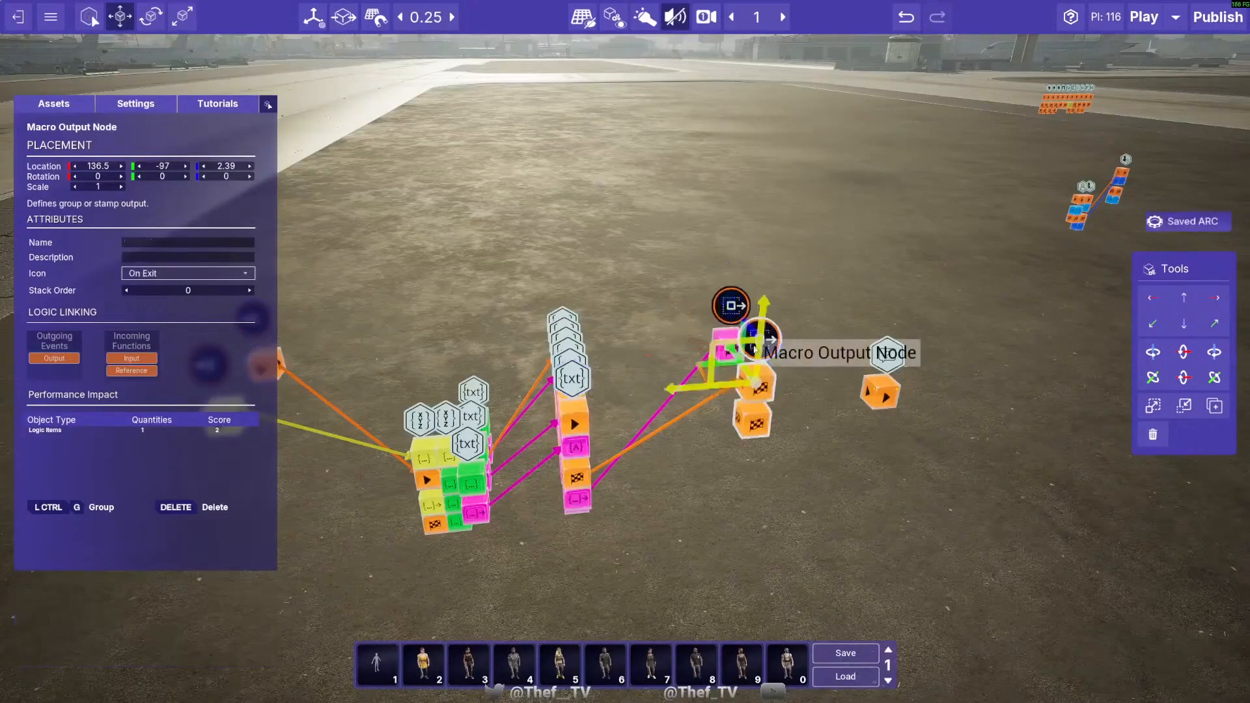
{"action": "left_click", "coordinate": [161, 274]}
{"action": "scroll", "coordinate": [163, 397], "scroll_direction": "down", "scroll_amount": 3}
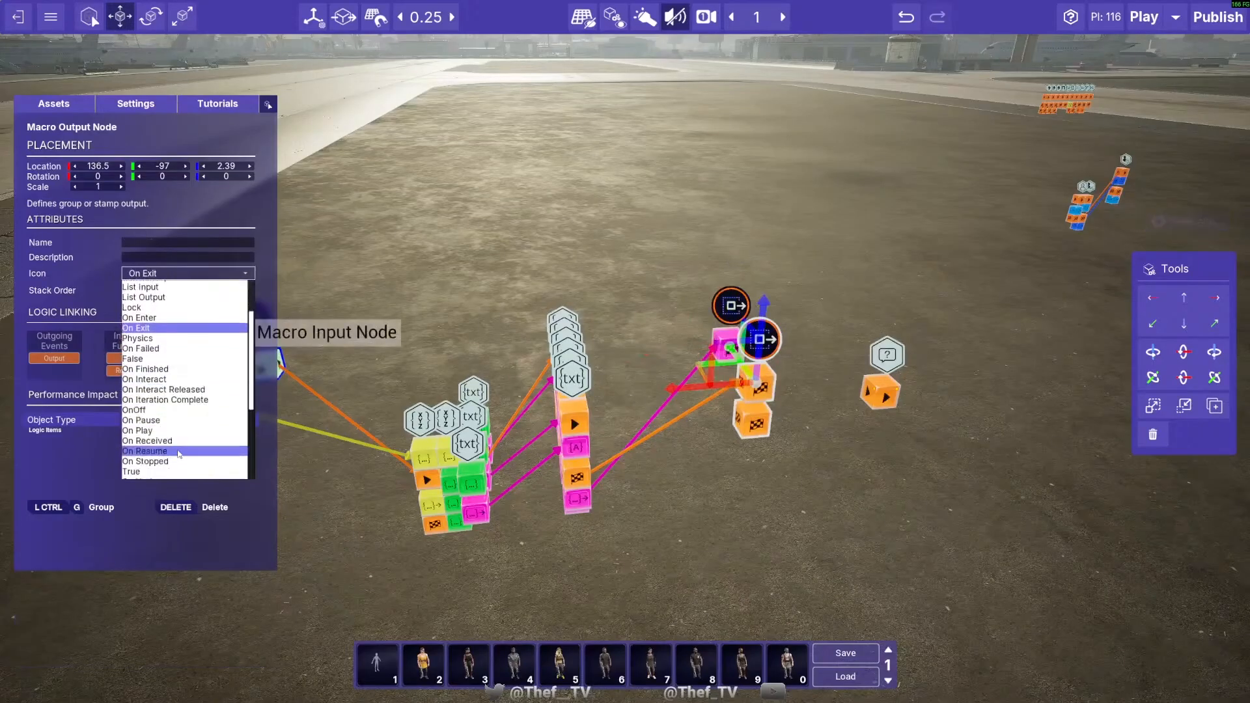
{"action": "left_click", "coordinate": [157, 369]}
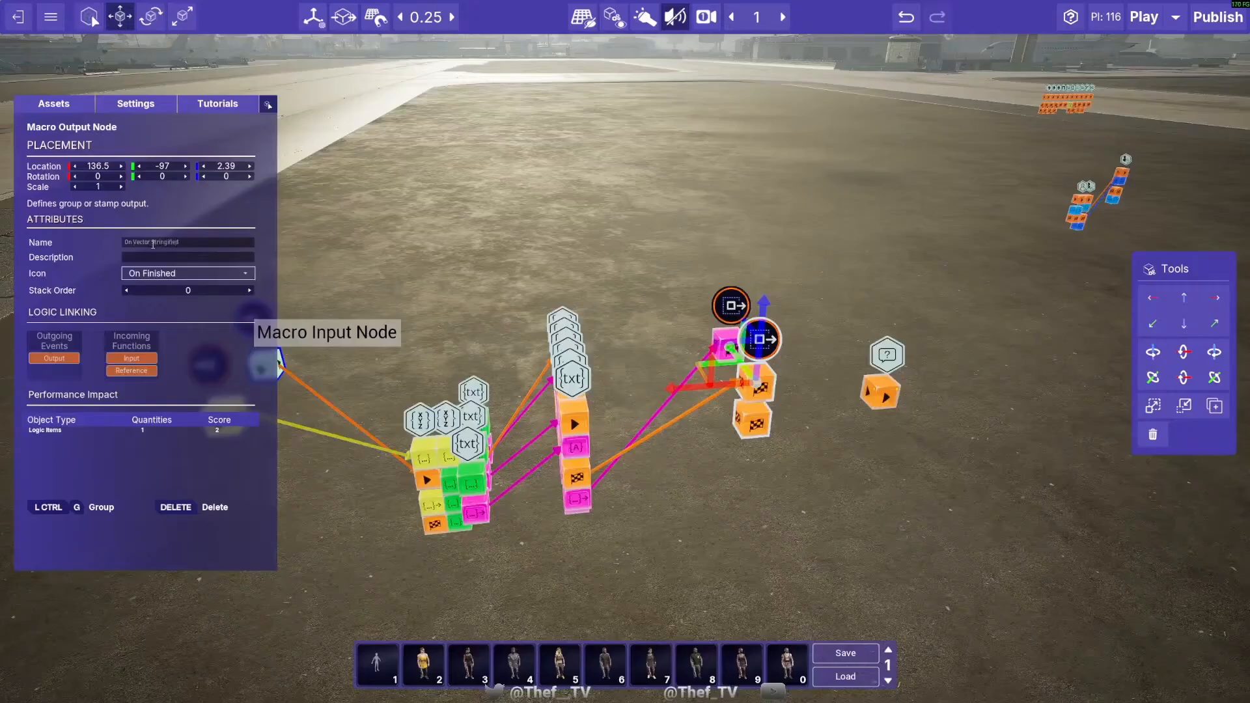
{"action": "left_click", "coordinate": [649, 476]}
- Set the stack order of the yellow Vector Macro Input Node to 1
{"action": "key", "text": "a"}
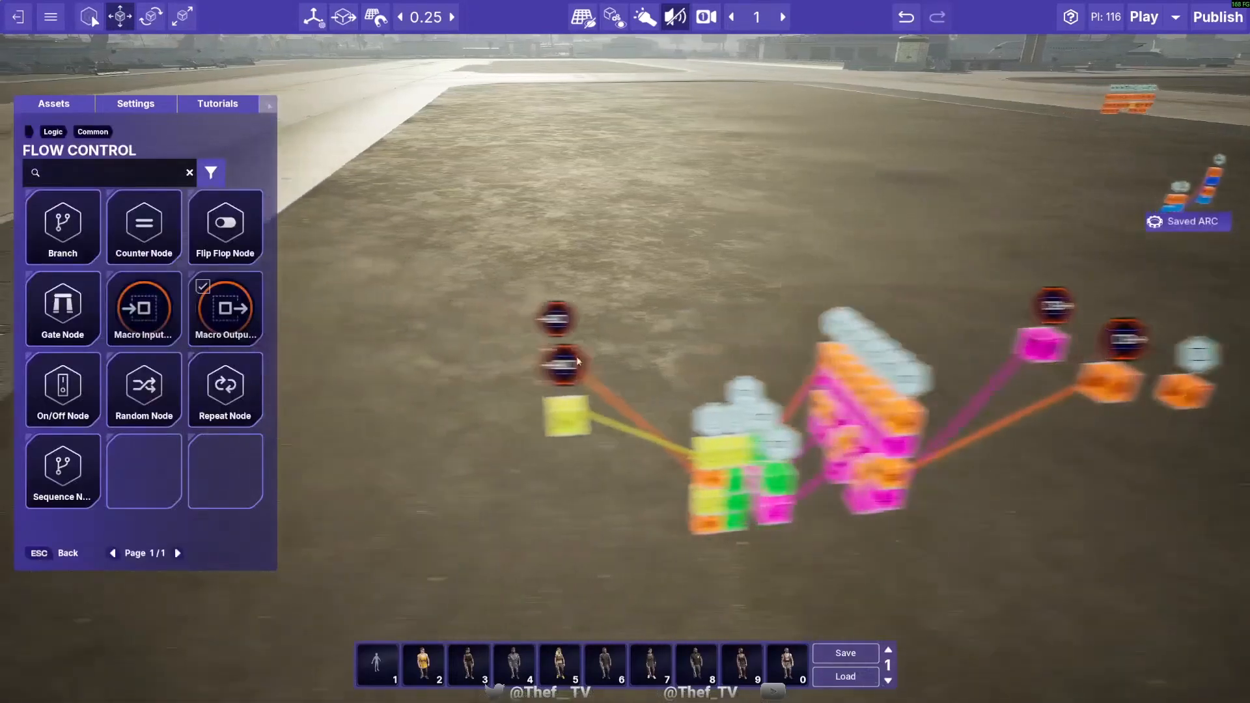
{"action": "left_click", "coordinate": [572, 327]}
{"action": "key", "text": "a"}
{"action": "right_click_drag", "start_coordinate": [283, 310], "coordinate": [563, 304]}
{"action": "left_click", "coordinate": [670, 417]}
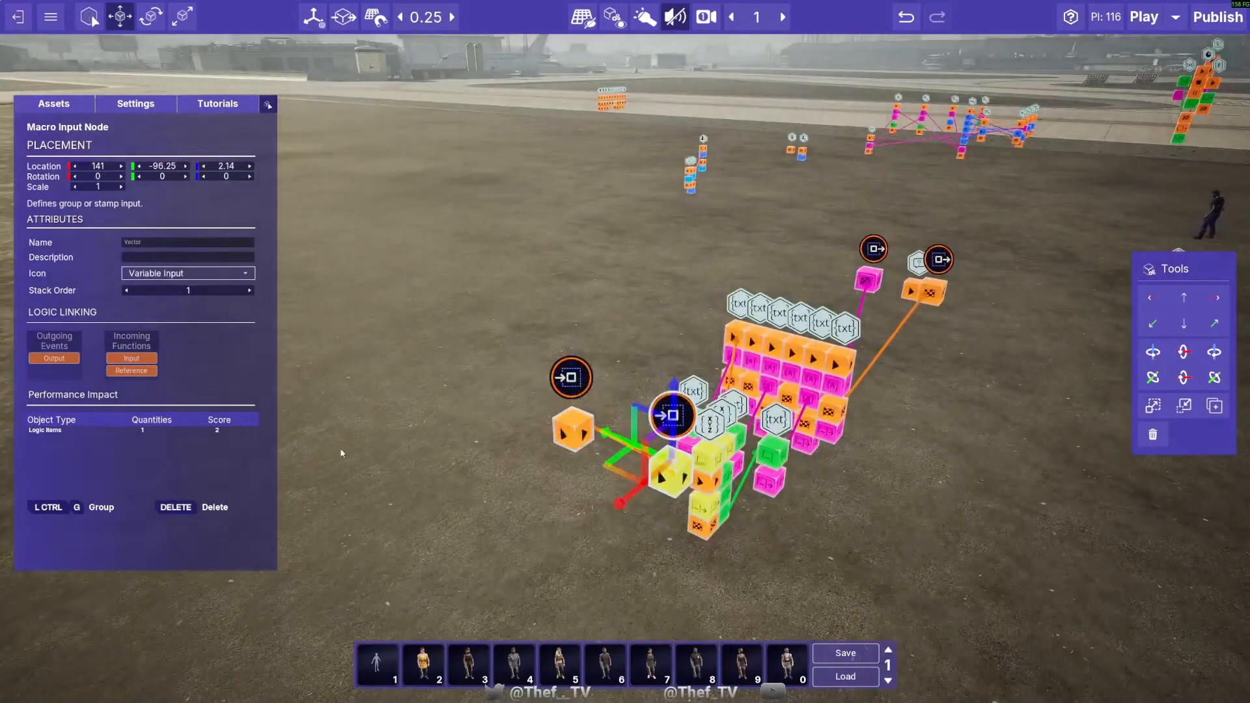
{"action": "left_click", "coordinate": [427, 460]}
- Move the Write To Log Node away from the macro outputs to 133.25, -97.75, 1.89
{"action": "key", "text": "w"}
{"action": "key", "text": "d"}
{"action": "left_click", "coordinate": [595, 315]}
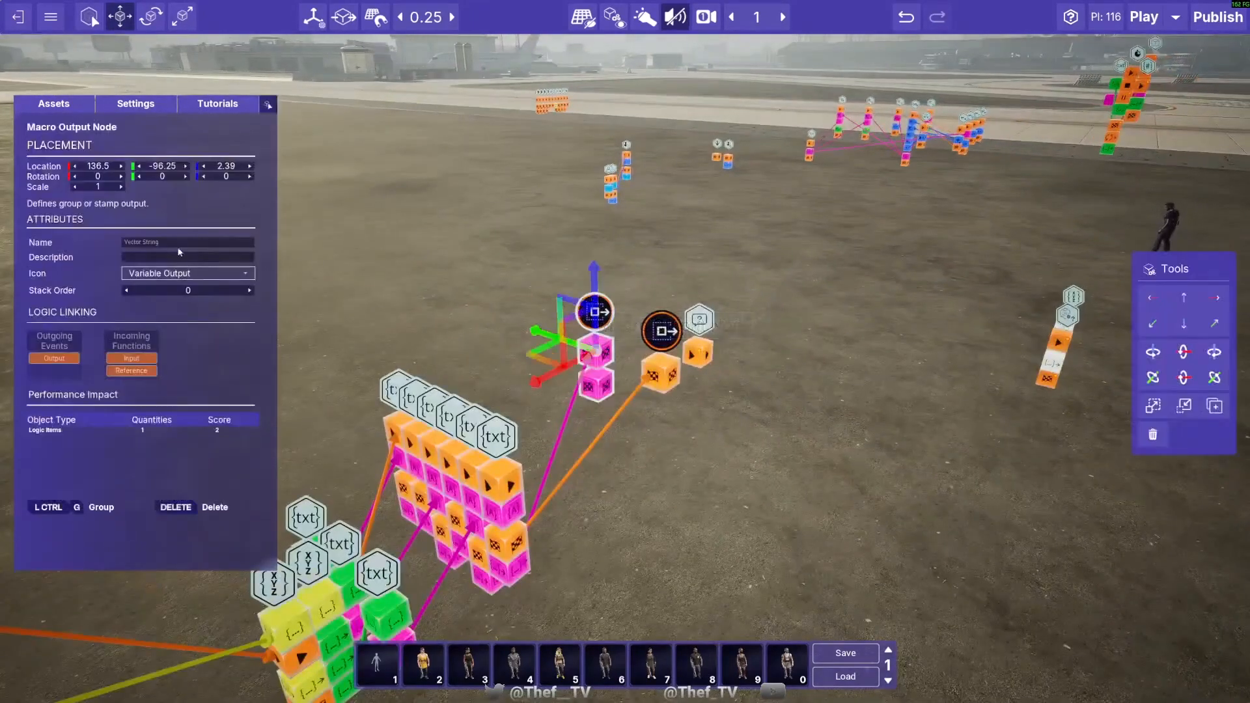
{"action": "left_click", "coordinate": [662, 331]}
{"action": "left_click_drag", "start_coordinate": [645, 365], "coordinate": [806, 344]}
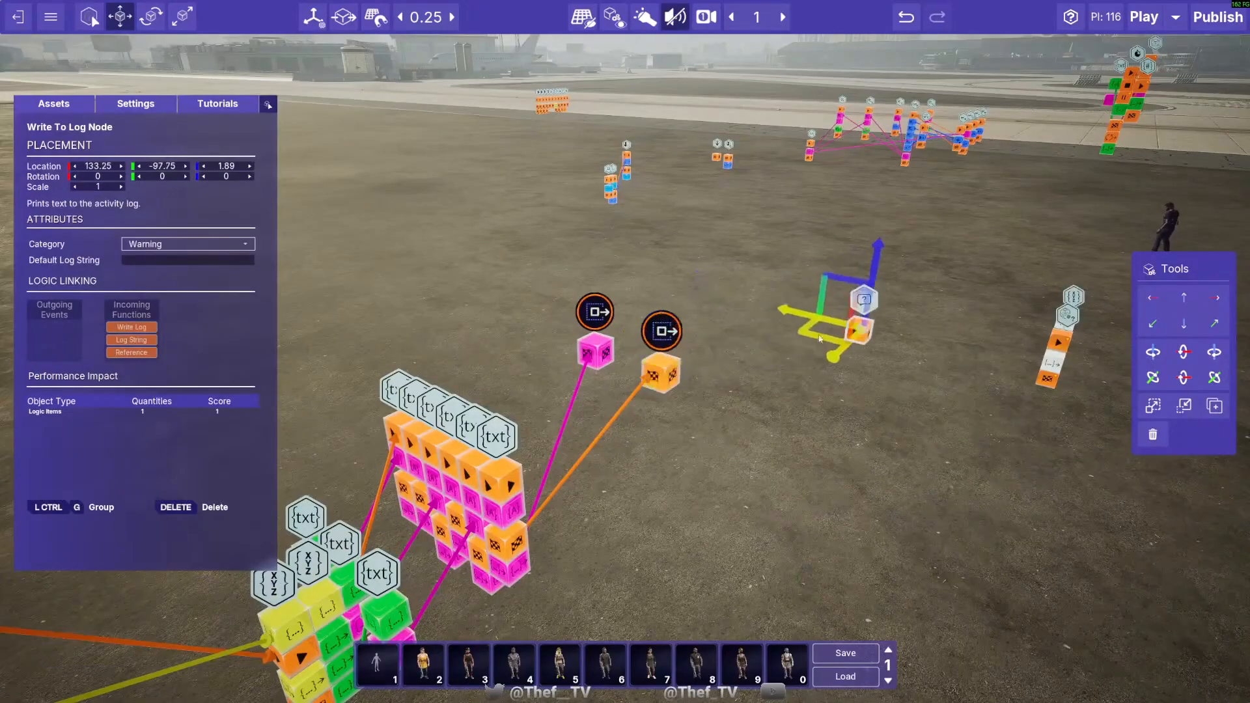
- Raise the stack order of the Vector String Macro Output Node by one
{"action": "left_click", "coordinate": [592, 315]}
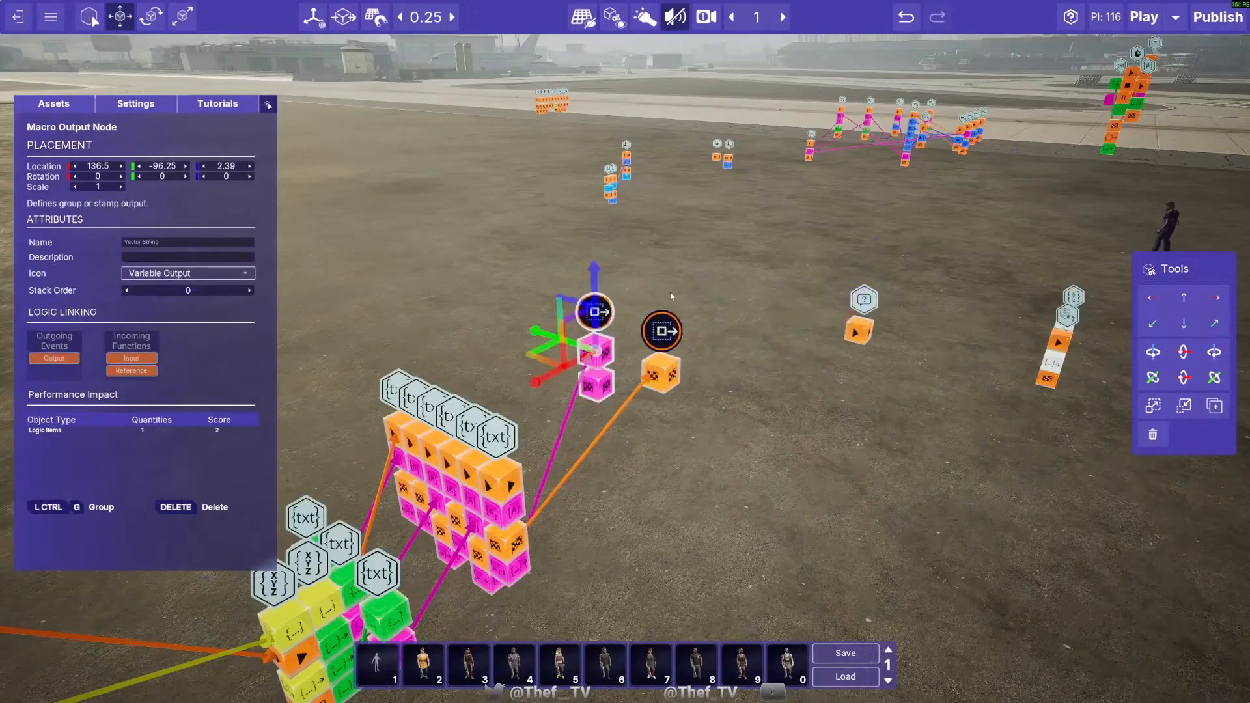
{"action": "left_click", "coordinate": [249, 290]}
{"action": "left_click", "coordinate": [404, 266]}
- Group the text and vector node cluster together with its macro input and output nodes, and name the group "Stringify Vector"
{"action": "key", "text": "s"}
{"action": "key", "text": "a"}
{"action": "right_click_drag", "start_coordinate": [502, 196], "coordinate": [416, 228]}
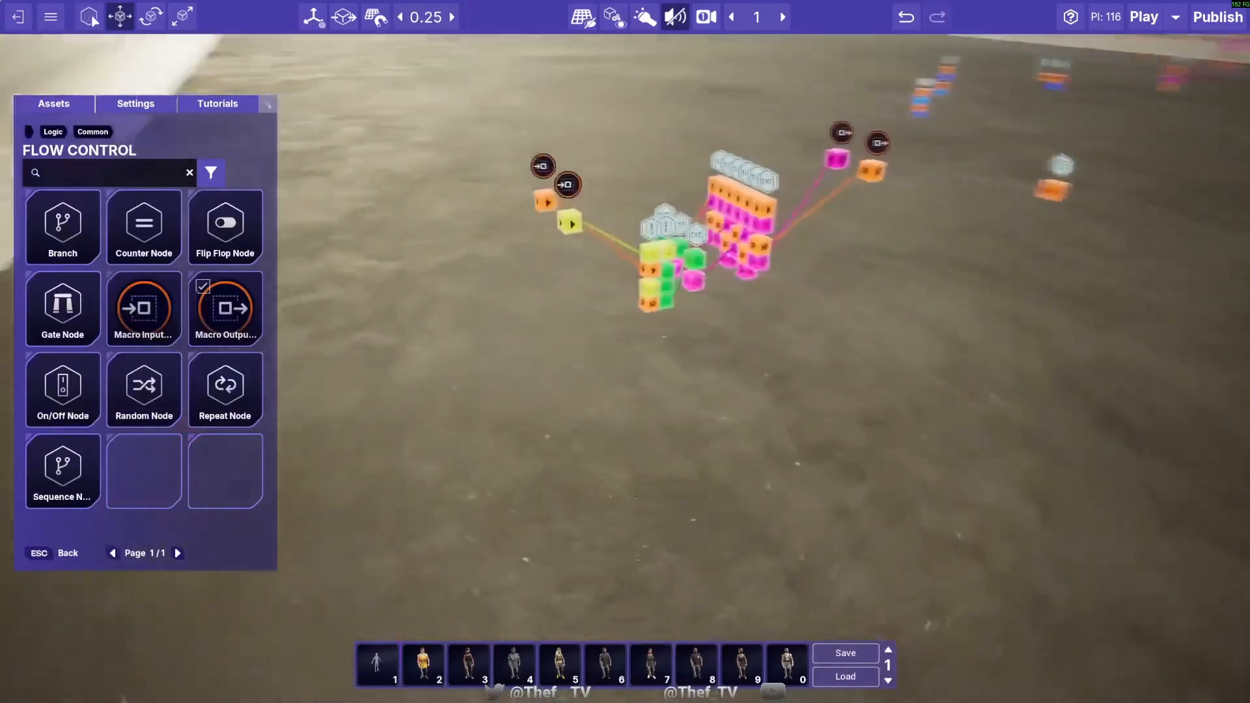
{"action": "key", "text": "s"}
{"action": "left_click_drag", "start_coordinate": [438, 201], "coordinate": [736, 438]}
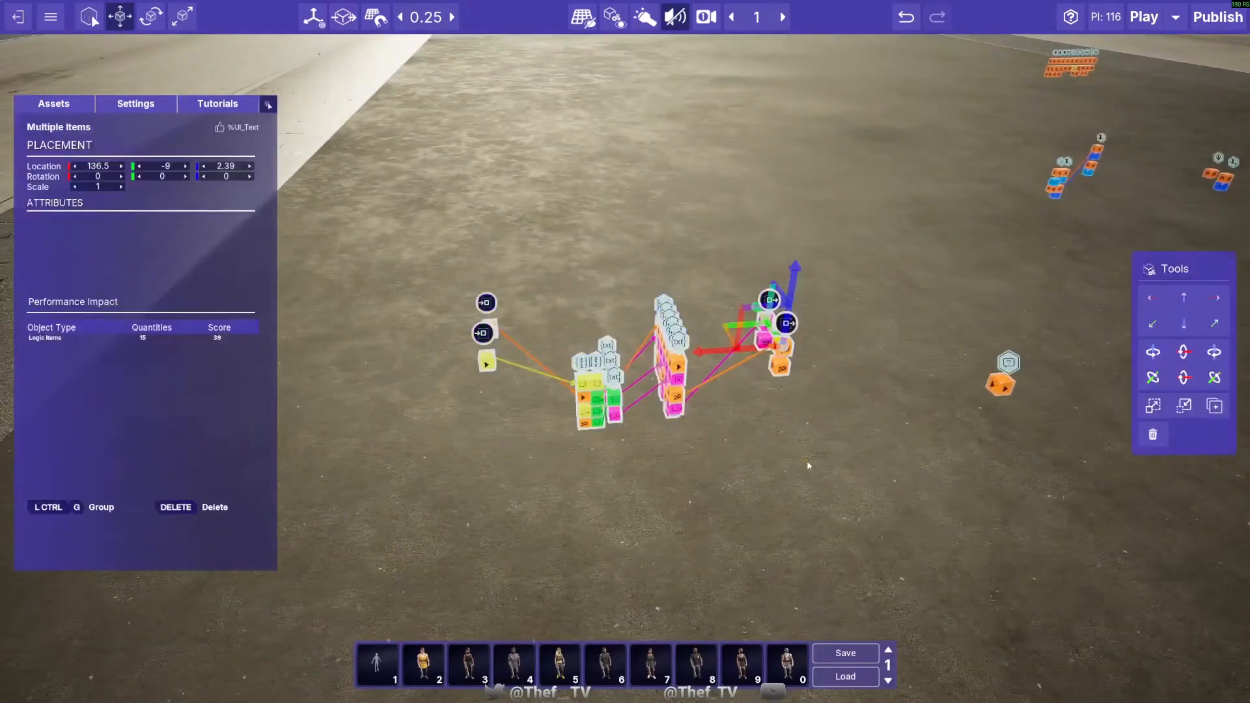
{"action": "key", "text": "ctrl+g"}
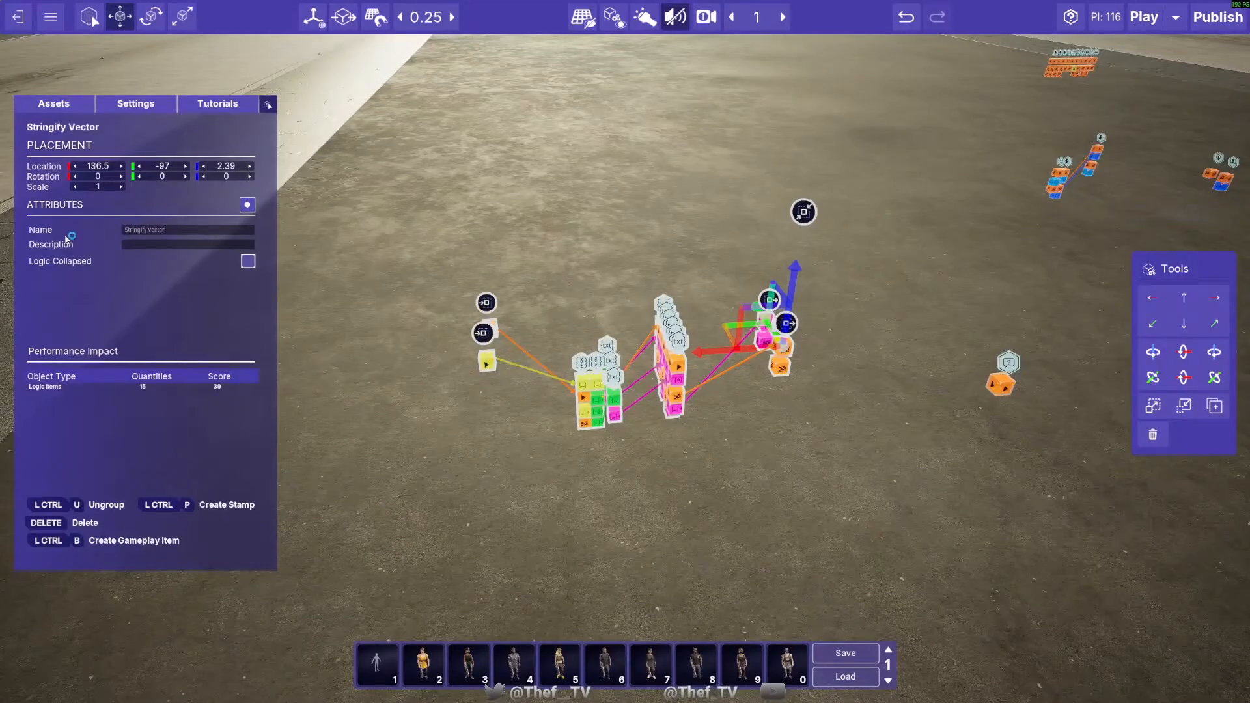
- Collapse the logic of the Stringify Vector group and move the group to 136.5, -99.5, 2.39
{"action": "left_click", "coordinate": [248, 261]}
{"action": "left_click", "coordinate": [511, 436]}
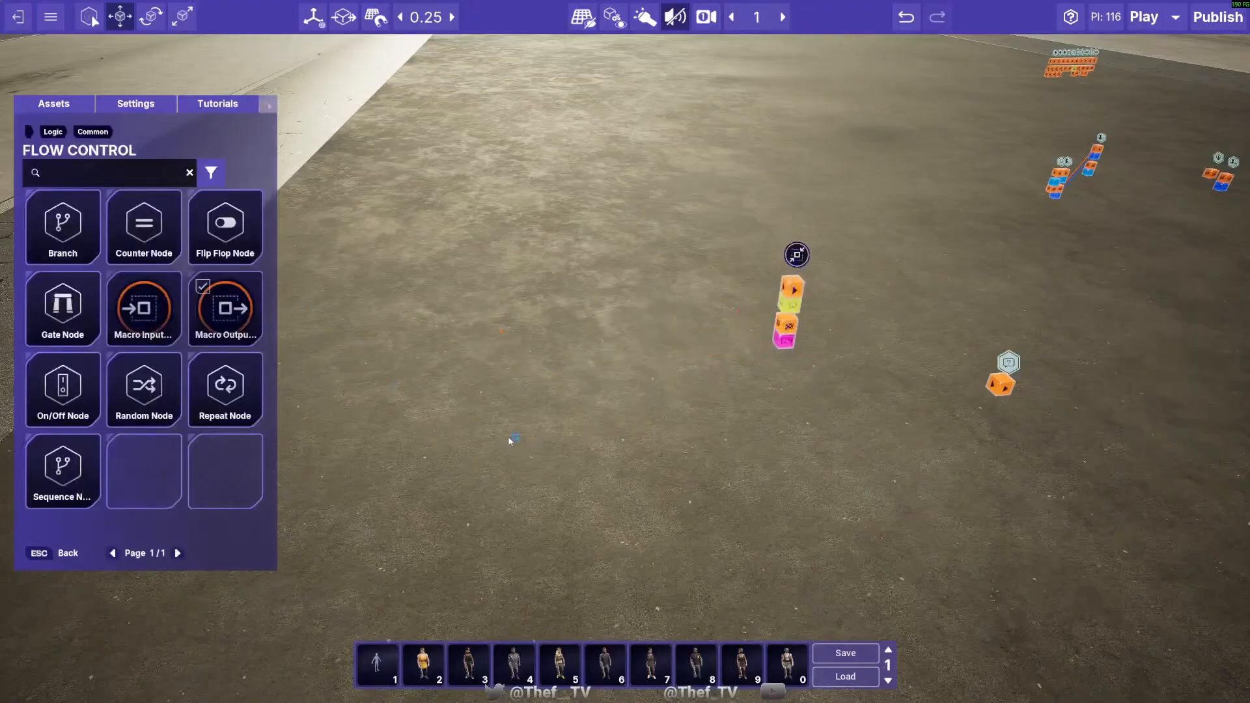
{"action": "key", "text": "s"}
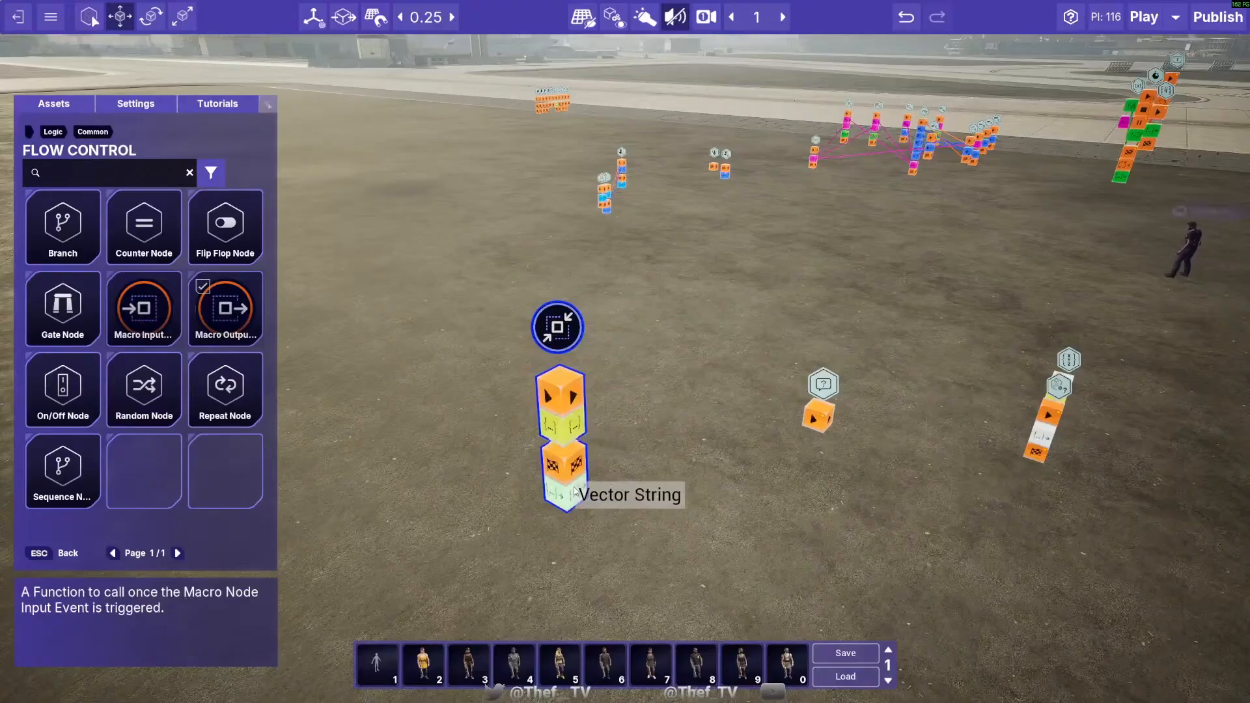
{"action": "key", "text": "s"}
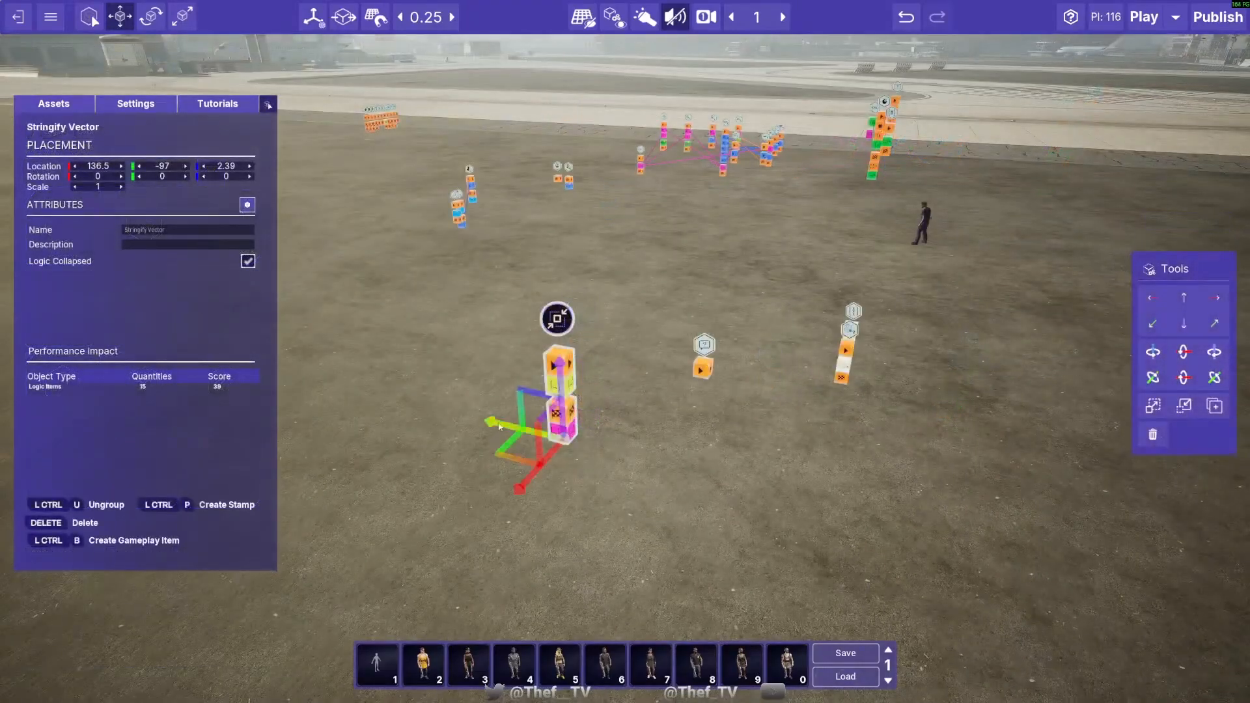
{"action": "left_click_drag", "start_coordinate": [492, 424], "coordinate": [706, 474]}
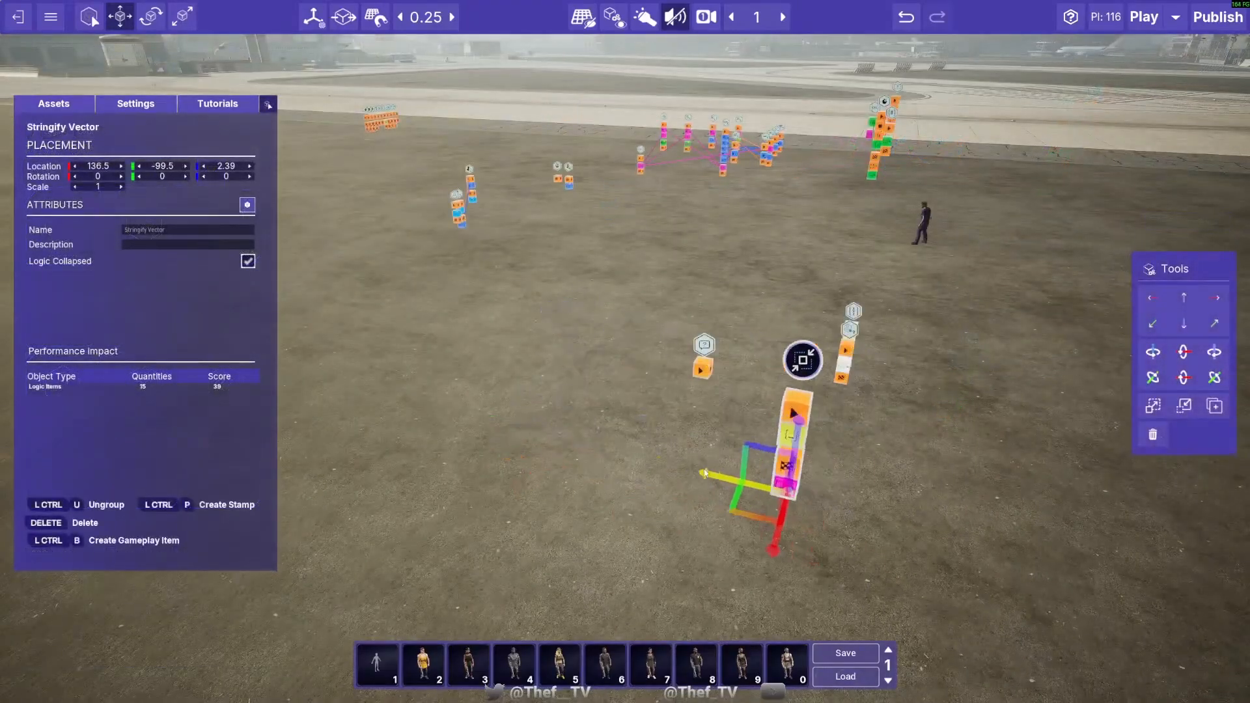
- Search the assets for "on player spawn" and place the player spawn event node on the ground near the Write To Log Node
{"action": "key", "text": "s"}
{"action": "left_click", "coordinate": [607, 384]}
{"action": "left_click_drag", "start_coordinate": [97, 173], "coordinate": [6, 177]}
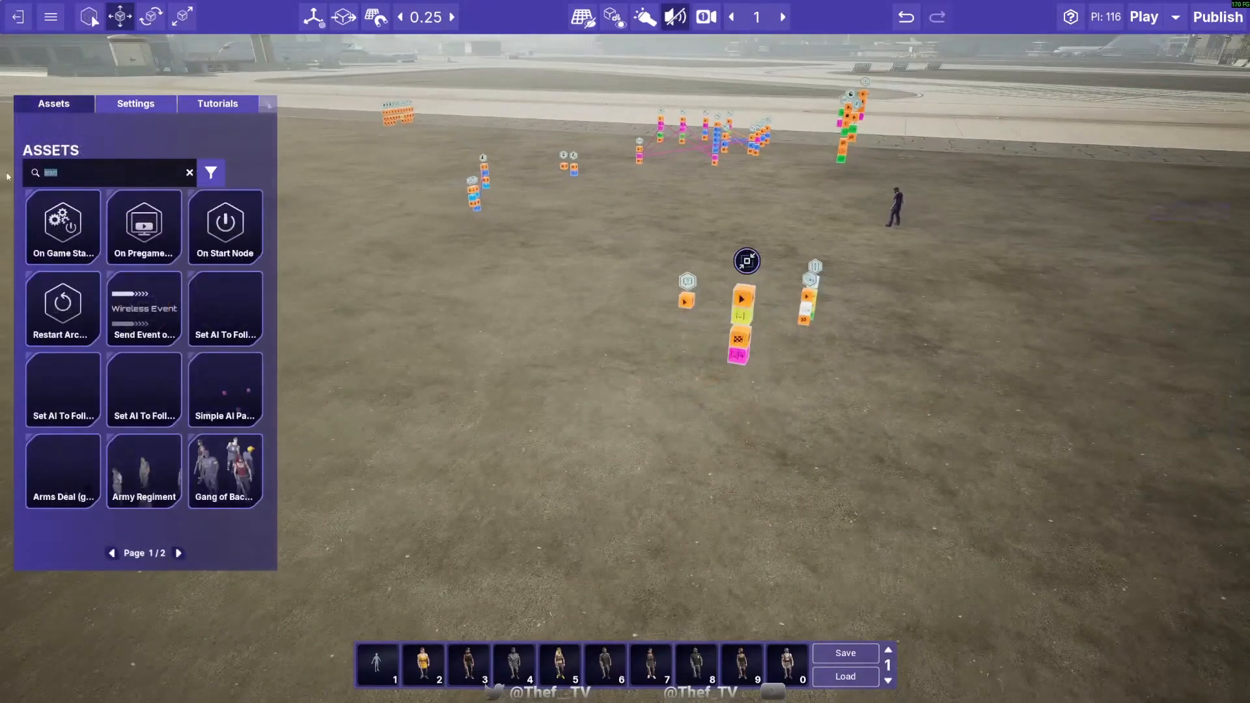
{"action": "type", "text": "on player spawn"}
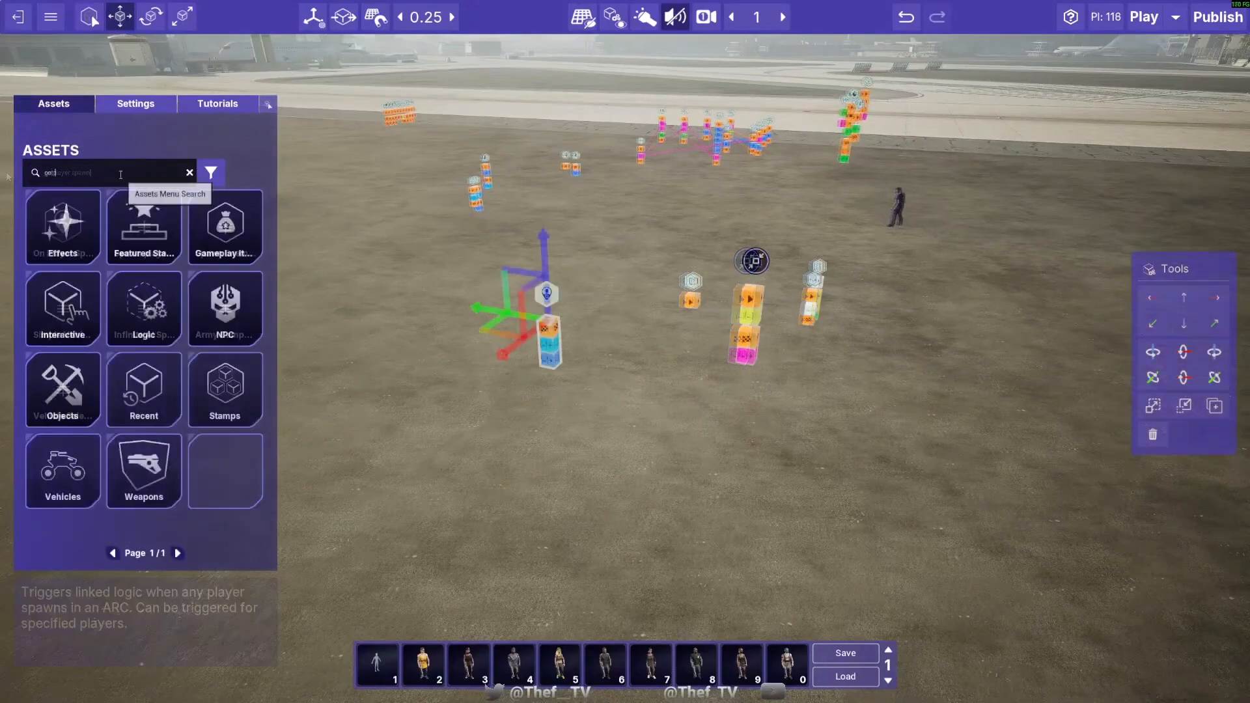
- Search the assets for "get actor location" and place the Get Actor Location Node on the ground beside the player spawn event node
{"action": "type", "text": "get pl"}
{"action": "key", "text": "BackSpace"}
{"action": "key", "text": "BackSpace"}
{"action": "type", "text": "actor"}
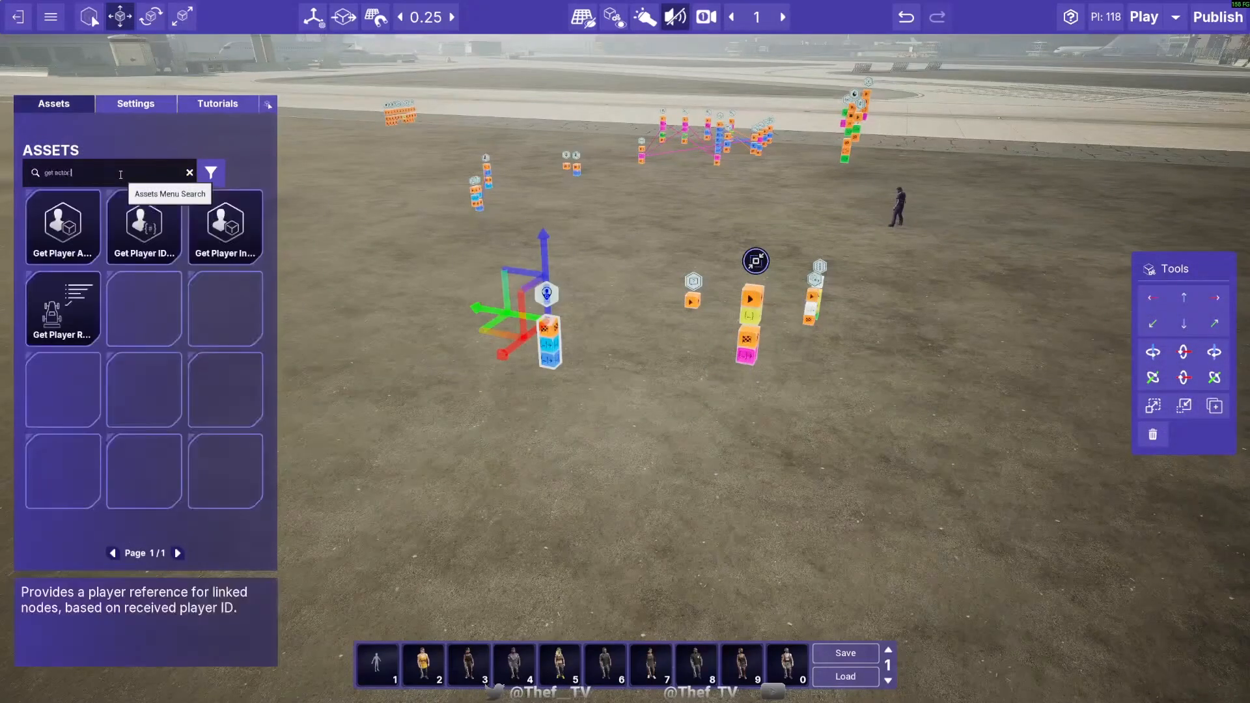
{"action": "type", "text": " location"}
{"action": "left_click", "coordinate": [617, 308]}
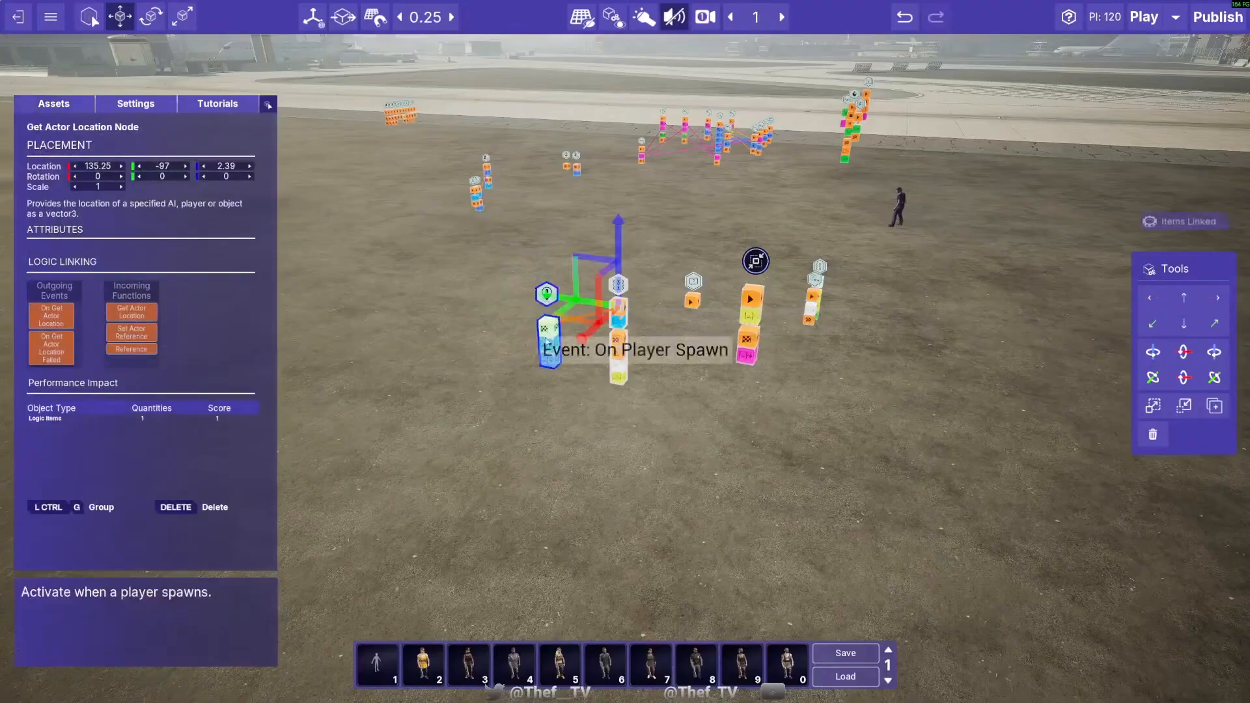
- Link the player spawn event node's outputs to the Get Actor Location Node, and move that node to 137.25, -97, 2.89
{"action": "left_click", "coordinate": [549, 343]}
{"action": "left_click", "coordinate": [619, 322]}
{"action": "left_click_drag", "start_coordinate": [569, 321], "coordinate": [515, 368]}
{"action": "left_click_drag", "start_coordinate": [571, 285], "coordinate": [569, 254]}
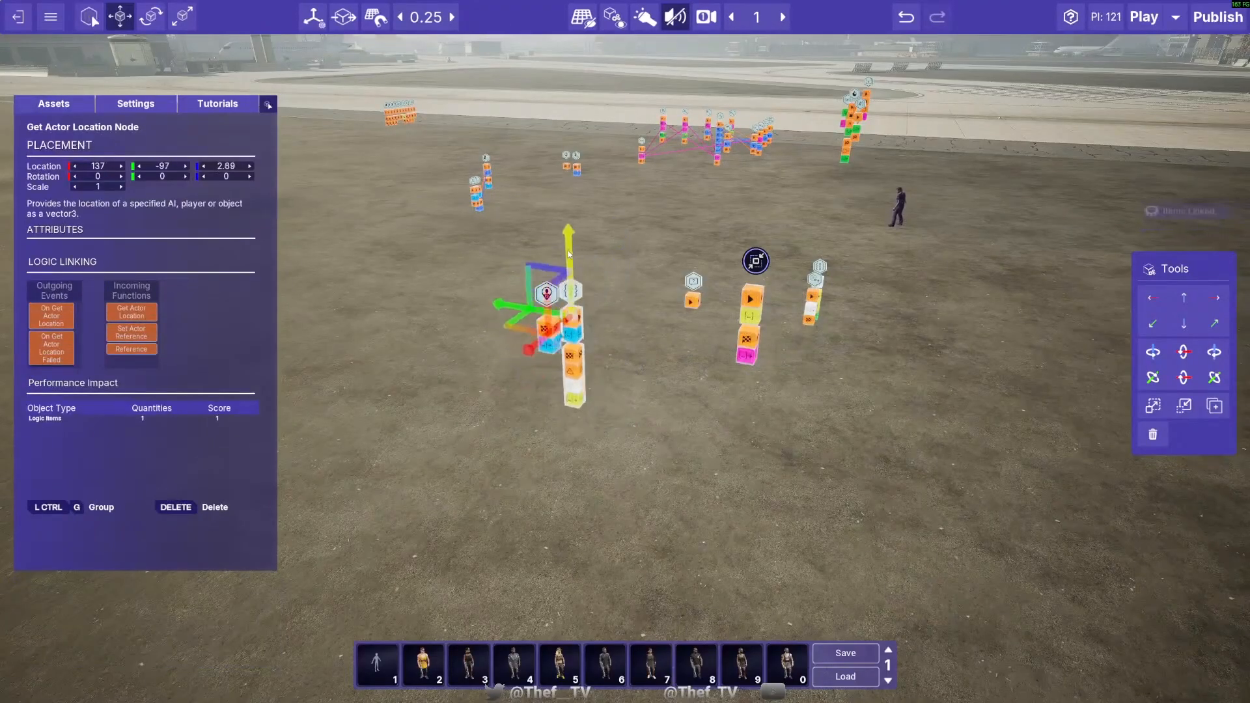
{"action": "mouse_move", "coordinate": [534, 350]}
{"action": "left_mouse_down"}
{"action": "mouse_move", "coordinate": [522, 367]}
{"action": "mouse_move", "coordinate": [532, 361]}
{"action": "left_mouse_up"}
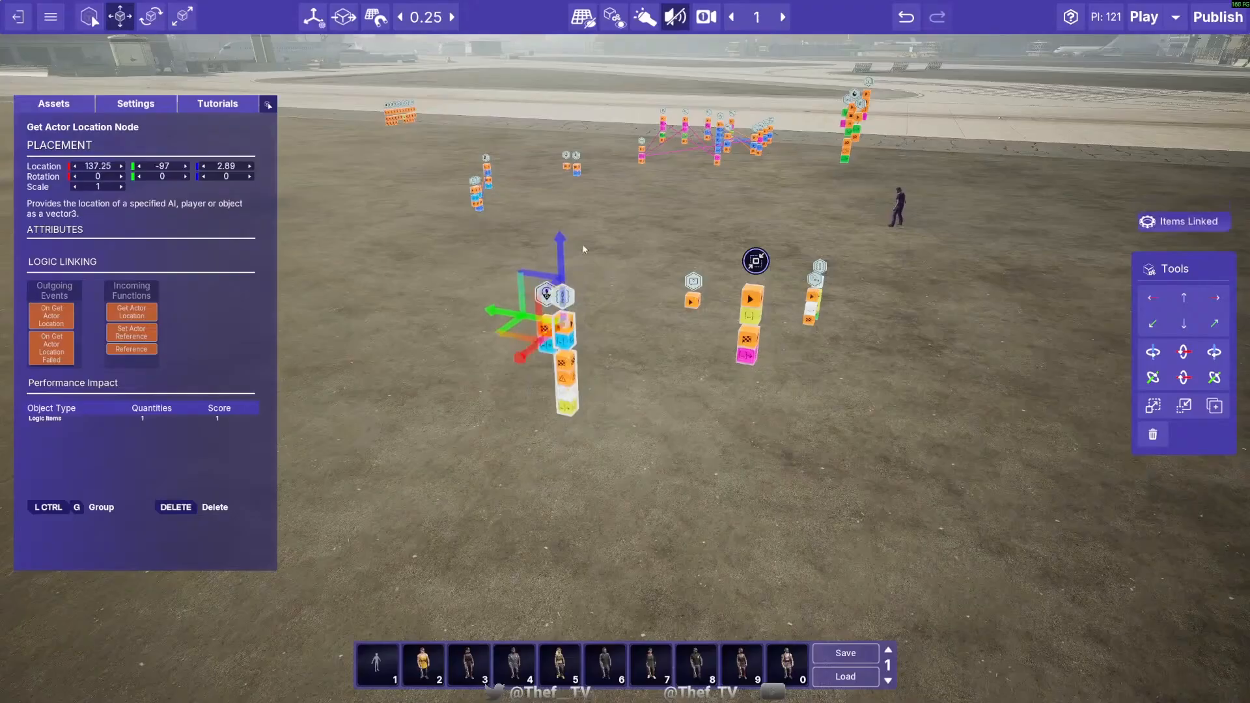
{"action": "mouse_move", "coordinate": [564, 257]}
{"action": "left_mouse_down"}
{"action": "mouse_move", "coordinate": [570, 278]}
{"action": "mouse_move", "coordinate": [568, 258]}
{"action": "left_mouse_up"}
{"action": "left_click", "coordinate": [591, 384]}
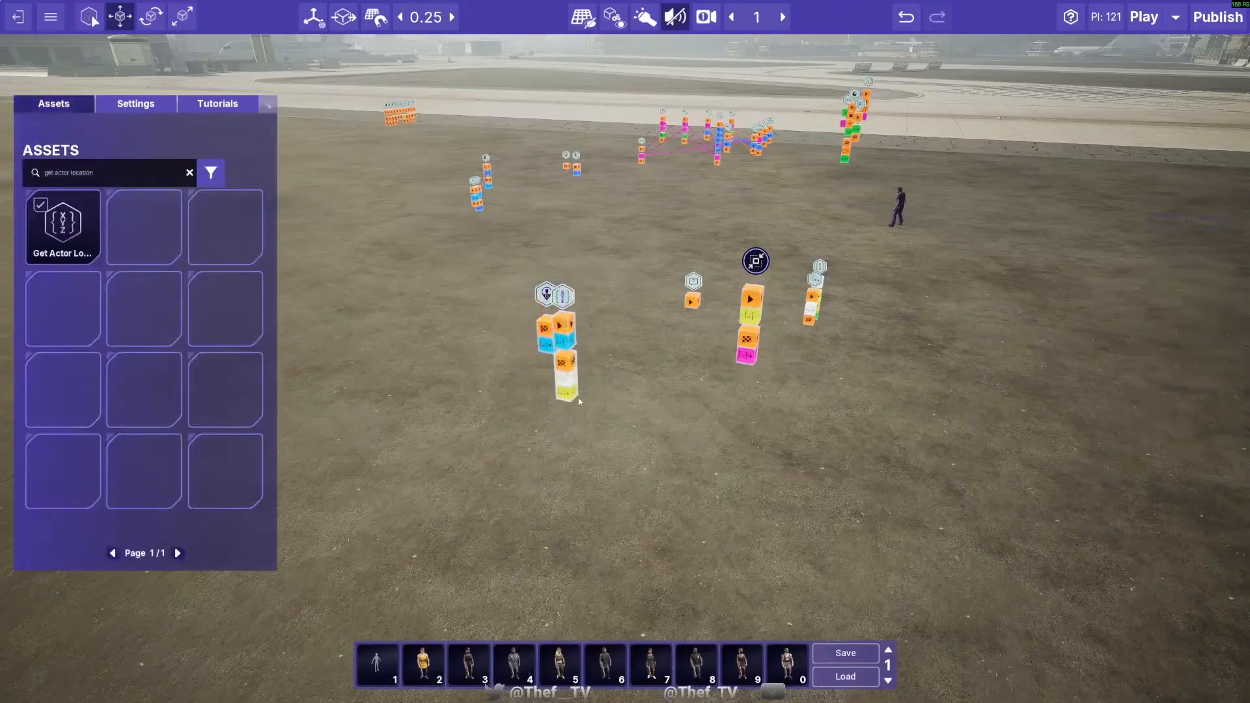
- Link the Get Actor Location Node's location vector and success event outputs to the inputs of the collapsed Stringify Vector group
{"action": "left_click_drag", "start_coordinate": [564, 415], "coordinate": [742, 327]}
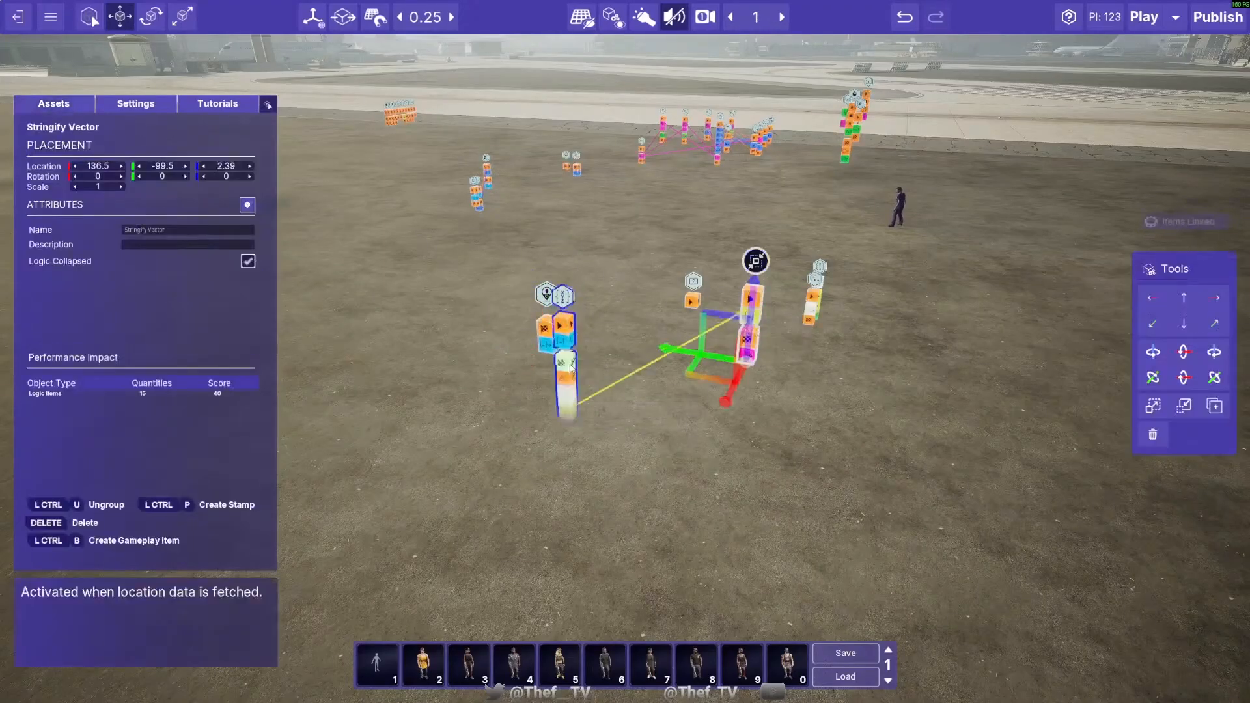
{"action": "left_click_drag", "start_coordinate": [566, 368], "coordinate": [753, 300]}
- Link the Stringify Vector group's event and string outputs to the Write To Log Node, and position that node at 135.25, -100.75, 2.89
{"action": "key", "text": "d"}
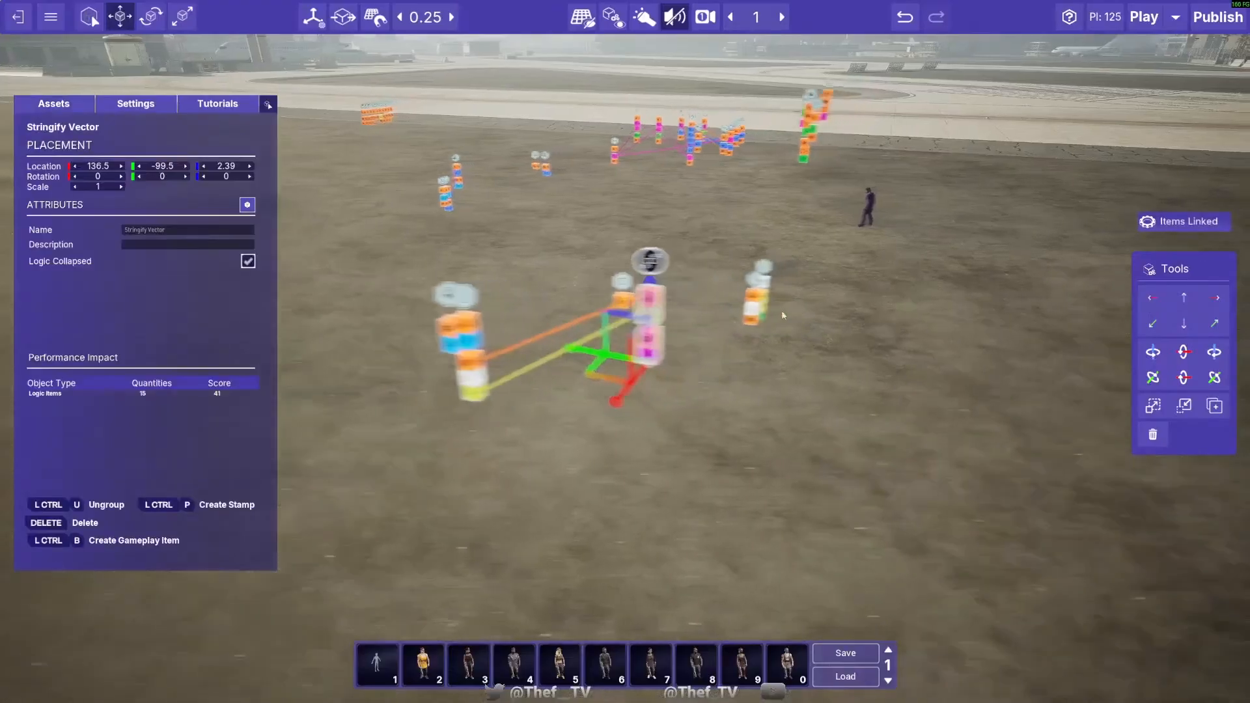
{"action": "key", "text": "w"}
{"action": "left_click", "coordinate": [467, 391]}
{"action": "key", "text": "s"}
{"action": "key", "text": "a"}
{"action": "left_click_drag", "start_coordinate": [415, 403], "coordinate": [549, 421]}
{"action": "left_click_drag", "start_coordinate": [650, 430], "coordinate": [688, 436]}
{"action": "left_click_drag", "start_coordinate": [566, 388], "coordinate": [689, 420]}
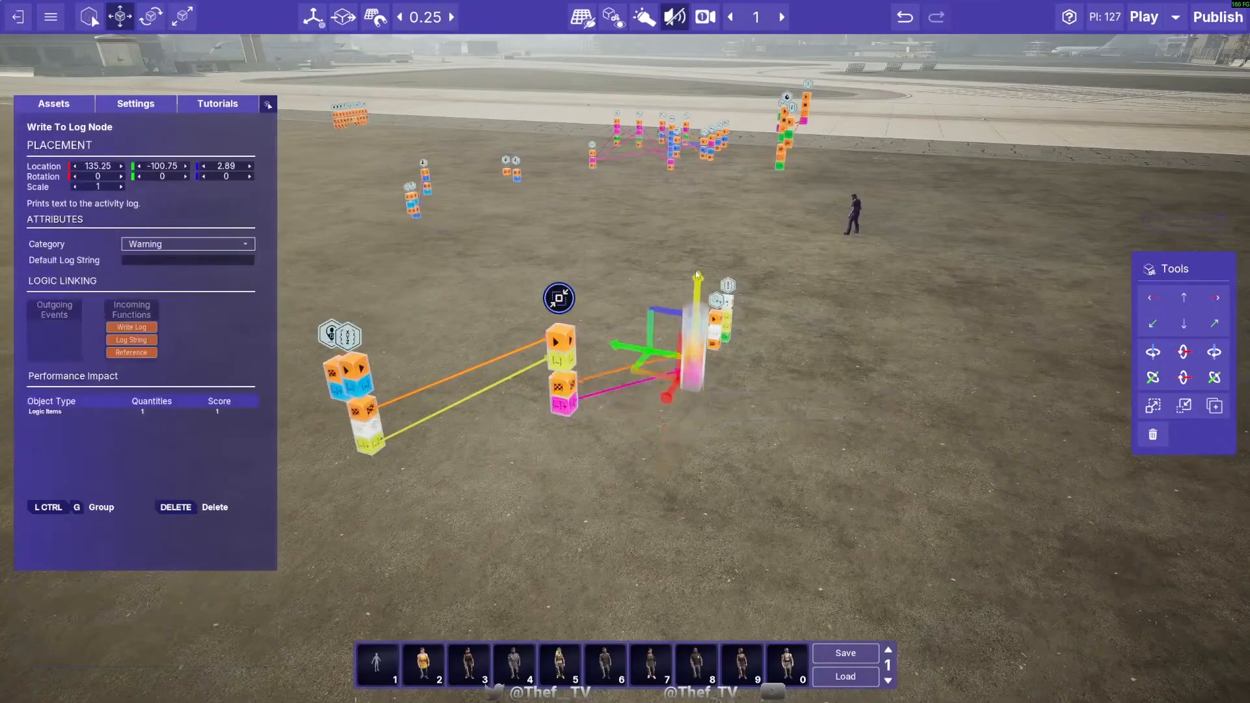
- Start a playtest of the level to test the Stringify Vector macro
{"action": "left_click", "coordinate": [582, 472]}
{"action": "left_click", "coordinate": [692, 350]}
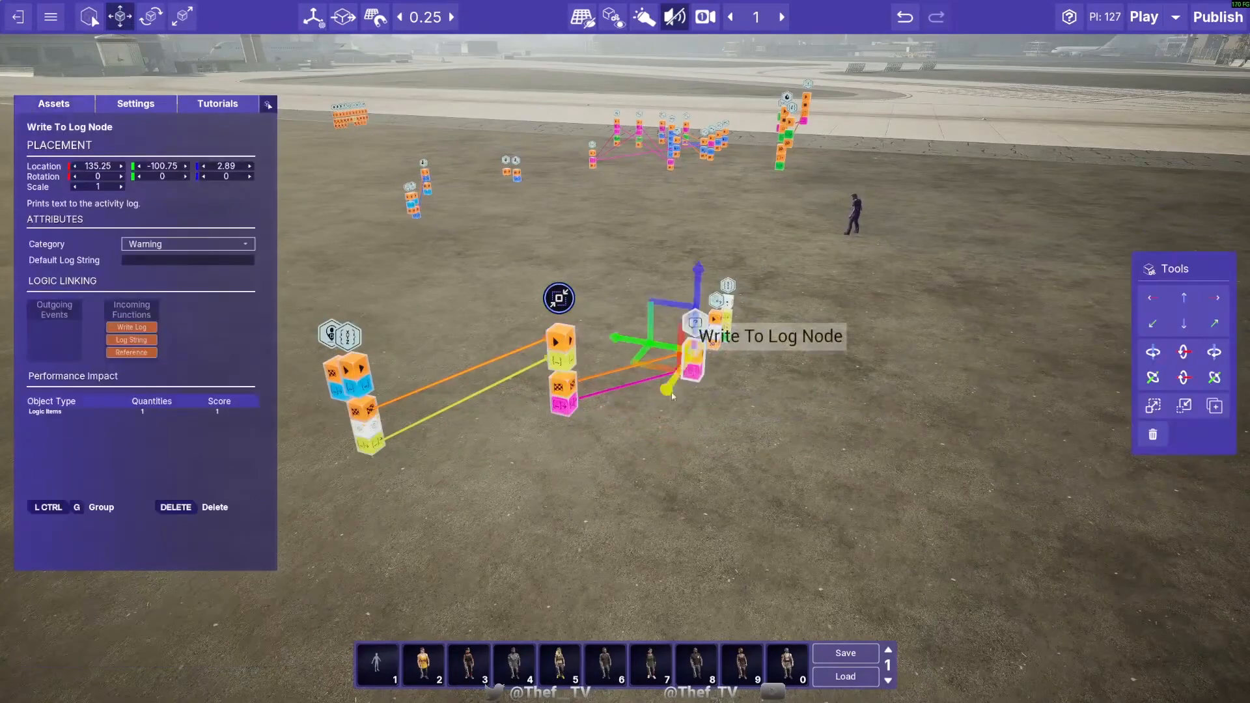
{"action": "left_click", "coordinate": [604, 465]}
{"action": "left_click", "coordinate": [1143, 18]}
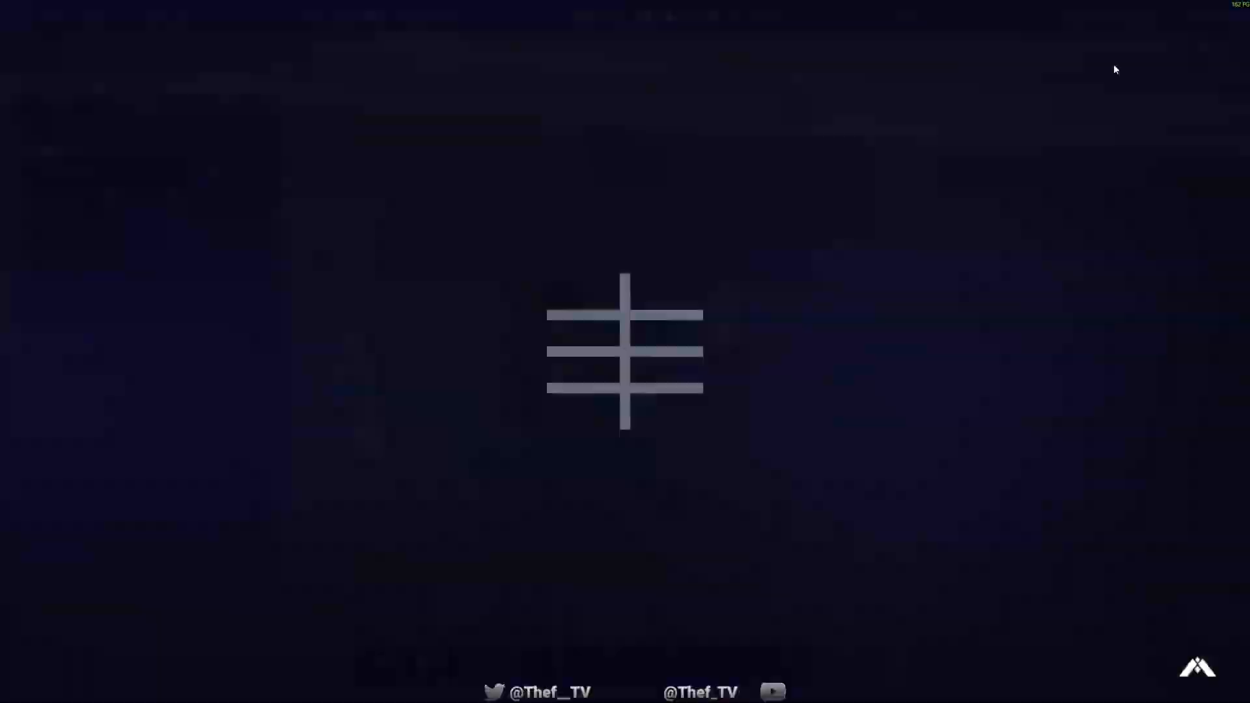
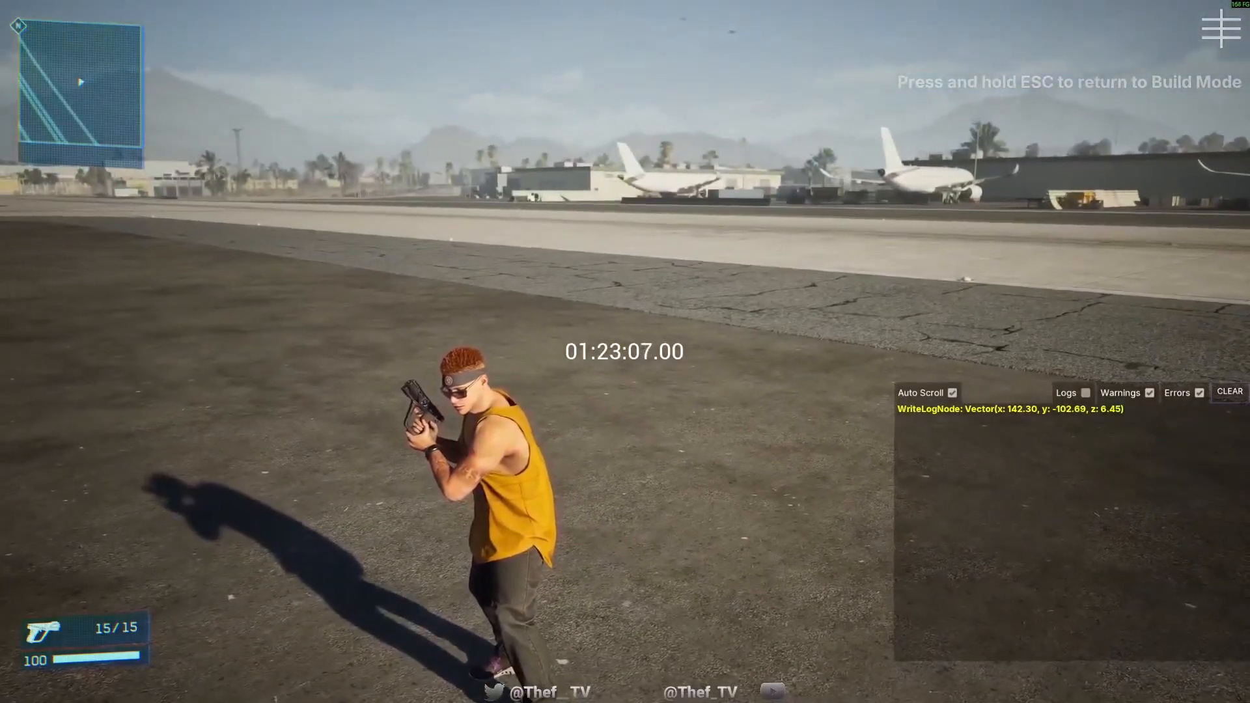
- End the playtest and inspect the collapsed Stringify Vector group's attributes in build mode
{"action": "key", "text": "Escape"}
{"action": "left_click", "coordinate": [576, 294]}
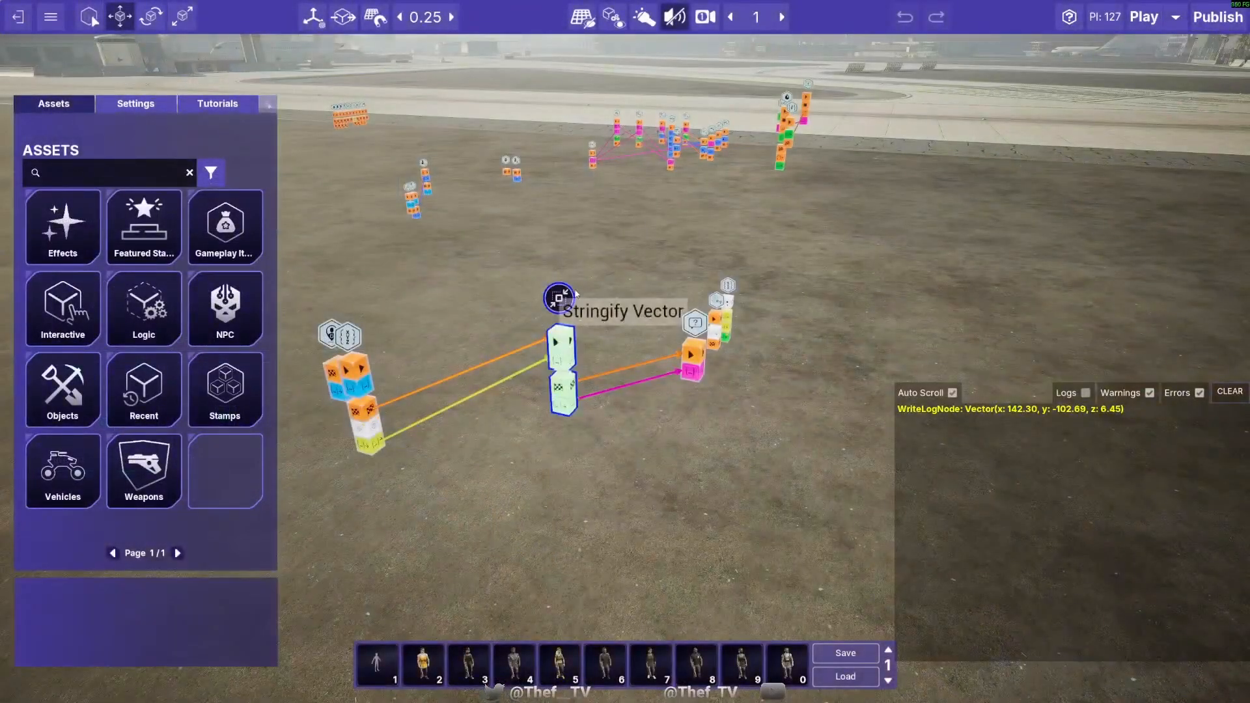
{"action": "left_click", "coordinate": [570, 299]}
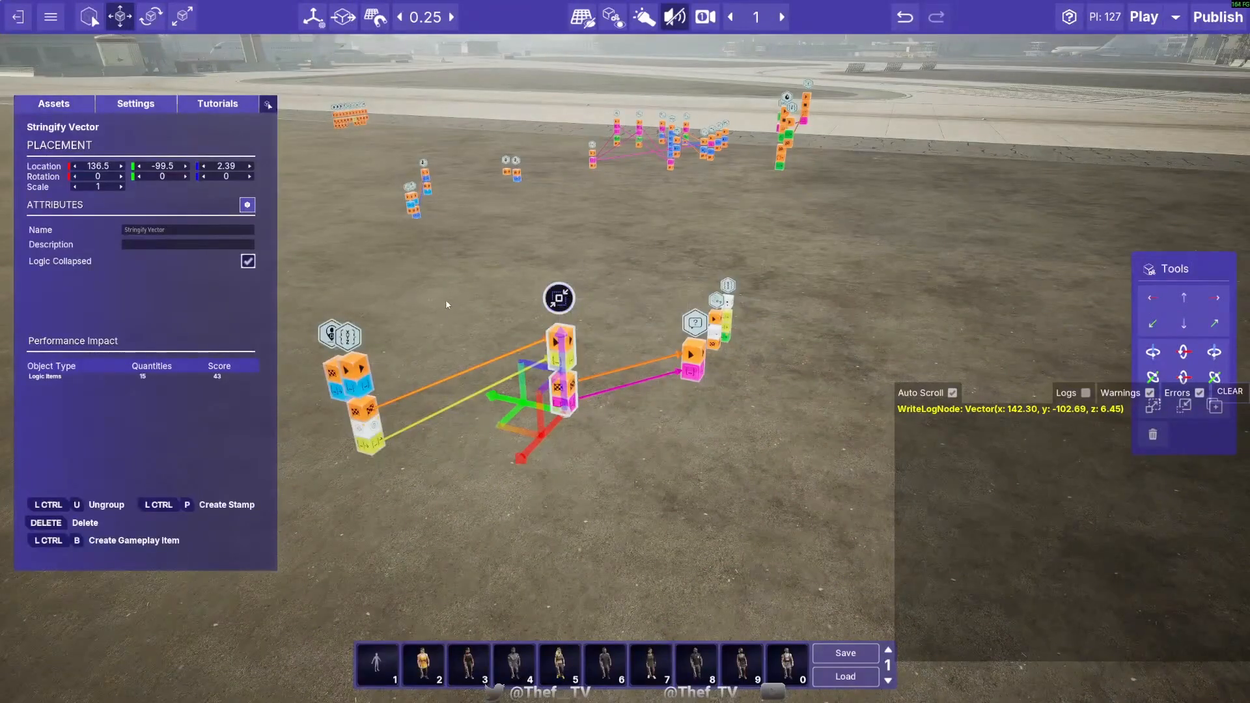
{"action": "left_click", "coordinate": [508, 264]}
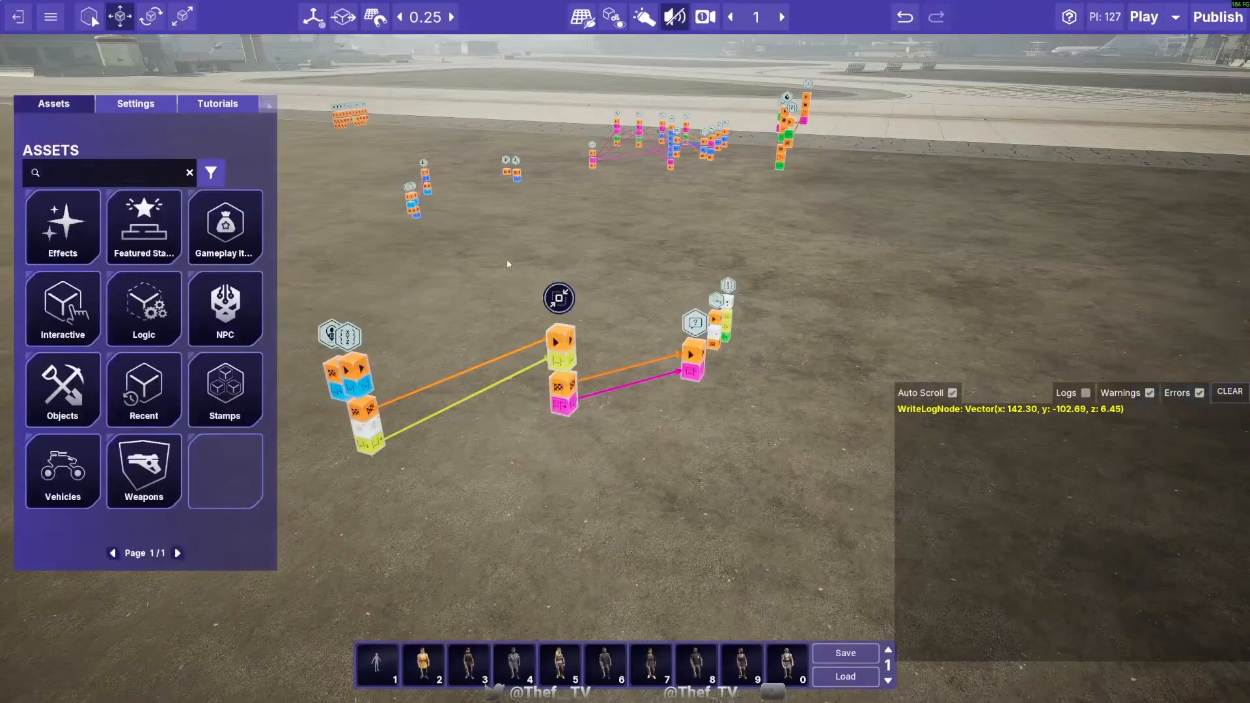
{"action": "left_click_drag", "start_coordinate": [590, 459], "coordinate": [597, 469]}
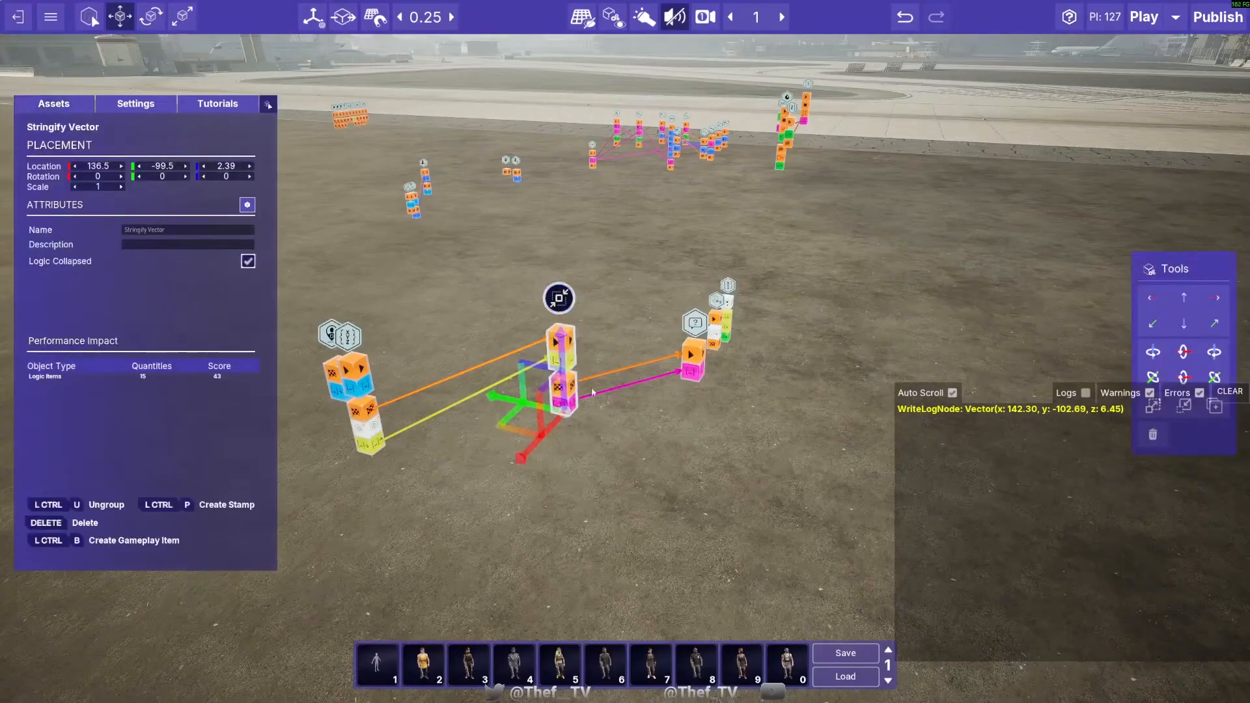
{"action": "left_click", "coordinate": [648, 438]}
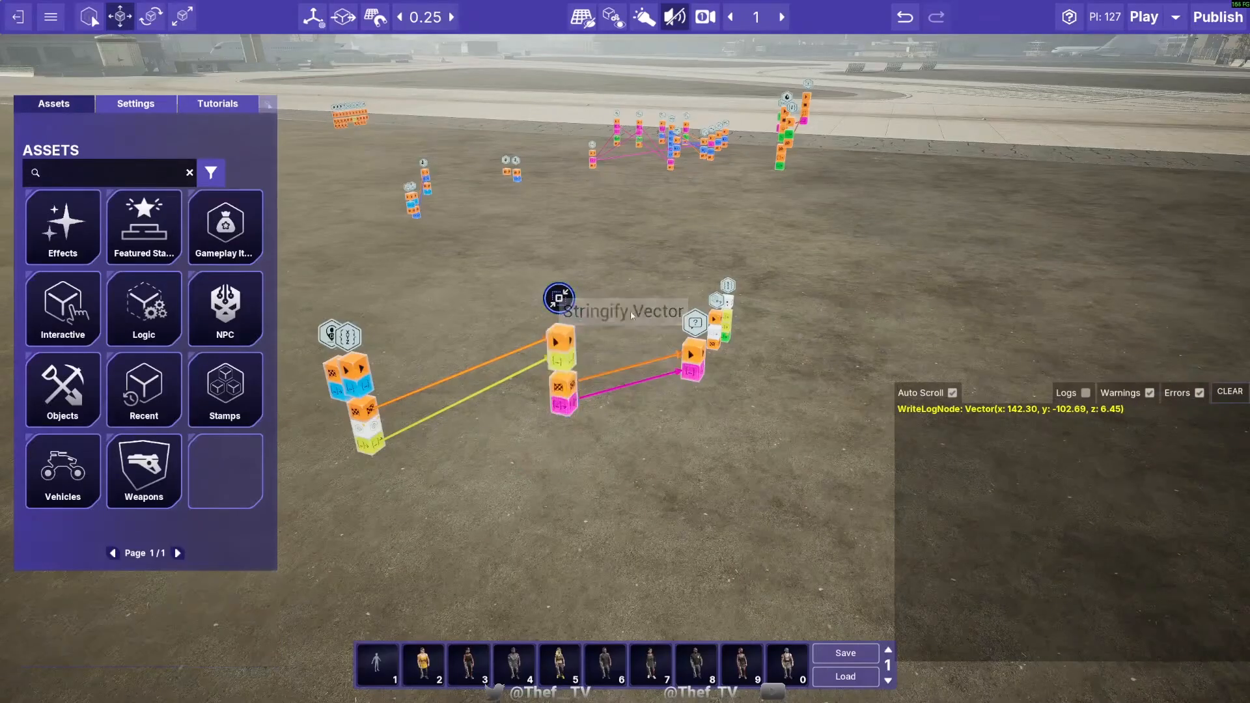
- Move the Write To Log Node to 137.75, -101.75, 2.89 and the Stringify Vector group to 137.75, -99.75, 2.39
{"action": "left_click", "coordinate": [692, 330]}
{"action": "left_click_drag", "start_coordinate": [652, 361], "coordinate": [638, 495]}
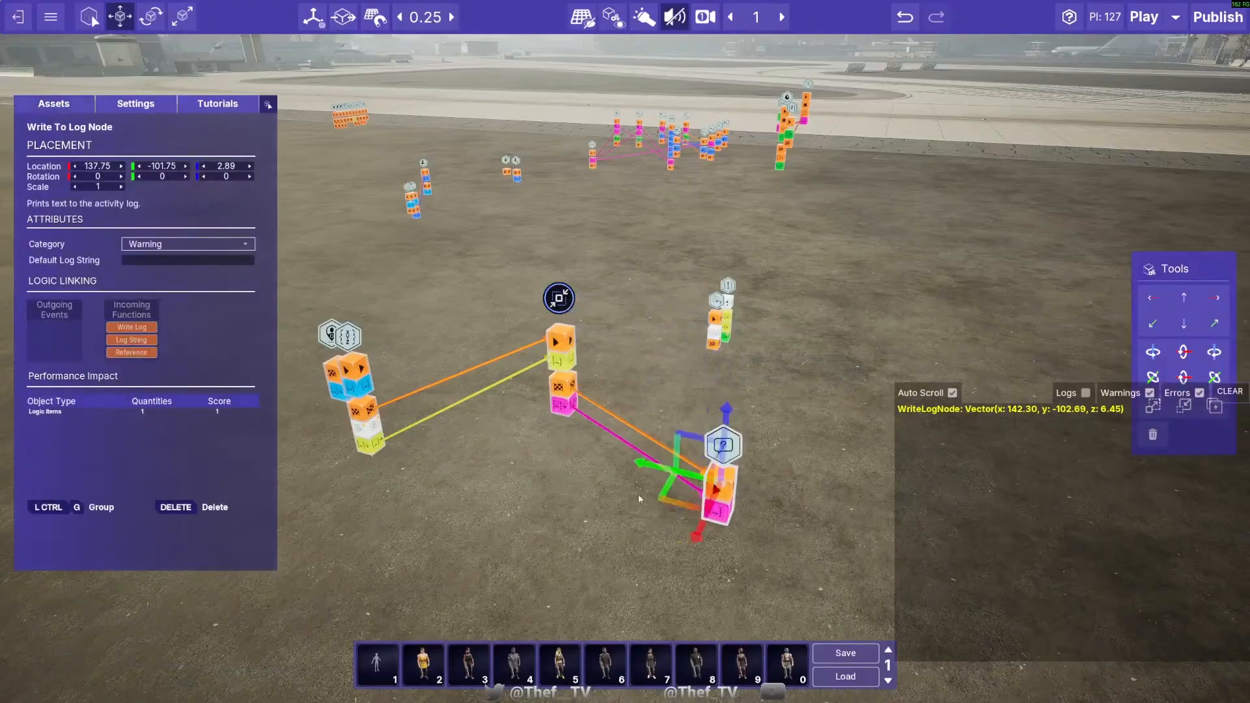
{"action": "left_click", "coordinate": [534, 387]}
{"action": "left_click_drag", "start_coordinate": [512, 434], "coordinate": [476, 486]}
{"action": "left_click", "coordinate": [607, 357]}
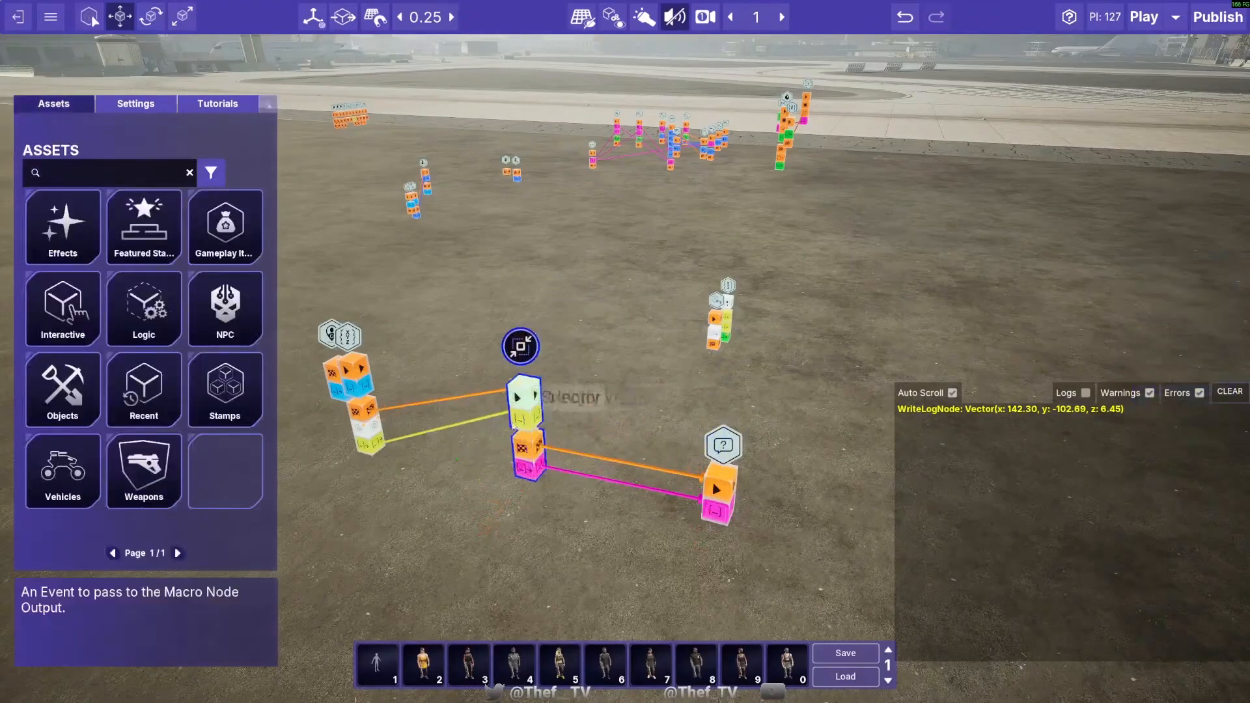
- Move the On Player Spawn Node away from the Get Actor Location Node, to 135.25, -96.75, 2.89
{"action": "key", "text": "d"}
{"action": "right_click_drag", "start_coordinate": [640, 352], "coordinate": [576, 351]}
{"action": "key", "text": "w"}
{"action": "key", "text": "d"}
{"action": "key", "text": "s"}
{"action": "left_click", "coordinate": [685, 198]}
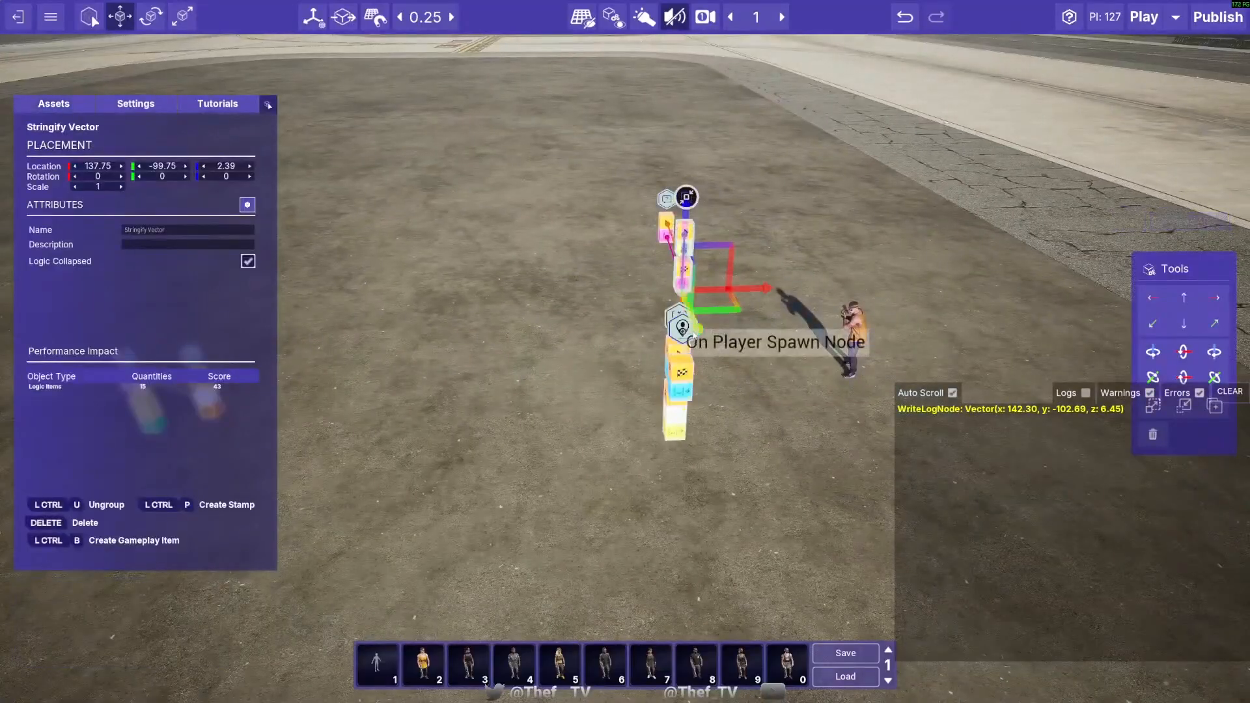
{"action": "left_click", "coordinate": [603, 330]}
{"action": "left_click", "coordinate": [682, 329]}
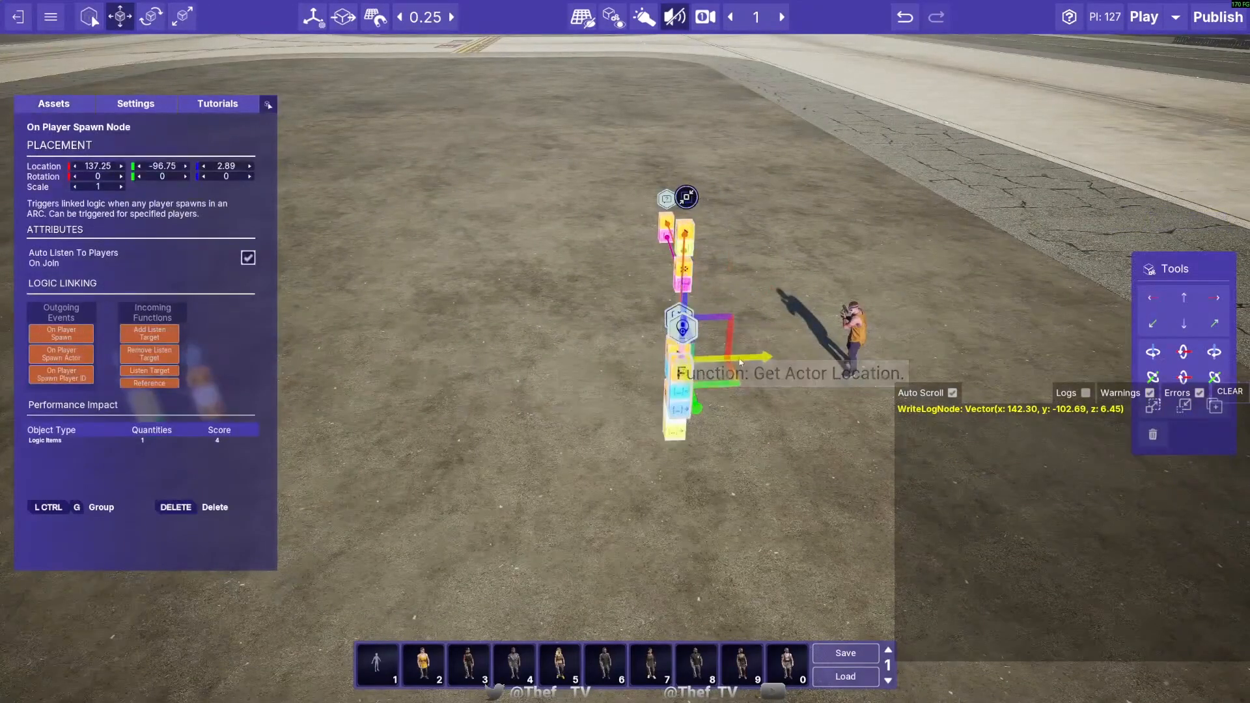
- Search the assets for "get actor transform" and add a Get Actor Transform Node
{"action": "left_click", "coordinate": [57, 107]}
{"action": "left_click", "coordinate": [98, 179]}
{"action": "type", "text": "get po"}
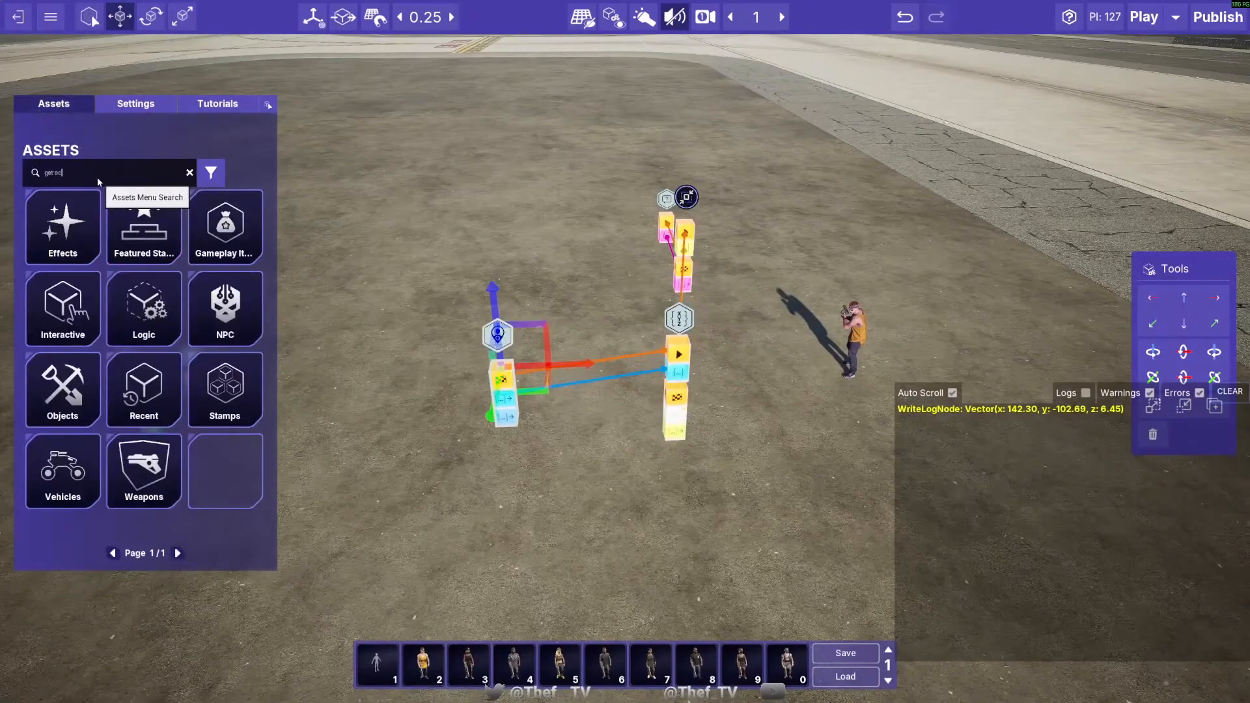
{"action": "type", "text": "tor transform"}
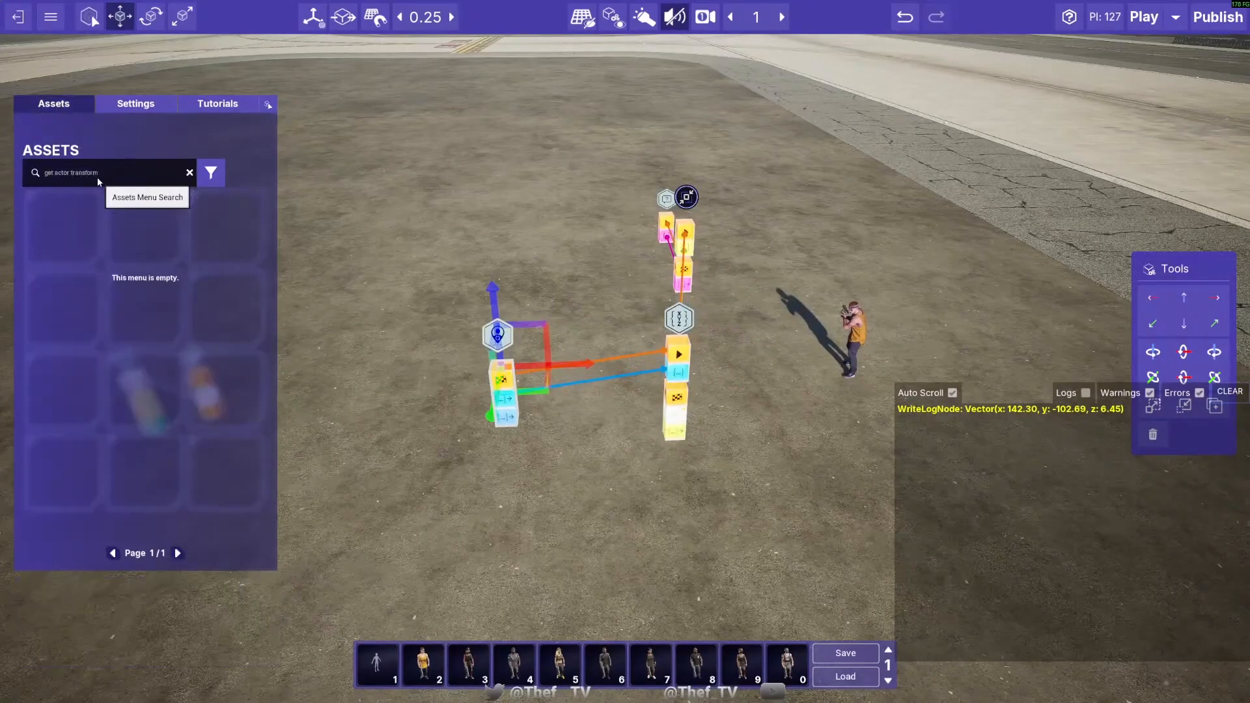
{"action": "left_click", "coordinate": [86, 226]}
- Position the Get Actor Transform Node near the On Player Spawn Node and switch the spawn node's links from Get Actor Location to it
{"action": "right_click_drag", "start_coordinate": [516, 179], "coordinate": [552, 240]}
{"action": "key", "text": "s"}
{"action": "right_click_drag", "start_coordinate": [546, 321], "coordinate": [501, 280]}
{"action": "left_click", "coordinate": [523, 511]}
{"action": "key", "text": "s"}
{"action": "left_click_drag", "start_coordinate": [561, 418], "coordinate": [622, 459]}
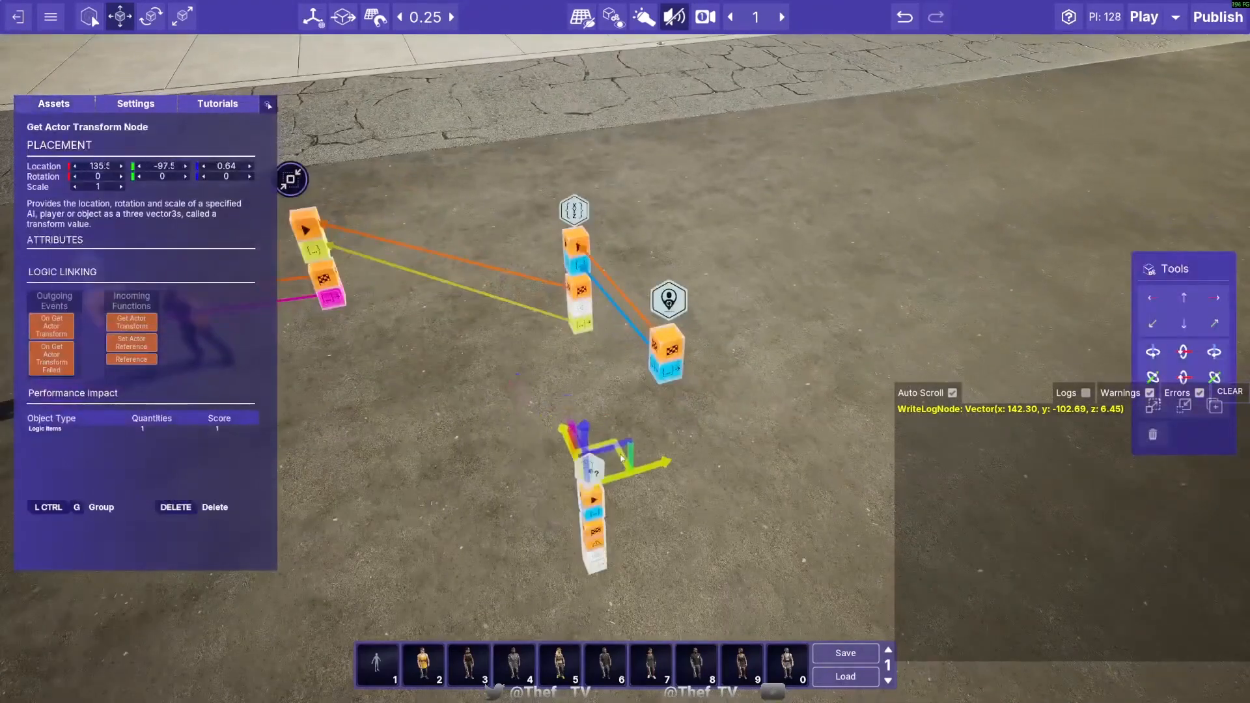
{"action": "left_click_drag", "start_coordinate": [592, 374], "coordinate": [589, 334]}
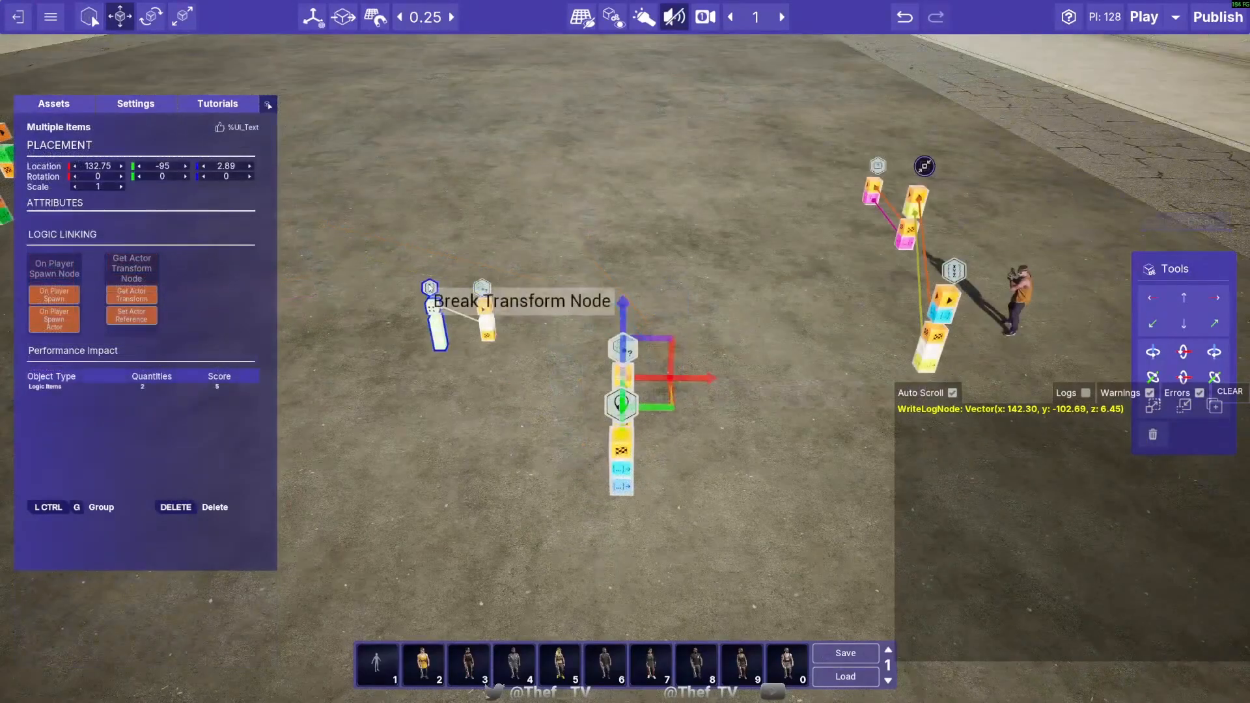
- Move the linked Transform and Break Transform nodes together to beside the Get Actor Transform Node
{"action": "left_click_drag", "start_coordinate": [398, 254], "coordinate": [506, 294]}
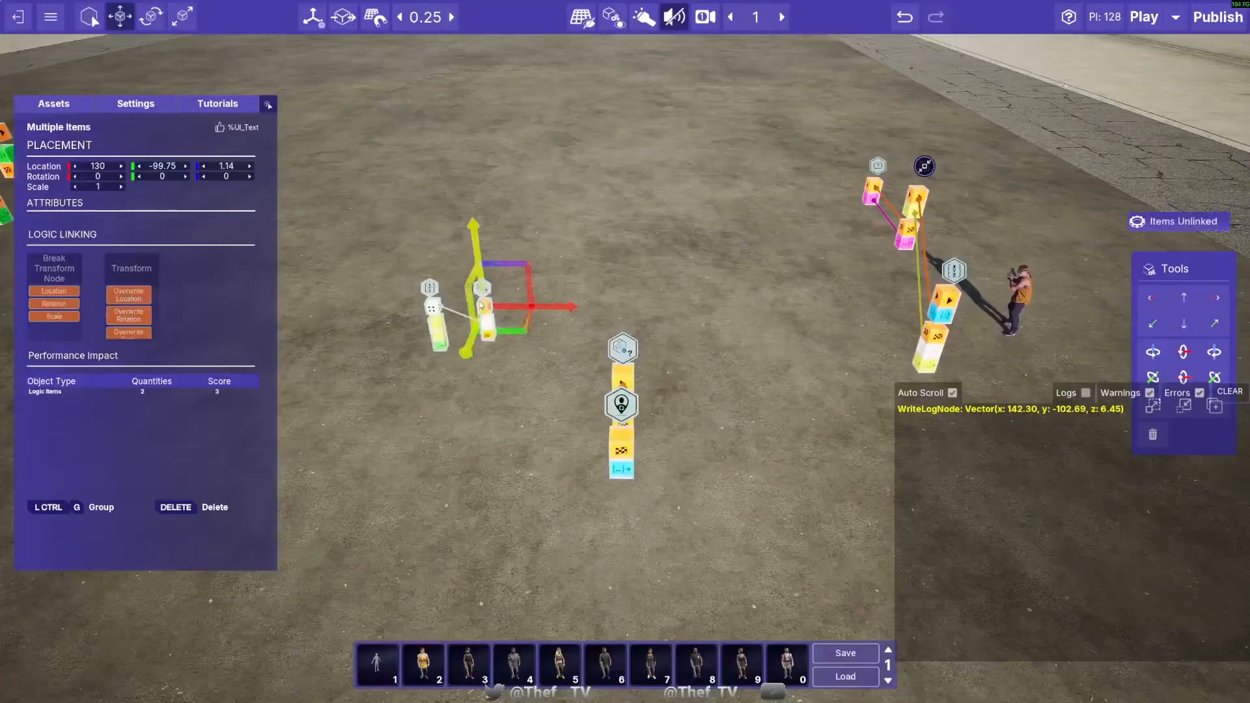
{"action": "left_click", "coordinate": [511, 291]}
{"action": "left_click_drag", "start_coordinate": [469, 294], "coordinate": [504, 338]}
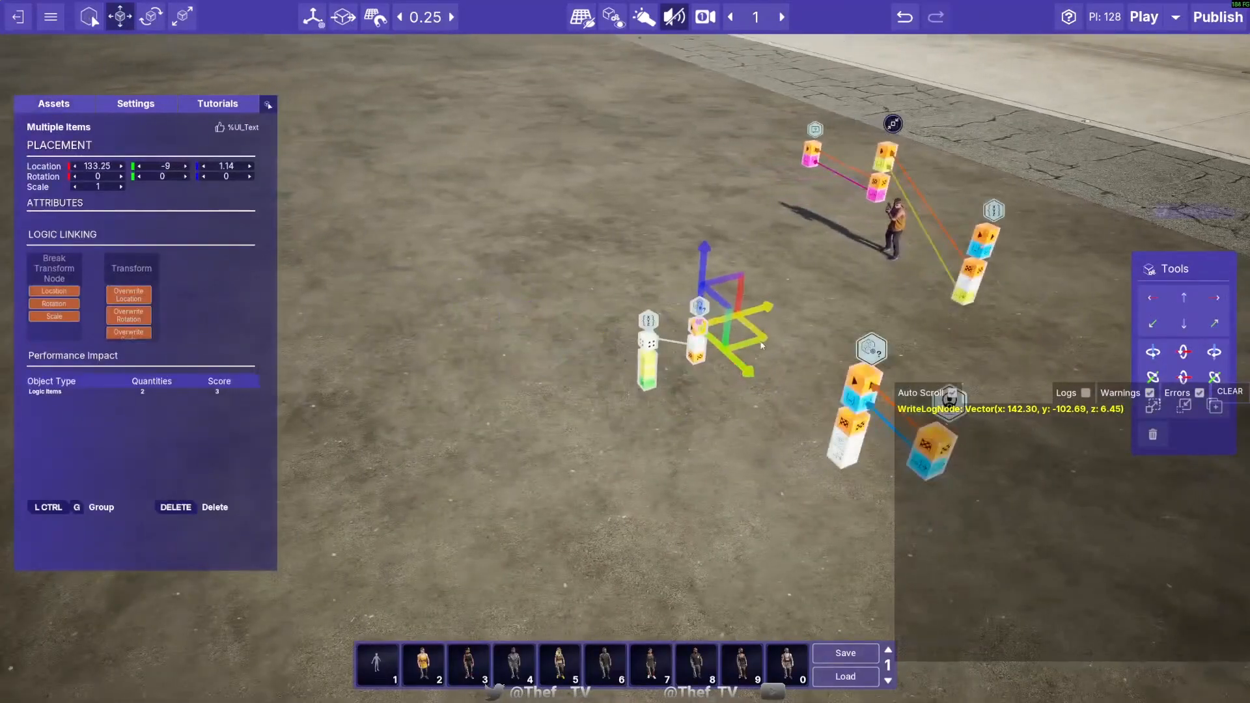
{"action": "left_click_drag", "start_coordinate": [761, 346], "coordinate": [741, 411]}
- Position the Break Transform Node at 132.25, -98.75, 2.89 and the Transform node at 132.25, -97.5, 3.14
{"action": "left_click", "coordinate": [723, 450]}
{"action": "left_click", "coordinate": [705, 334]}
{"action": "left_click", "coordinate": [653, 360]}
{"action": "left_click_drag", "start_coordinate": [687, 373], "coordinate": [690, 274]}
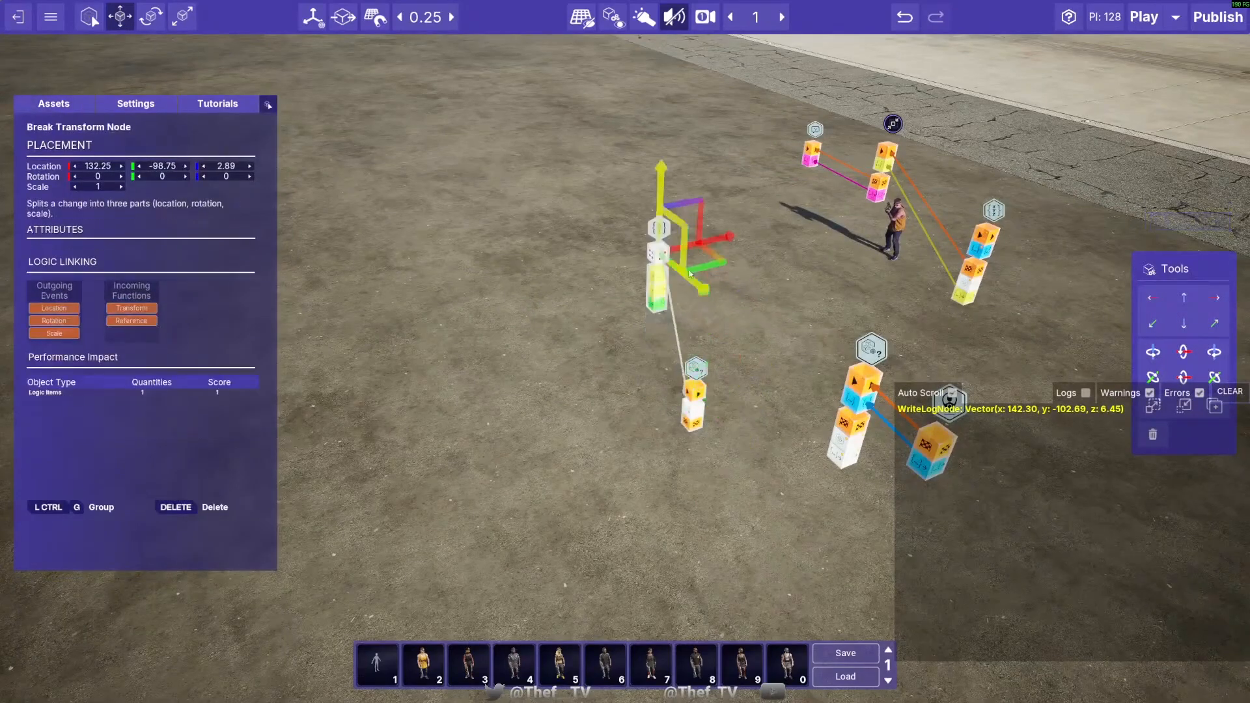
{"action": "left_click", "coordinate": [694, 405]}
{"action": "left_click_drag", "start_coordinate": [698, 323], "coordinate": [682, 191]}
- Link the Get Actor Transform Node's transform and success event outputs to the Transform node's transform and Activate inputs
{"action": "key", "text": "a"}
{"action": "right_click_drag", "start_coordinate": [560, 411], "coordinate": [665, 448]}
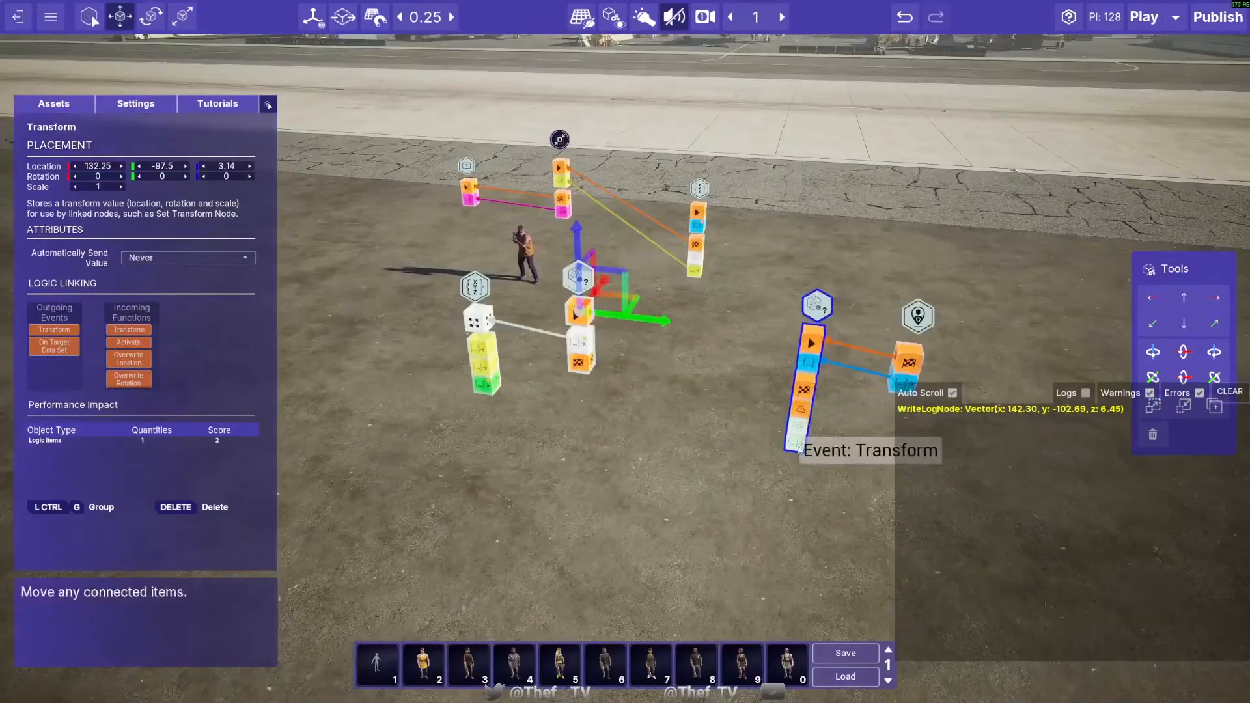
{"action": "left_click_drag", "start_coordinate": [799, 449], "coordinate": [590, 328]}
{"action": "left_click_drag", "start_coordinate": [803, 411], "coordinate": [577, 336]}
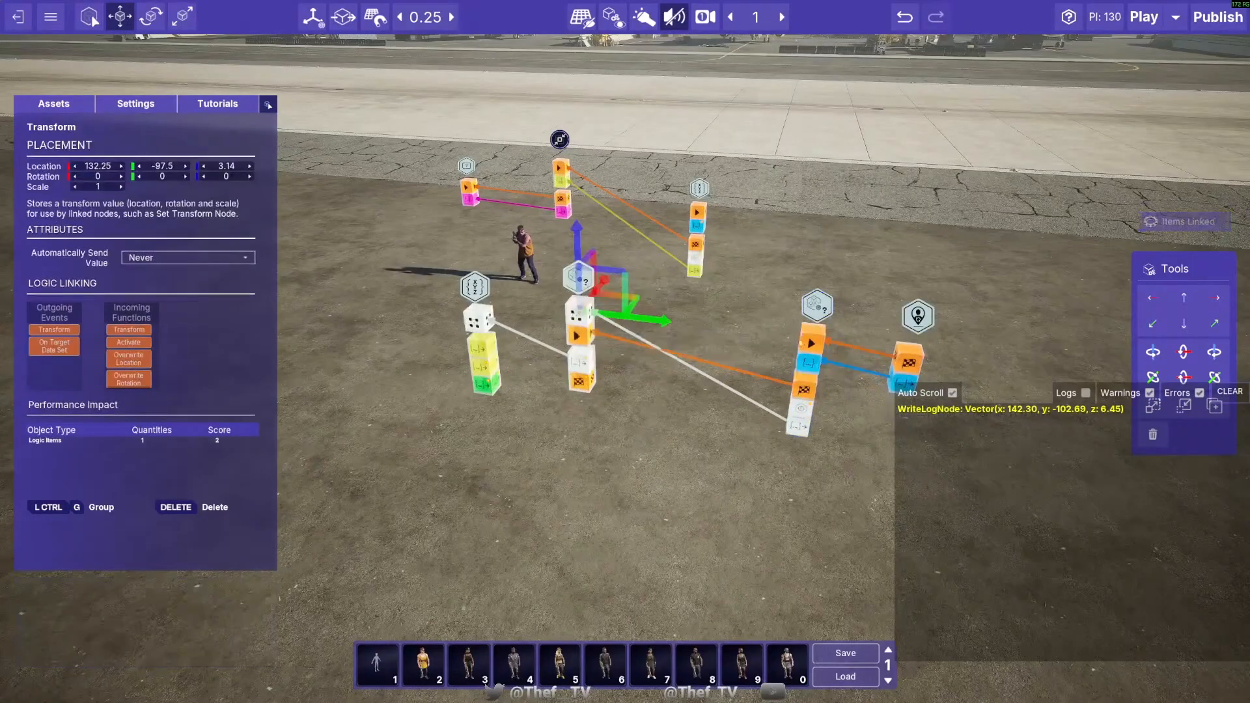
- Move the Break Transform Node closer to the Transform node, to 132.25, -98.25, 2.89
{"action": "key", "text": "a"}
{"action": "right_click_drag", "start_coordinate": [495, 345], "coordinate": [560, 358]}
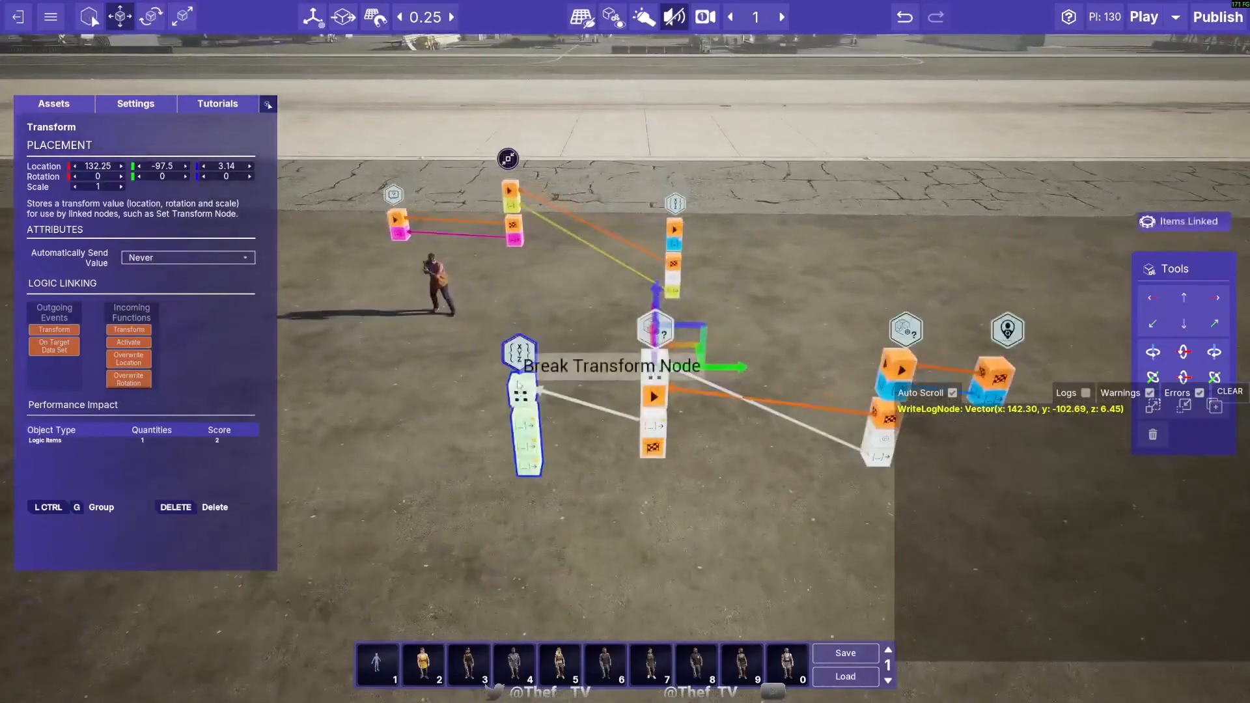
{"action": "key", "text": "a"}
{"action": "key", "text": "s"}
{"action": "left_click", "coordinate": [630, 340]}
{"action": "left_click_drag", "start_coordinate": [697, 335], "coordinate": [745, 336]}
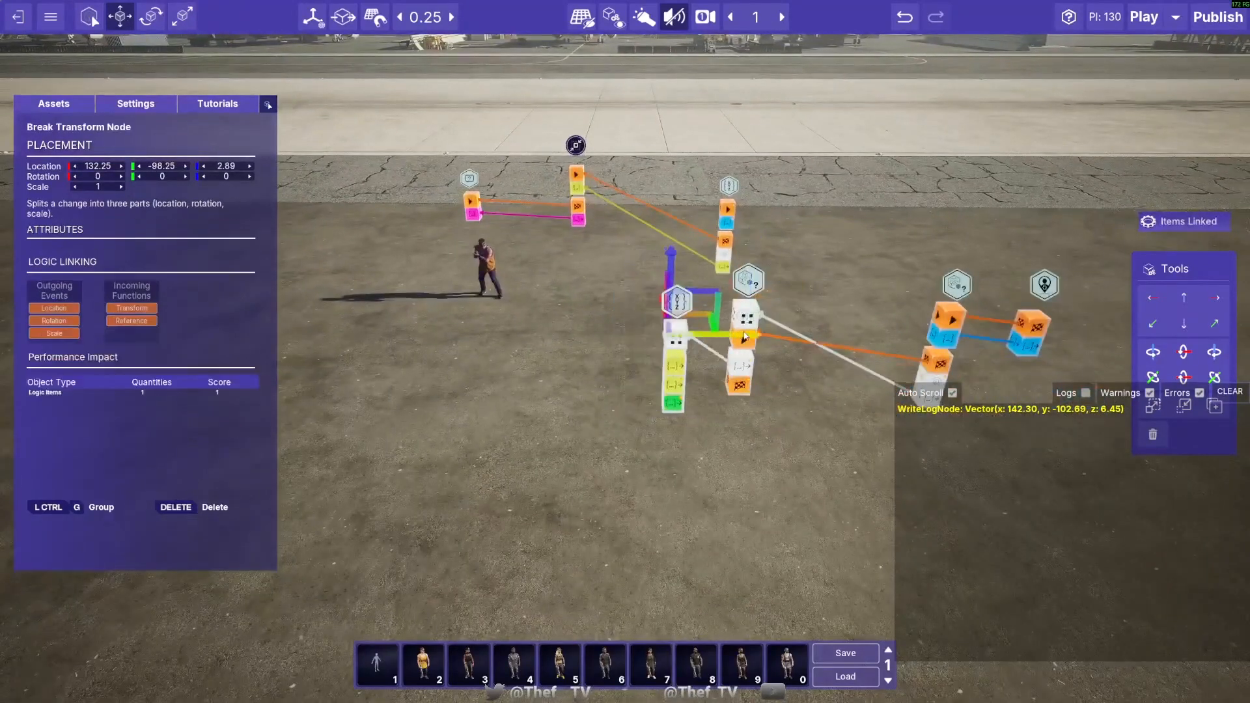
- Duplicate the collapsed Stringify Vector group and place the copy at 133.5, -99.75, 2.39
{"action": "left_click", "coordinate": [576, 146]}
{"action": "key", "text": "w"}
{"action": "right_click_drag", "start_coordinate": [576, 146], "coordinate": [403, 155]}
{"action": "key", "text": "d"}
{"action": "left_click_drag", "start_coordinate": [847, 304], "coordinate": [522, 363], "text": "alt"}
{"action": "key", "text": "a"}
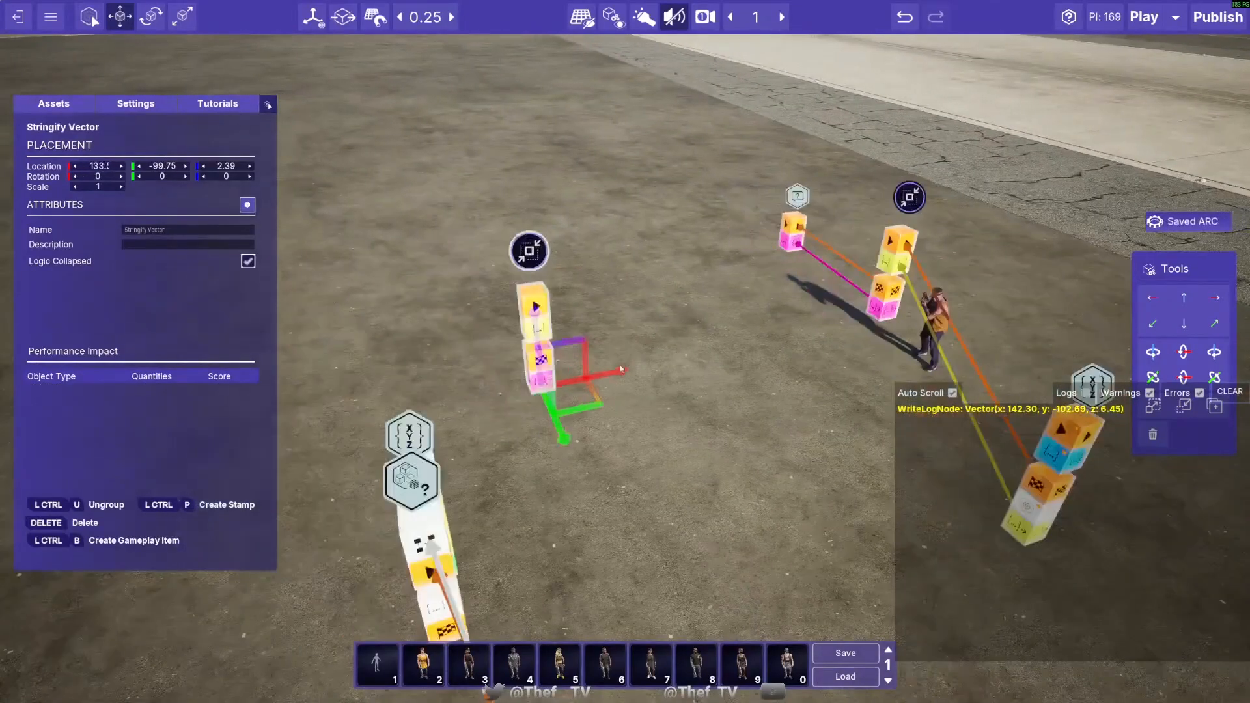
- Link the Break Transform Node's Location output and the Transform node's On Target Data Set event to the copied Stringify Vector group
{"action": "right_click_drag", "start_coordinate": [474, 449], "coordinate": [612, 426]}
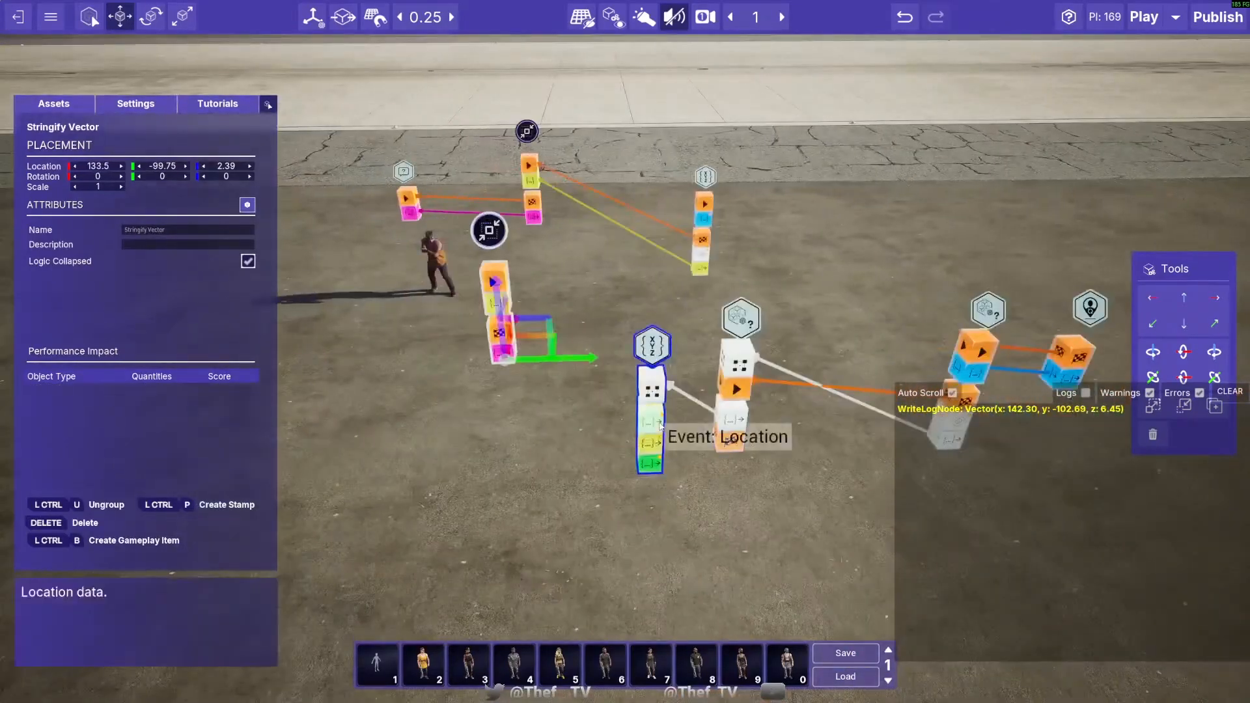
{"action": "left_click_drag", "start_coordinate": [652, 424], "coordinate": [500, 307]}
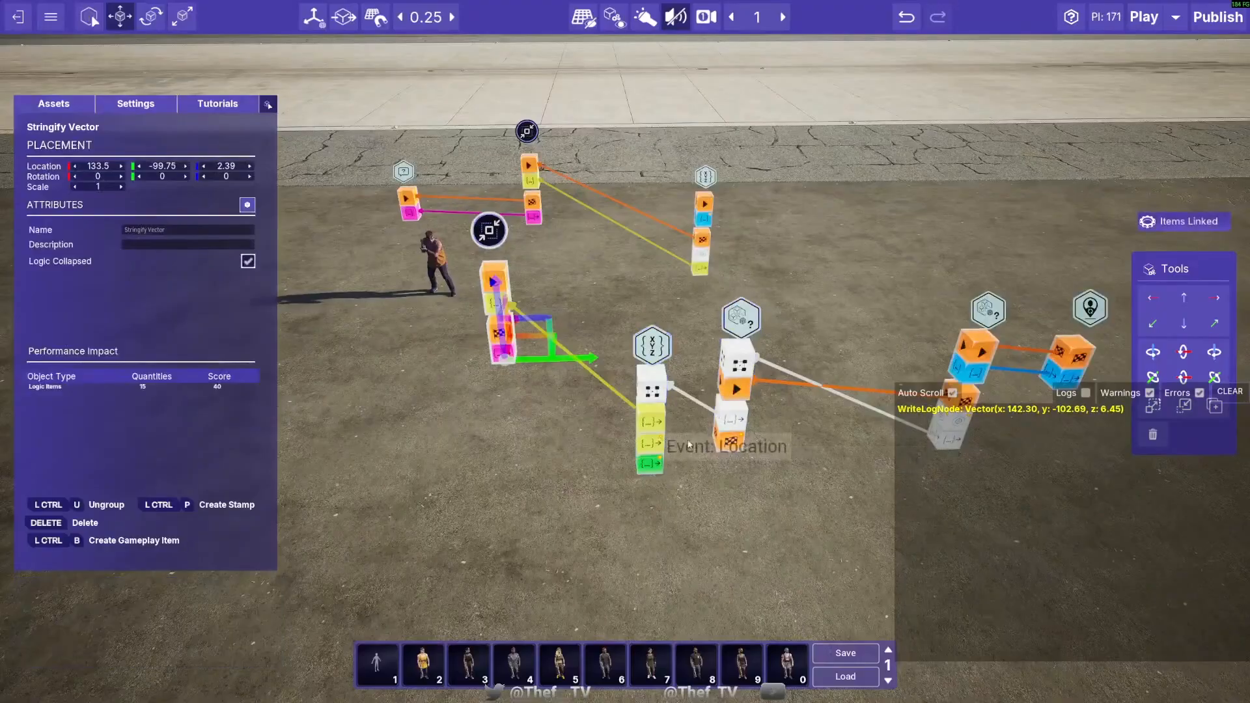
{"action": "left_click_drag", "start_coordinate": [726, 444], "coordinate": [490, 290]}
- Add a second Stringify Vector copy, feed it the Break Transform Node's Rotation, and trigger it from the first copy's event output
{"action": "key", "text": "a"}
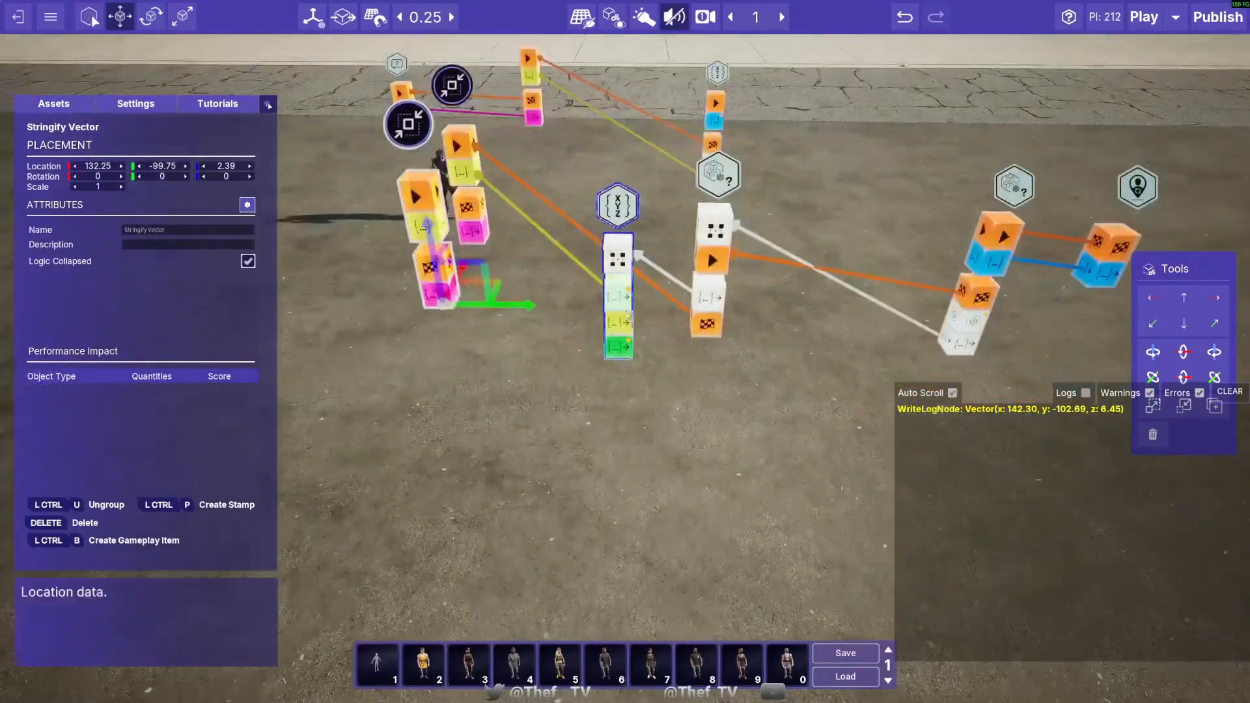
{"action": "left_click_drag", "start_coordinate": [624, 320], "coordinate": [419, 198]}
{"action": "key", "text": "d"}
{"action": "mouse_move", "coordinate": [486, 363]}
{"action": "right_mouse_down"}
{"action": "mouse_move", "coordinate": [456, 363]}
{"action": "mouse_move", "coordinate": [486, 363]}
{"action": "mouse_move", "coordinate": [486, 339]}
{"action": "right_mouse_up"}
- Add a Number To String node linked to the Break Transform Node's Scale output, and place three copies of the Write To Log Node
{"action": "left_click", "coordinate": [65, 106]}
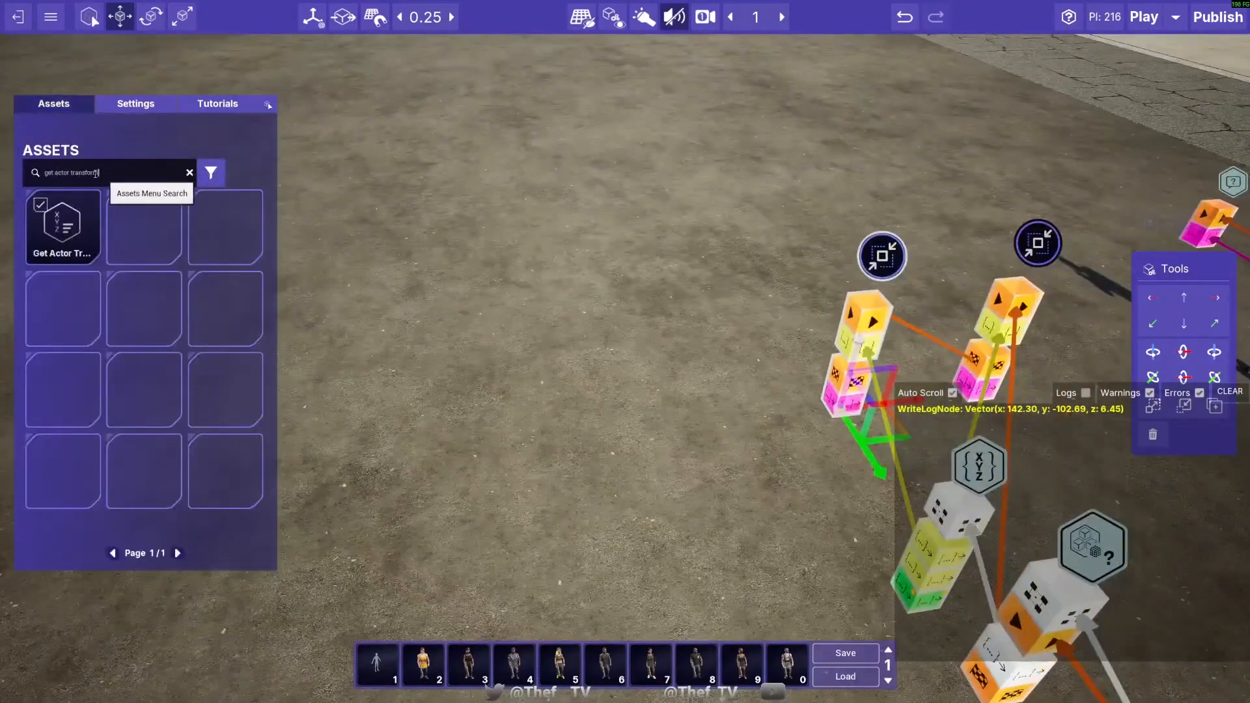
{"action": "type", "text": "number"}
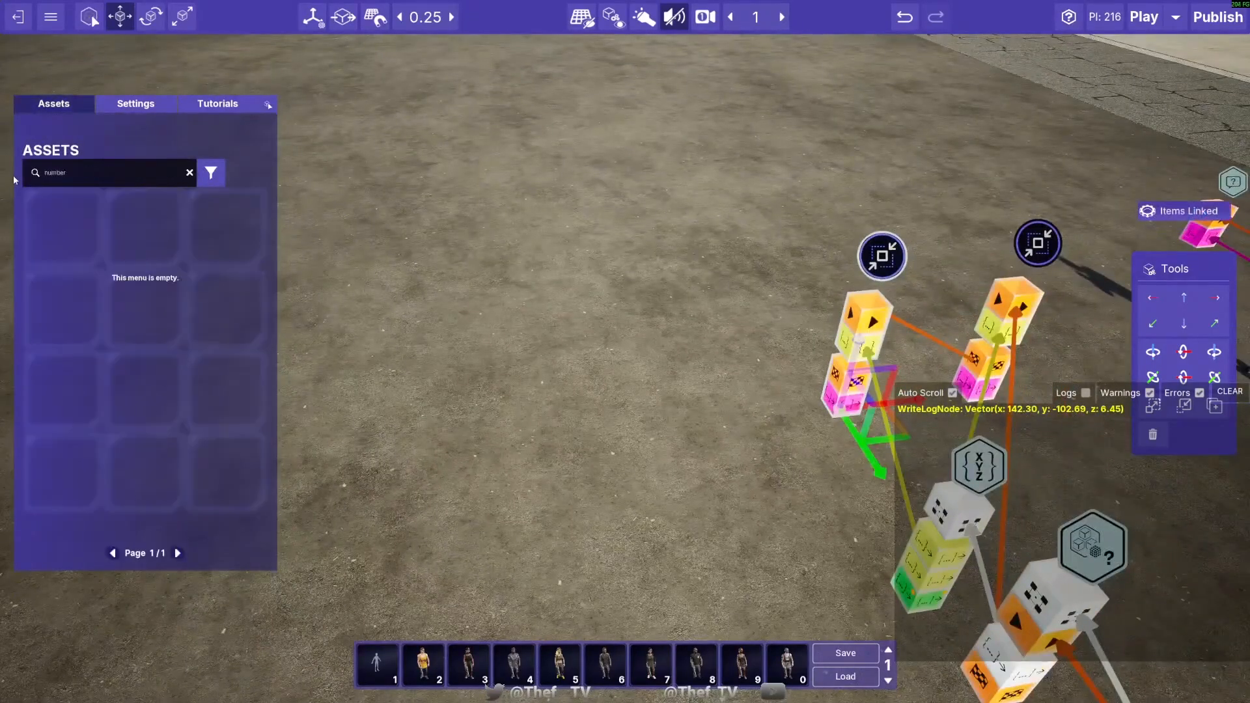
{"action": "type", "text": " to"}
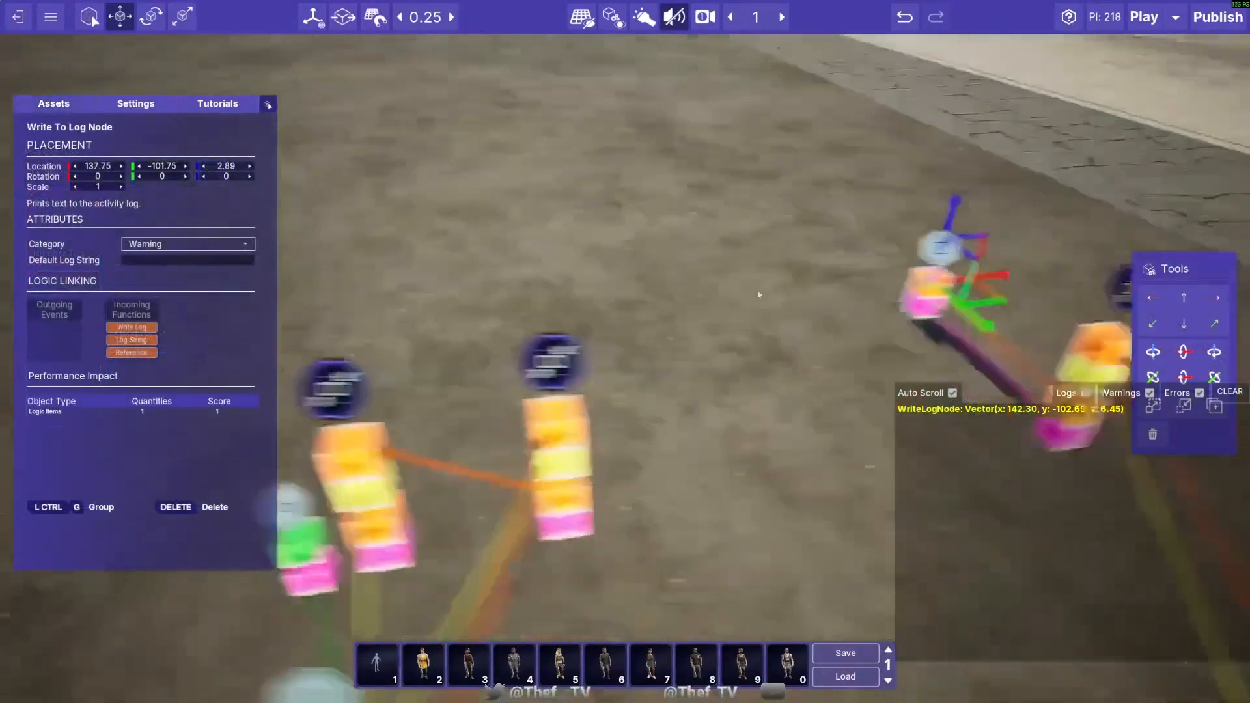
{"action": "right_click_drag", "start_coordinate": [759, 293], "coordinate": [956, 278]}
{"action": "left_click_drag", "start_coordinate": [910, 276], "coordinate": [383, 337], "text": "alt"}
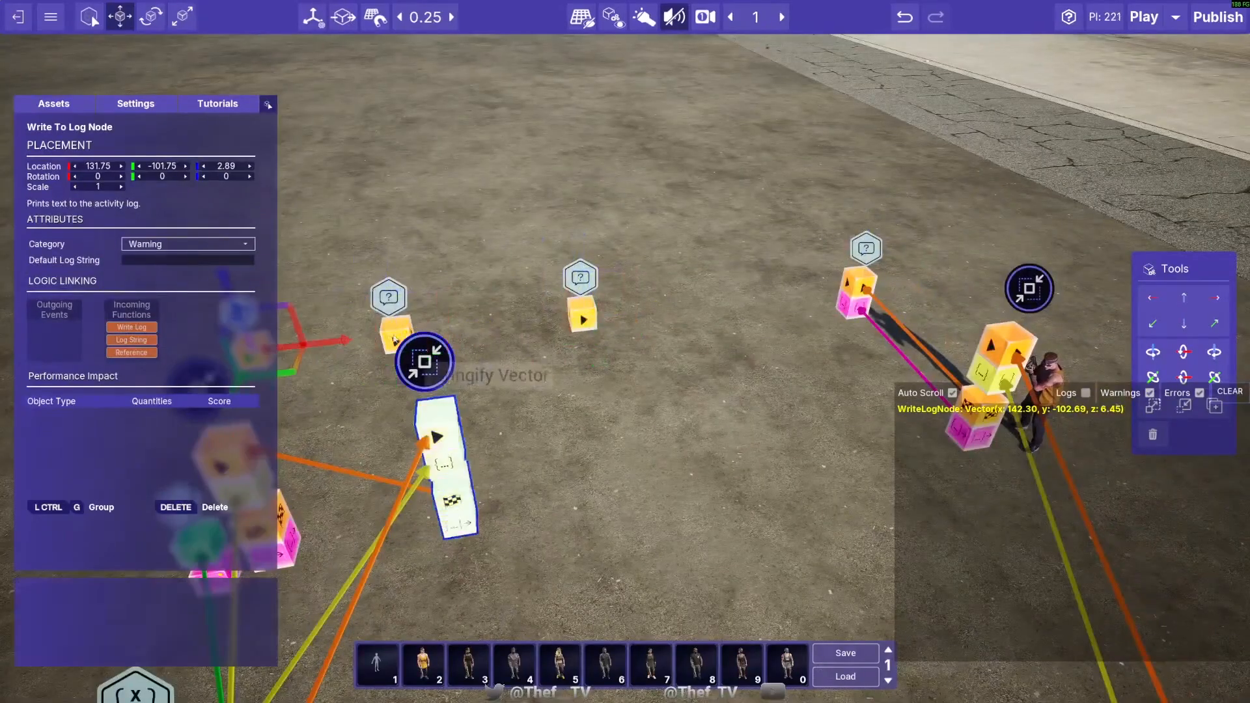
- Link the Number To String output to a Write To Log Node's Log String input, and move that log node to 130.75, -101.75, 2.89
{"action": "right_click_drag", "start_coordinate": [439, 384], "coordinate": [469, 397]}
{"action": "left_click_drag", "start_coordinate": [525, 368], "coordinate": [511, 212]}
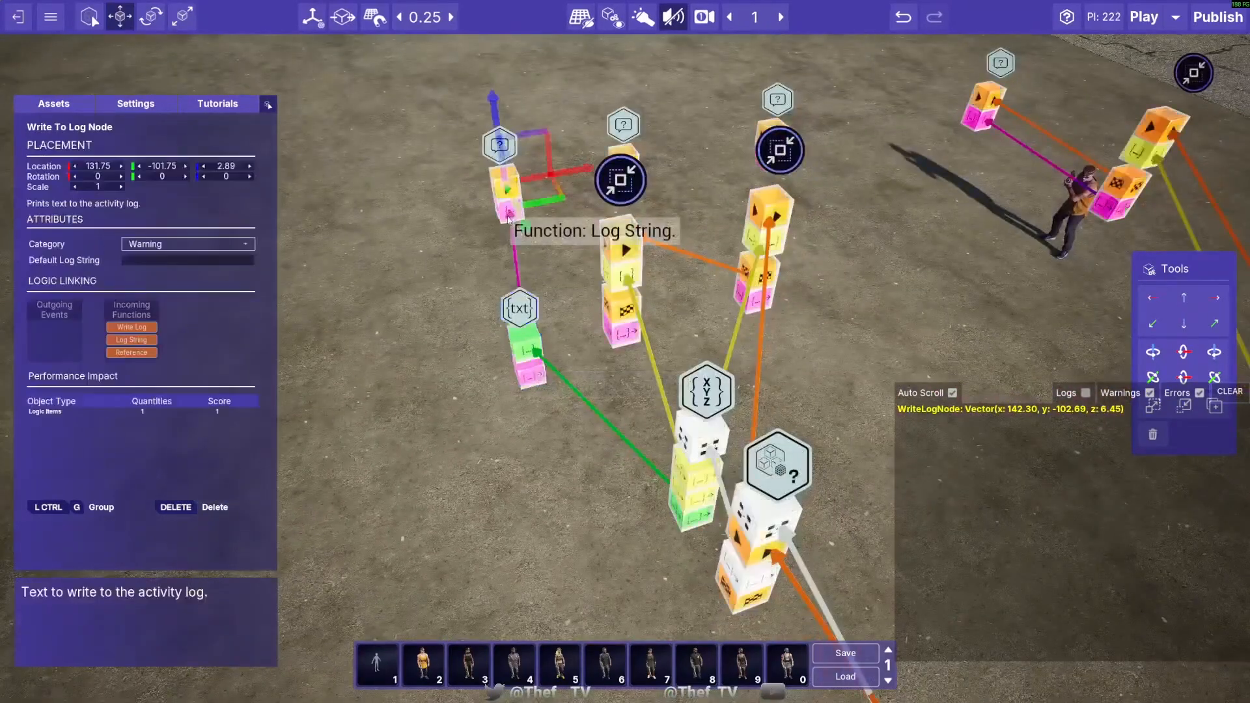
{"action": "right_click_drag", "start_coordinate": [511, 212], "coordinate": [653, 221]}
{"action": "left_click_drag", "start_coordinate": [645, 231], "coordinate": [530, 254]}
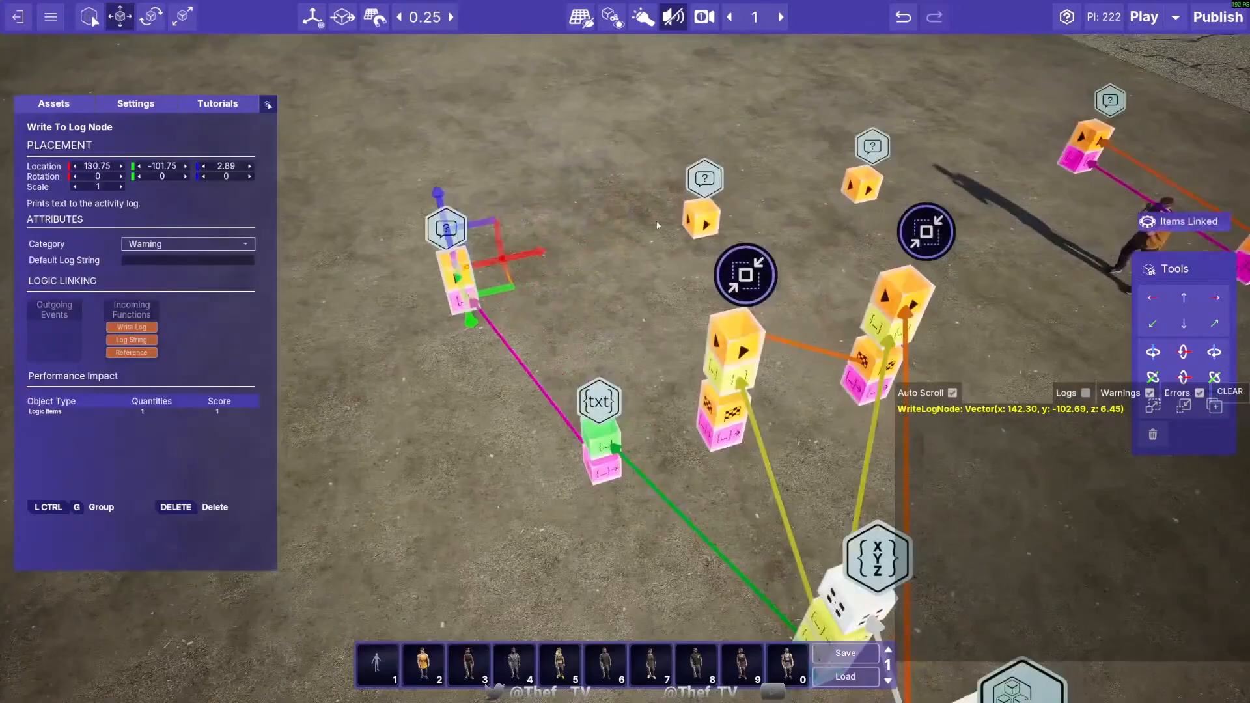
{"action": "left_click", "coordinate": [715, 189]}
{"action": "left_click_drag", "start_coordinate": [774, 204], "coordinate": [694, 222]}
- Try linking a Stringify Vector copy's string output directly to a Write To Log Node, and undo the link
{"action": "left_click_drag", "start_coordinate": [719, 437], "coordinate": [623, 265]}
{"action": "key", "text": "d"}
{"action": "left_click_drag", "start_coordinate": [733, 396], "coordinate": [578, 306]}
{"action": "key", "text": "w"}
{"action": "key", "text": "d"}
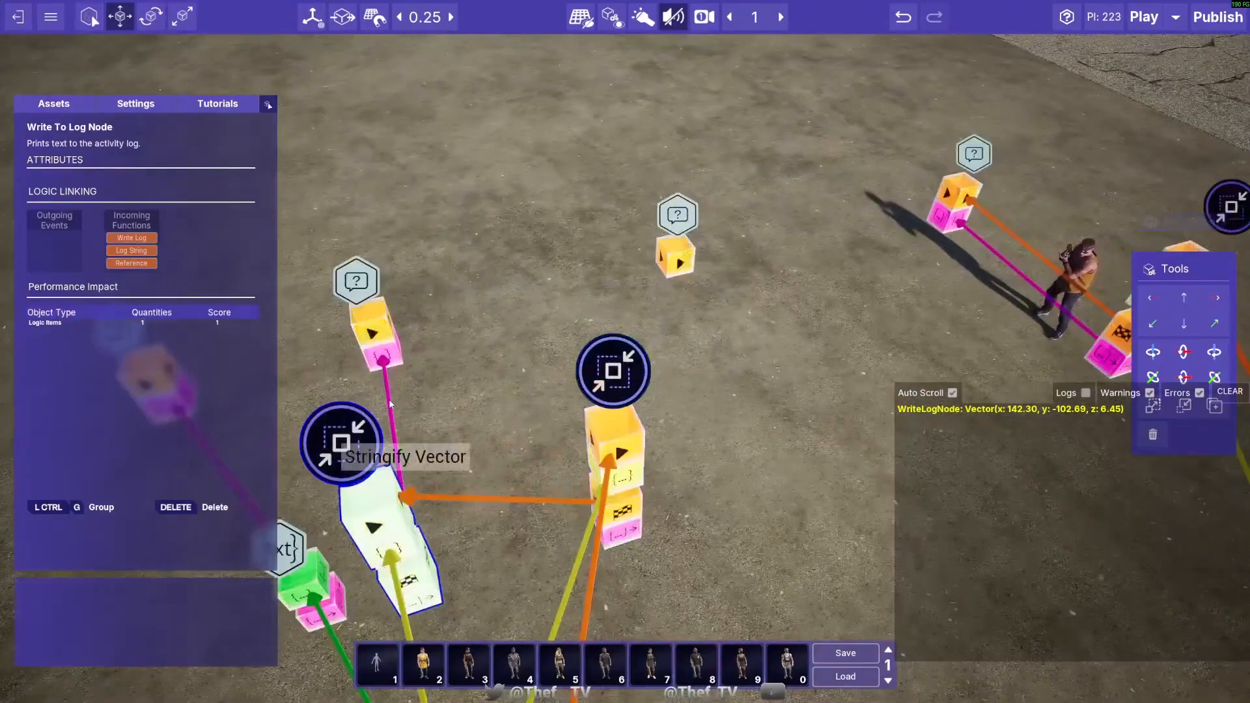
{"action": "key", "text": "d"}
{"action": "right_click_drag", "start_coordinate": [390, 405], "coordinate": [456, 414]}
{"action": "left_click", "coordinate": [509, 377], "text": "alt"}
{"action": "key", "text": "s"}
- Search the assets for "concat", add three Concatenate Strings nodes, and set one's Default String A Value to "Location:"
{"action": "left_click", "coordinate": [55, 105]}
{"action": "right_click_drag", "start_coordinate": [404, 339], "coordinate": [383, 260]}
{"action": "key", "text": "s"}
{"action": "key", "text": "d"}
{"action": "key", "text": "s"}
{"action": "key", "text": "a"}
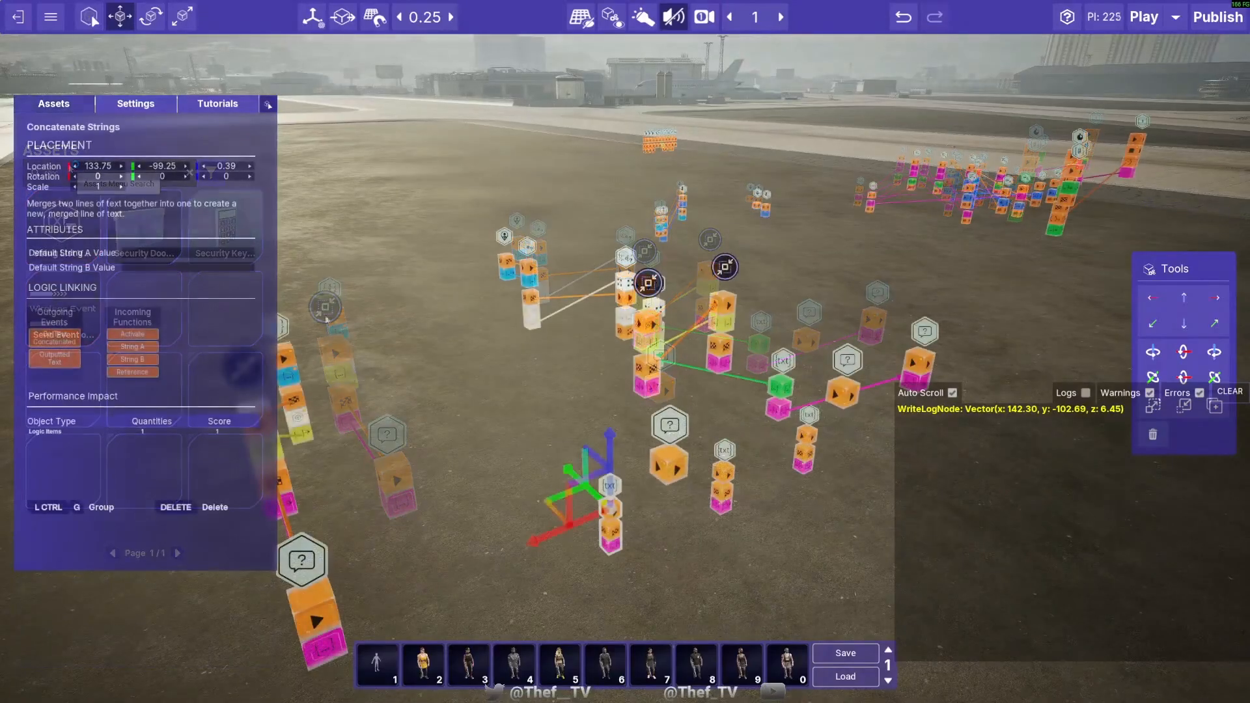
{"action": "left_click", "coordinate": [134, 253]}
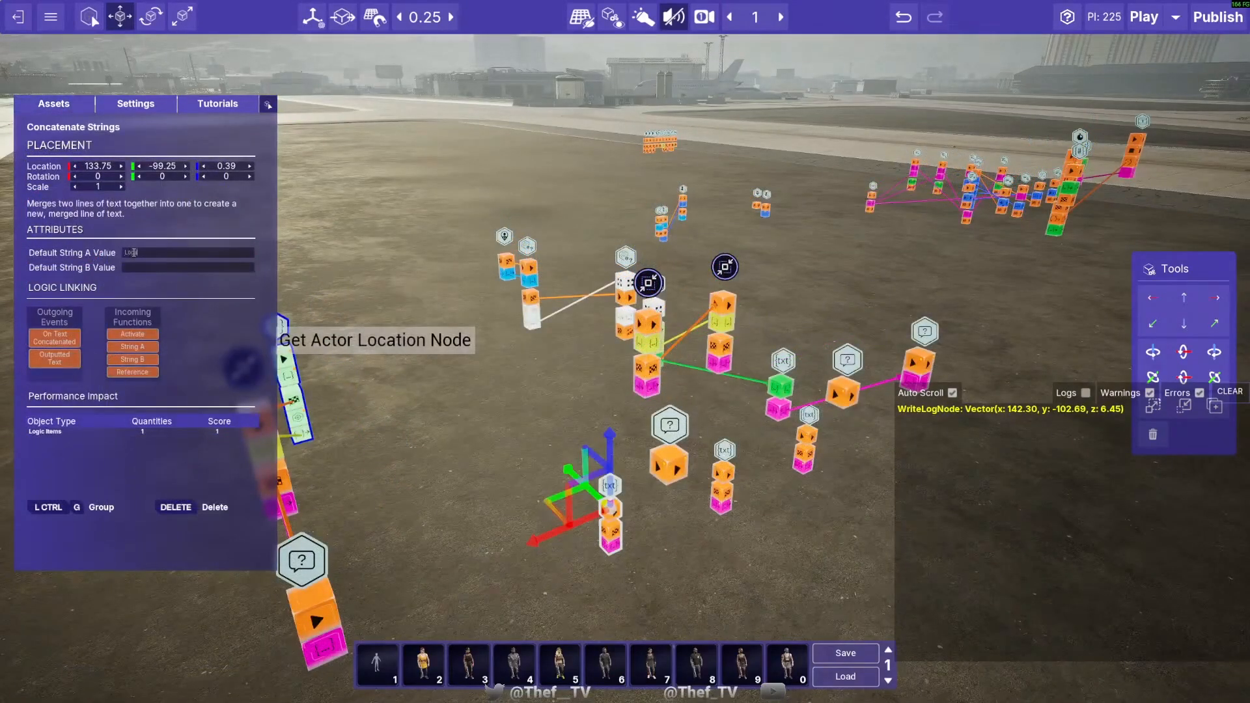
{"action": "left_click", "coordinate": [530, 404]}
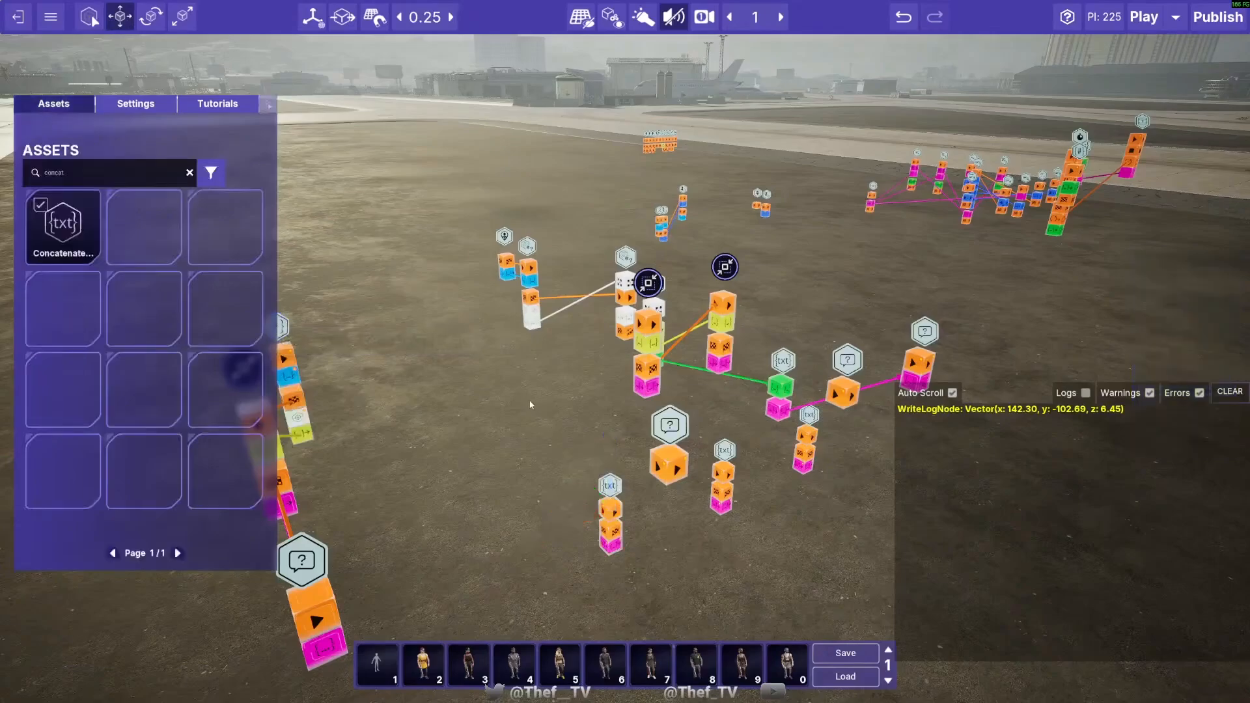
- Move the "Location:" Concatenate Strings node beside the Stringify Vector copies, to 133.75, -100.75, 2.64
{"action": "right_click_drag", "start_coordinate": [530, 405], "coordinate": [596, 478]}
{"action": "key", "text": "a"}
{"action": "left_click", "coordinate": [614, 542]}
{"action": "key", "text": "d"}
{"action": "left_click_drag", "start_coordinate": [502, 581], "coordinate": [629, 589]}
{"action": "left_click_drag", "start_coordinate": [688, 506], "coordinate": [706, 331]}
{"action": "left_click_drag", "start_coordinate": [644, 421], "coordinate": [630, 438]}
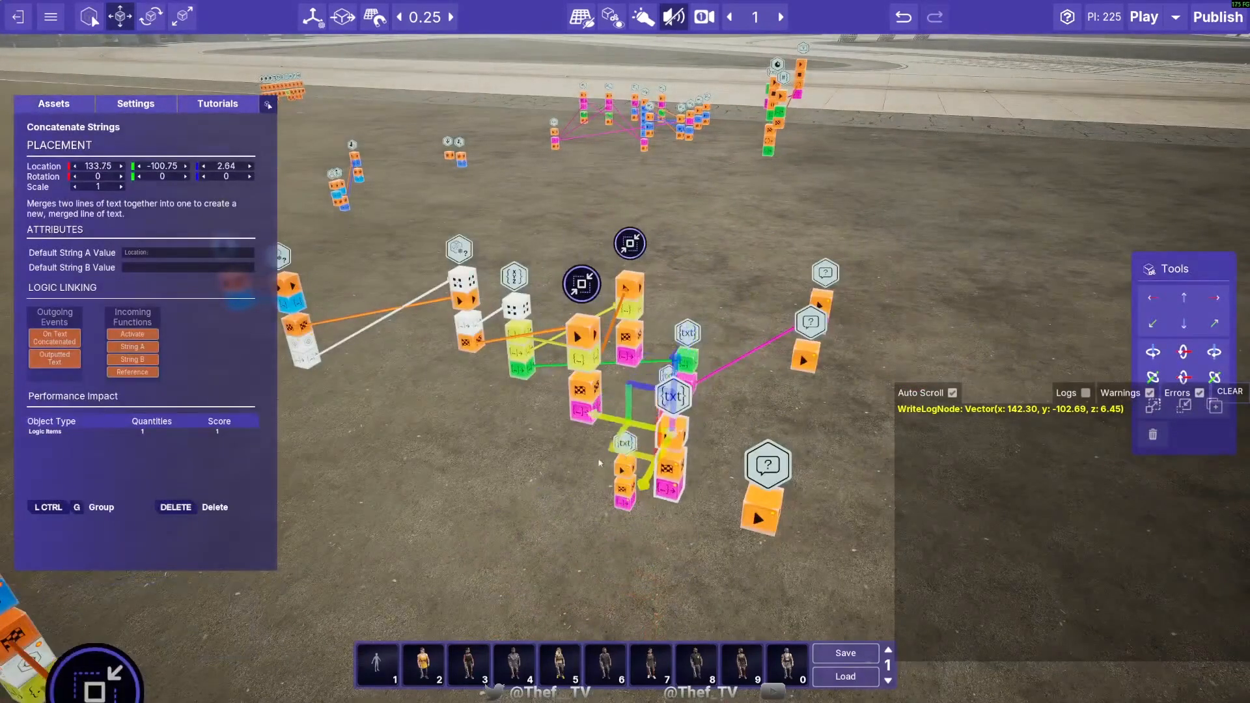
- Link the Stringify Vector copy's string and event outputs to the Concatenate Strings node's String B and Activate inputs
{"action": "key", "text": "a"}
{"action": "right_click_drag", "start_coordinate": [631, 438], "coordinate": [726, 446]}
{"action": "key", "text": "q"}
{"action": "left_click_drag", "start_coordinate": [496, 369], "coordinate": [612, 391]}
{"action": "left_click_drag", "start_coordinate": [504, 344], "coordinate": [611, 368]}
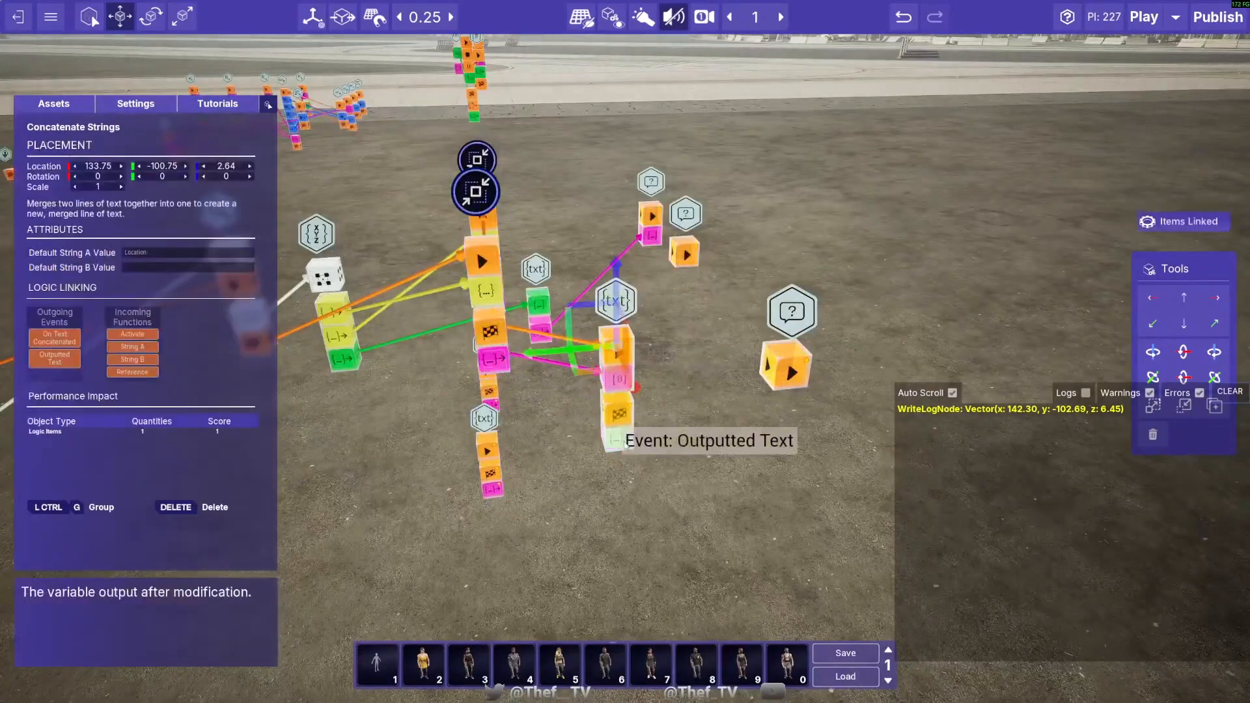
- Link the "Location:" Concatenate Strings node's outputs to its Write To Log Node, and set another Concatenate Strings node's Default String A Value to "Rotation:"
{"action": "mouse_move", "coordinate": [617, 435]}
{"action": "left_mouse_down"}
{"action": "mouse_move", "coordinate": [761, 364]}
{"action": "mouse_move", "coordinate": [765, 400]}
{"action": "mouse_move", "coordinate": [623, 415]}
{"action": "mouse_move", "coordinate": [790, 373]}
{"action": "left_mouse_up"}
{"action": "key", "text": "d"}
{"action": "right_click_drag", "start_coordinate": [790, 374], "coordinate": [693, 374]}
{"action": "left_click_drag", "start_coordinate": [602, 407], "coordinate": [535, 315]}
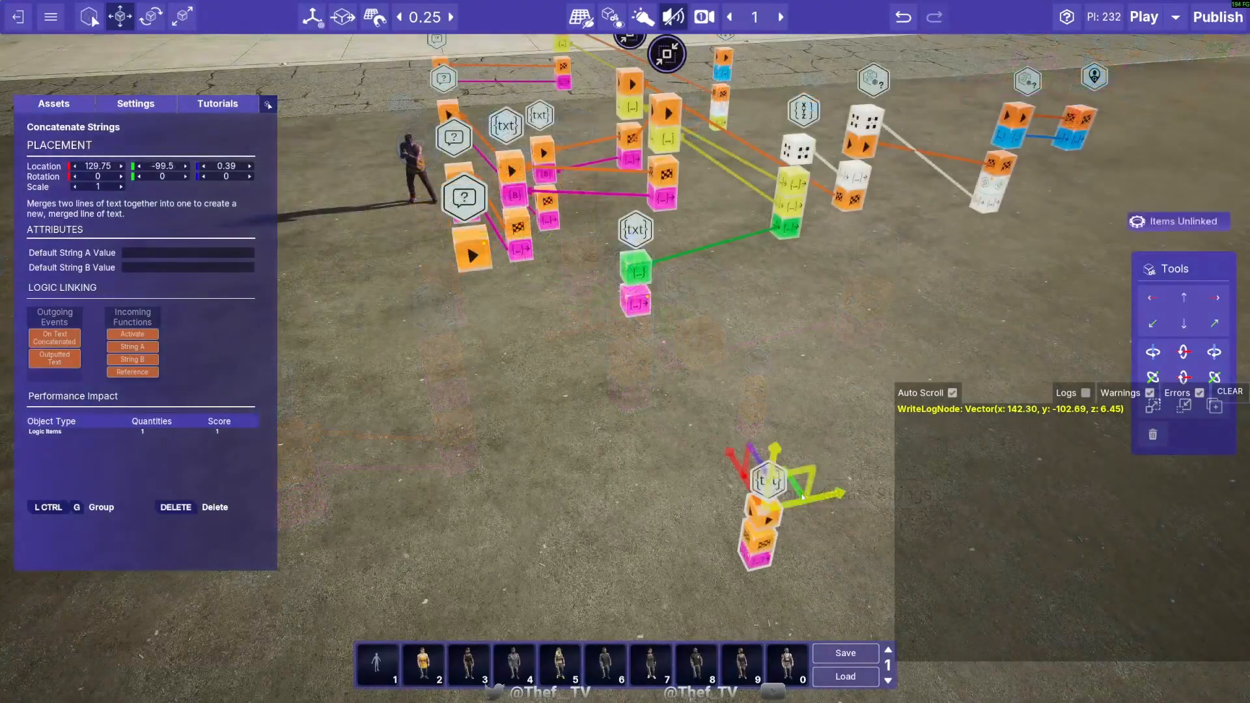
{"action": "left_click_drag", "start_coordinate": [813, 474], "coordinate": [551, 198]}
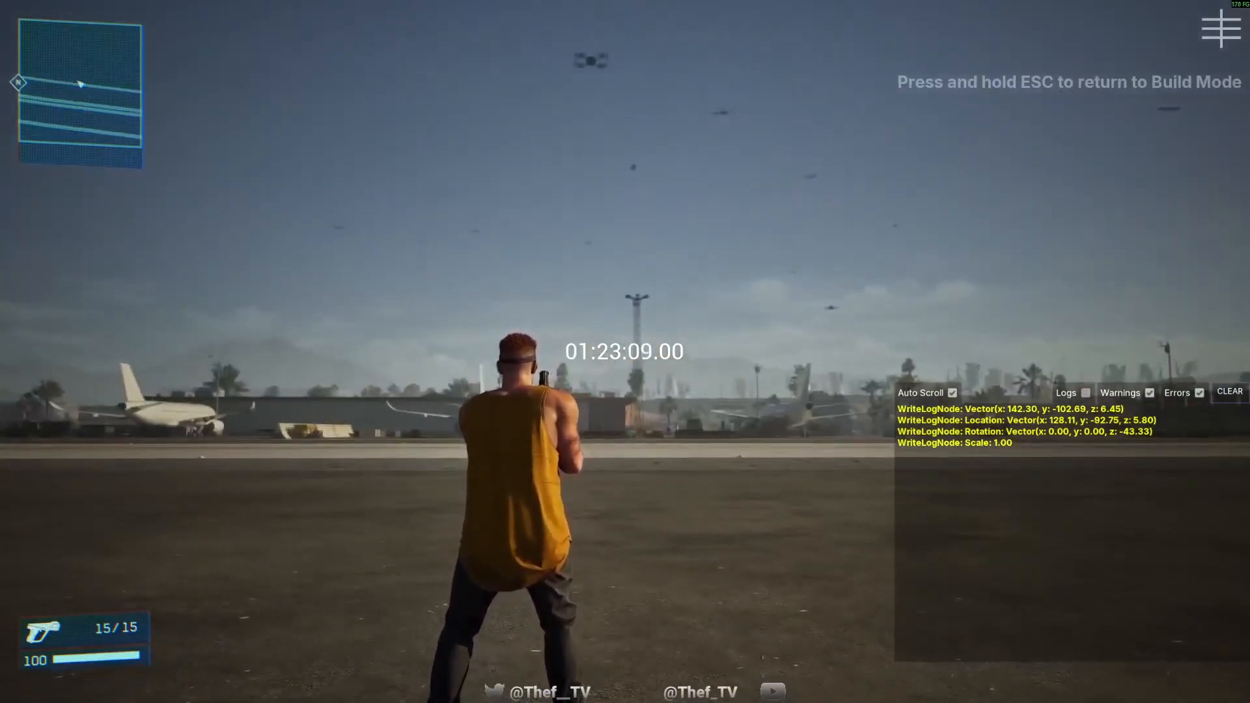
- Return from the play test to build mode and examine how the Stringify Vector copies, Concatenate Strings nodes and Write To Log Nodes are linked
{"action": "key", "text": "Escape"}
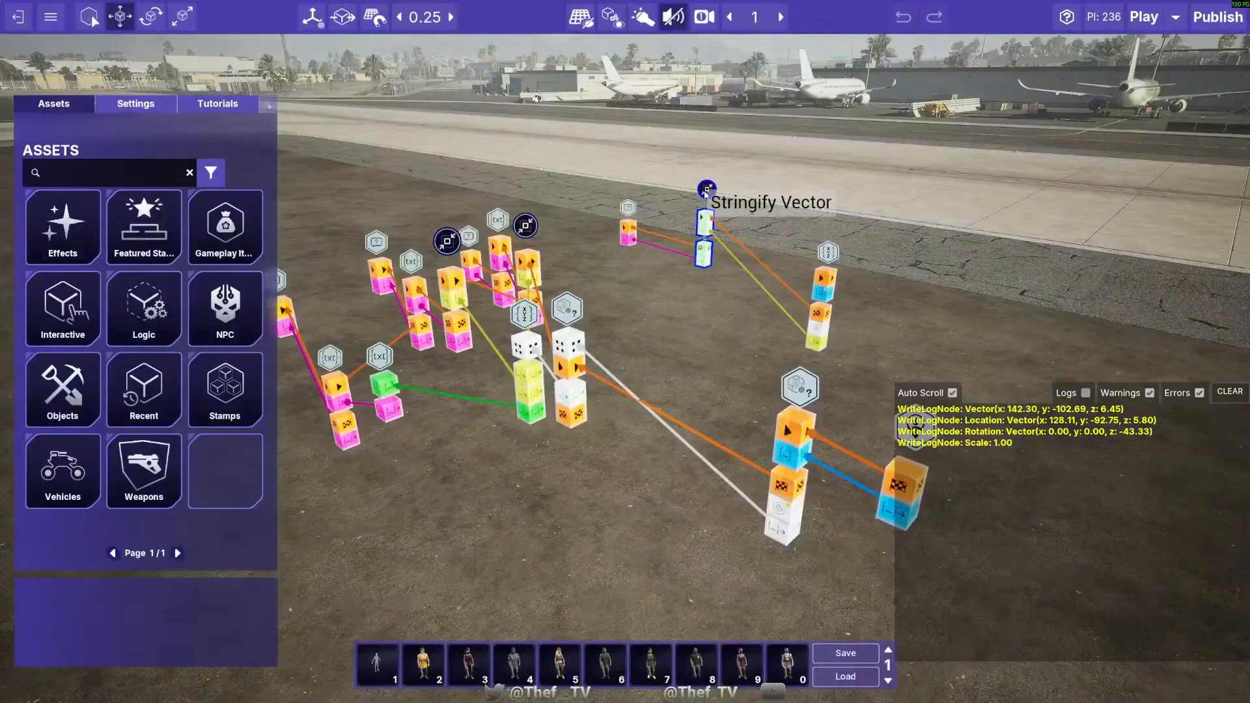
{"action": "key", "text": "w"}
{"action": "right_click_drag", "start_coordinate": [727, 208], "coordinate": [700, 384]}
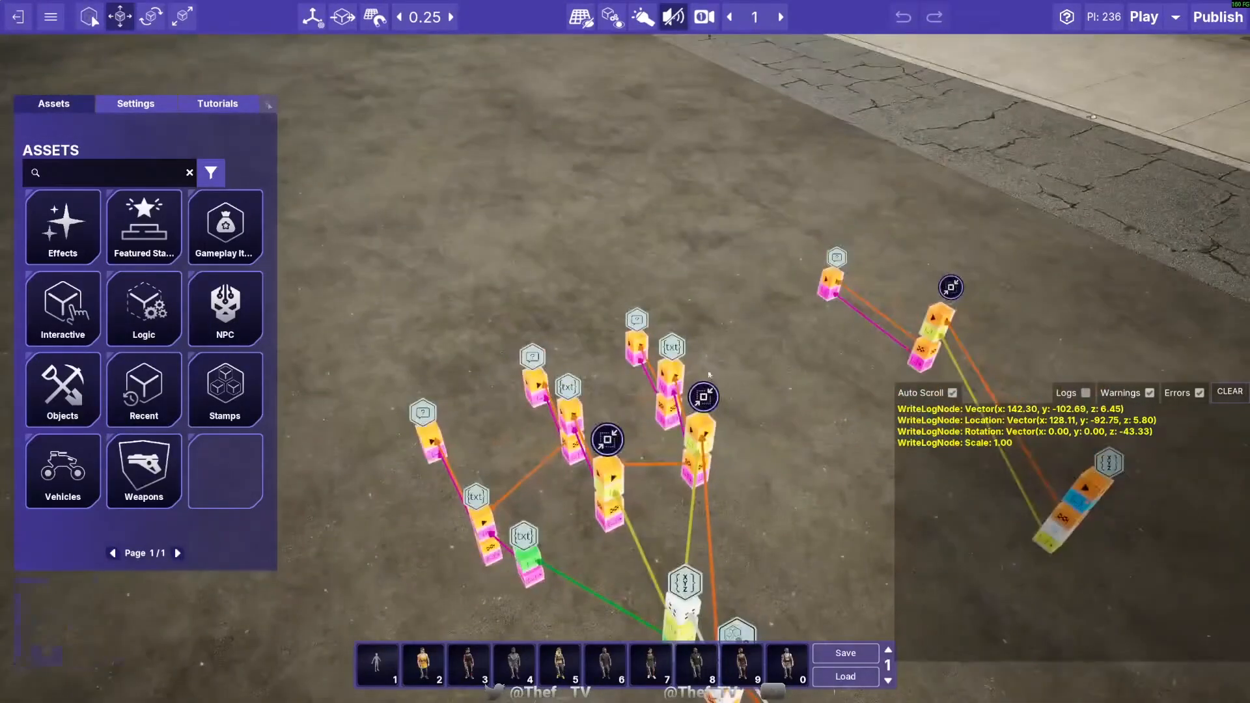
{"action": "left_click", "coordinate": [690, 411]}
{"action": "left_click", "coordinate": [594, 454]}
{"action": "key", "text": "s"}
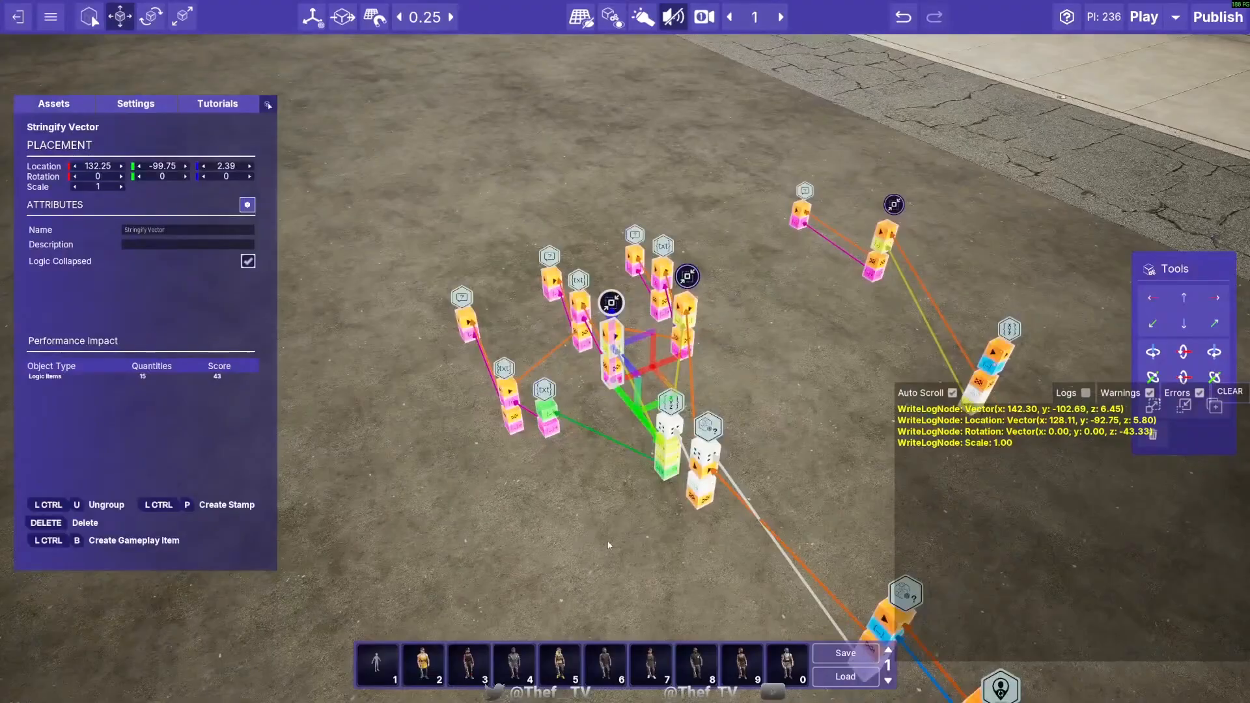
{"action": "left_click", "coordinate": [506, 516]}
{"action": "key", "text": "w"}
{"action": "key", "text": "a"}
{"action": "right_click_drag", "start_coordinate": [505, 517], "coordinate": [635, 461]}
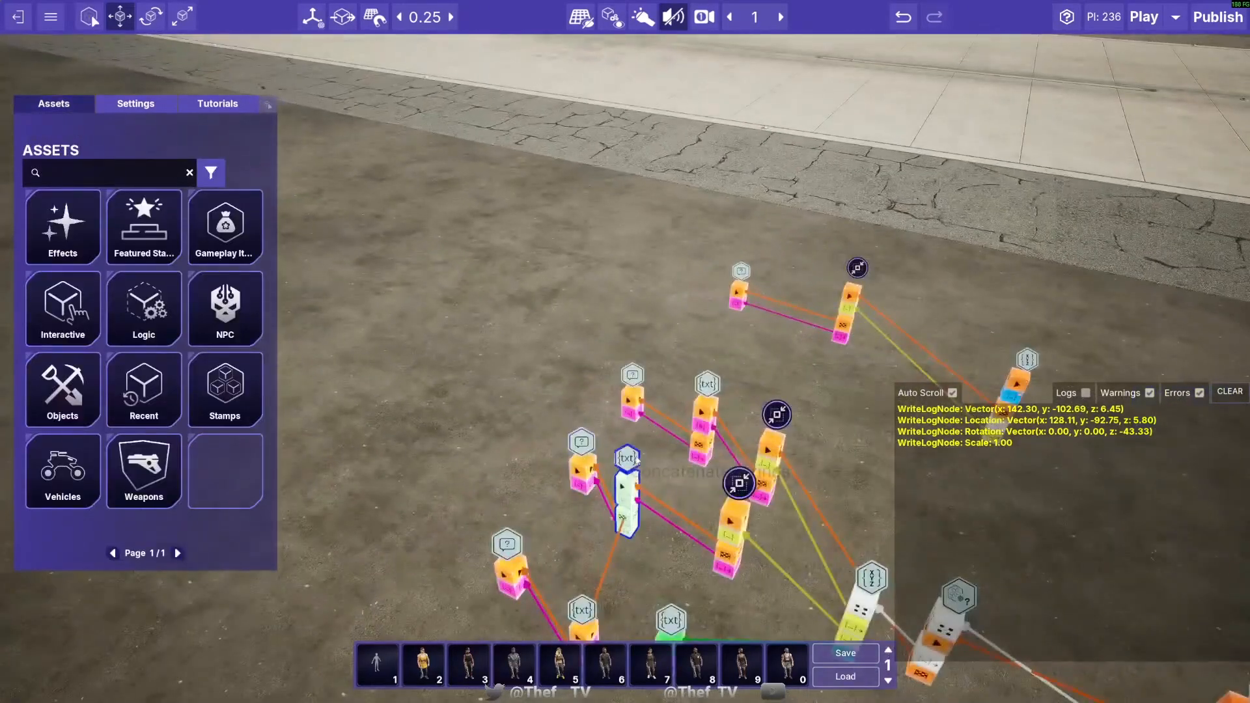
{"action": "key", "text": "s"}
{"action": "right_click_drag", "start_coordinate": [605, 405], "coordinate": [480, 388]}
{"action": "key", "text": "s"}
{"action": "key", "text": "a"}
{"action": "key", "text": "d"}
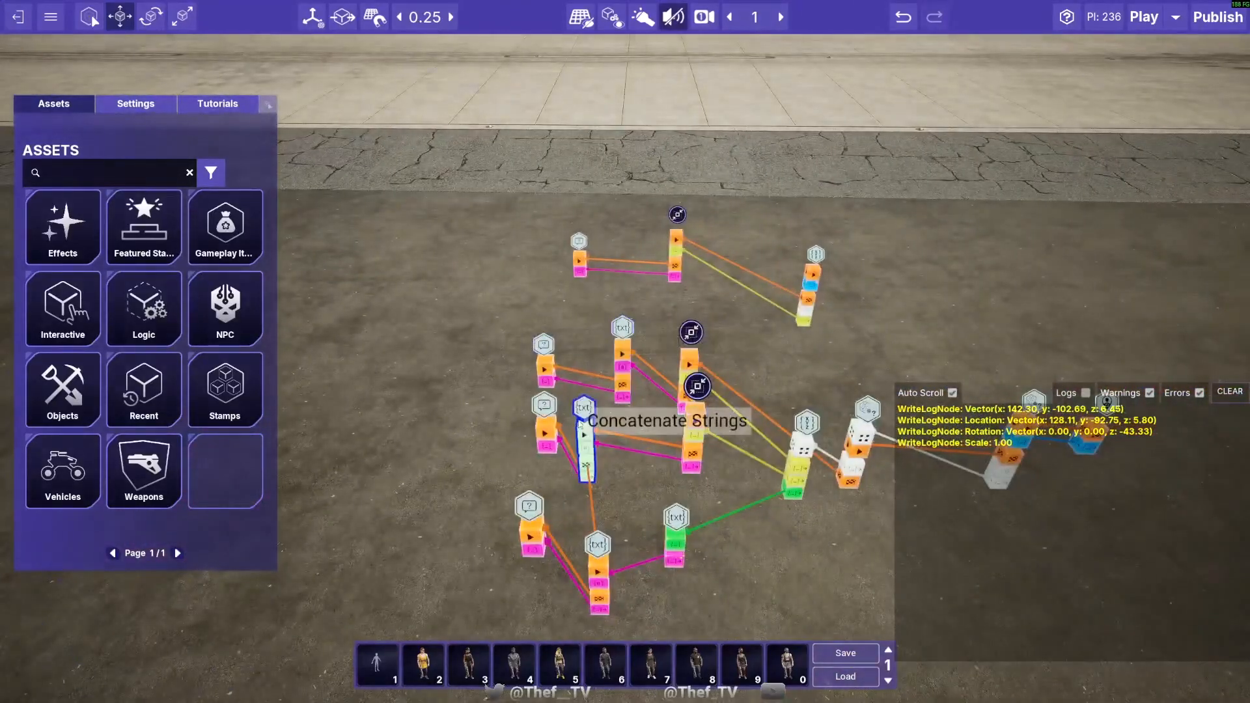
{"action": "left_click", "coordinate": [582, 423]}
{"action": "left_click_drag", "start_coordinate": [657, 431], "coordinate": [694, 434]}
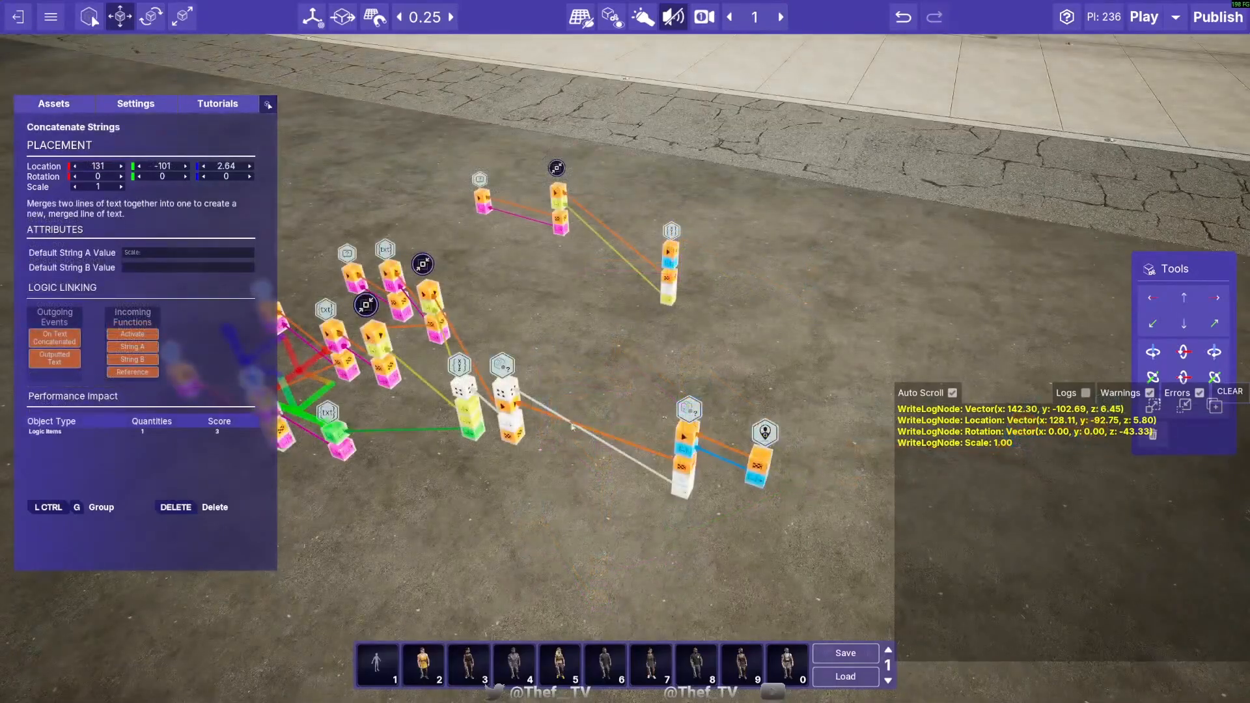
- Move the logging nodes away from the player-spawn nodes, with the Stringify Vector copy at 132.25, -105, 2.39, and remove the two links joining them
{"action": "right_click_drag", "start_coordinate": [572, 427], "coordinate": [479, 369]}
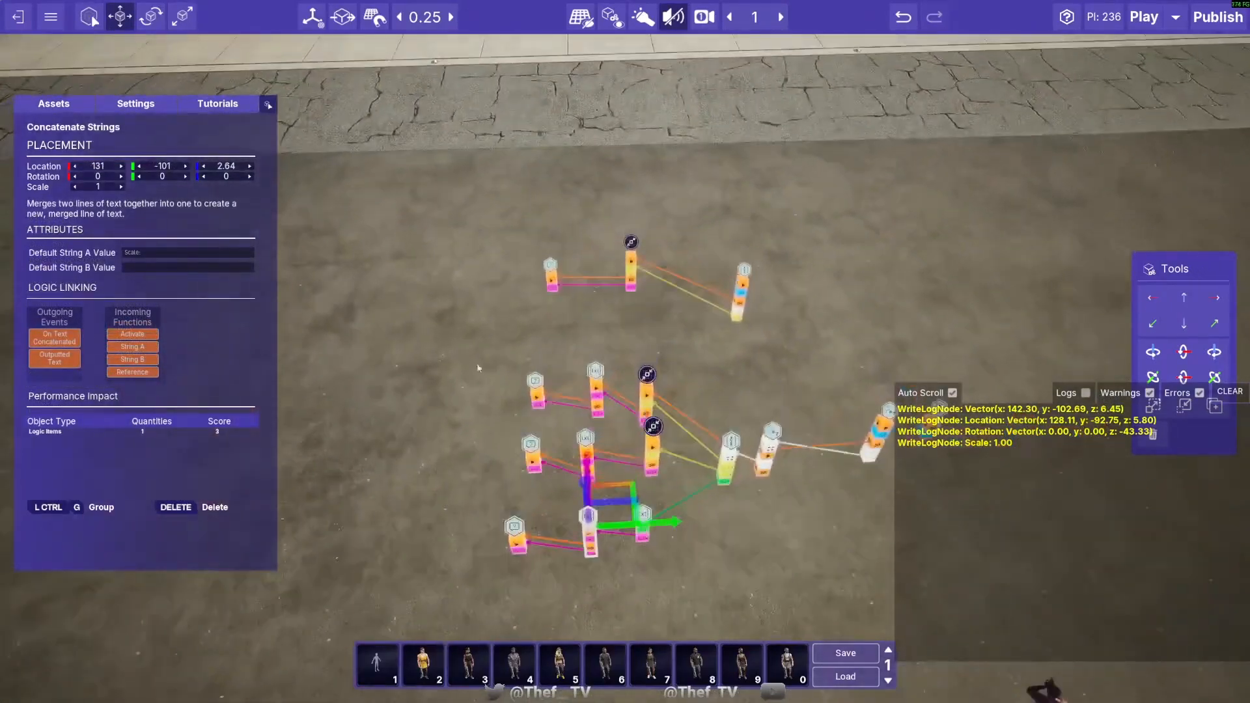
{"action": "left_click_drag", "start_coordinate": [472, 337], "coordinate": [777, 544]}
{"action": "right_click_drag", "start_coordinate": [720, 469], "coordinate": [749, 463]}
{"action": "left_click", "coordinate": [749, 460]}
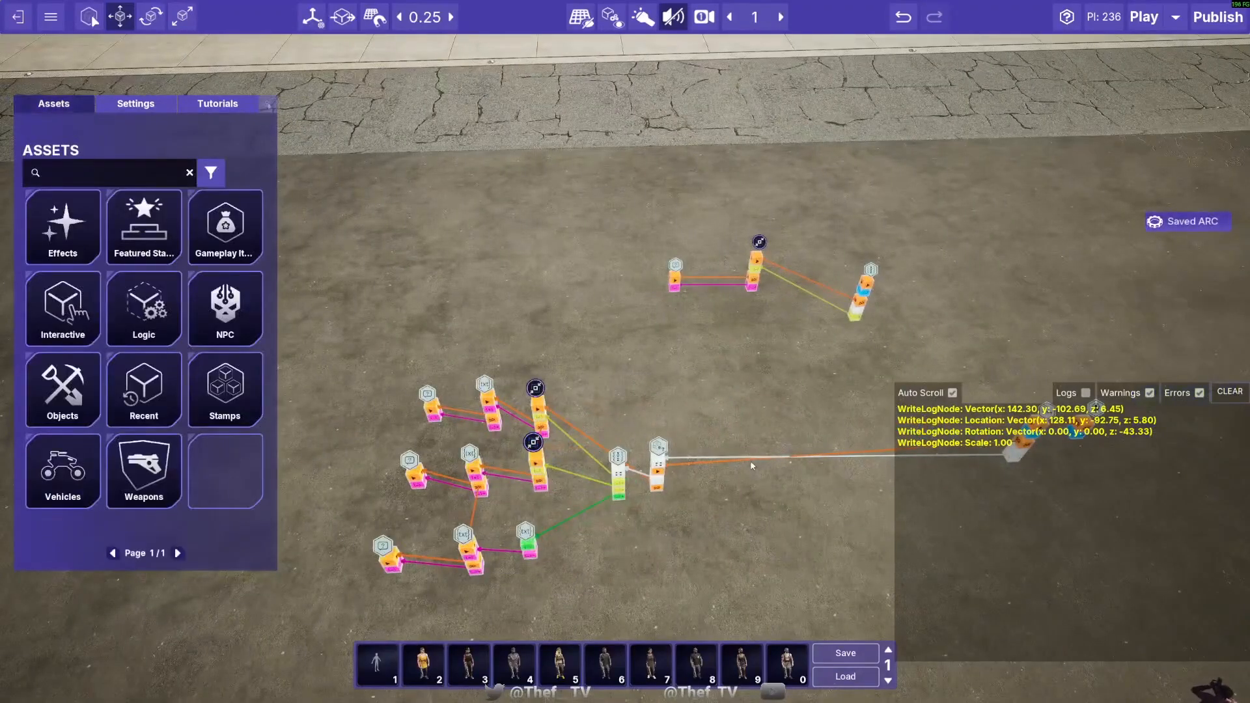
{"action": "left_click", "coordinate": [752, 460], "text": "alt"}
{"action": "left_click", "coordinate": [751, 457], "text": "alt"}
{"action": "key", "text": "a"}
{"action": "key", "text": "s"}
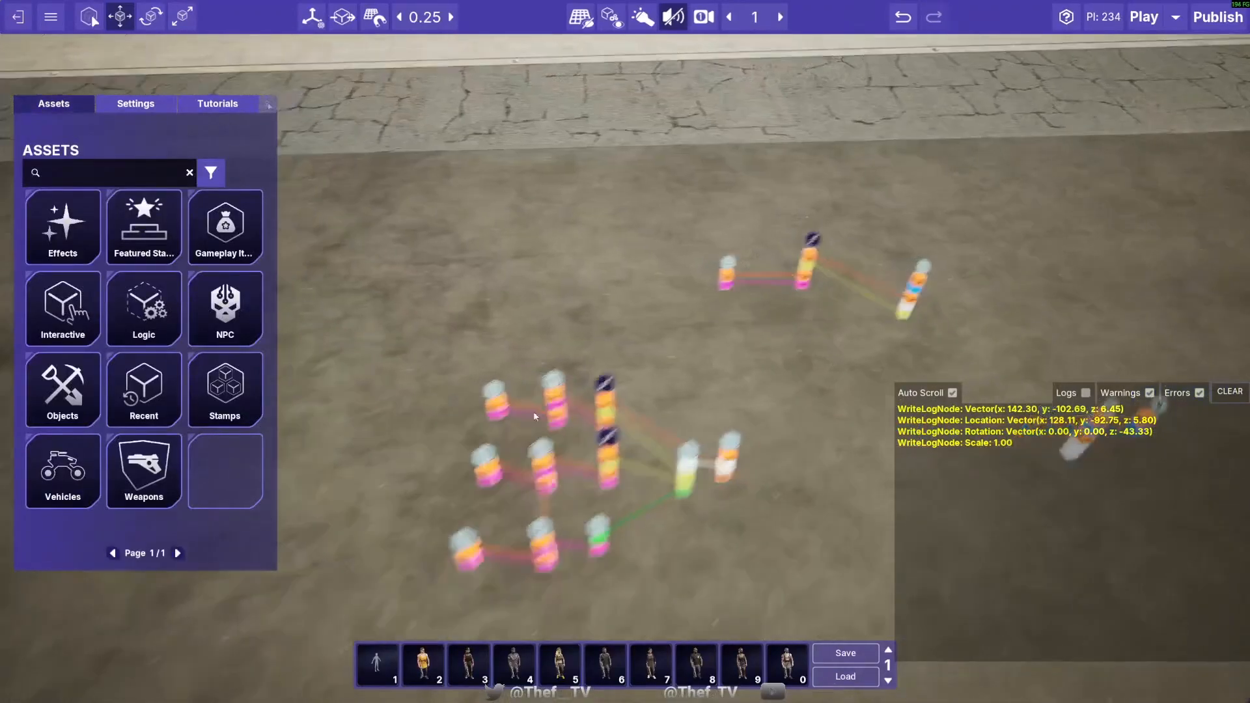
- Group all the separated logging nodes, including both Stringify Vector copies, the Concatenate Strings nodes and the Write To Log Nodes
{"action": "left_click_drag", "start_coordinate": [397, 301], "coordinate": [789, 522]}
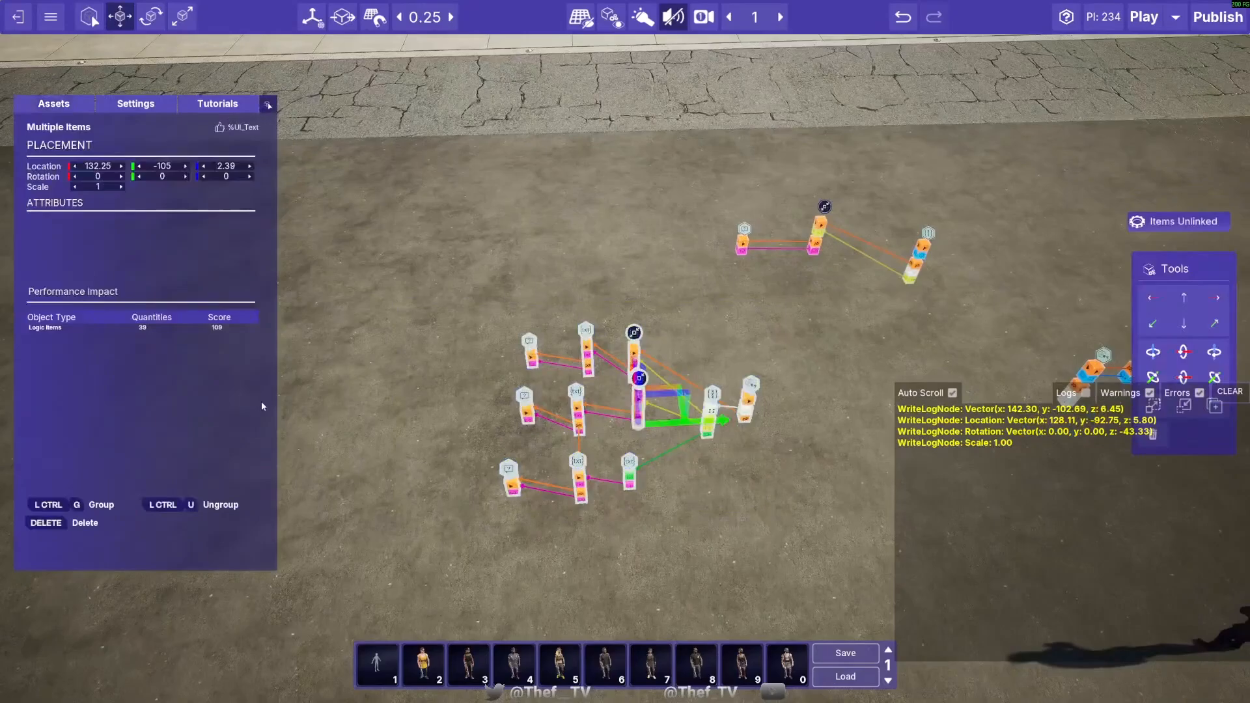
{"action": "left_click", "coordinate": [84, 507]}
{"action": "left_click", "coordinate": [740, 510]}
{"action": "right_click_drag", "start_coordinate": [739, 511], "coordinate": [724, 500]}
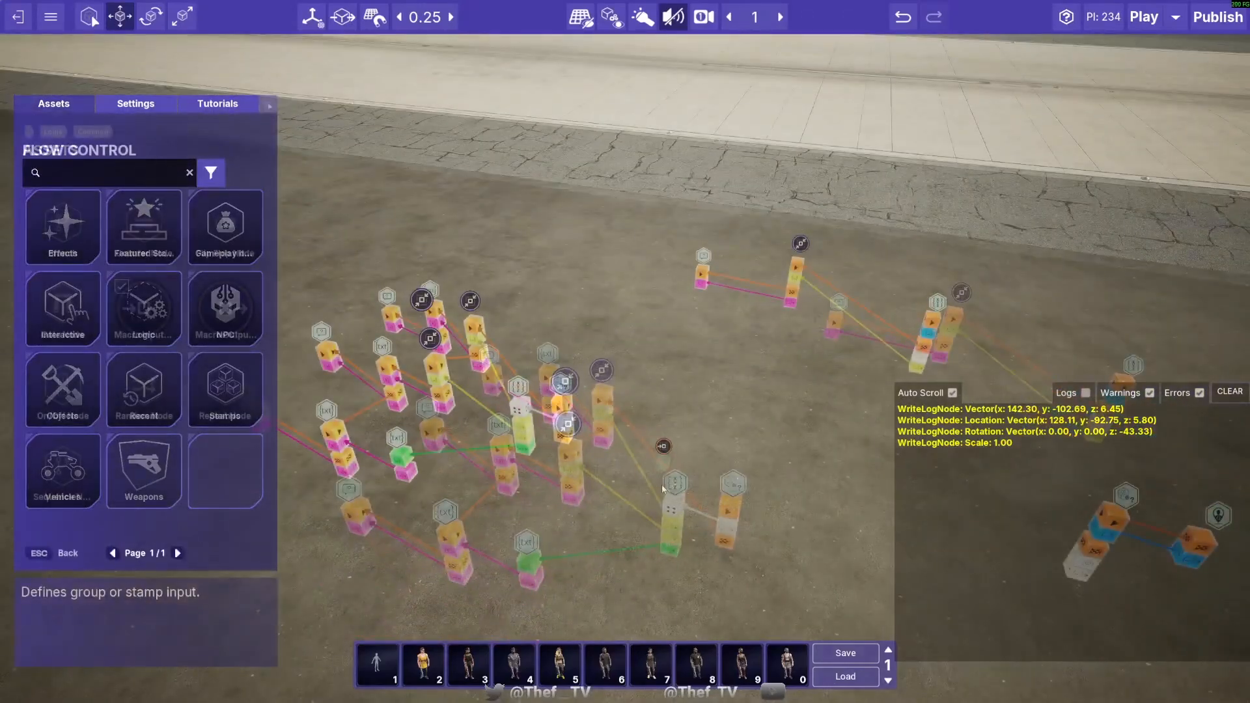
- Add two Macro Input Nodes and four Macro Output Nodes from the Flow Control logic around the new group
{"action": "left_click", "coordinate": [663, 485]}
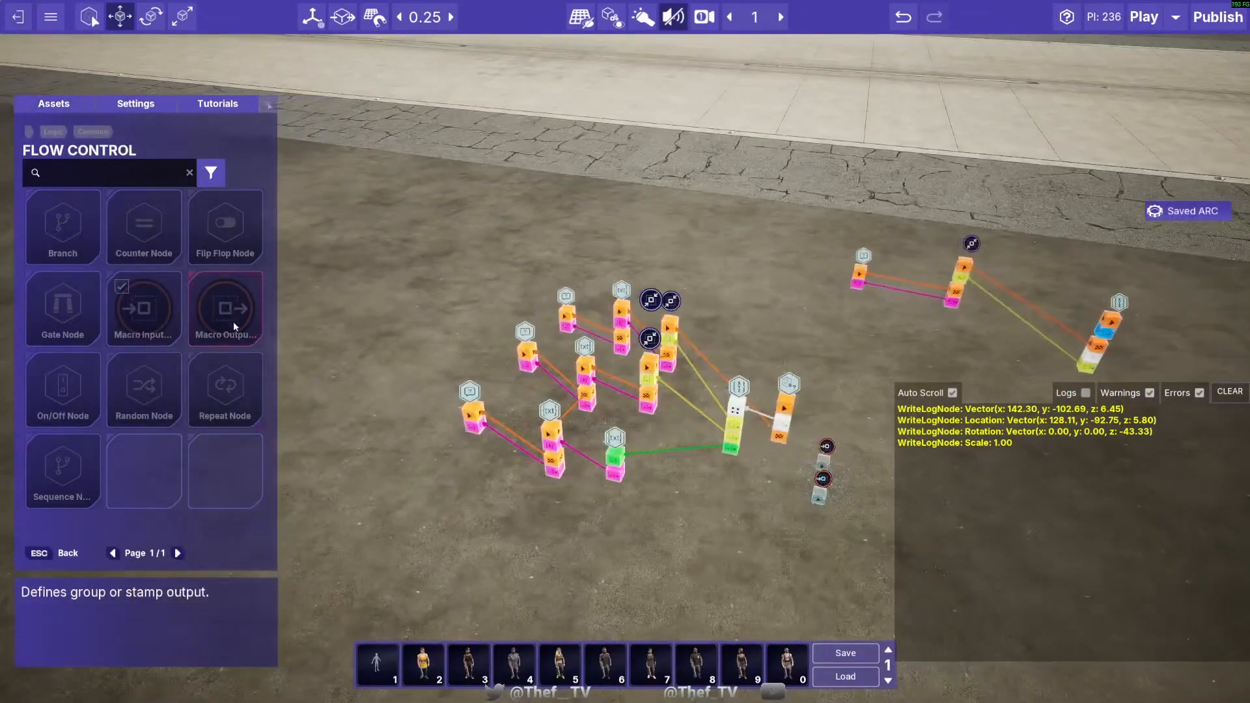
{"action": "key", "text": "Escape"}
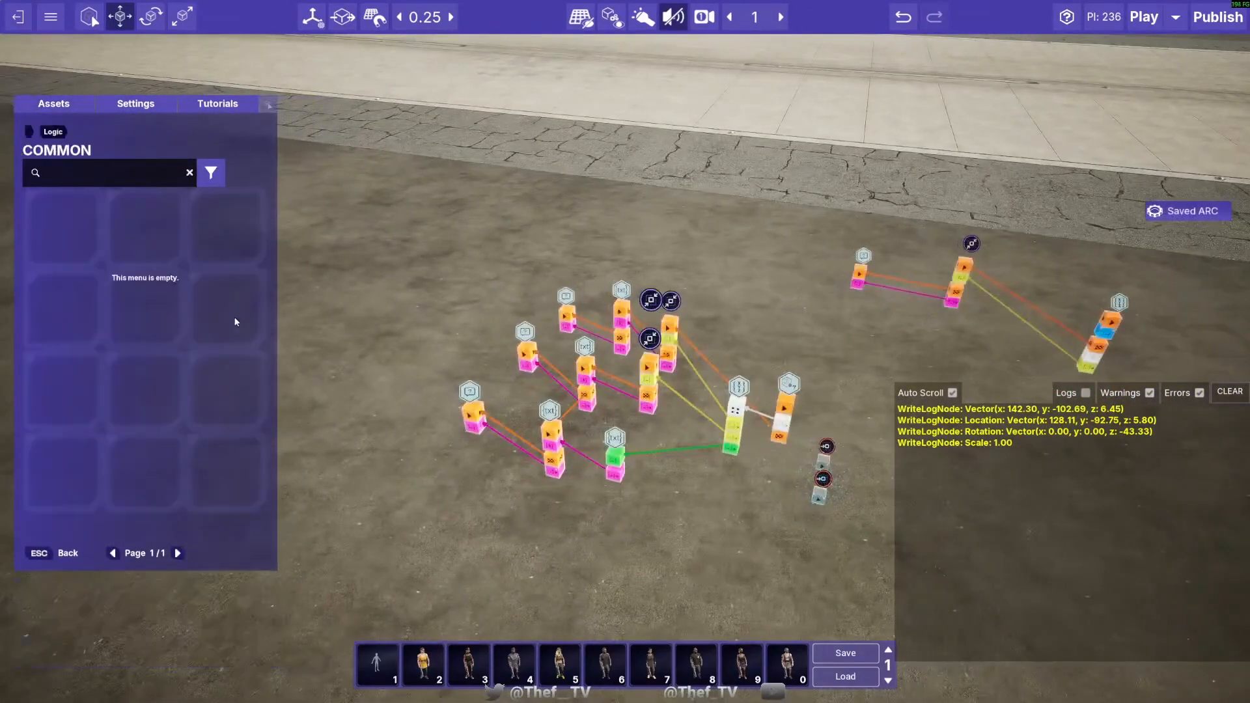
{"action": "left_click", "coordinate": [63, 258]}
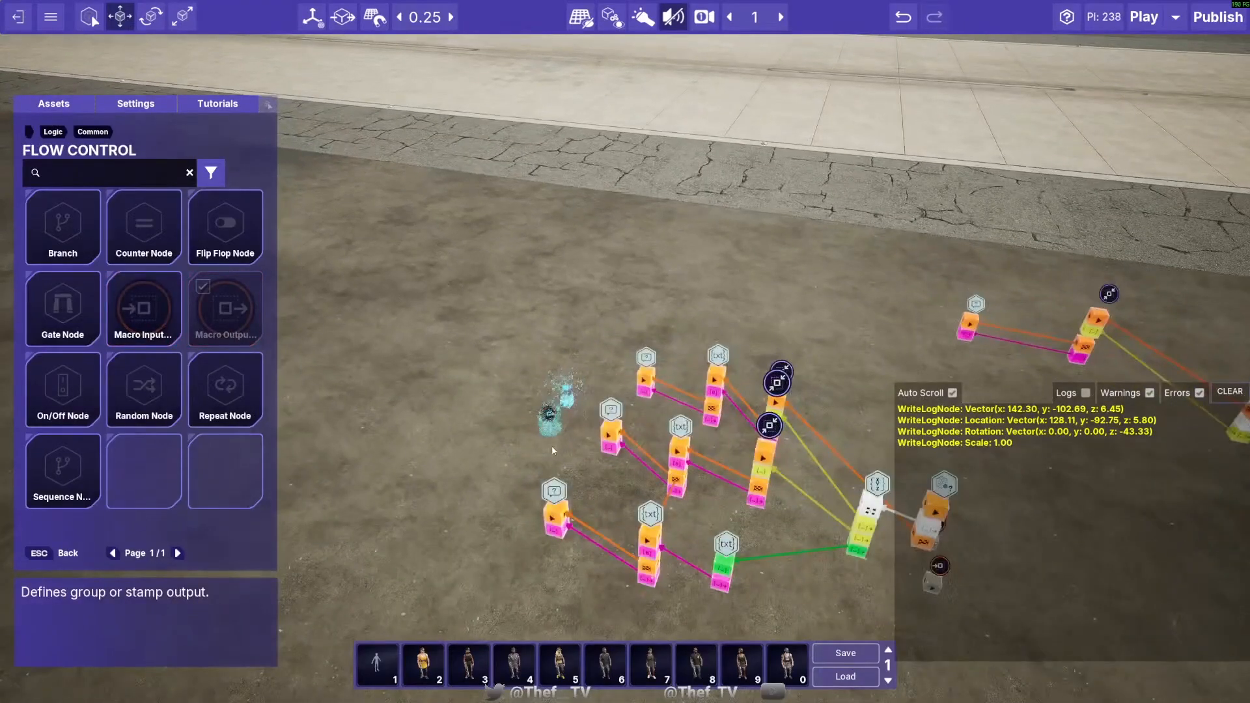
{"action": "right_click", "coordinate": [554, 553]}
{"action": "key", "text": "d"}
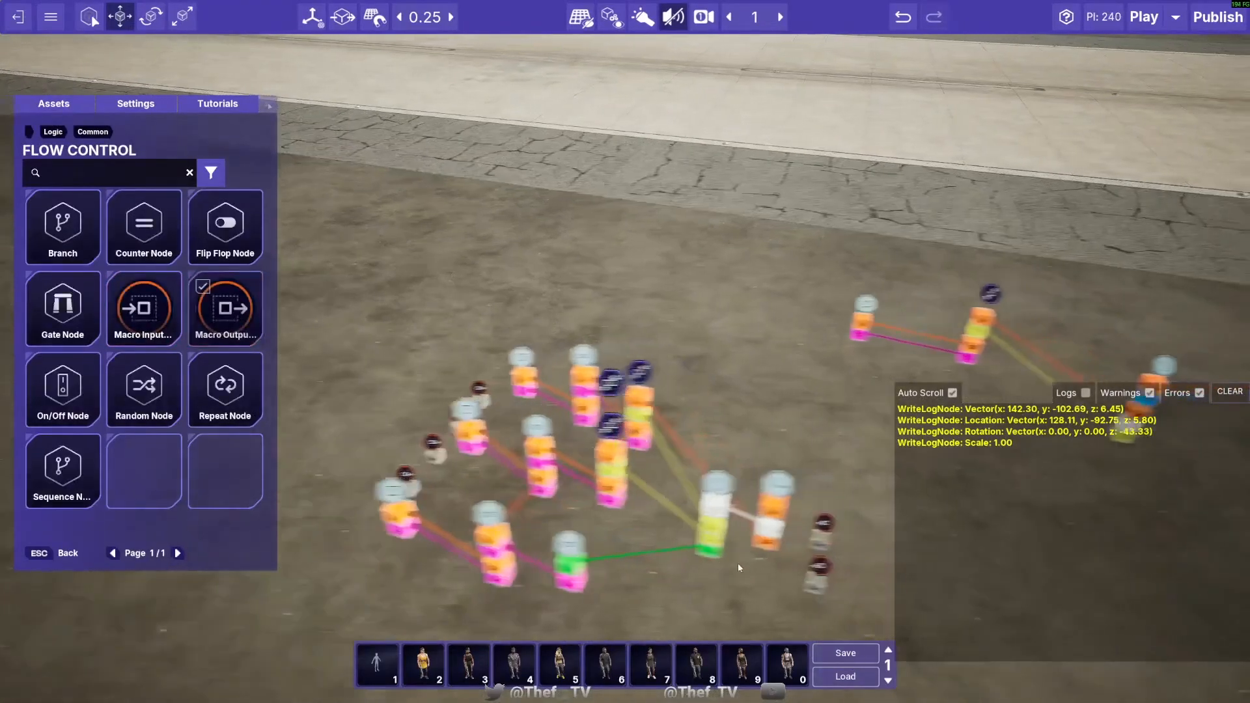
- Raise both Macro Input Nodes to a height of 4.39 on the input side of the group
{"action": "left_click_drag", "start_coordinate": [648, 599], "coordinate": [667, 291]}
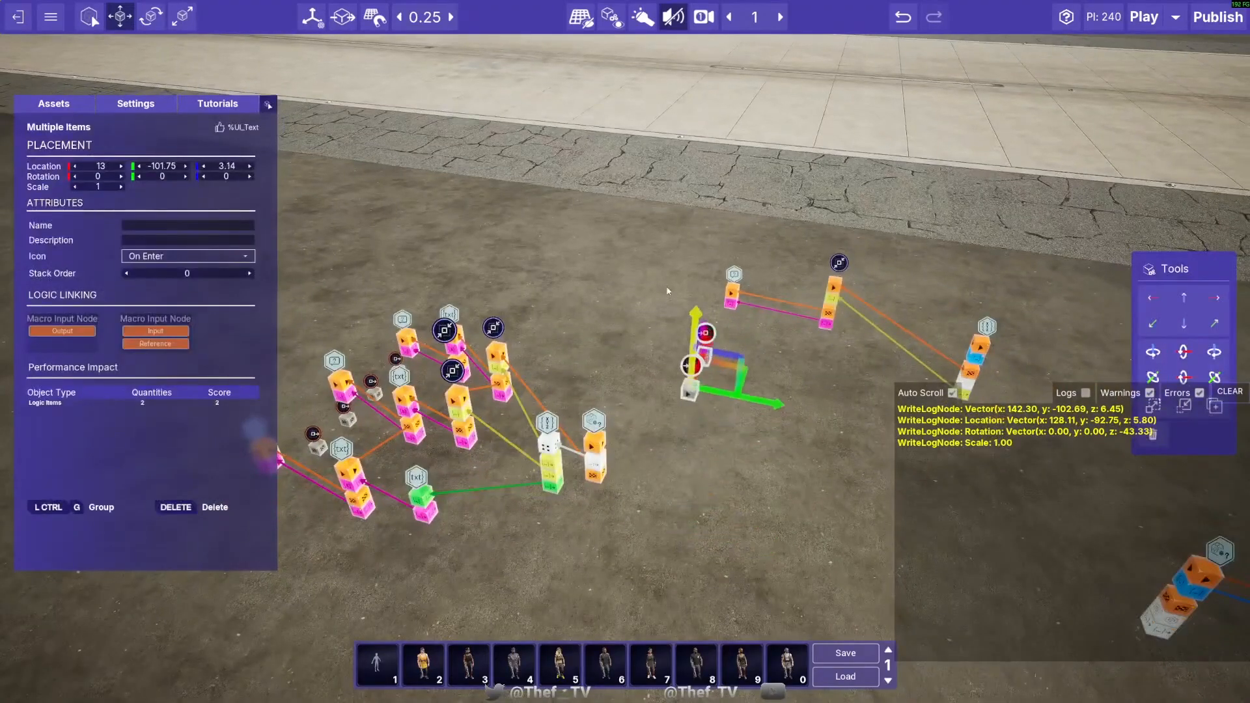
{"action": "key", "text": "s"}
{"action": "left_click_drag", "start_coordinate": [728, 370], "coordinate": [714, 418]}
{"action": "left_click_drag", "start_coordinate": [678, 366], "coordinate": [678, 299]}
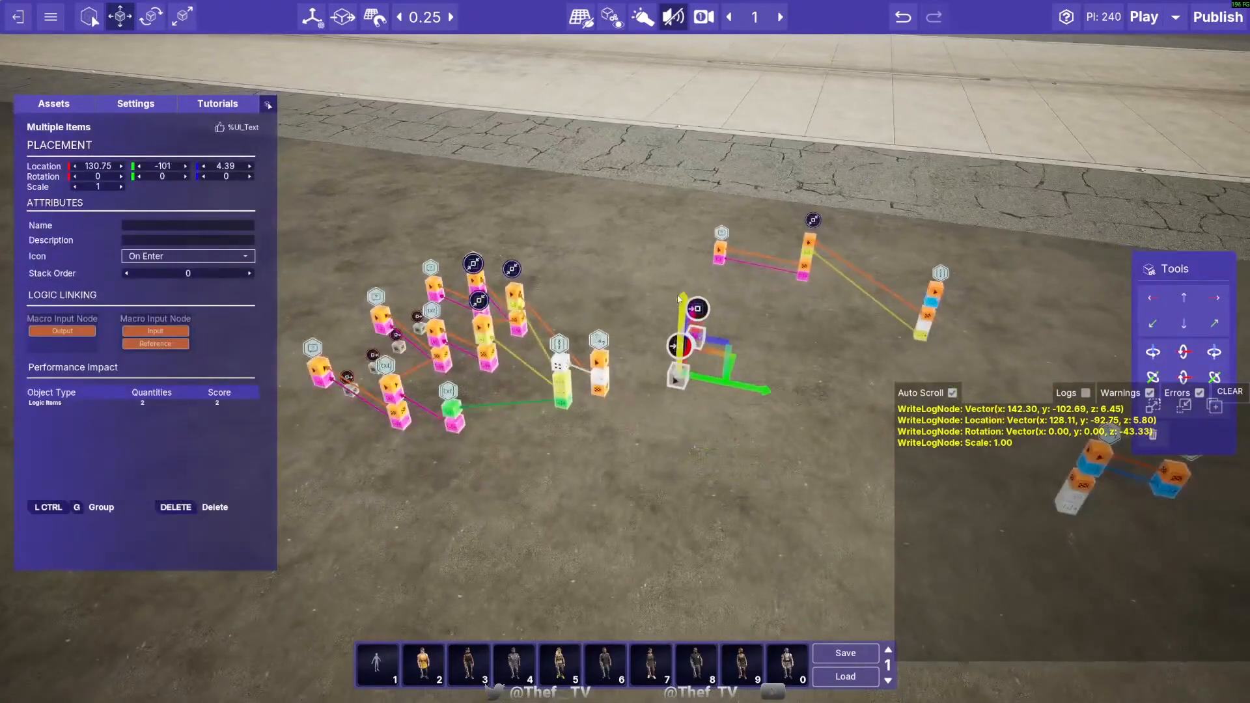
{"action": "left_click_drag", "start_coordinate": [710, 355], "coordinate": [703, 413]}
{"action": "key", "text": "Escape"}
{"action": "key", "text": "d"}
{"action": "right_click_drag", "start_coordinate": [703, 413], "coordinate": [580, 404]}
- Centre the pair of Macro Input Nodes in front of the group's first node, with one at 131.5, -100.75, 4.39
{"action": "key", "text": "d"}
{"action": "right_click_drag", "start_coordinate": [522, 443], "coordinate": [456, 440]}
{"action": "left_click", "coordinate": [581, 405]}
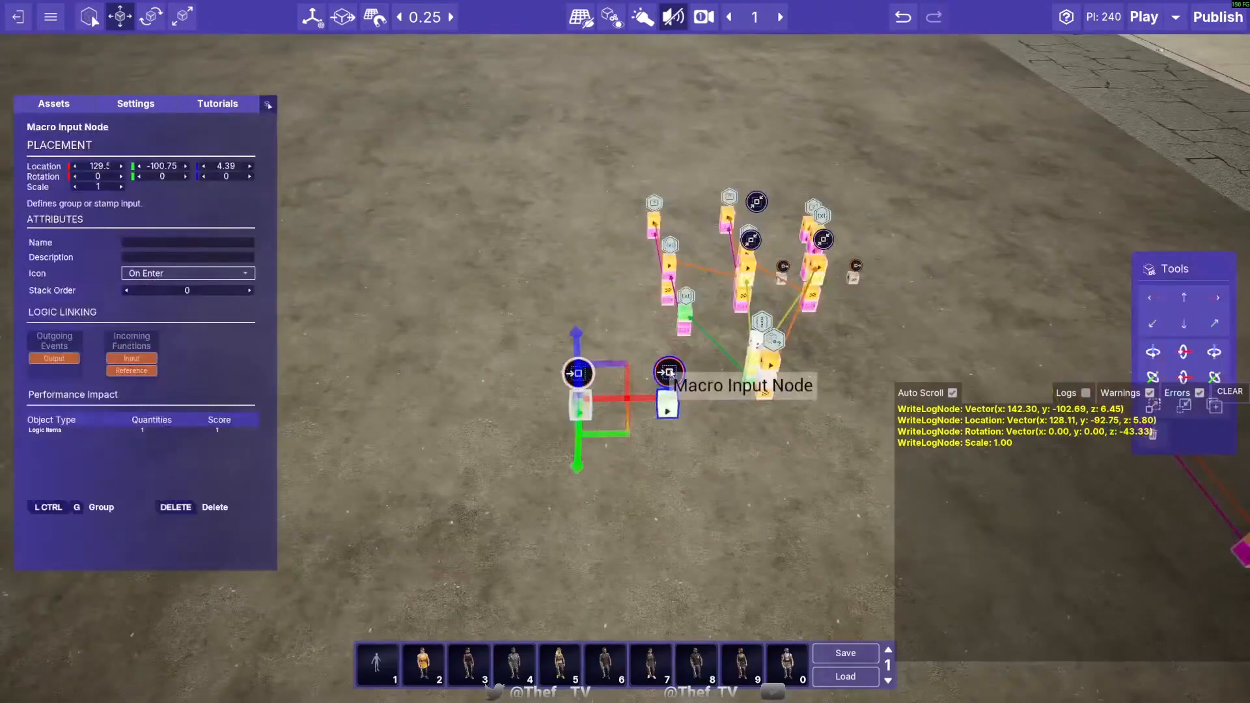
{"action": "left_click", "coordinate": [669, 399], "text": "ctrl"}
{"action": "key", "text": "d"}
{"action": "mouse_move", "coordinate": [738, 396]}
{"action": "left_mouse_down"}
{"action": "mouse_move", "coordinate": [788, 400]}
{"action": "mouse_move", "coordinate": [737, 404]}
{"action": "left_mouse_up"}
{"action": "left_click", "coordinate": [588, 479]}
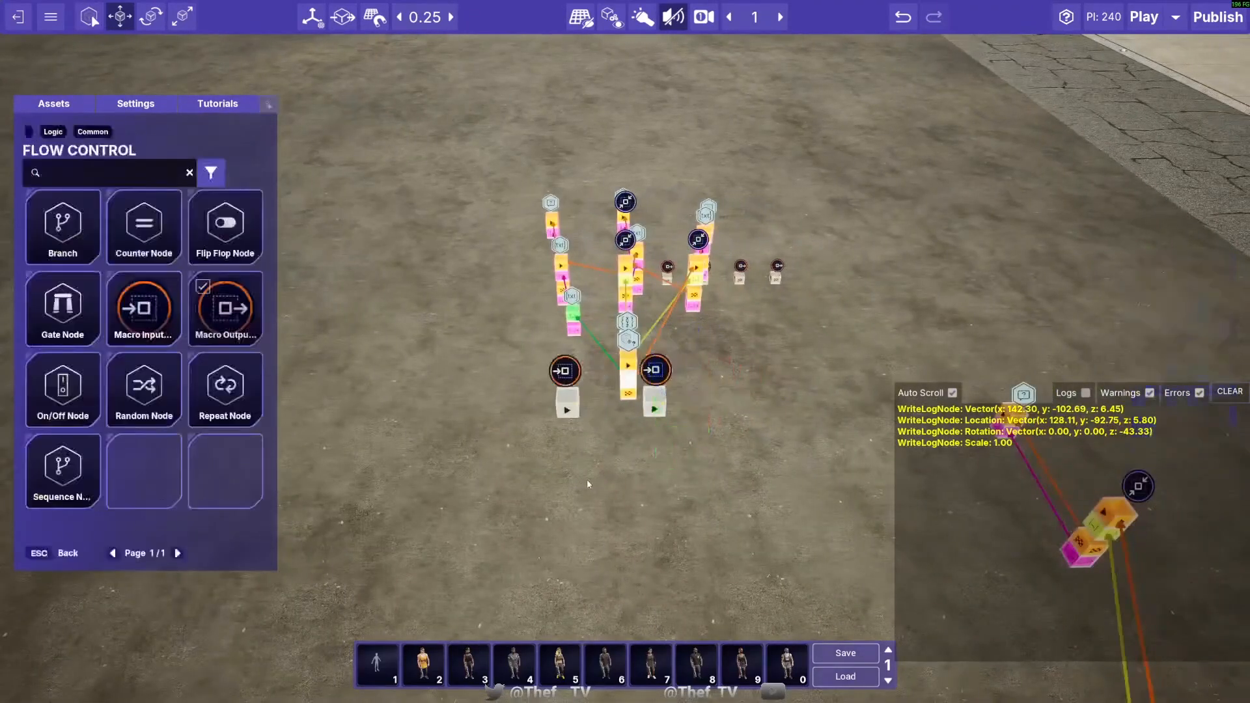
- Link one Macro Input Node to the transform input of the group's first node and the other Macro Input Node to its activation input
{"action": "right_click_drag", "start_coordinate": [587, 480], "coordinate": [585, 502]}
{"action": "key", "text": "w"}
{"action": "left_click_drag", "start_coordinate": [539, 389], "coordinate": [630, 331]}
{"action": "left_click_drag", "start_coordinate": [670, 386], "coordinate": [628, 370]}
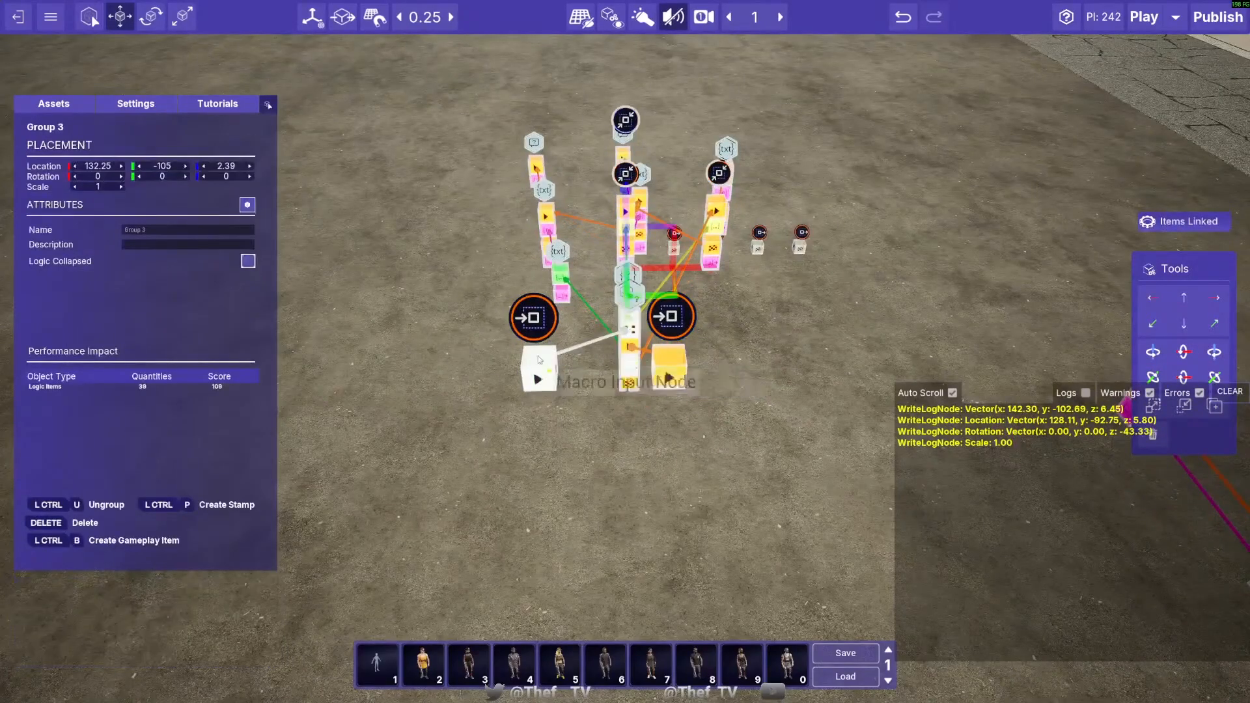
- Name the Macro Input Node that feeds the transform input "Transform" and set its icon to Variable Input
{"action": "left_click", "coordinate": [532, 332]}
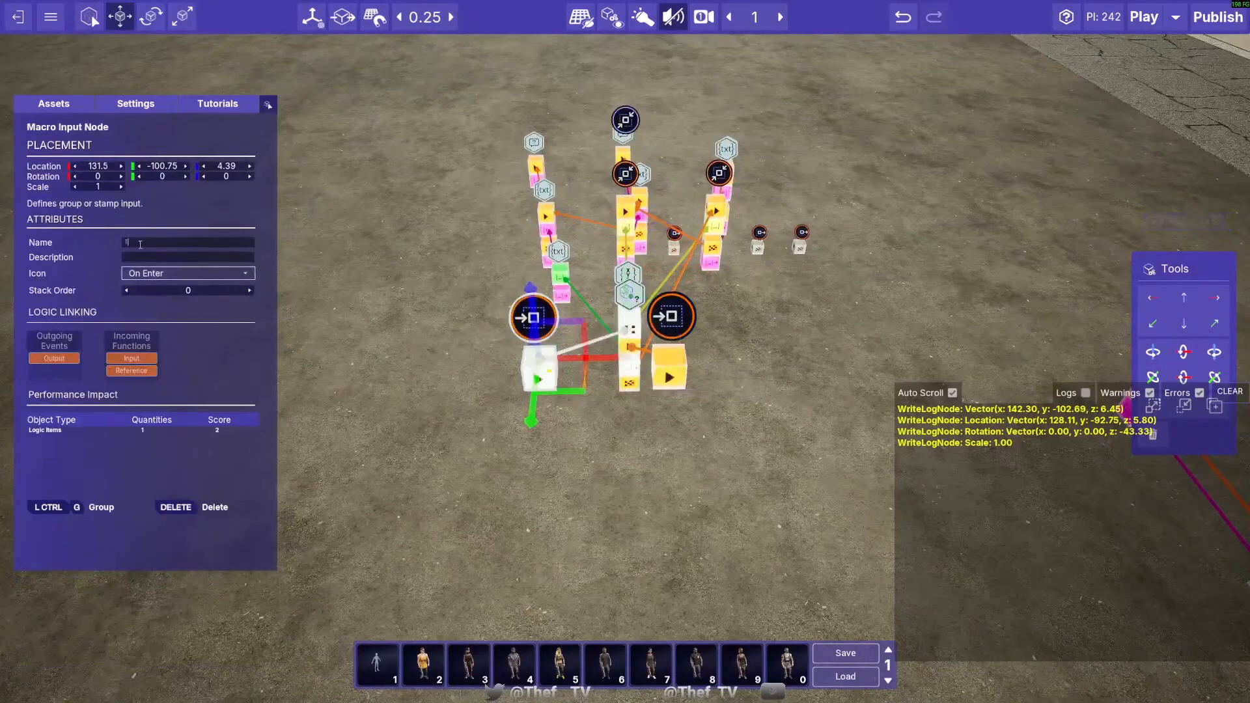
{"action": "left_click", "coordinate": [168, 274]}
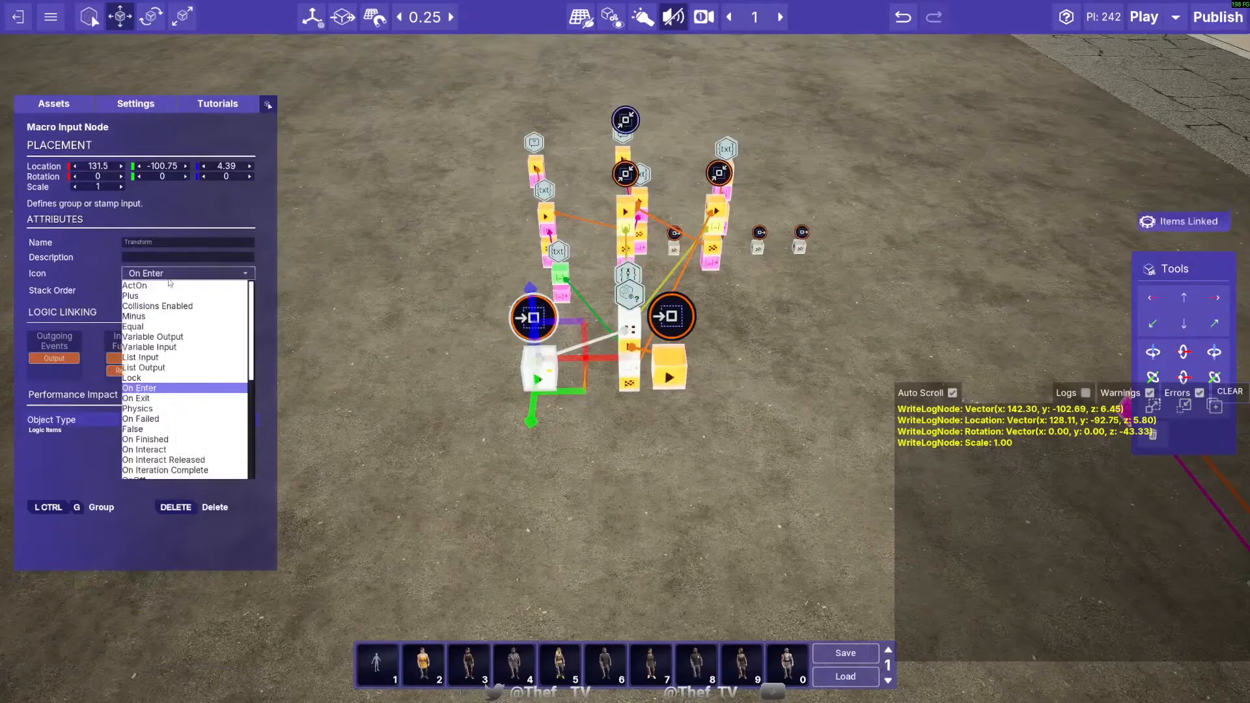
{"action": "left_click", "coordinate": [671, 318]}
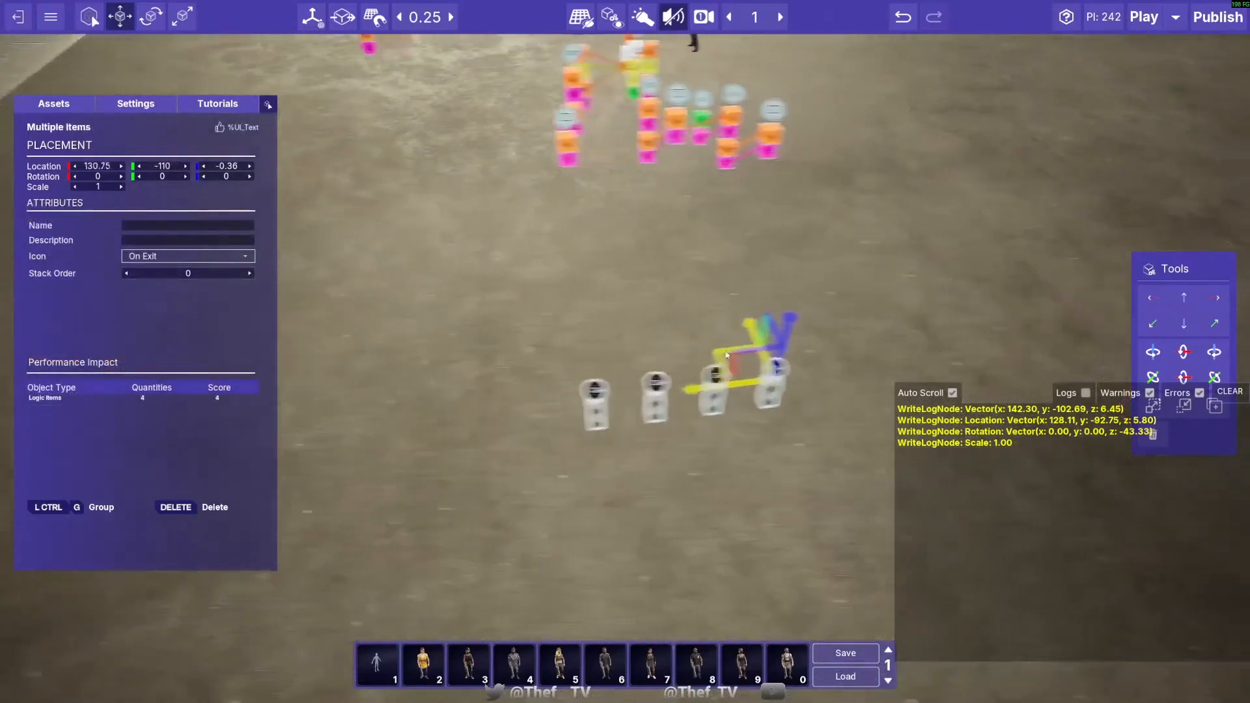
- Move the four Macro Output Nodes to the output side of the group at a height of 3.14
{"action": "left_click_drag", "start_coordinate": [676, 315], "coordinate": [676, 280]}
{"action": "right_click_drag", "start_coordinate": [676, 280], "coordinate": [606, 391]}
- Open Group 3 in group editing mode
{"action": "left_click", "coordinate": [629, 445]}
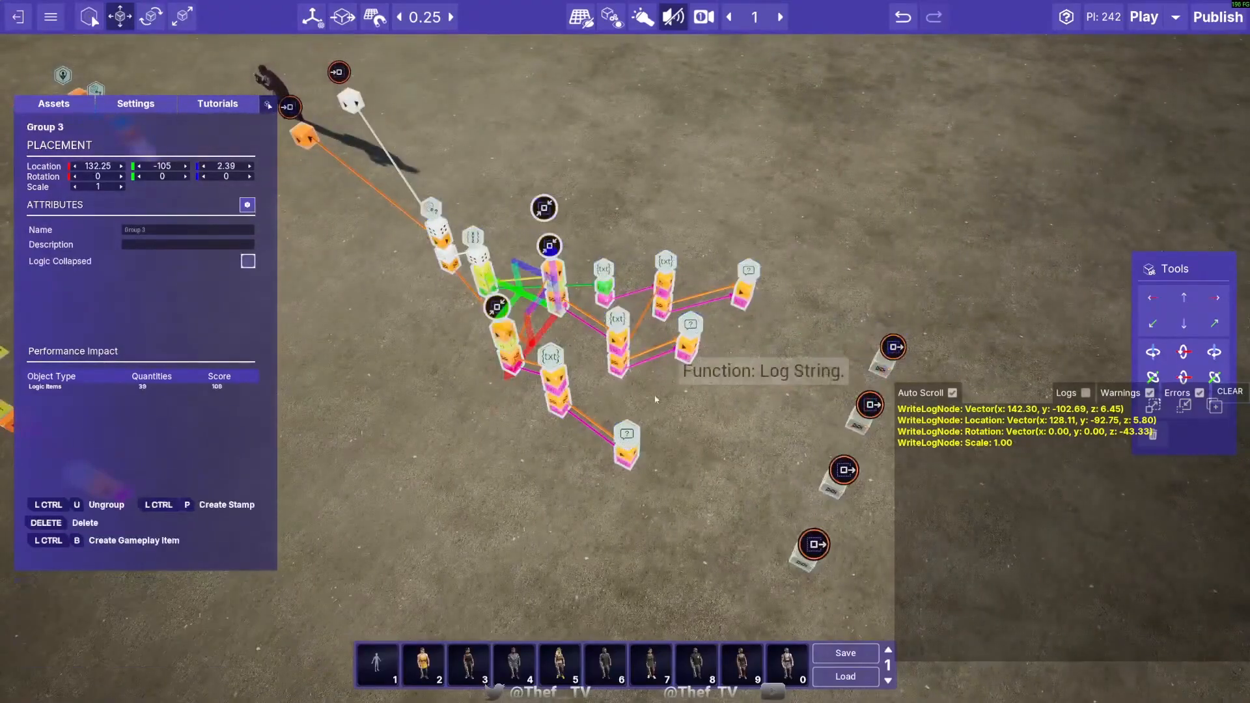
{"action": "left_click", "coordinate": [248, 205]}
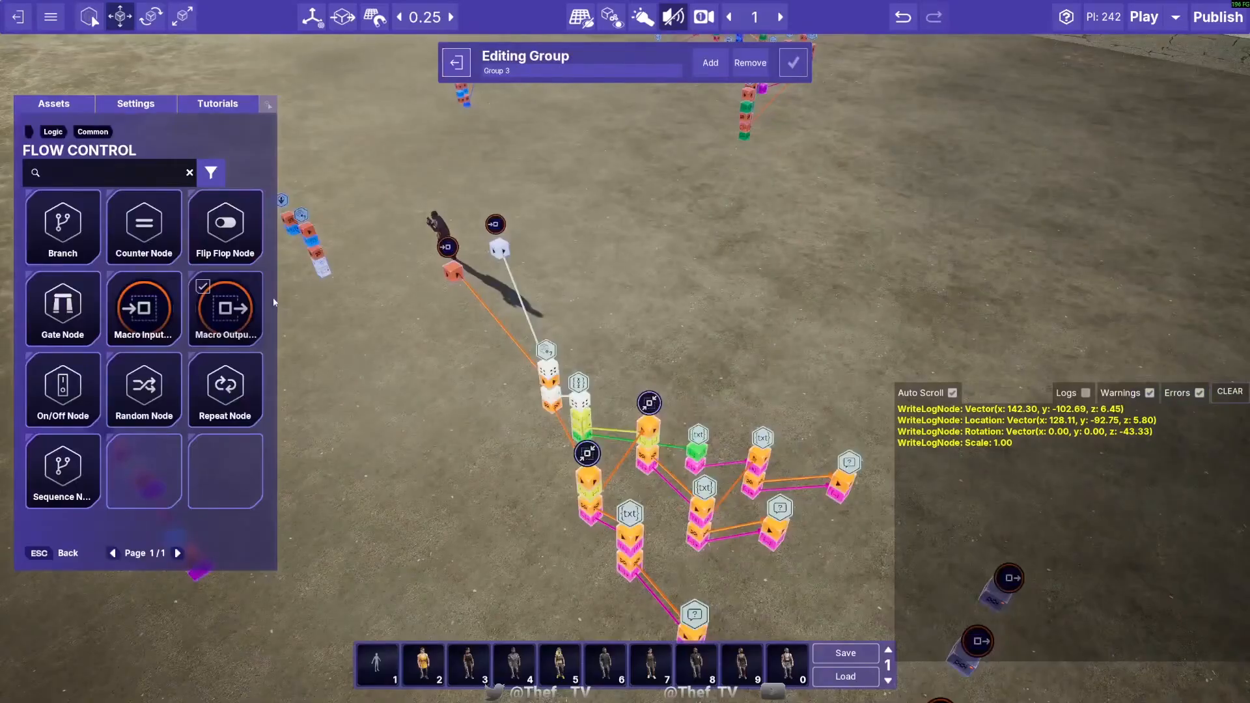
{"action": "left_click", "coordinate": [443, 256]}
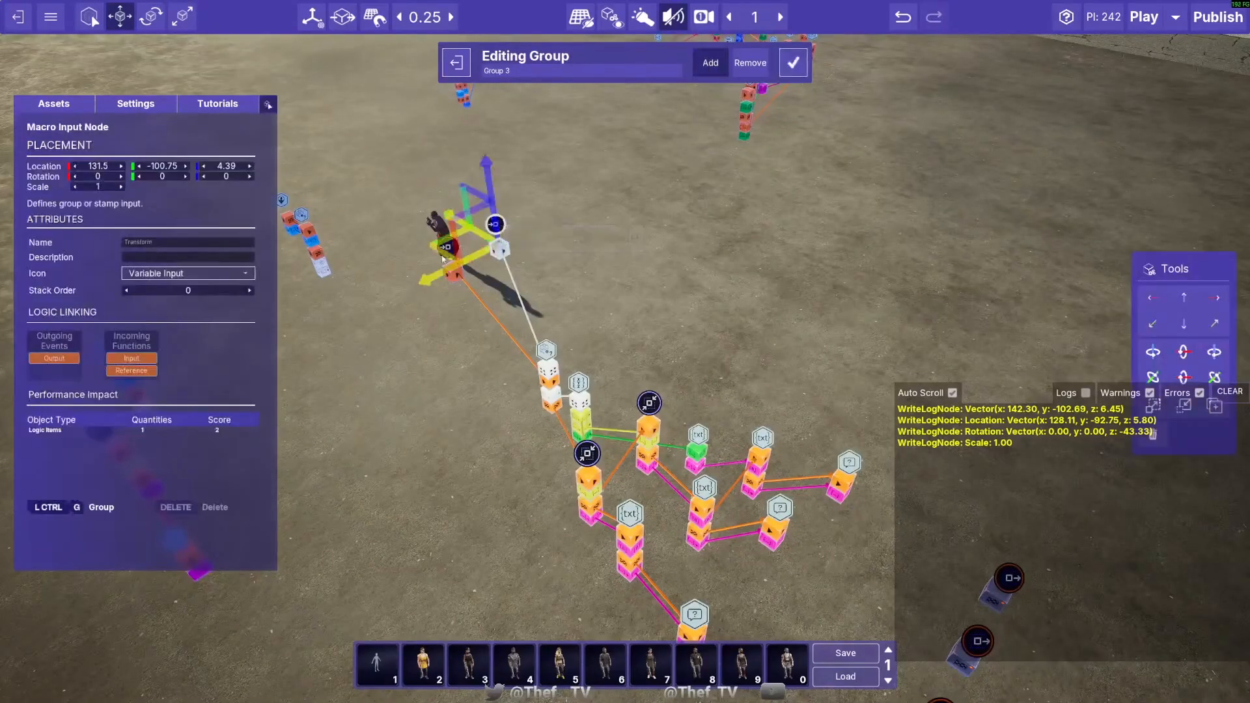
{"action": "left_click", "coordinate": [448, 252]}
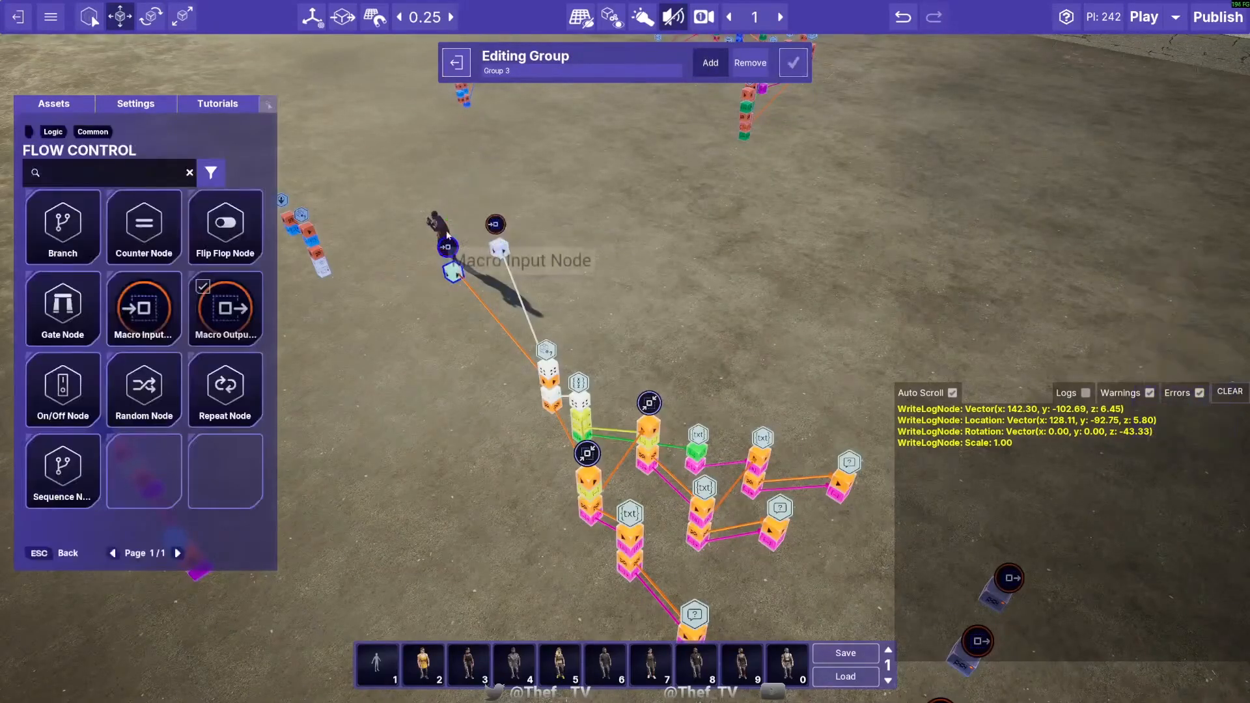
{"action": "left_click", "coordinate": [495, 225], "text": "ctrl"}
{"action": "right_click_drag", "start_coordinate": [793, 106], "coordinate": [796, 262]}
{"action": "left_click", "coordinate": [766, 321], "text": "ctrl"}
{"action": "left_click", "coordinate": [768, 383], "text": "ctrl"}
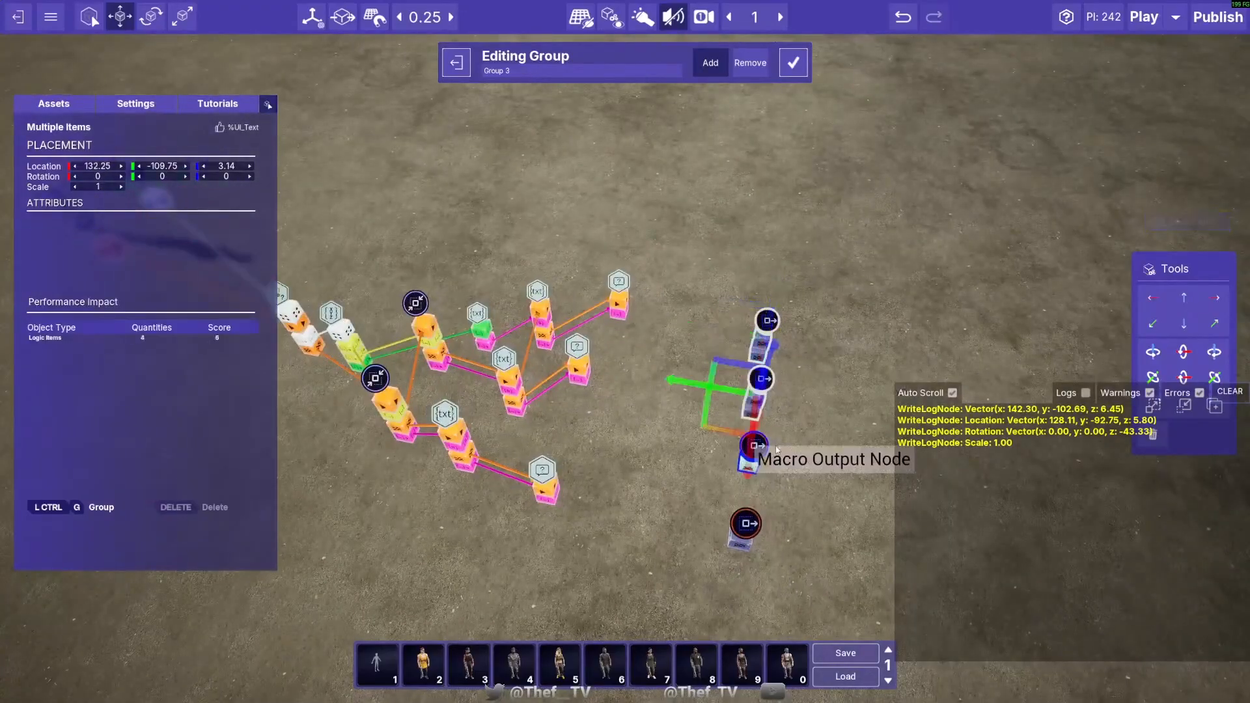
{"action": "left_click", "coordinate": [762, 455], "text": "ctrl"}
{"action": "left_click", "coordinate": [755, 526]}
{"action": "left_click", "coordinate": [753, 532]}
{"action": "left_click", "coordinate": [764, 456], "text": "ctrl"}
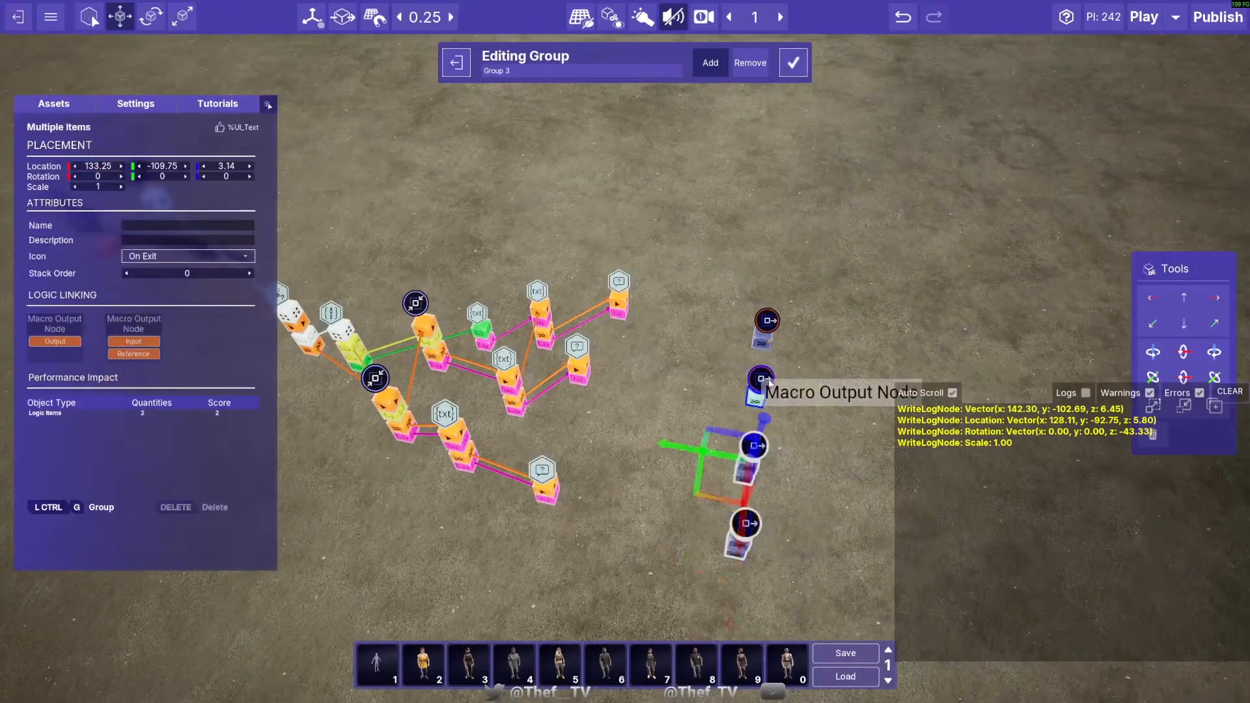
{"action": "left_click", "coordinate": [767, 387], "text": "ctrl"}
{"action": "left_click", "coordinate": [771, 328], "text": "ctrl"}
{"action": "right_click_drag", "start_coordinate": [769, 325], "coordinate": [404, 151]}
{"action": "left_click", "coordinate": [369, 216], "text": "ctrl"}
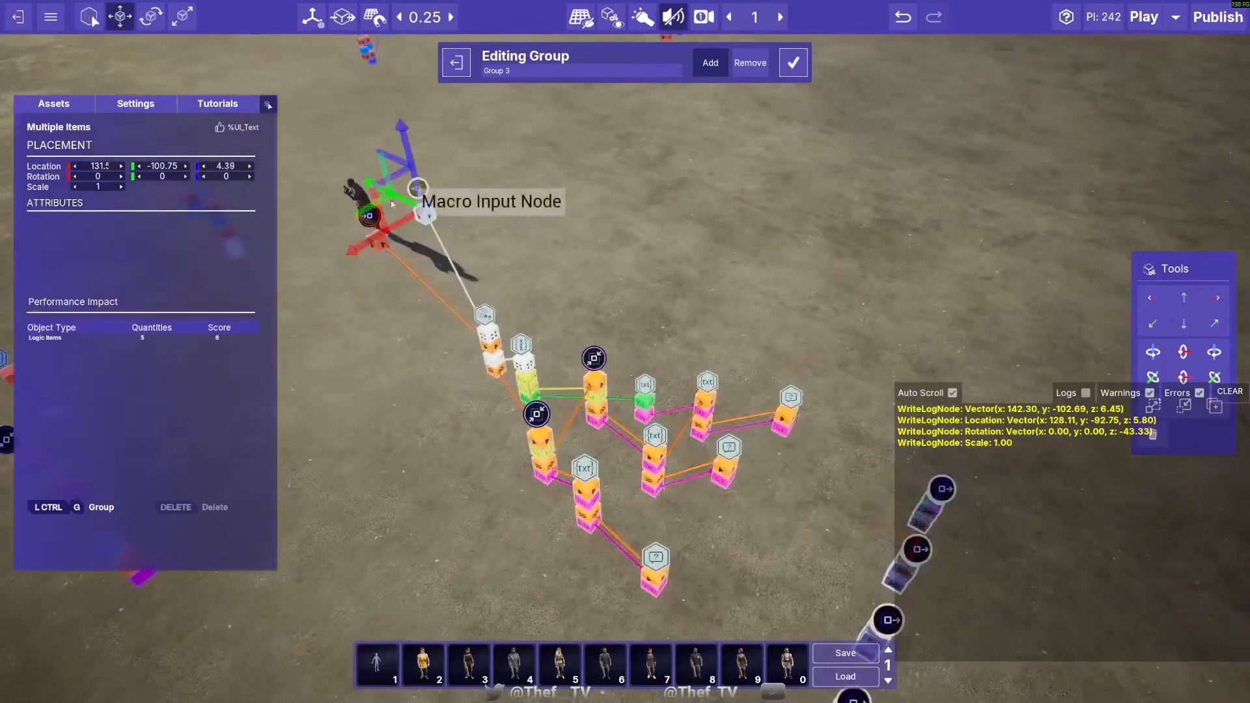
{"action": "left_click", "coordinate": [351, 224]}
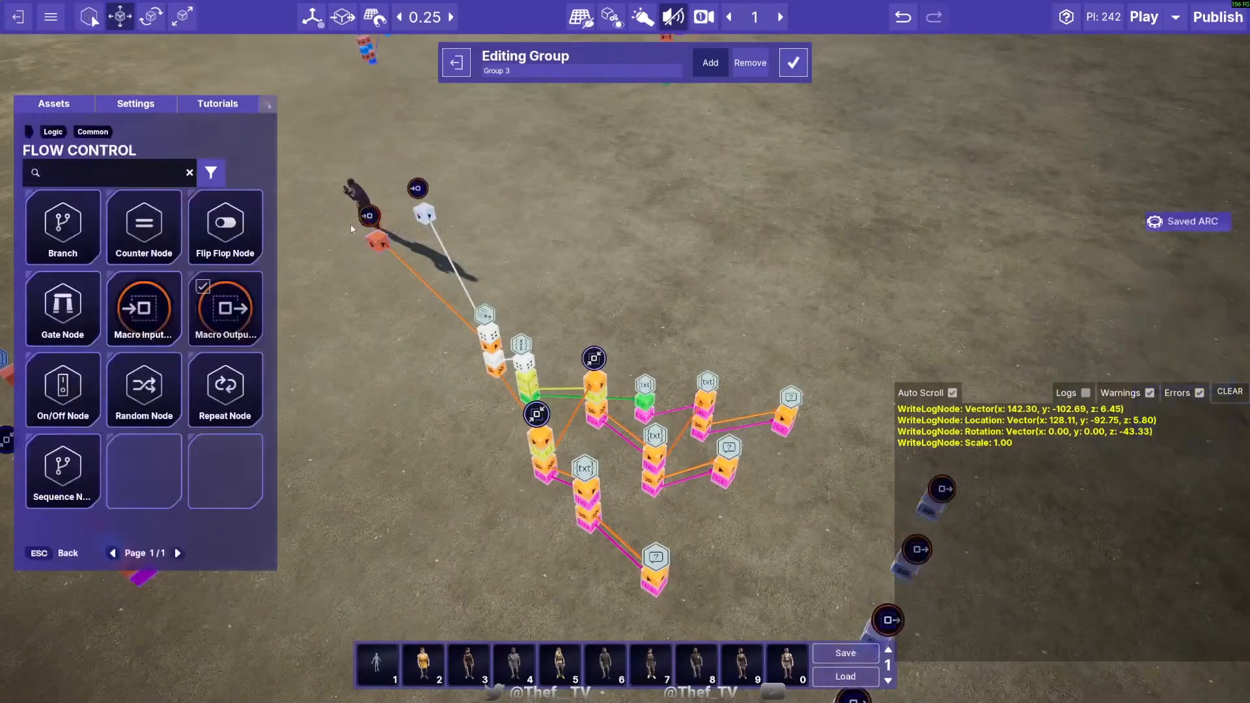
- Add both Macro Input Nodes and all four Macro Output Nodes to Group 3 and leave group editing mode
{"action": "left_click", "coordinate": [368, 218]}
{"action": "left_click", "coordinate": [417, 191], "text": "ctrl"}
{"action": "right_click_drag", "start_coordinate": [418, 191], "coordinate": [605, 246]}
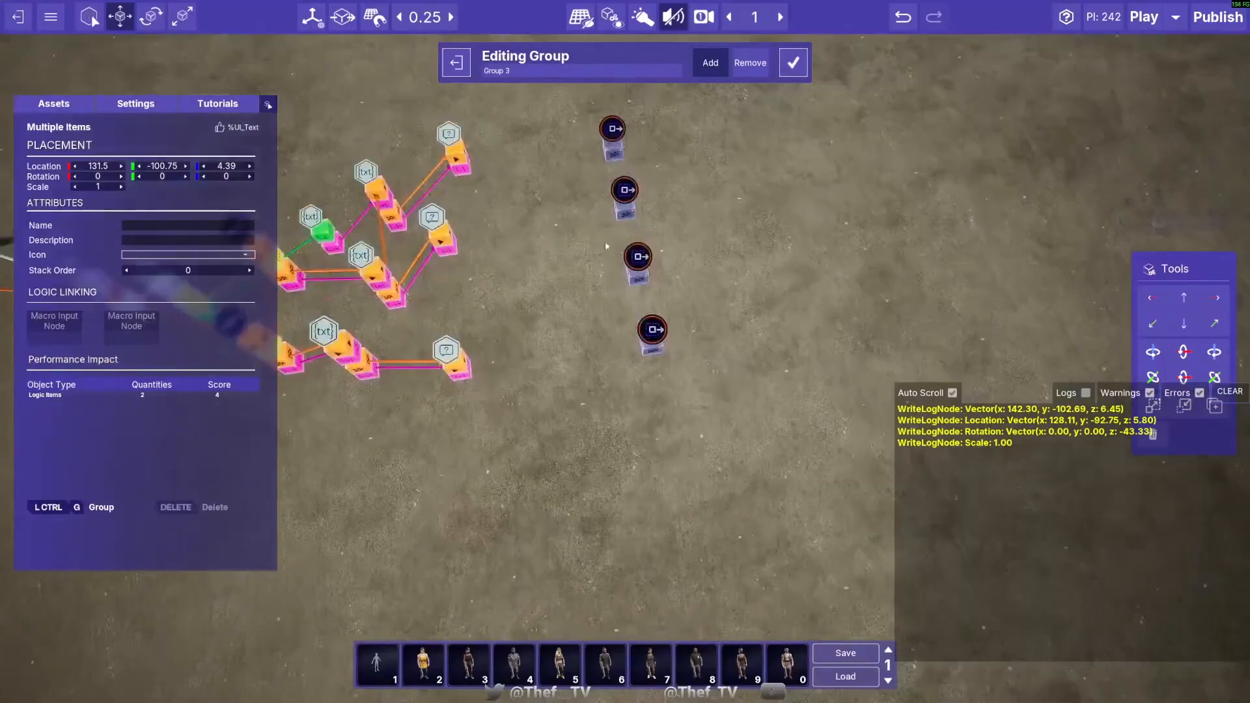
{"action": "left_click_drag", "start_coordinate": [639, 174], "coordinate": [735, 383], "text": "ctrl"}
{"action": "left_click", "coordinate": [794, 76]}
{"action": "right_click_drag", "start_coordinate": [723, 261], "coordinate": [625, 195]}
{"action": "key", "text": "s"}
{"action": "left_click", "coordinate": [460, 64]}
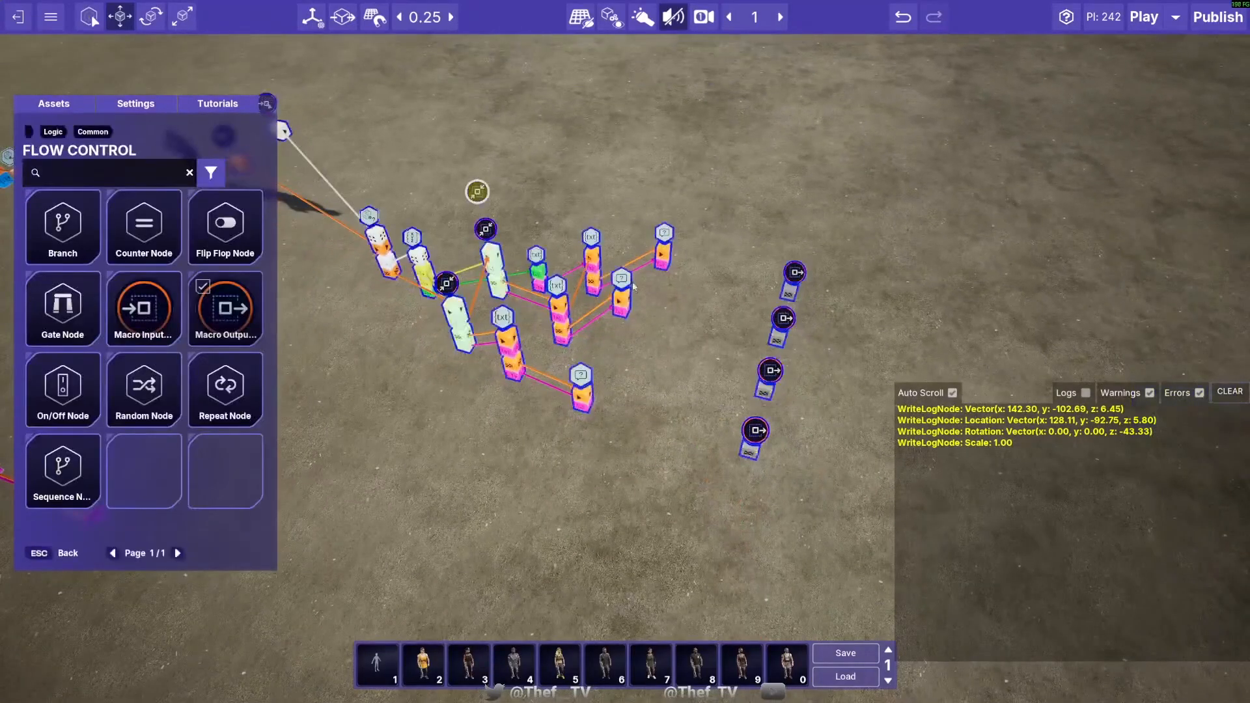
- Reopen Group 3 for editing with its macro nodes included
{"action": "left_click", "coordinate": [589, 267]}
{"action": "left_click", "coordinate": [247, 206]}
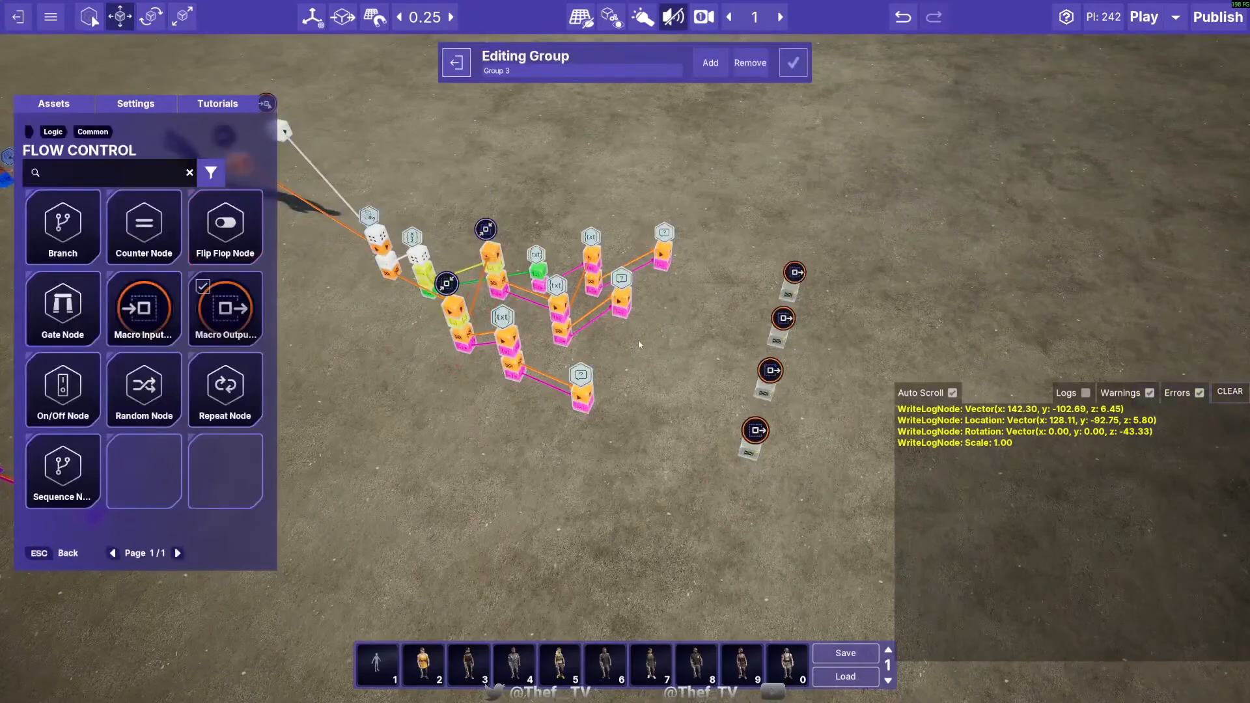
- Delete the three Write To Log nodes inside Group 3
{"action": "right_click_drag", "start_coordinate": [477, 186], "coordinate": [607, 356]}
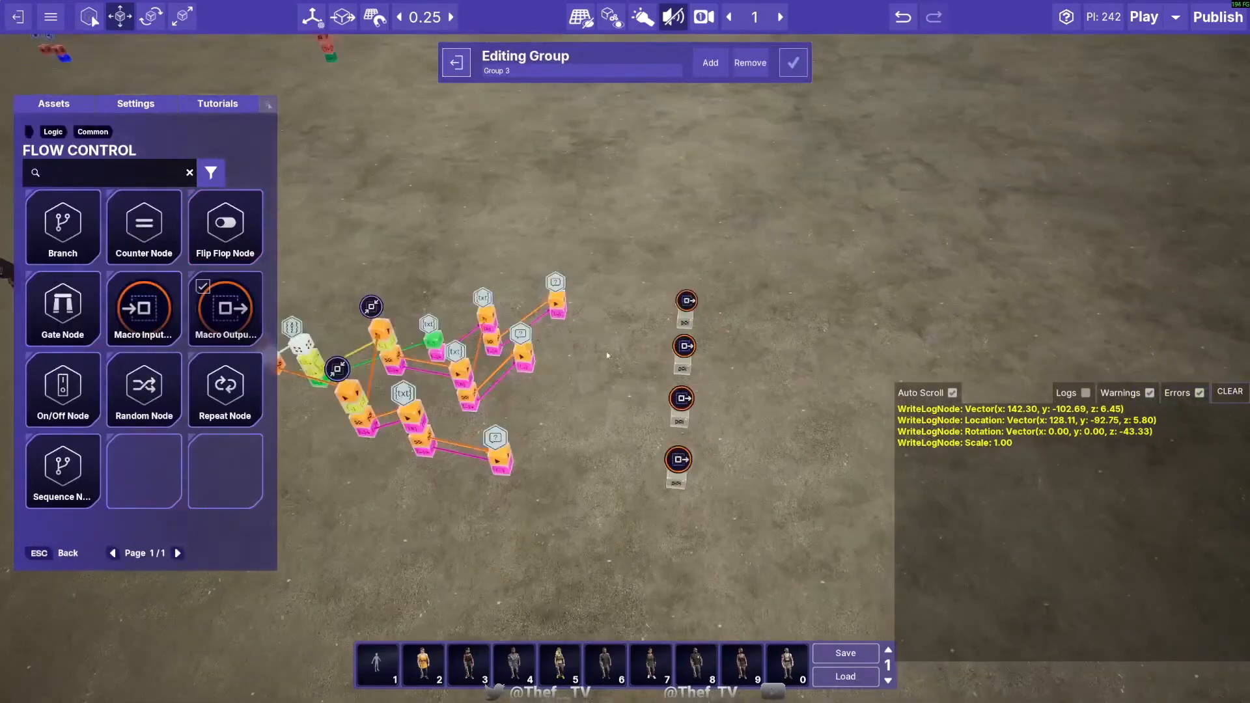
{"action": "left_click", "coordinate": [522, 344]}
{"action": "key", "text": "Delete"}
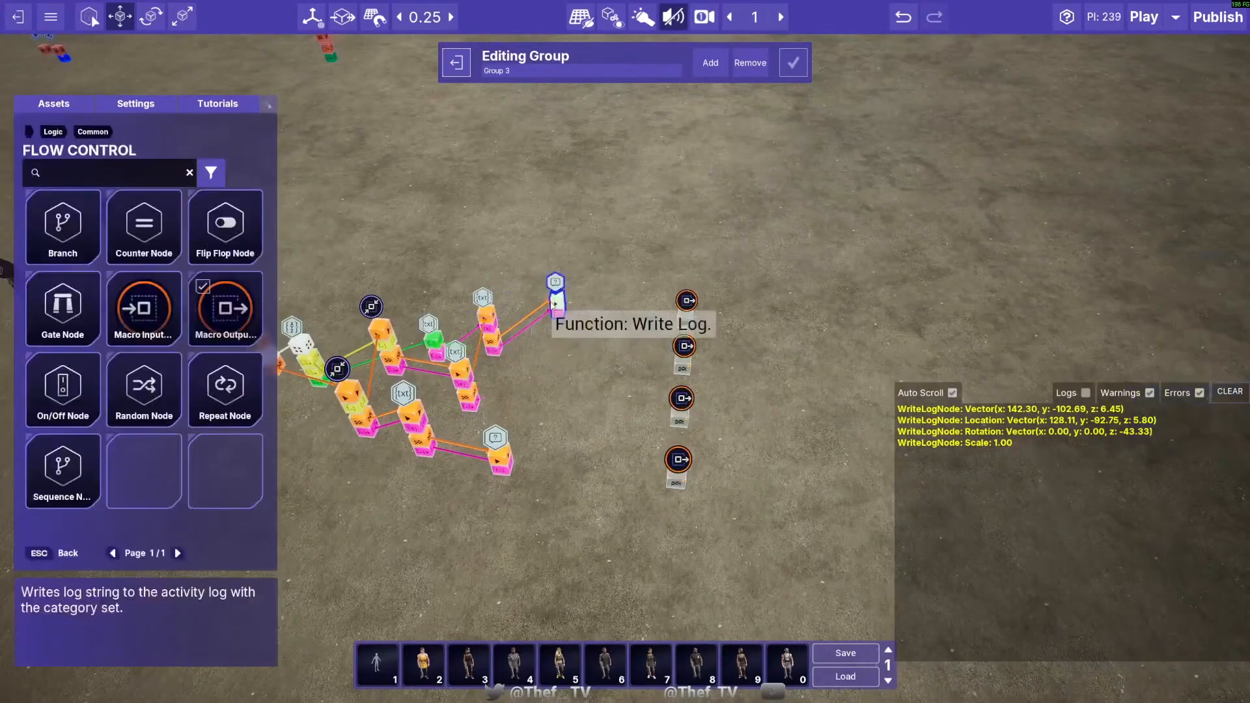
{"action": "left_click", "coordinate": [553, 297]}
{"action": "key", "text": "Delete"}
{"action": "left_click", "coordinate": [496, 450]}
{"action": "key", "text": "Delete"}
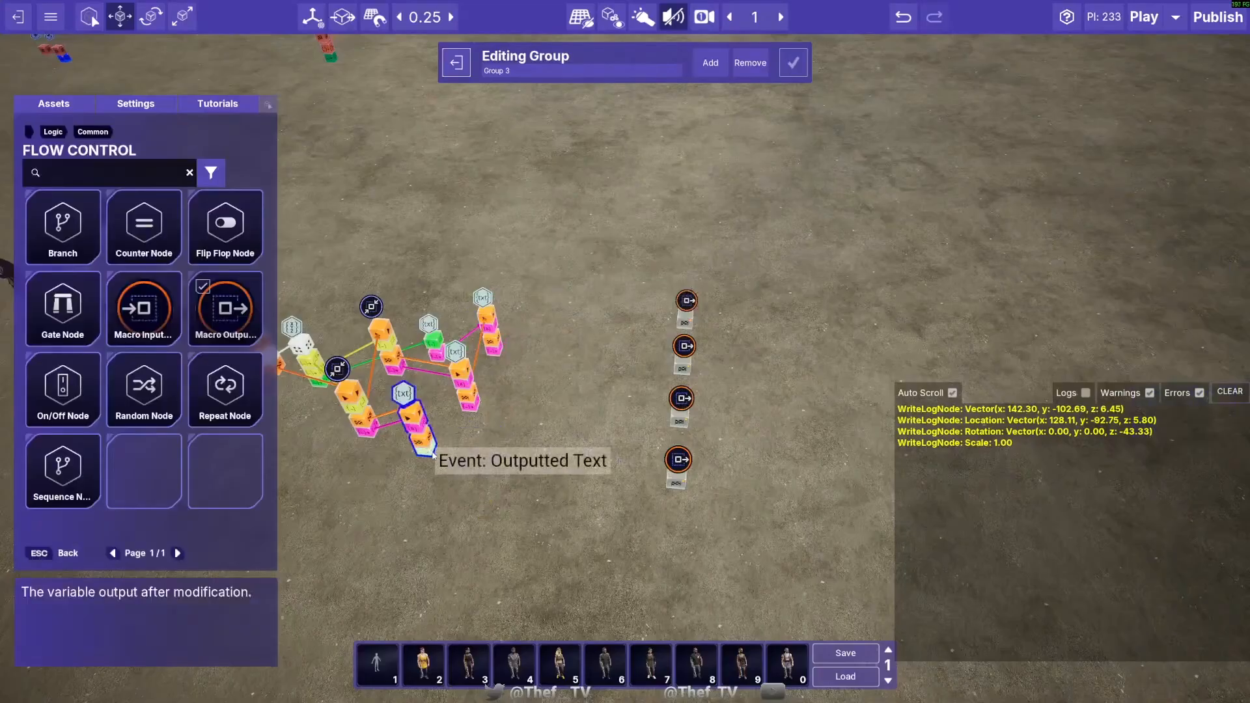
- Link the Outputted Text of the three Concatenate Strings nodes to three Macro Output Nodes and a text-concatenated event to the fourth
{"action": "right_click_drag", "start_coordinate": [433, 452], "coordinate": [530, 474]}
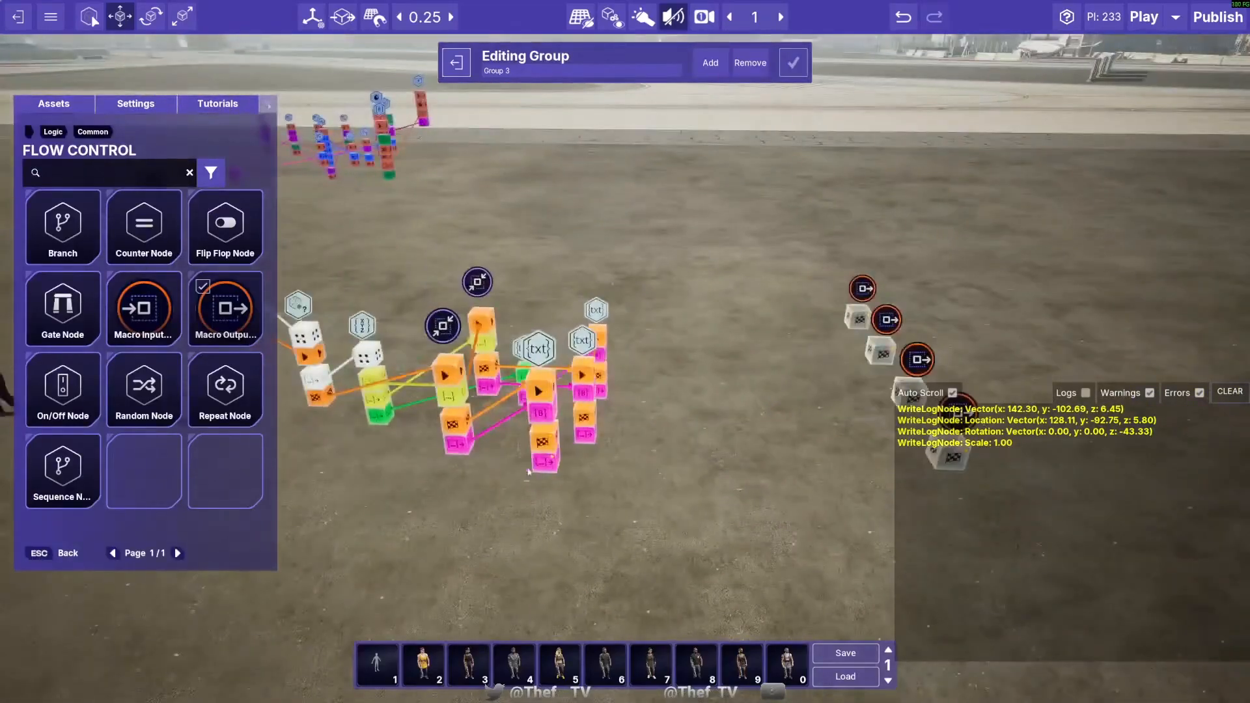
{"action": "left_click_drag", "start_coordinate": [548, 467], "coordinate": [808, 467]}
{"action": "key", "text": "w"}
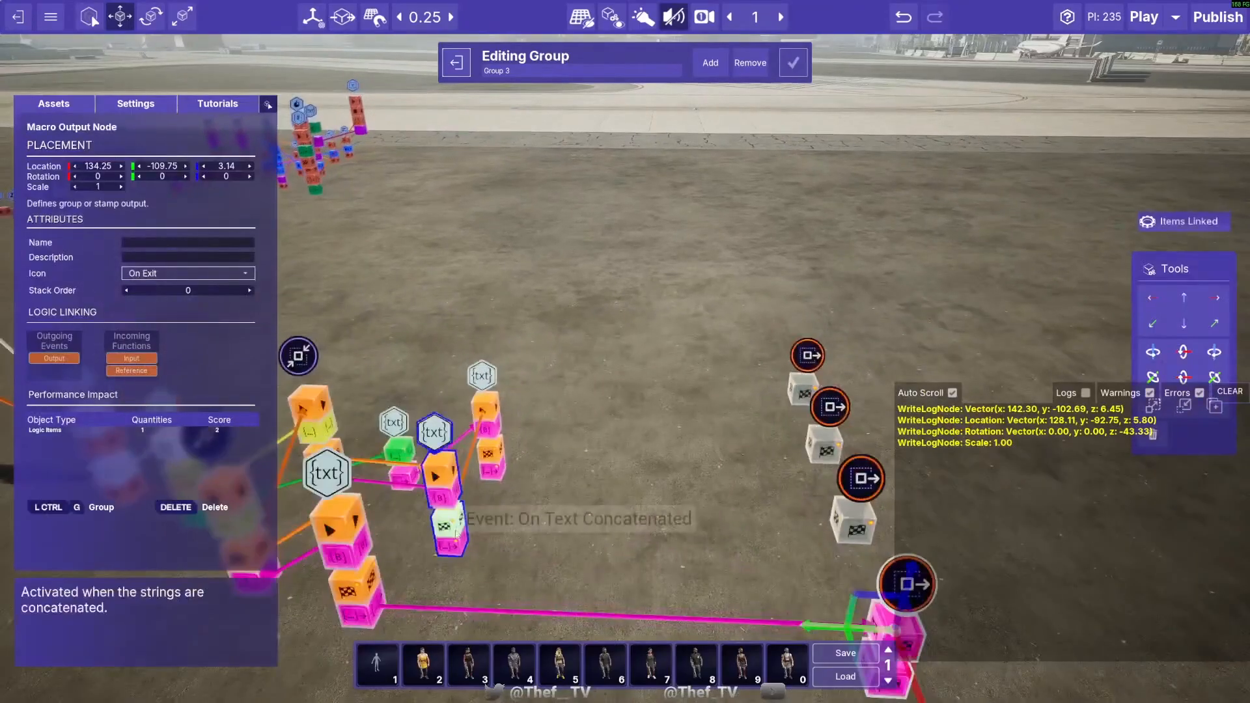
{"action": "left_click_drag", "start_coordinate": [456, 553], "coordinate": [808, 468]}
{"action": "key", "text": "s"}
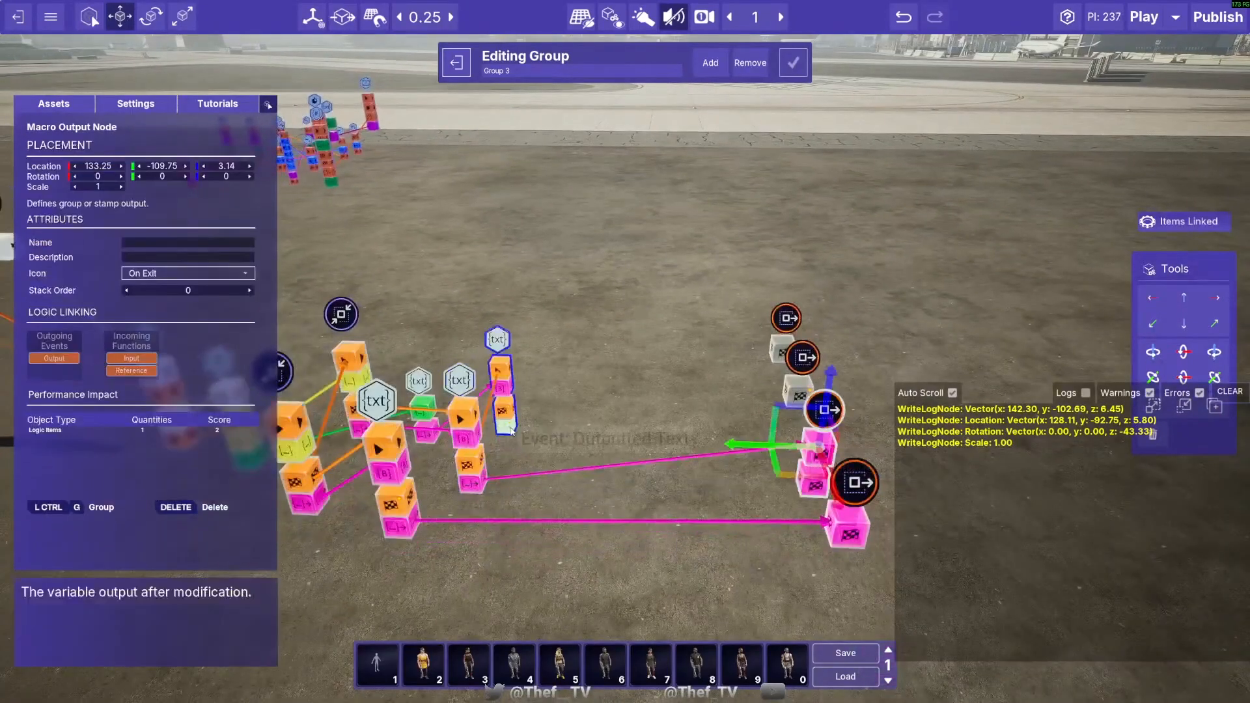
{"action": "left_click_drag", "start_coordinate": [515, 424], "coordinate": [775, 358]}
{"action": "key", "text": "d"}
{"action": "right_click_drag", "start_coordinate": [750, 469], "coordinate": [441, 431]}
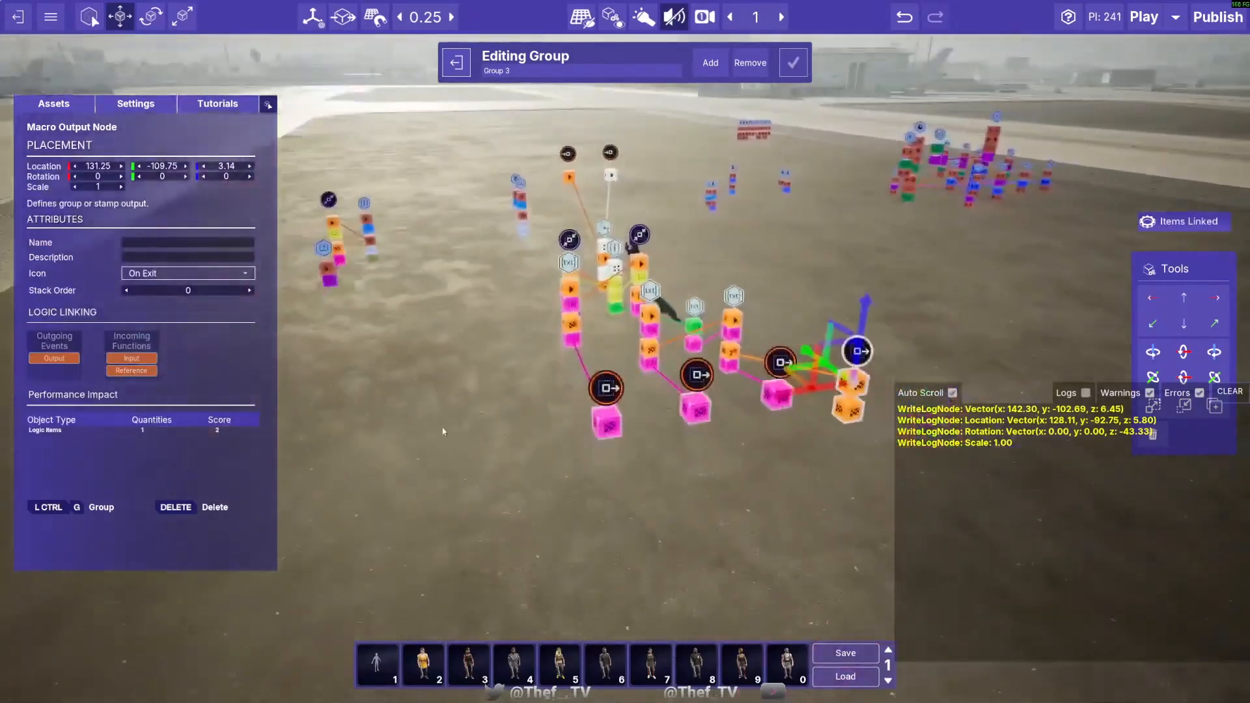
- Name the Macro Output Node for the location text "Location String"
{"action": "left_click", "coordinate": [605, 399]}
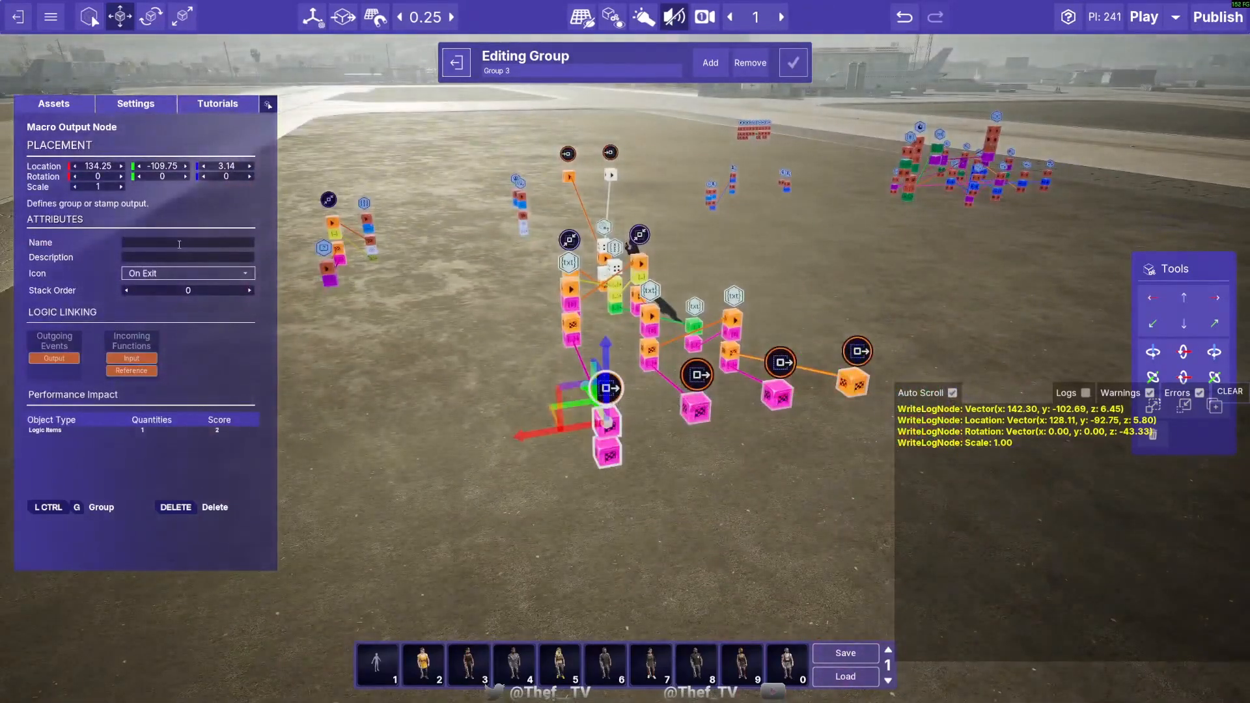
{"action": "left_click", "coordinate": [179, 245]}
{"action": "type", "text": "Location String"}
- Delete the three Concatenate Strings nodes and link the string conversion nodes' outputs directly to the Macro Output Nodes
{"action": "right_click_drag", "start_coordinate": [586, 365], "coordinate": [508, 361]}
{"action": "left_click", "coordinate": [544, 361]}
{"action": "key", "text": "Delete"}
{"action": "left_click_drag", "start_coordinate": [575, 390], "coordinate": [472, 483]}
{"action": "key", "text": "s"}
{"action": "left_click_drag", "start_coordinate": [584, 323], "coordinate": [463, 446]}
{"action": "key", "text": "w"}
{"action": "key", "text": "w"}
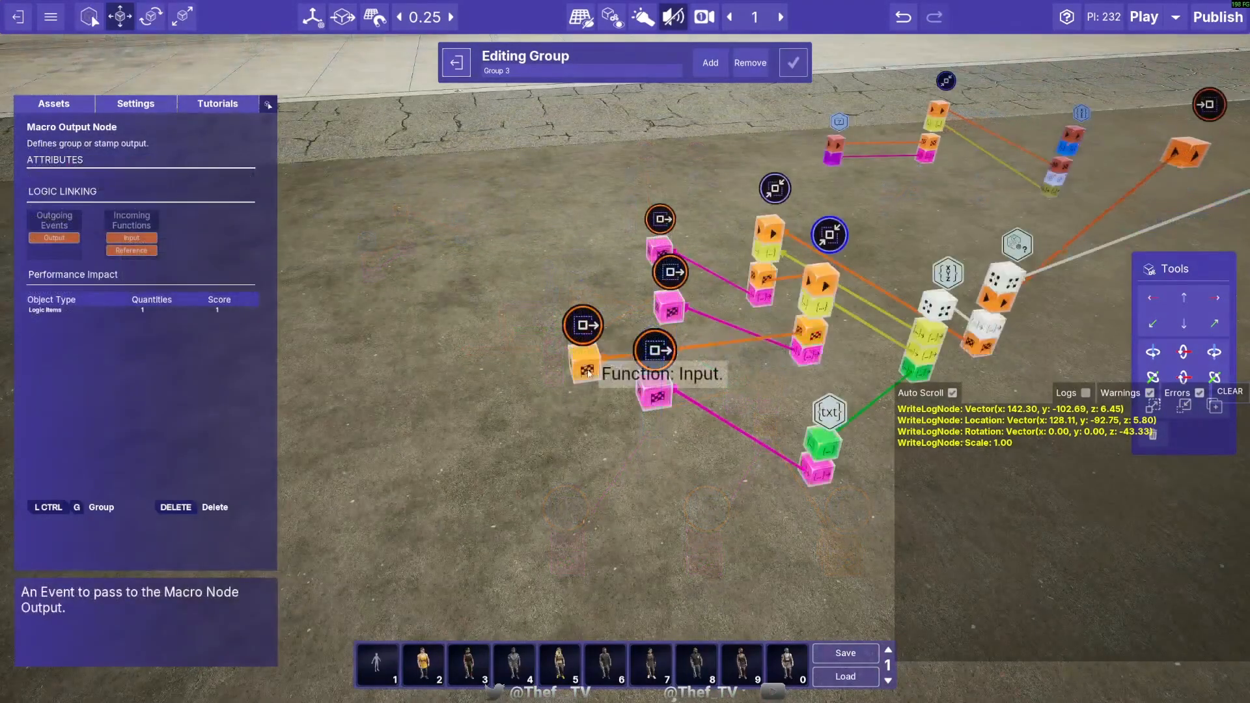
- Move the Macro Output Nodes closer to the string conversion nodes, keeping them at a height of 3.14
{"action": "left_click_drag", "start_coordinate": [588, 362], "coordinate": [588, 362]}
{"action": "right_click_drag", "start_coordinate": [587, 362], "coordinate": [651, 391]}
{"action": "left_click", "coordinate": [630, 435]}
{"action": "left_click_drag", "start_coordinate": [572, 386], "coordinate": [612, 438]}
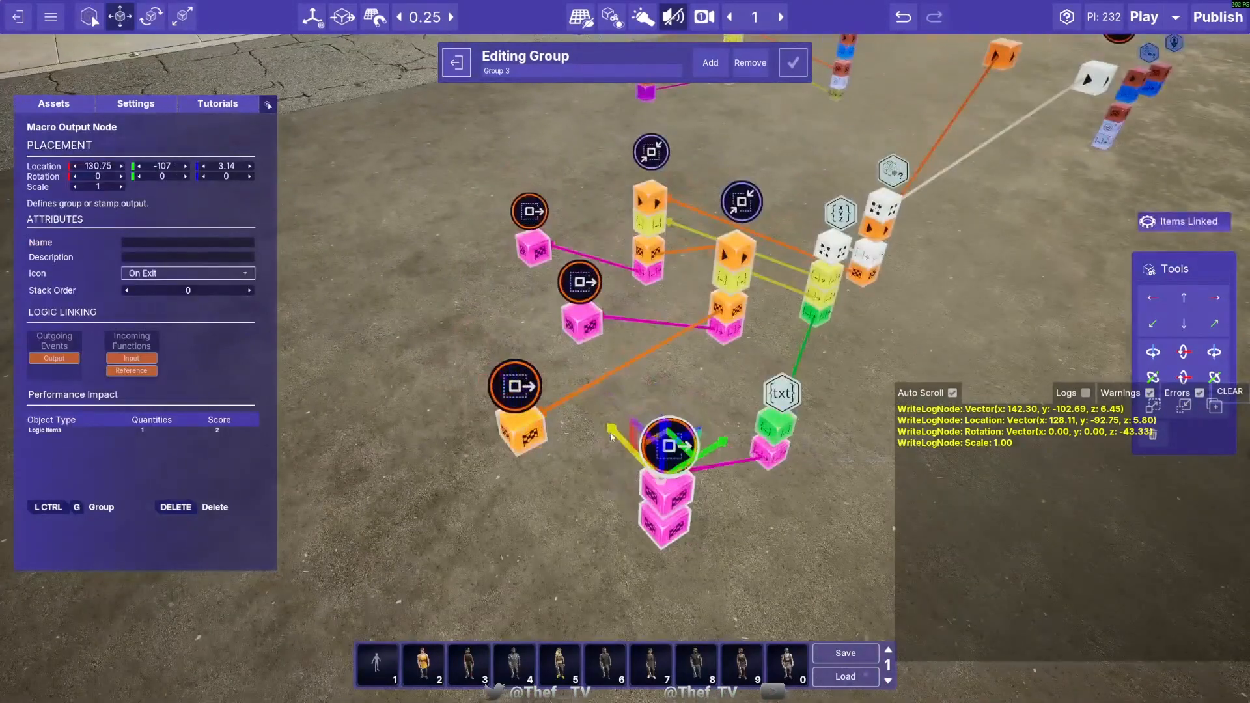
{"action": "key", "text": "a"}
{"action": "right_click_drag", "start_coordinate": [612, 438], "coordinate": [697, 429]}
- Name the remaining Macro Output Nodes "Rotation String", "Scale String" and "On Transform Stringified"
{"action": "left_click", "coordinate": [462, 244]}
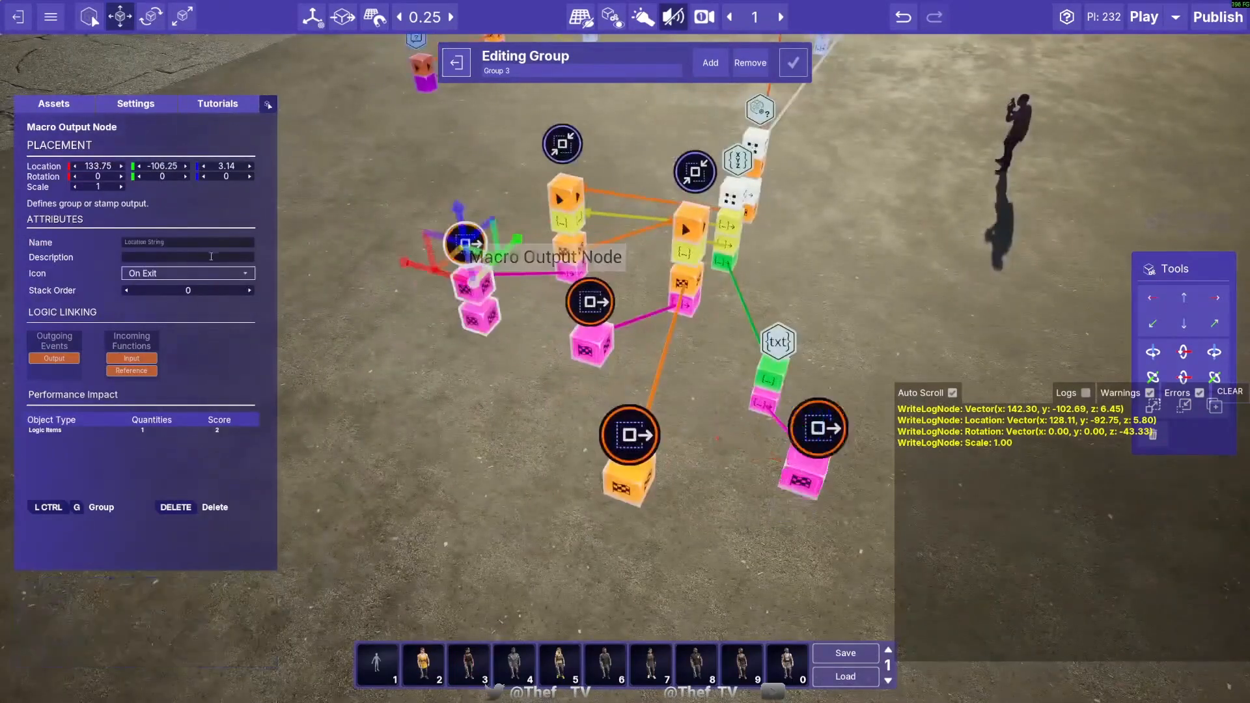
{"action": "left_click", "coordinate": [597, 329]}
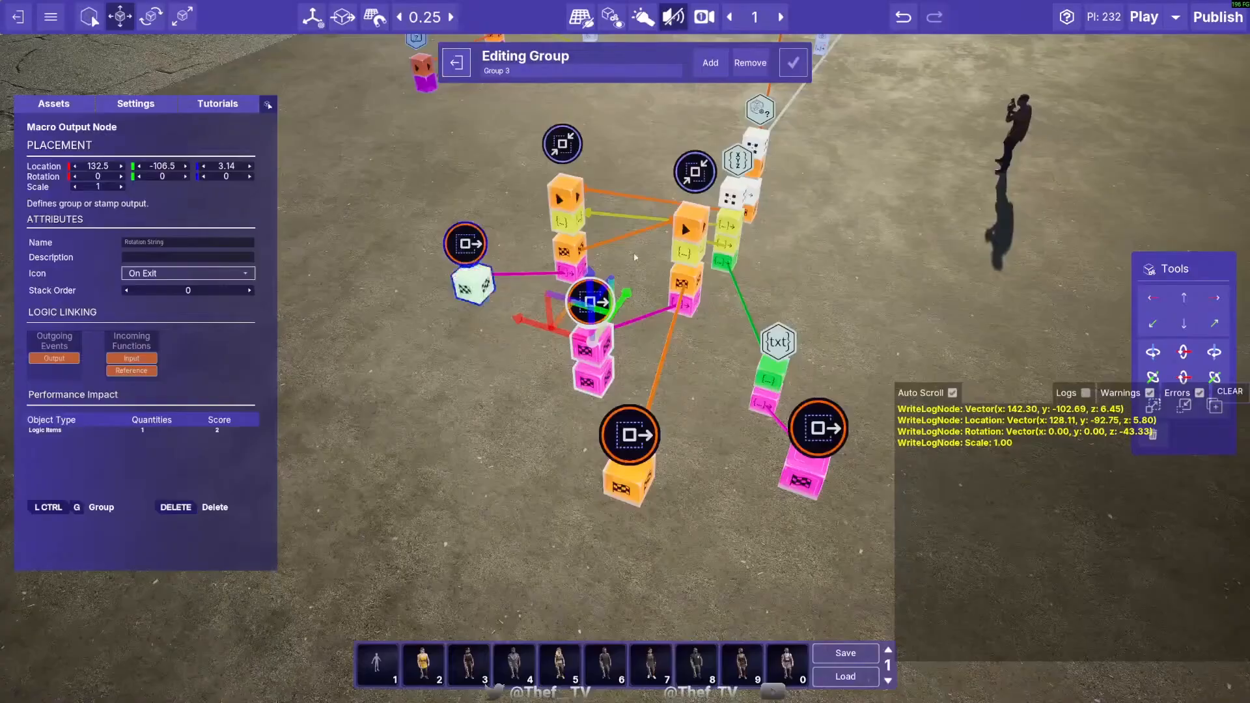
{"action": "left_click", "coordinate": [818, 428]}
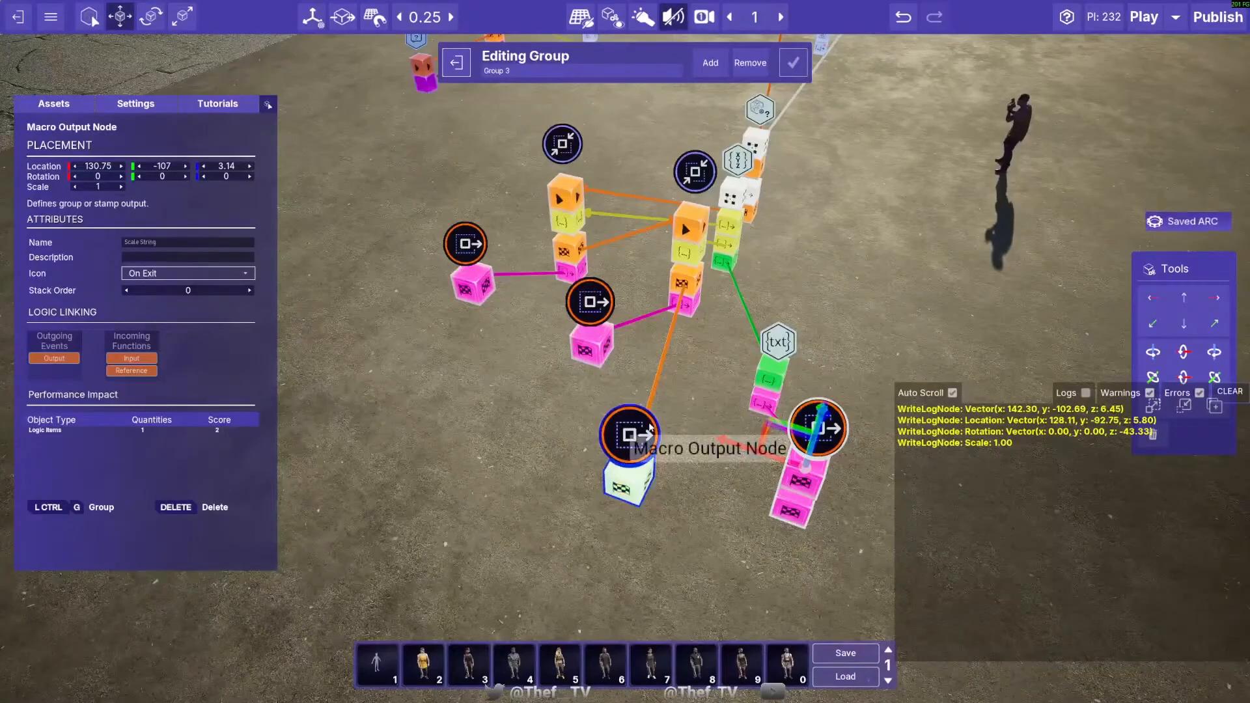
{"action": "left_click", "coordinate": [649, 430]}
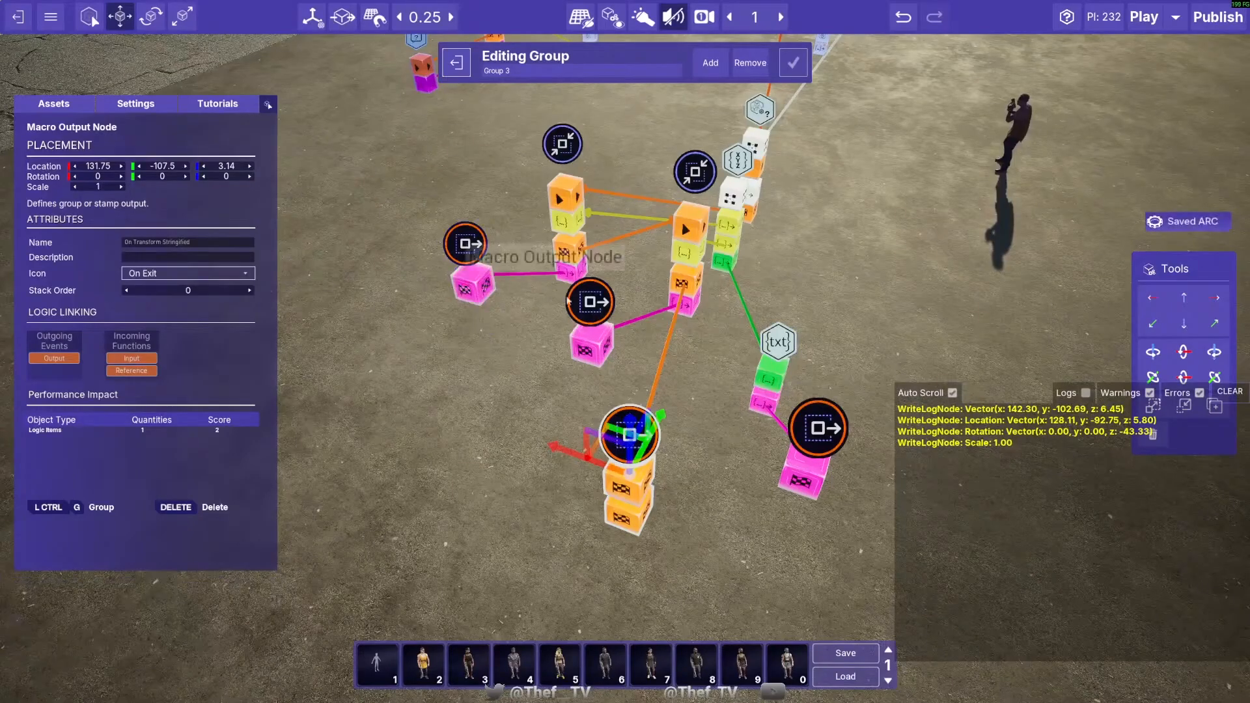
- Set the stack order of the string Macro Output Nodes, with Rotation String at 2 and Scale String at 3
{"action": "left_click", "coordinate": [466, 244]}
{"action": "left_click", "coordinate": [566, 303]}
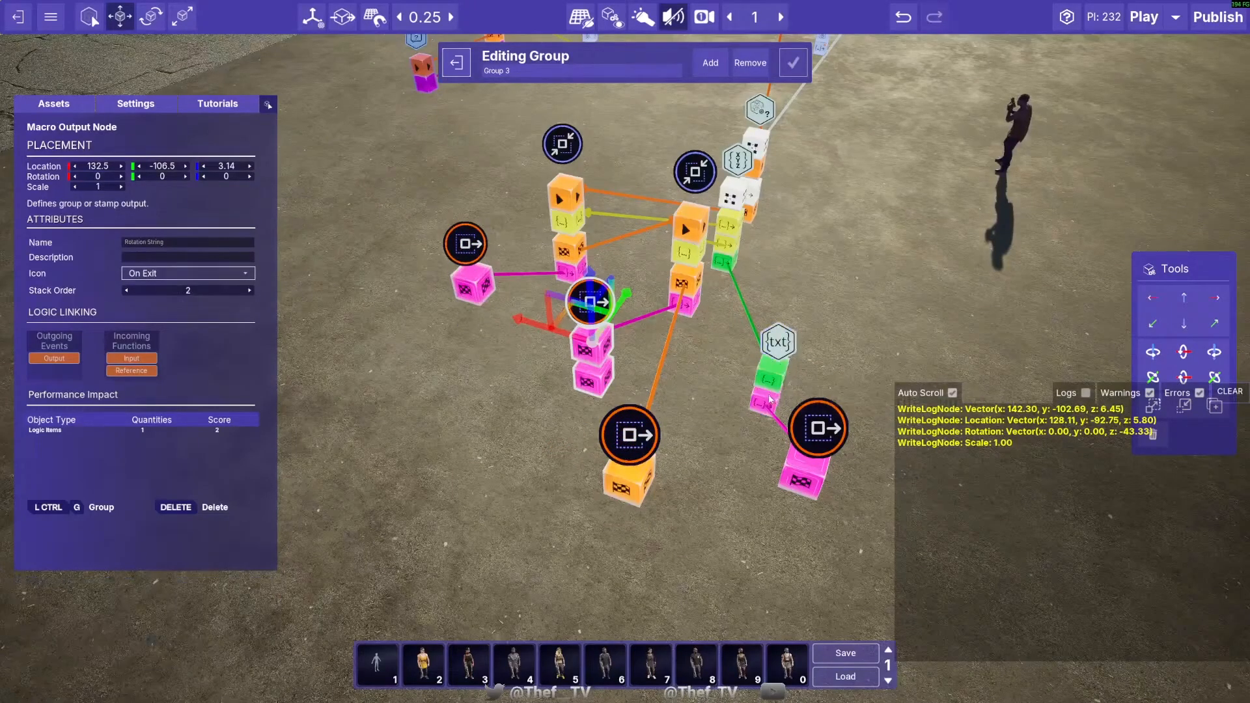
{"action": "left_click", "coordinate": [818, 428]}
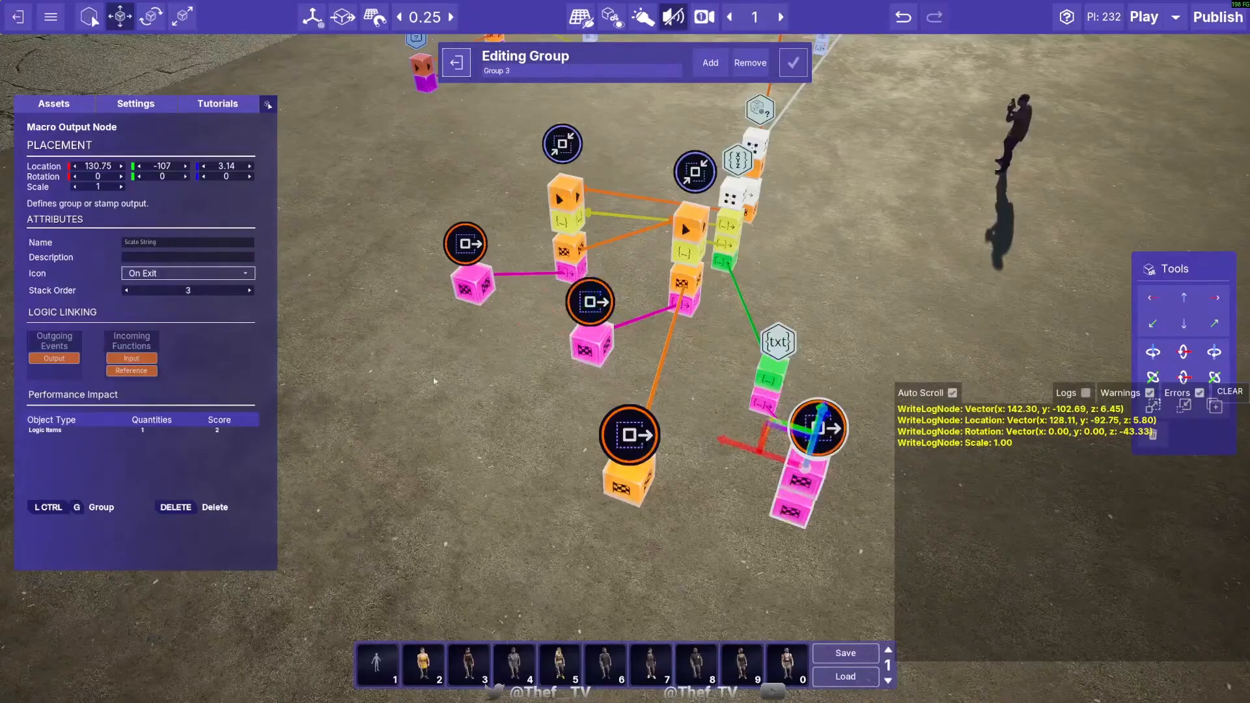
- Set the three string outputs' icon to Variable Output and the On Transform Stringified output's icon to On Finished
{"action": "left_click", "coordinate": [466, 244]}
{"action": "left_click", "coordinate": [592, 302], "text": "ctrl"}
{"action": "left_click", "coordinate": [819, 429], "text": "ctrl"}
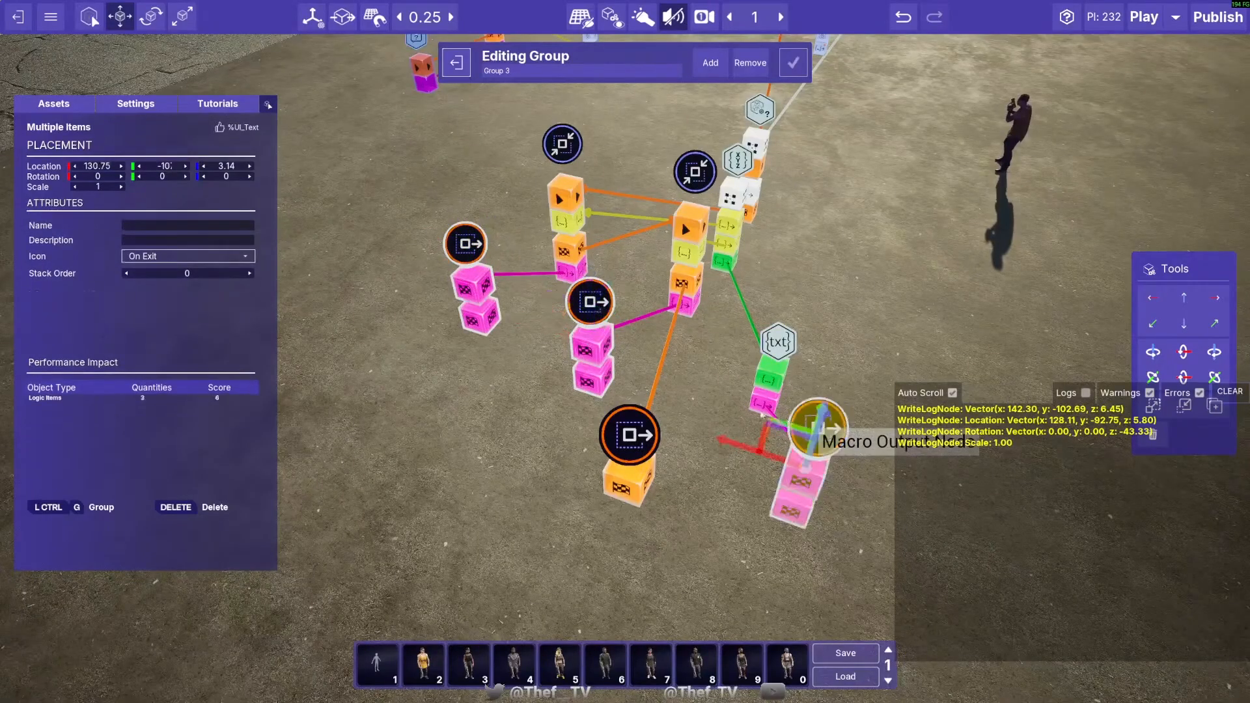
{"action": "left_click", "coordinate": [203, 259]}
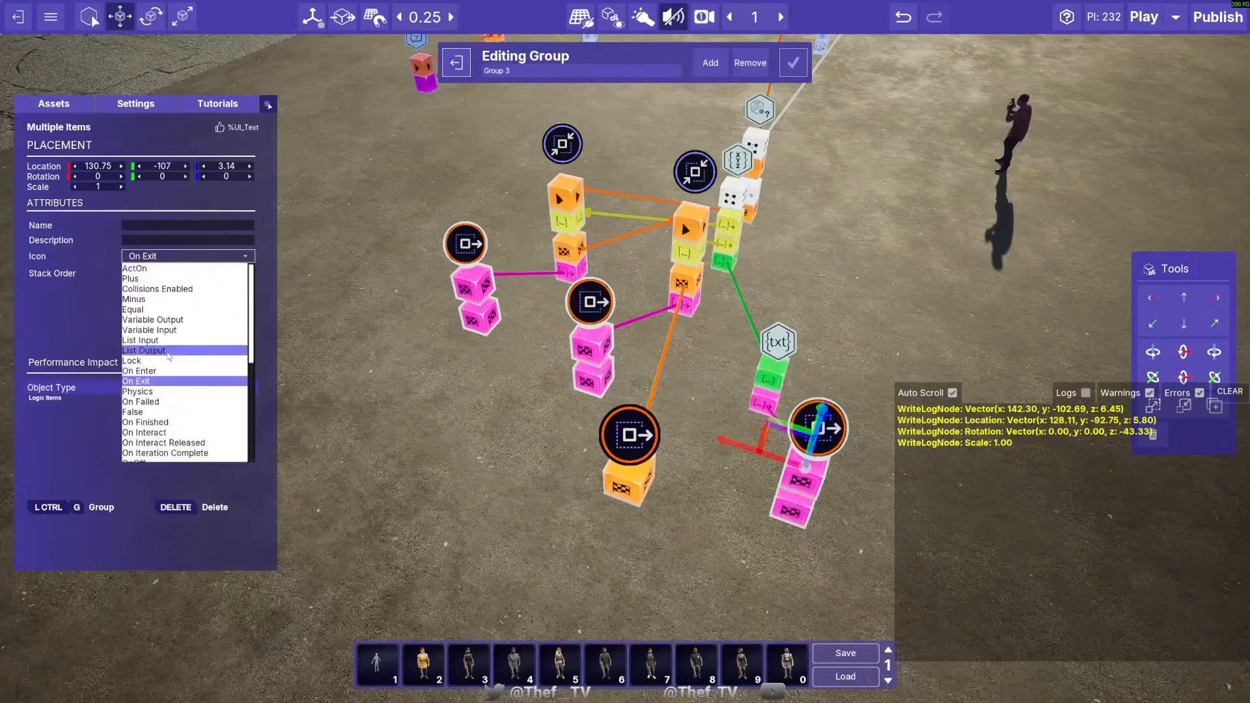
{"action": "left_click", "coordinate": [186, 322]}
{"action": "left_click", "coordinate": [629, 434]}
{"action": "left_click", "coordinate": [166, 273]}
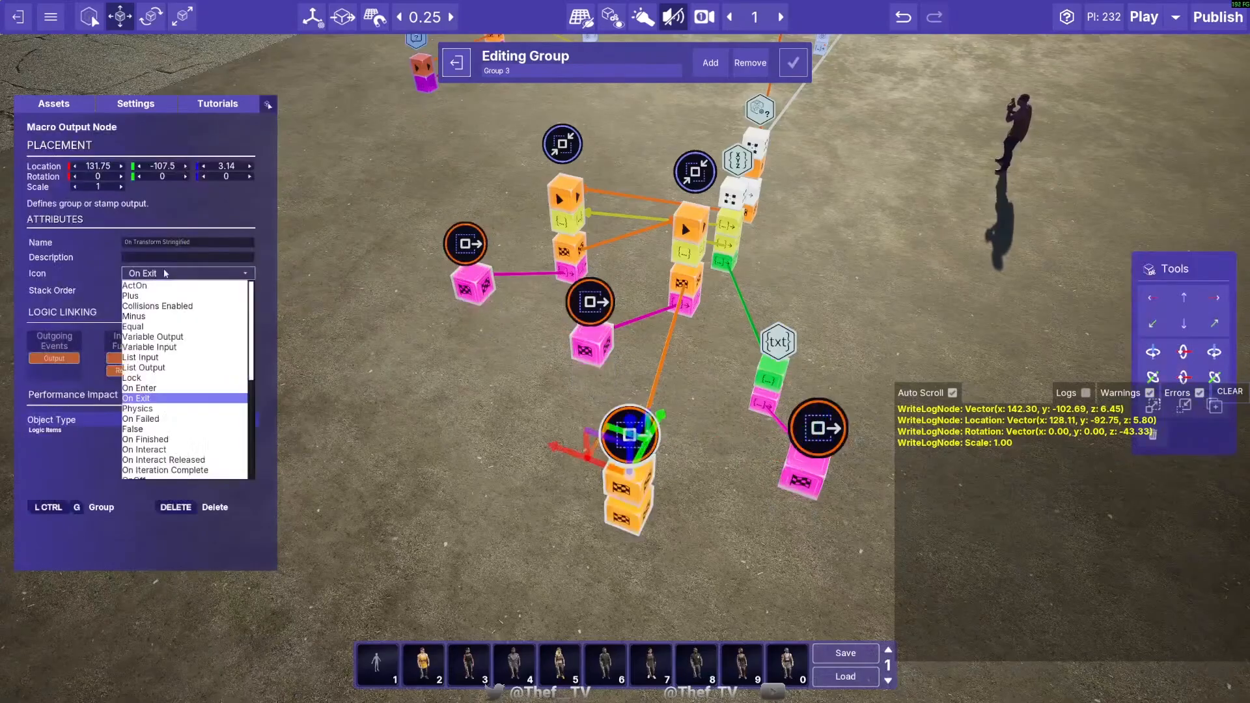
{"action": "left_click", "coordinate": [171, 442]}
- Finish editing Group 3 and turn on Logic Collapsed for it
{"action": "left_click", "coordinate": [454, 365]}
{"action": "right_click_drag", "start_coordinate": [454, 365], "coordinate": [454, 364]}
{"action": "left_click", "coordinate": [794, 63]}
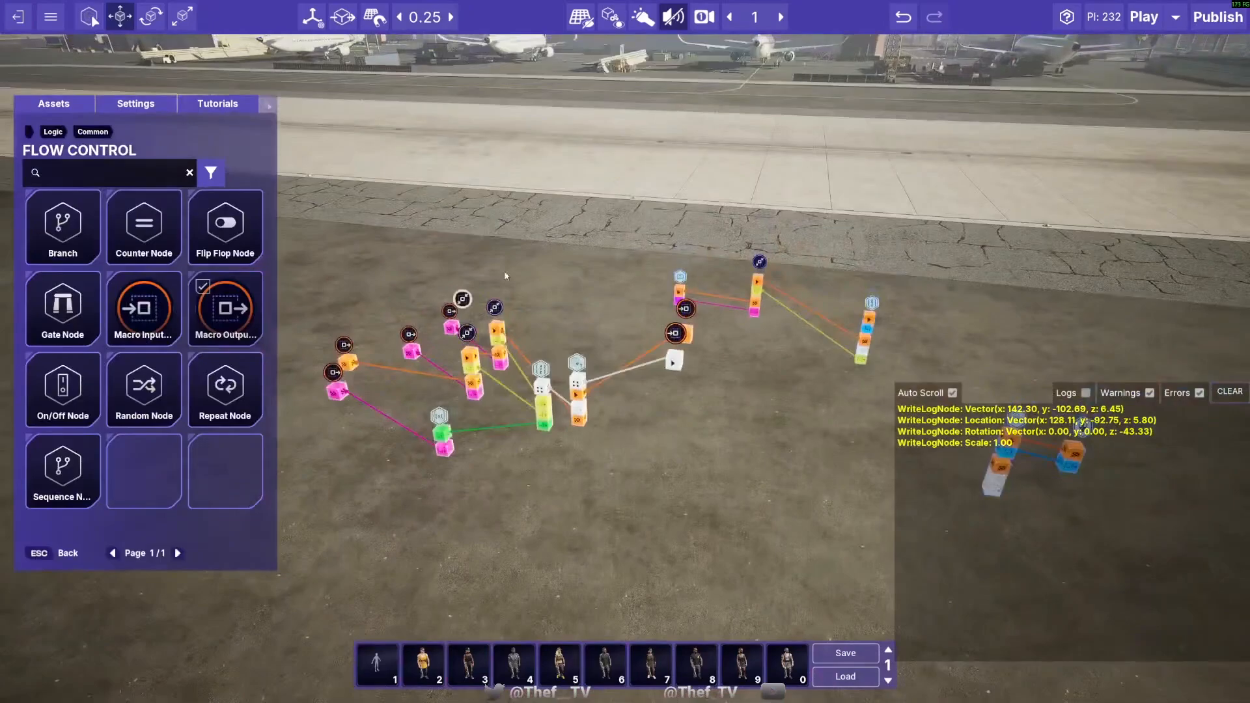
{"action": "left_click", "coordinate": [463, 299]}
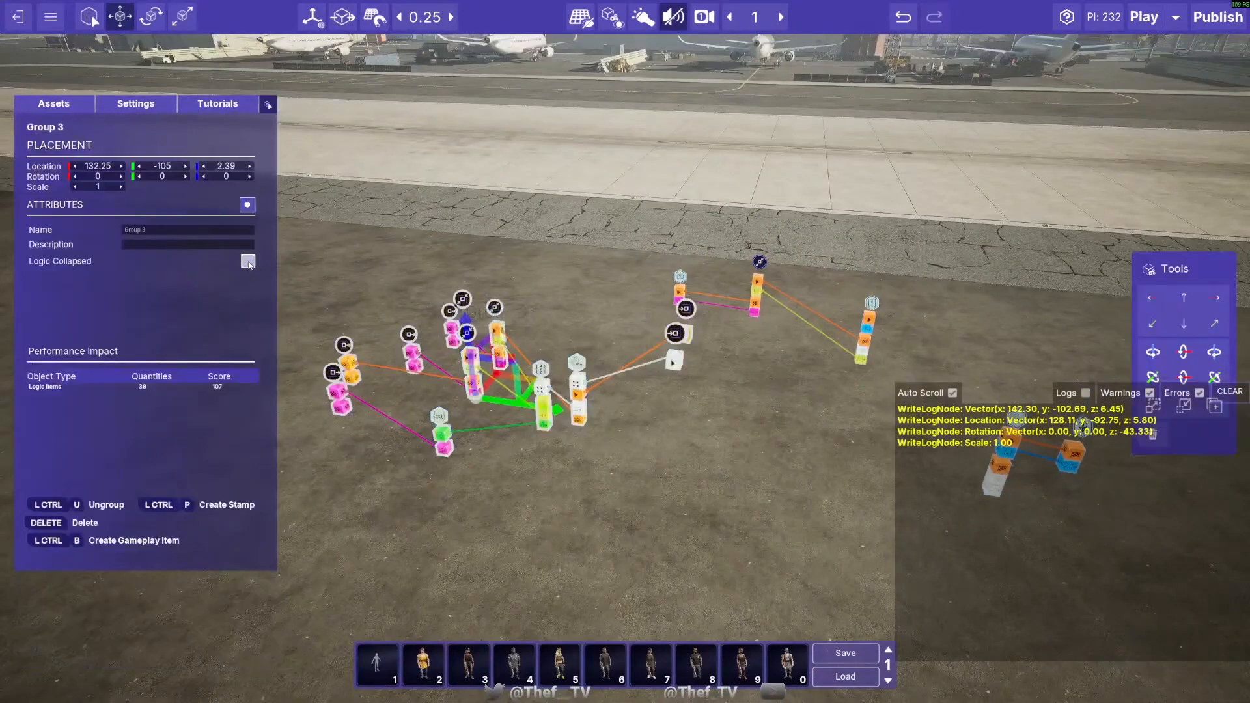
{"action": "left_click", "coordinate": [249, 264]}
- Reopen Group 3 to set the Transform macro input's stack order to 1, then leave group editing mode
{"action": "left_click", "coordinate": [392, 400]}
{"action": "right_click_drag", "start_coordinate": [392, 400], "coordinate": [392, 400]}
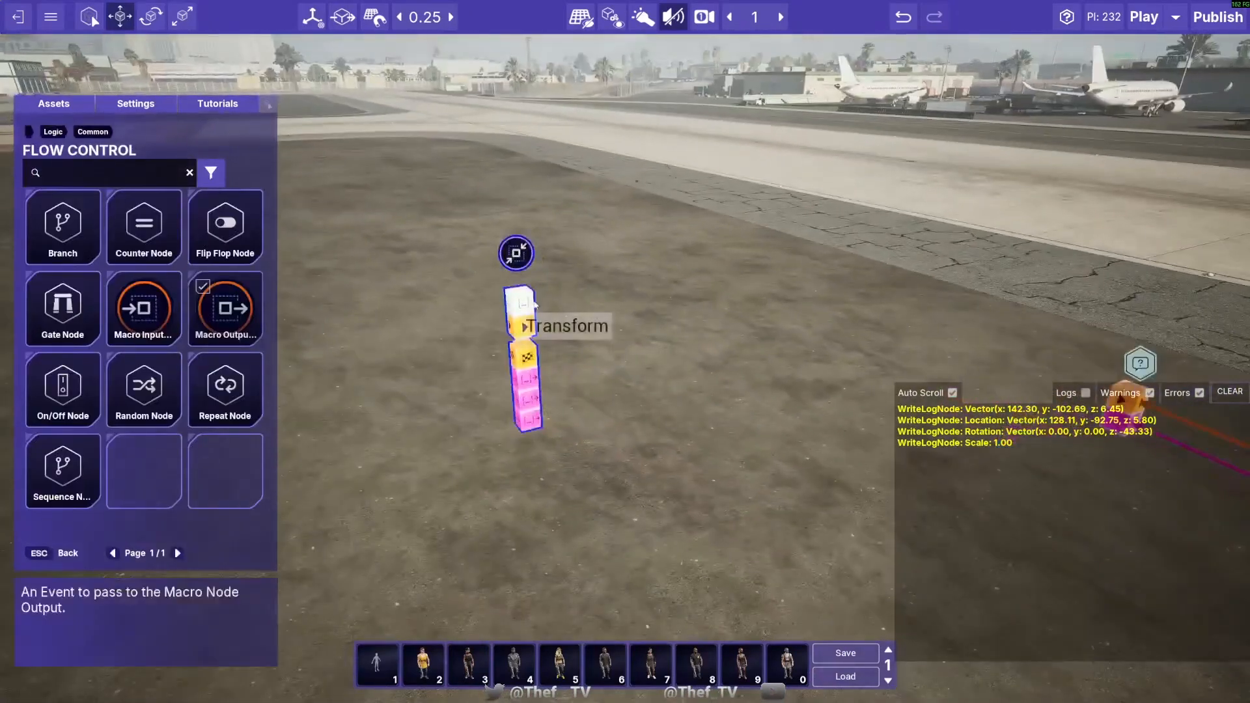
{"action": "left_click", "coordinate": [513, 244]}
{"action": "left_click", "coordinate": [243, 206]}
{"action": "key", "text": "s"}
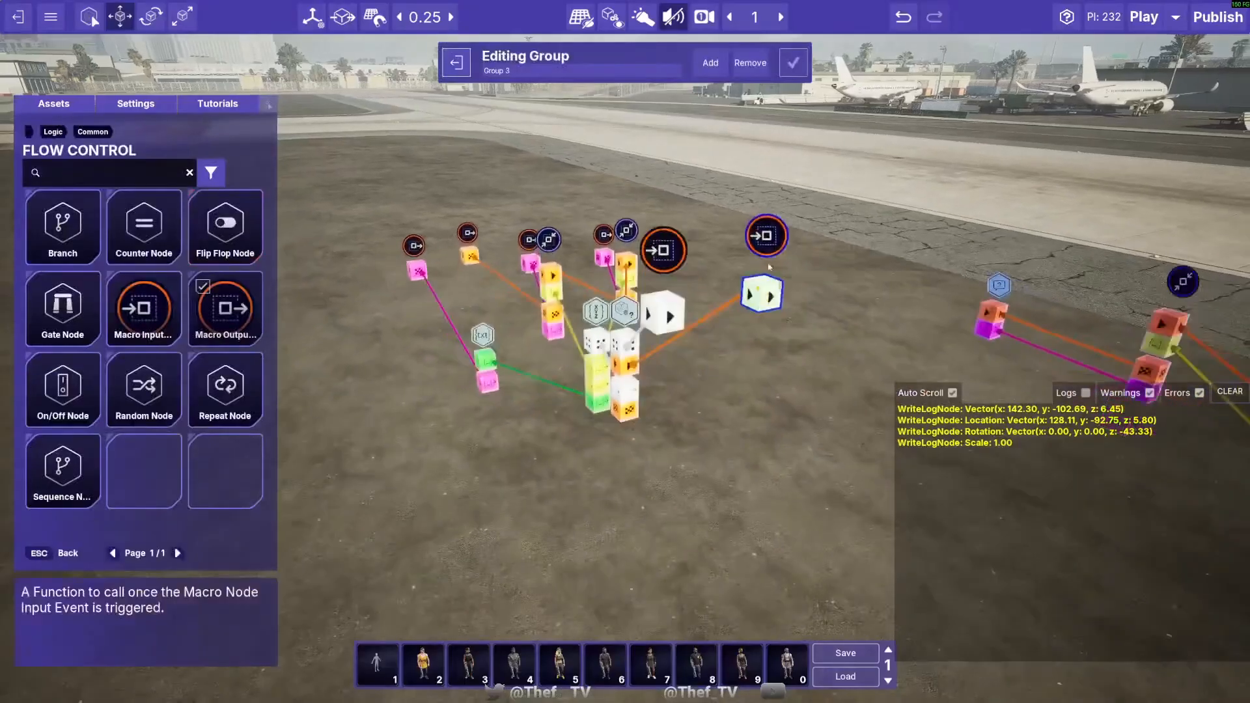
{"action": "left_click", "coordinate": [662, 252]}
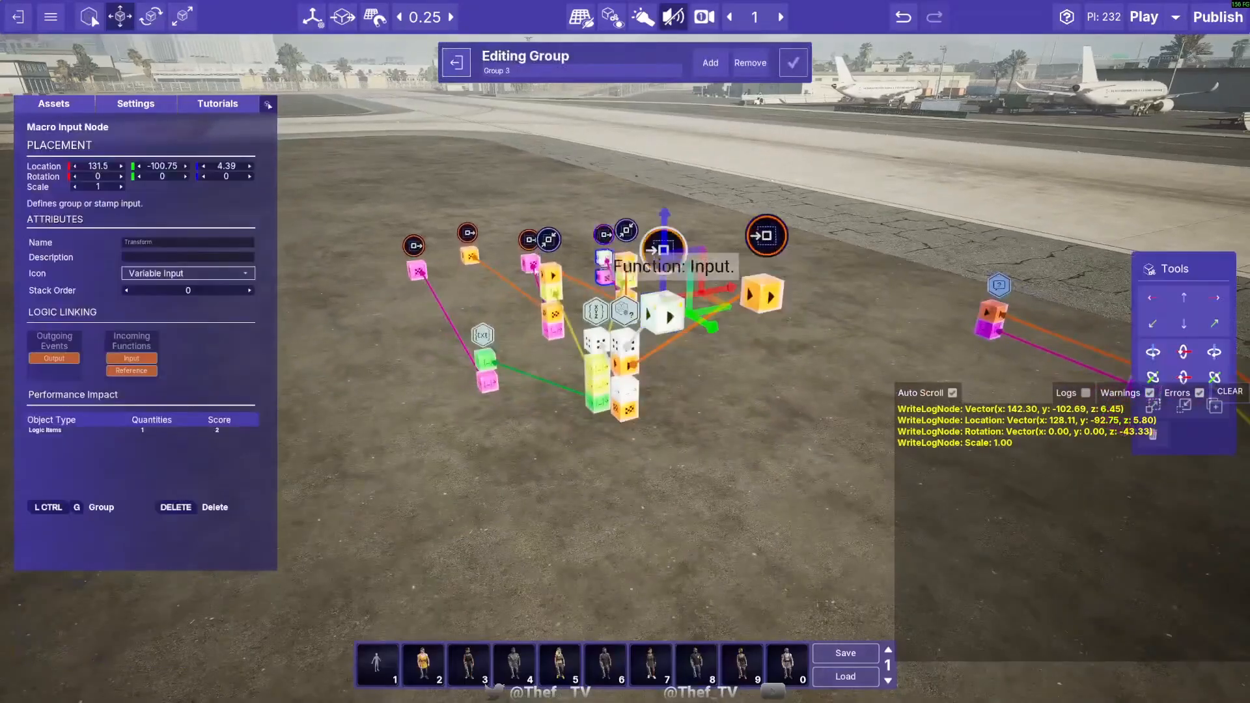
{"action": "left_click", "coordinate": [456, 64]}
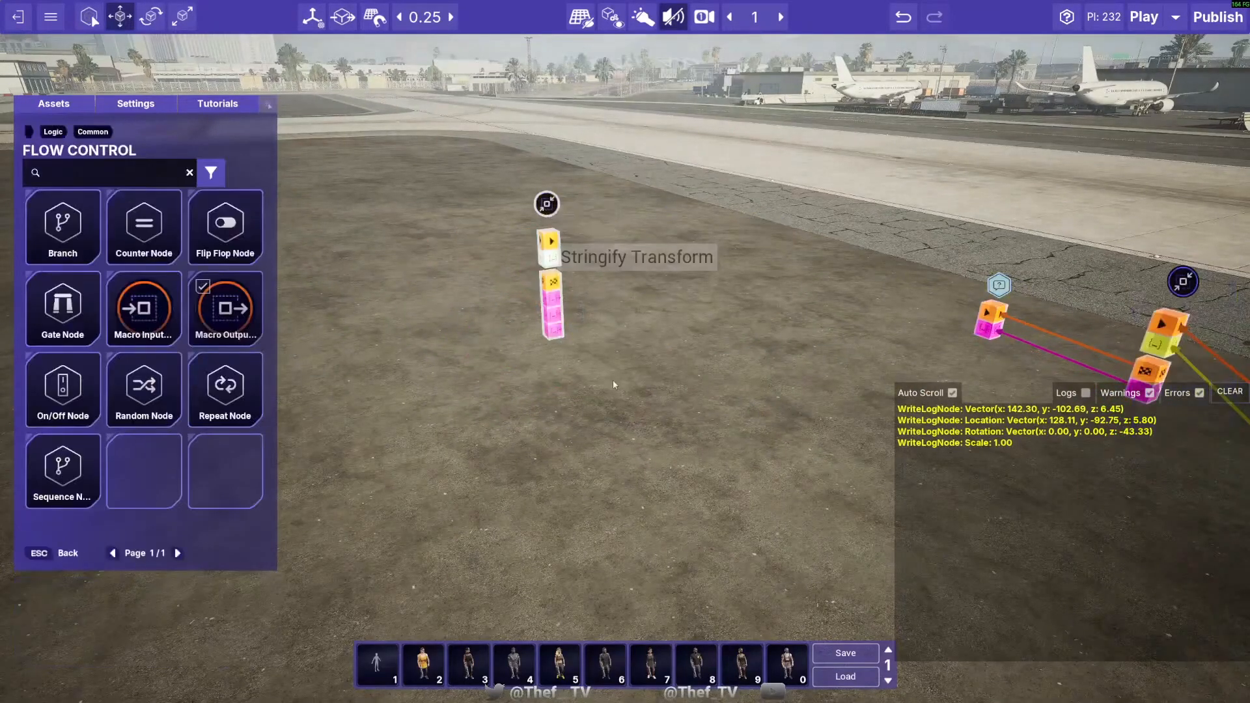
- Rename the collapsed group "Stringify Transform" and link its event and Transform inputs to the node that outputs the transform
{"action": "key", "text": "w"}
{"action": "left_click", "coordinate": [642, 342]}
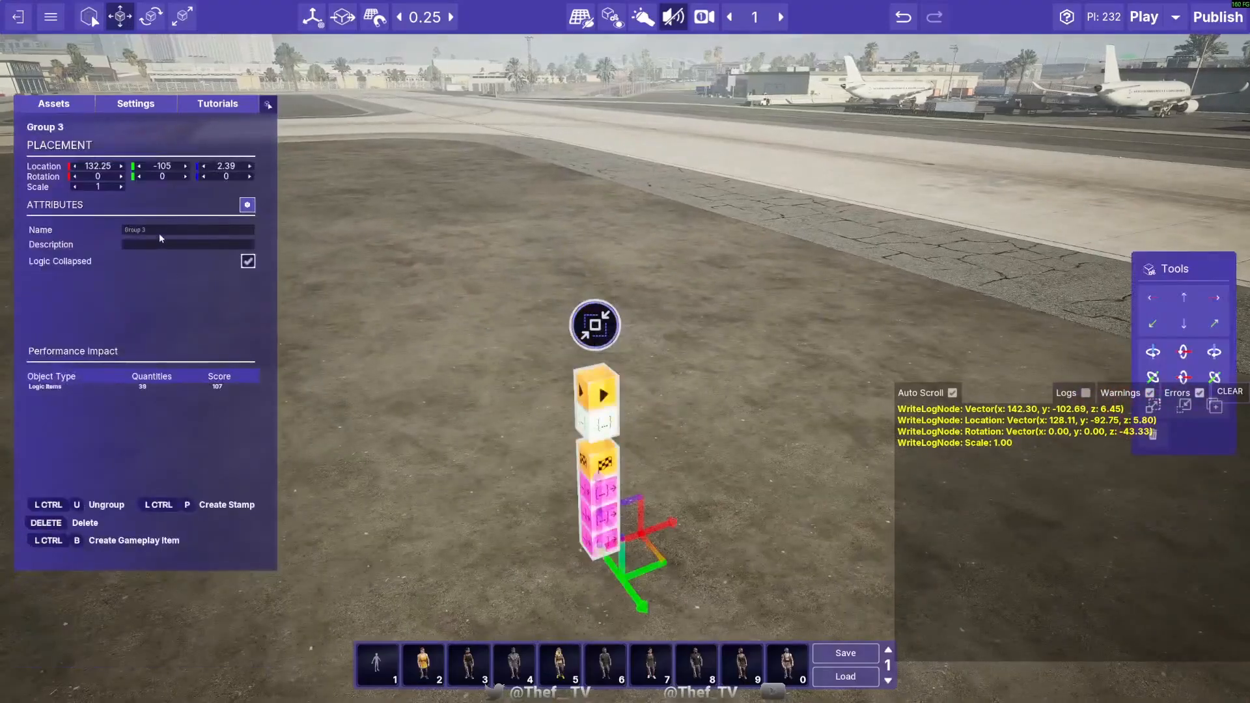
{"action": "type", "text": "Stringify Transform"}
{"action": "key", "text": "Return"}
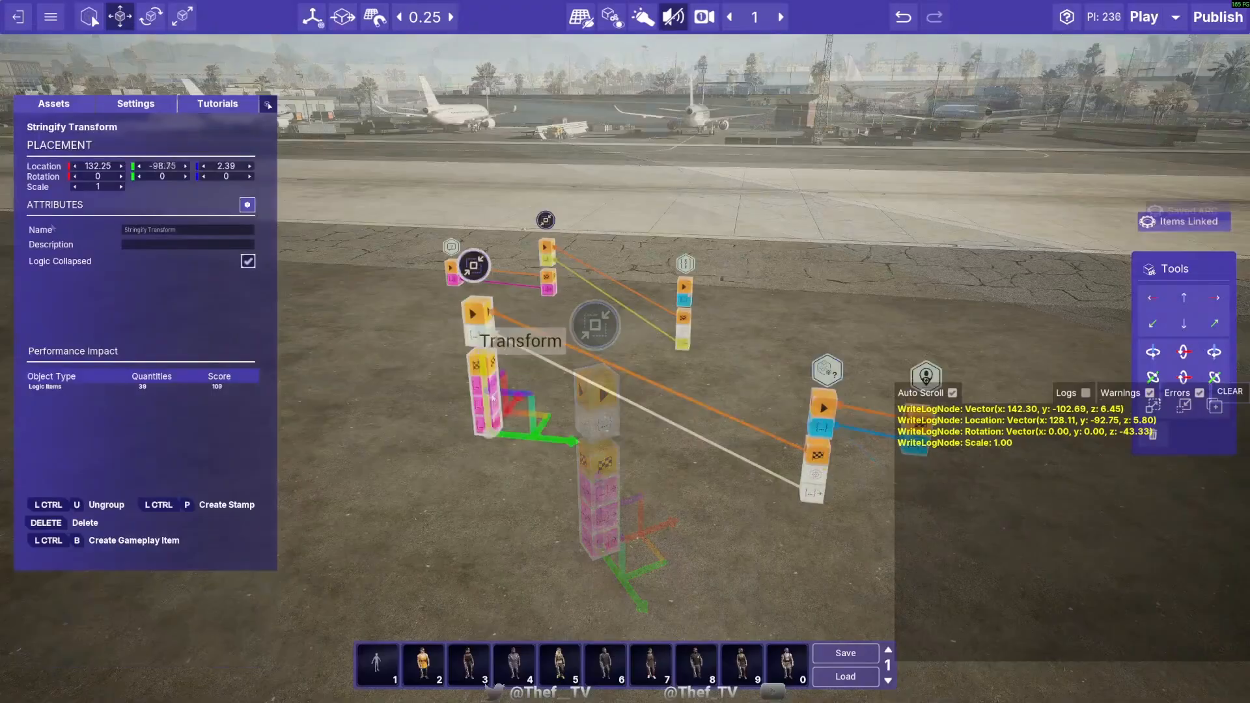
- Duplicate the existing Write To Log node three times, placing the copies in a row beside the Stringify Transform group
{"action": "right_click_drag", "start_coordinate": [440, 540], "coordinate": [577, 380]}
{"action": "left_click", "coordinate": [415, 284]}
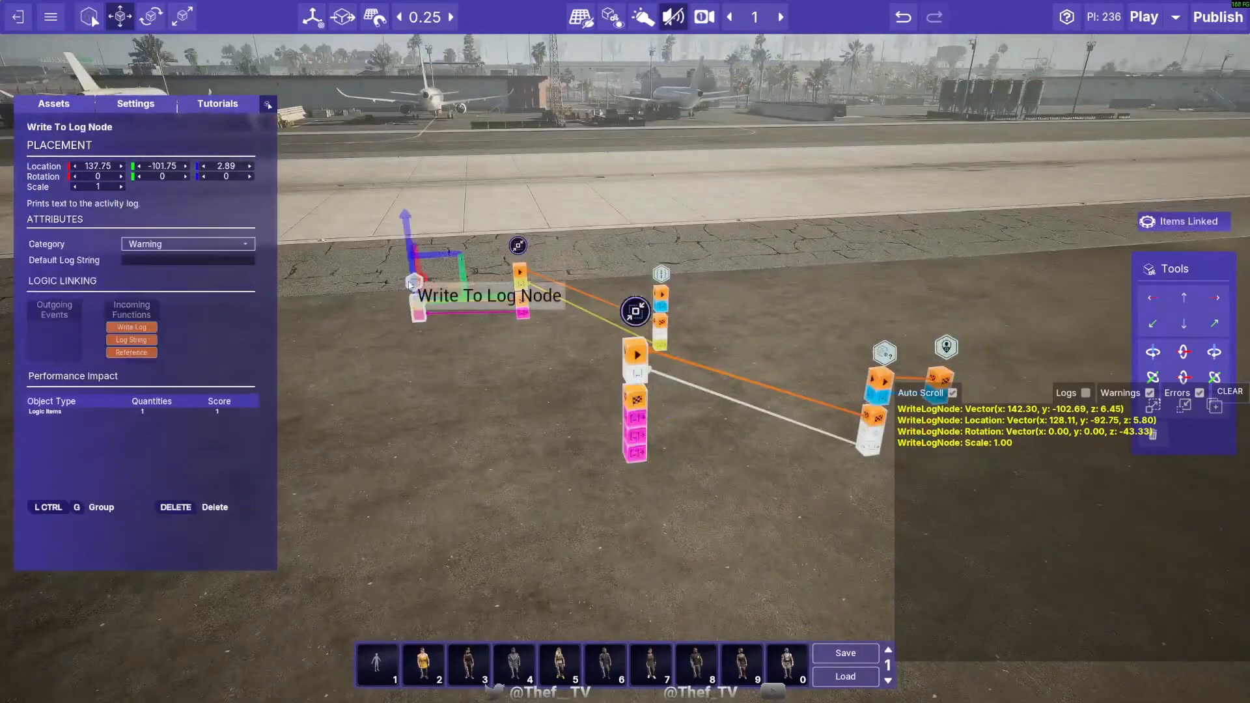
{"action": "right_click_drag", "start_coordinate": [553, 329], "coordinate": [430, 307]}
{"action": "key", "text": "d"}
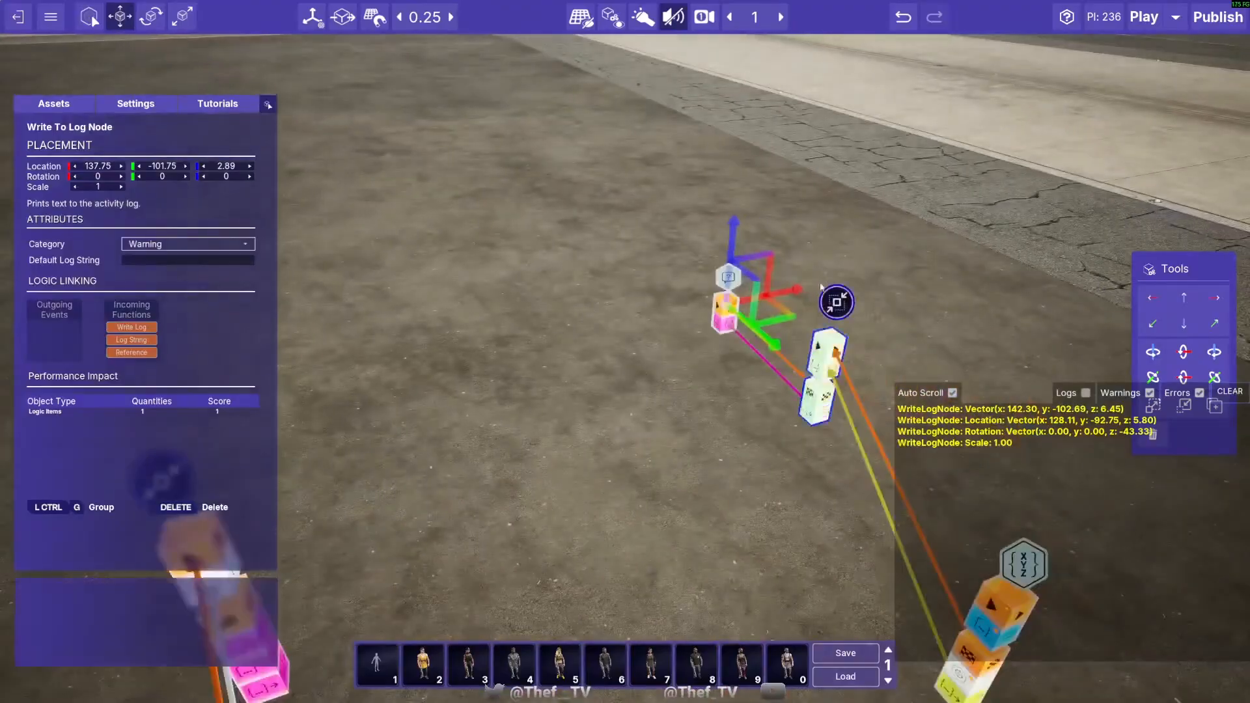
{"action": "left_click_drag", "start_coordinate": [784, 296], "coordinate": [479, 356], "text": "alt"}
{"action": "key", "text": "a"}
{"action": "left_click_drag", "start_coordinate": [636, 359], "coordinate": [493, 393], "text": "alt"}
{"action": "key", "text": "a"}
{"action": "right_click_drag", "start_coordinate": [493, 392], "coordinate": [732, 430]}
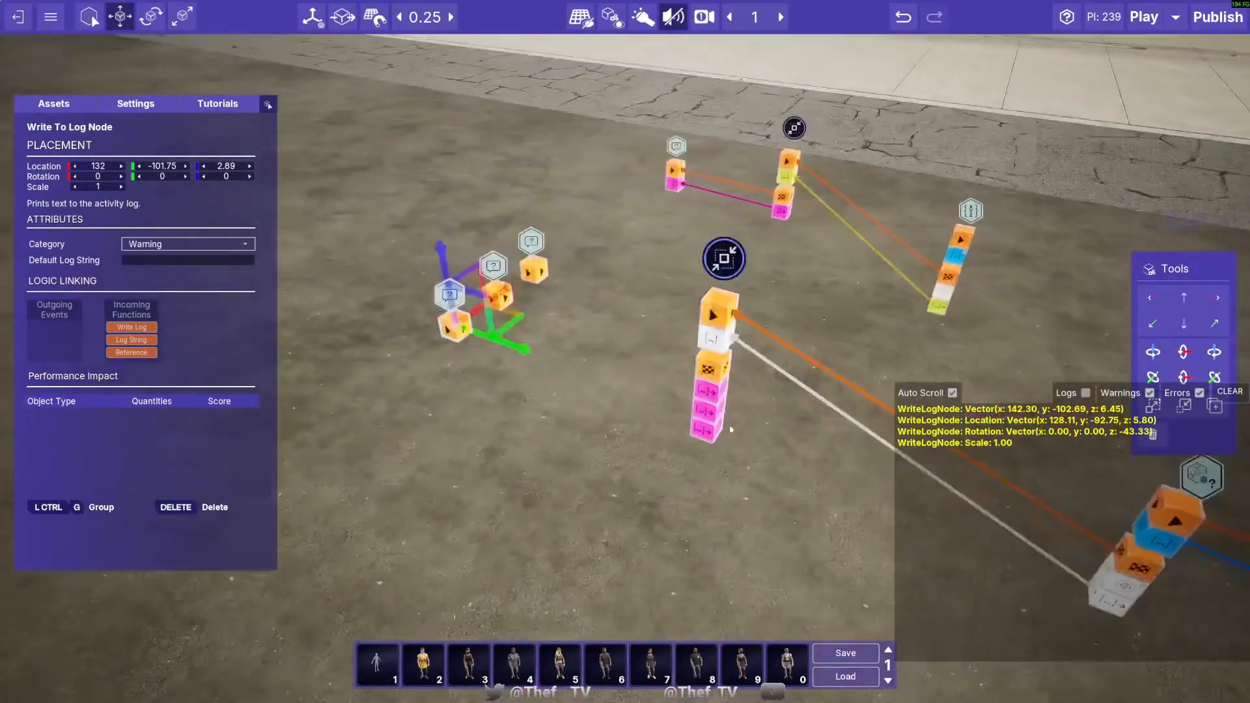
- Link the group's string outputs and finish event to the three new Write To Log nodes, then test the logic in play mode
{"action": "left_click_drag", "start_coordinate": [709, 397], "coordinate": [546, 292]}
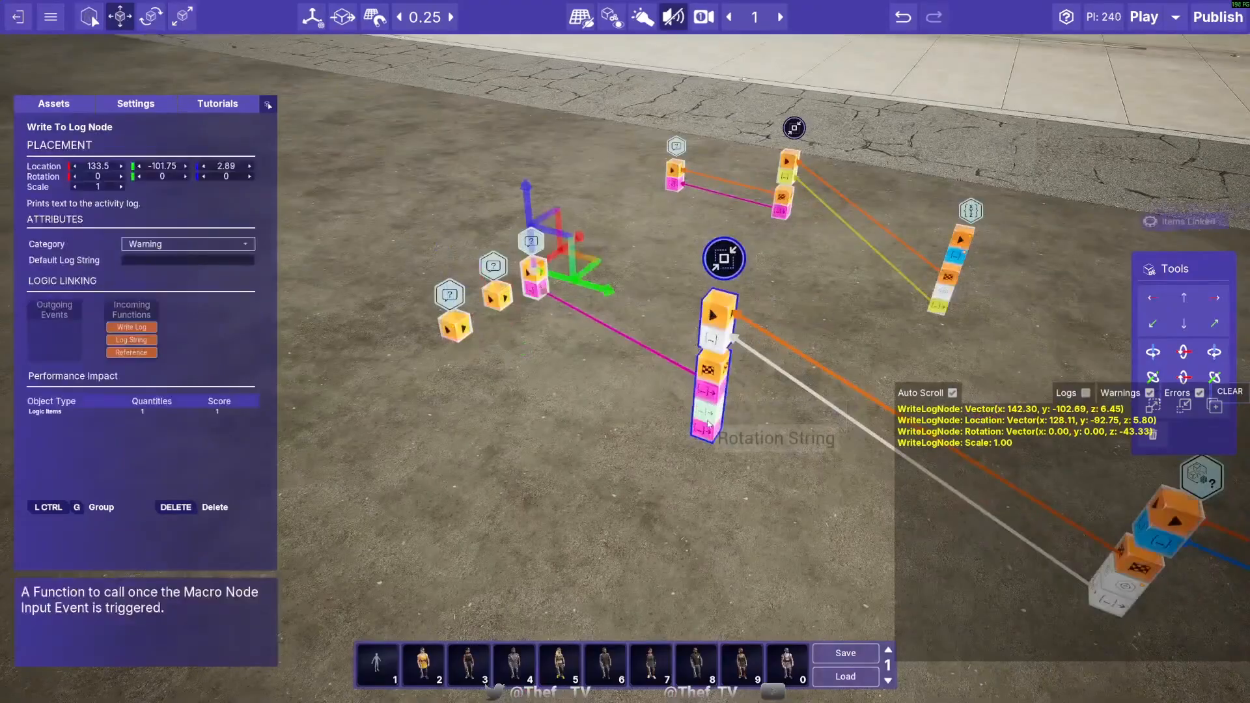
{"action": "left_click_drag", "start_coordinate": [709, 413], "coordinate": [458, 344]}
{"action": "left_click_drag", "start_coordinate": [710, 369], "coordinate": [456, 329]}
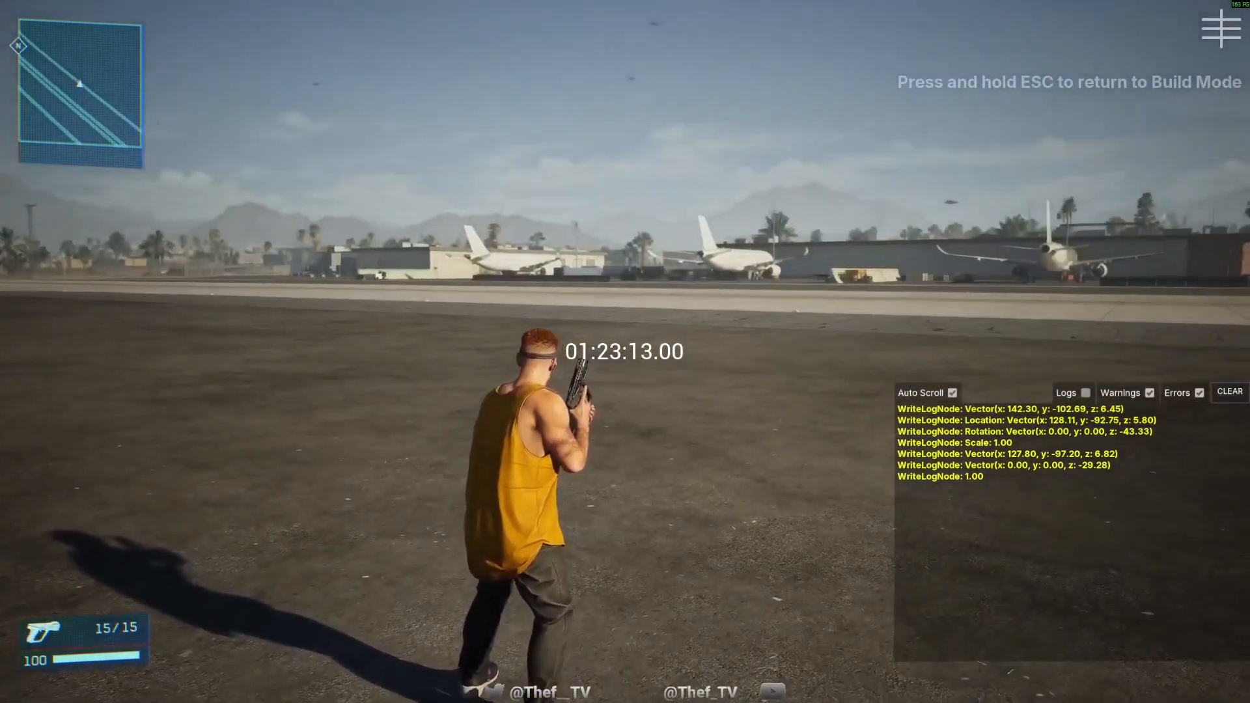
{"action": "key", "text": "Escape"}
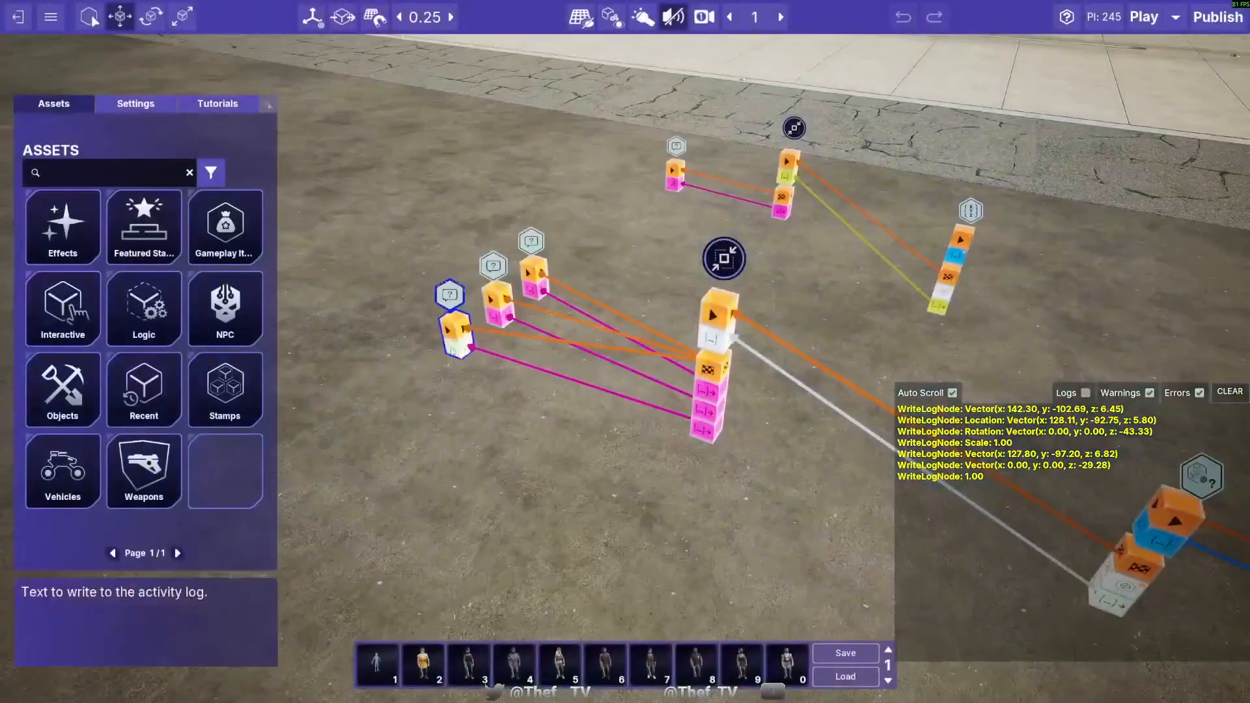
- Set the Default String A values of the three Concatenate Strings nodes to "Location:", "Rotation:" and "Scale:"
{"action": "left_click_drag", "start_coordinate": [401, 187], "coordinate": [513, 288]}
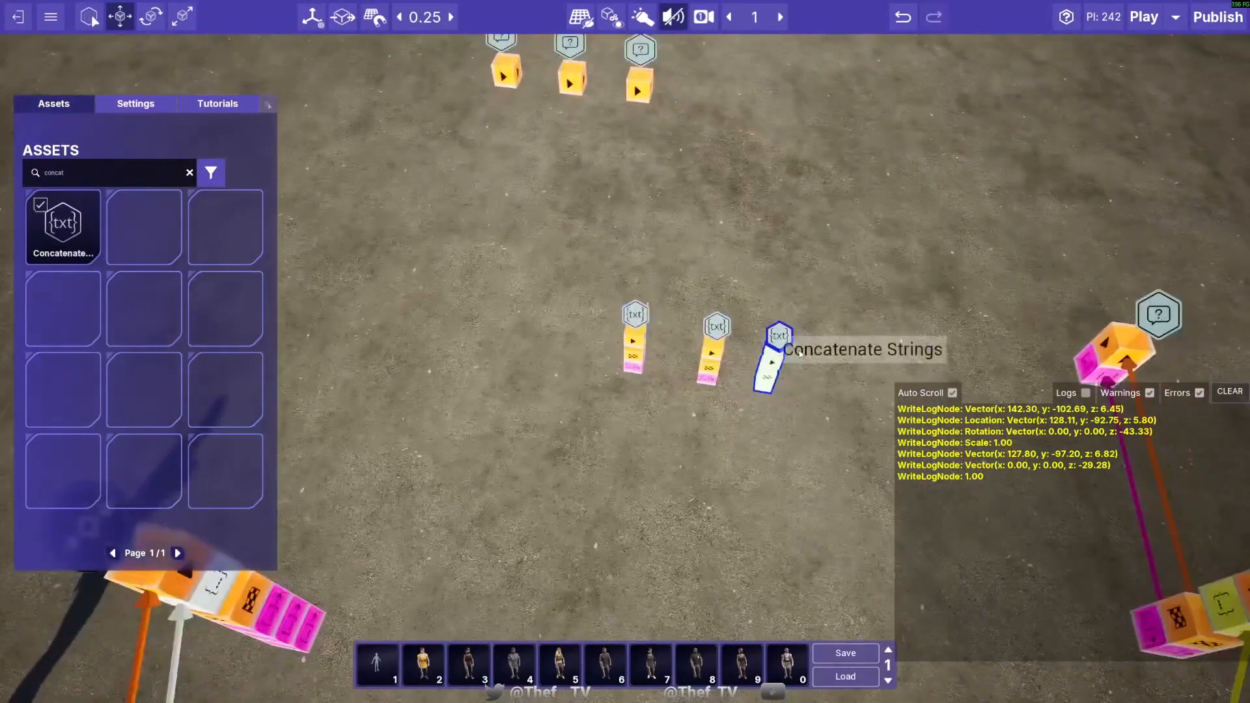
{"action": "left_click", "coordinate": [798, 354]}
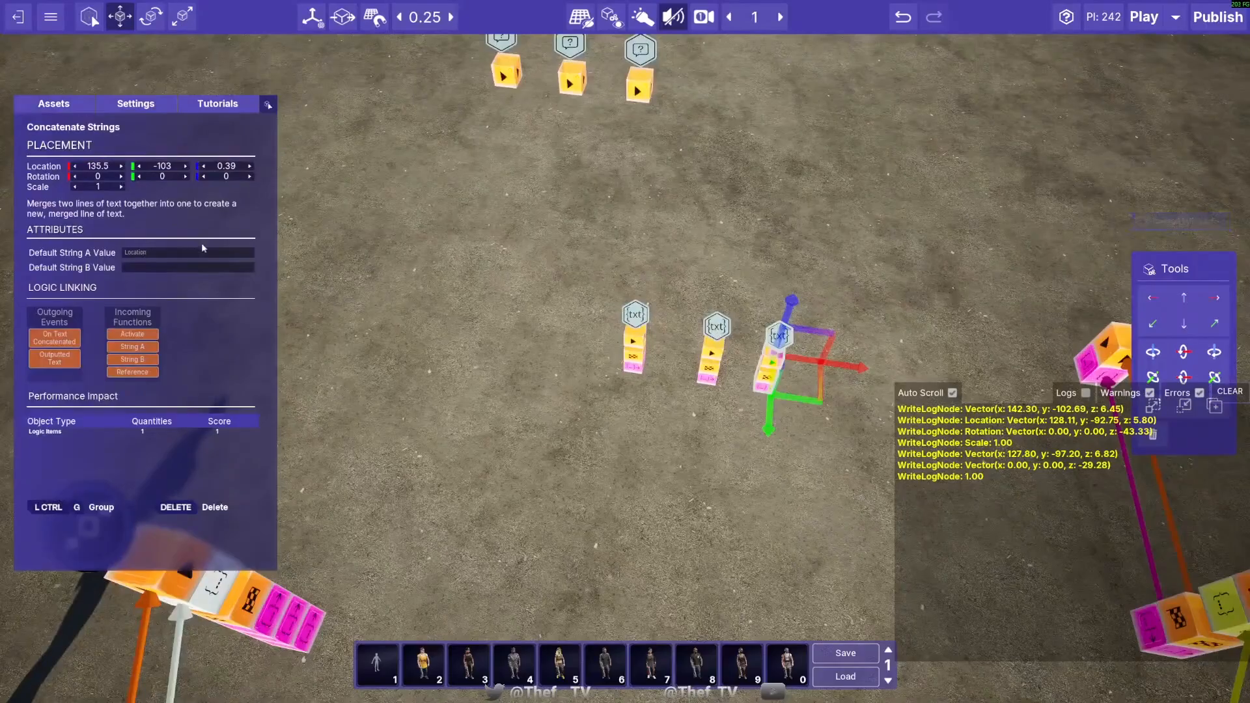
{"action": "left_click", "coordinate": [714, 335]}
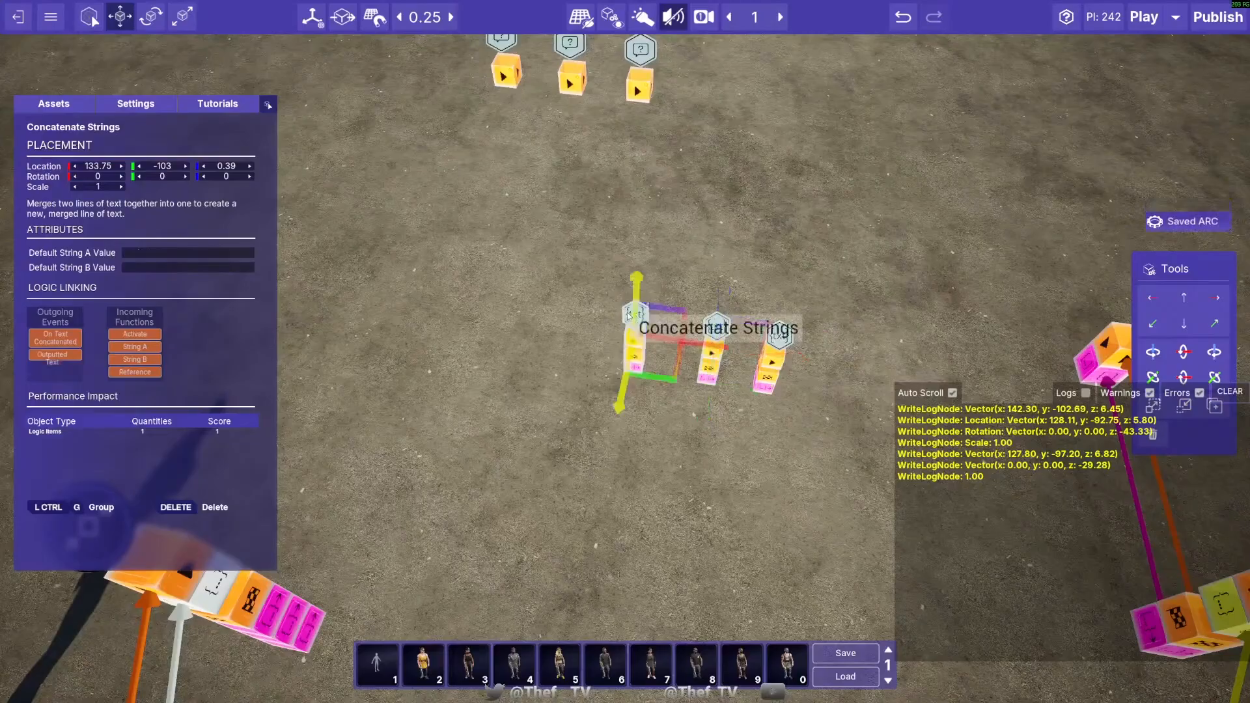
{"action": "left_click", "coordinate": [634, 342]}
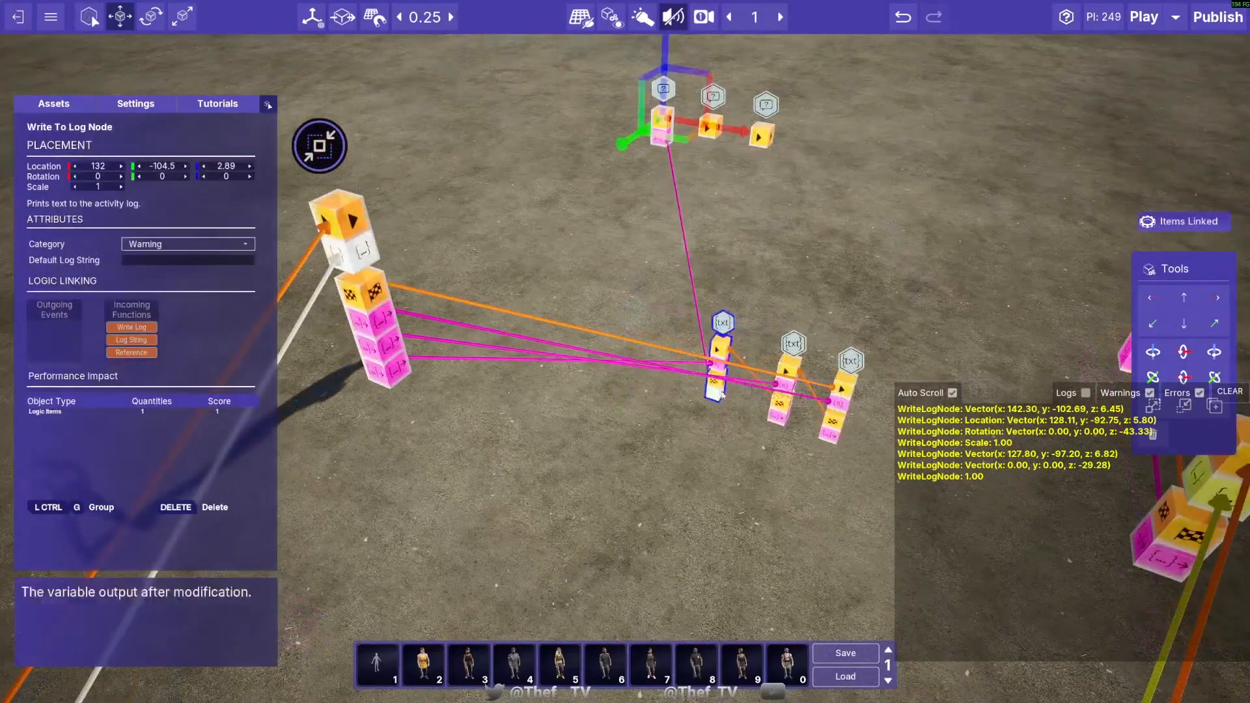
- Link the Stringify Transform outputs through the three Concatenate Strings nodes, connecting each one's event and text to its own Write To Log node
{"action": "left_click_drag", "start_coordinate": [720, 388], "coordinate": [667, 124]}
{"action": "left_click_drag", "start_coordinate": [776, 420], "coordinate": [710, 155]}
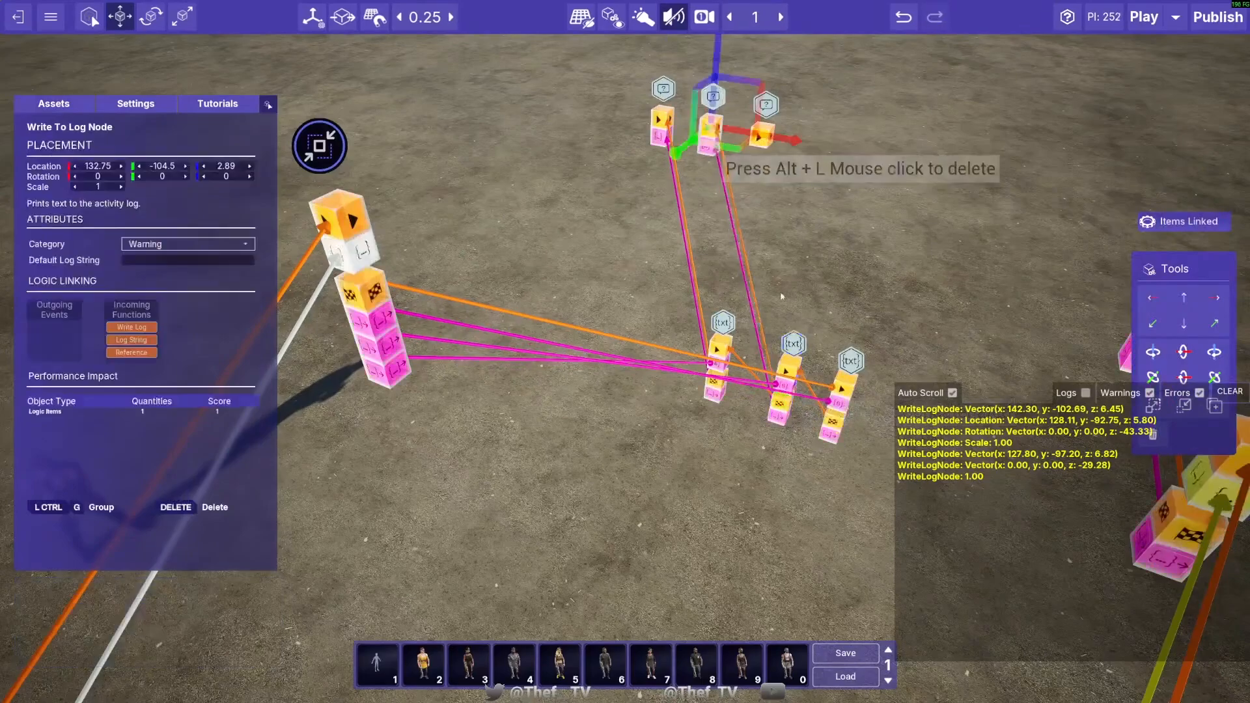
{"action": "left_click_drag", "start_coordinate": [823, 445], "coordinate": [767, 188]}
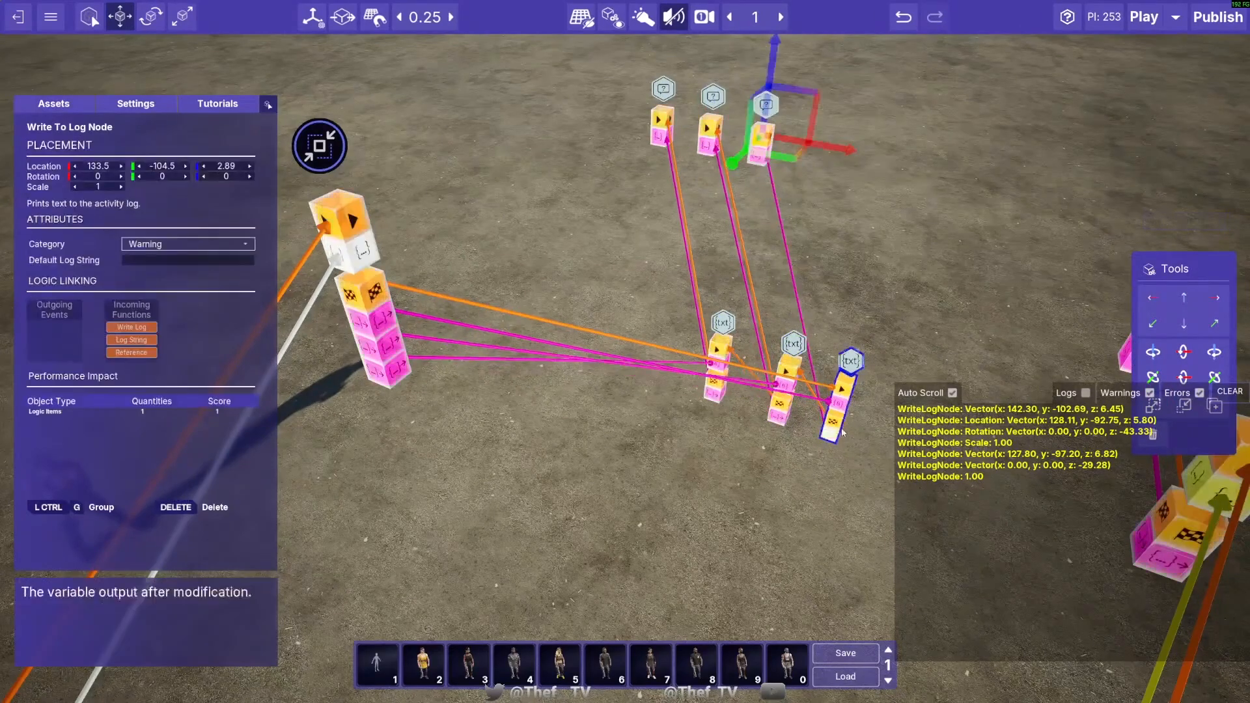
{"action": "left_click_drag", "start_coordinate": [836, 422], "coordinate": [763, 144]}
- Select the three Concatenate Strings nodes together and raise them to a height of 2.89
{"action": "left_click_drag", "start_coordinate": [841, 400], "coordinate": [710, 336]}
{"action": "key", "text": "a"}
{"action": "key", "text": "d"}
{"action": "key", "text": "a"}
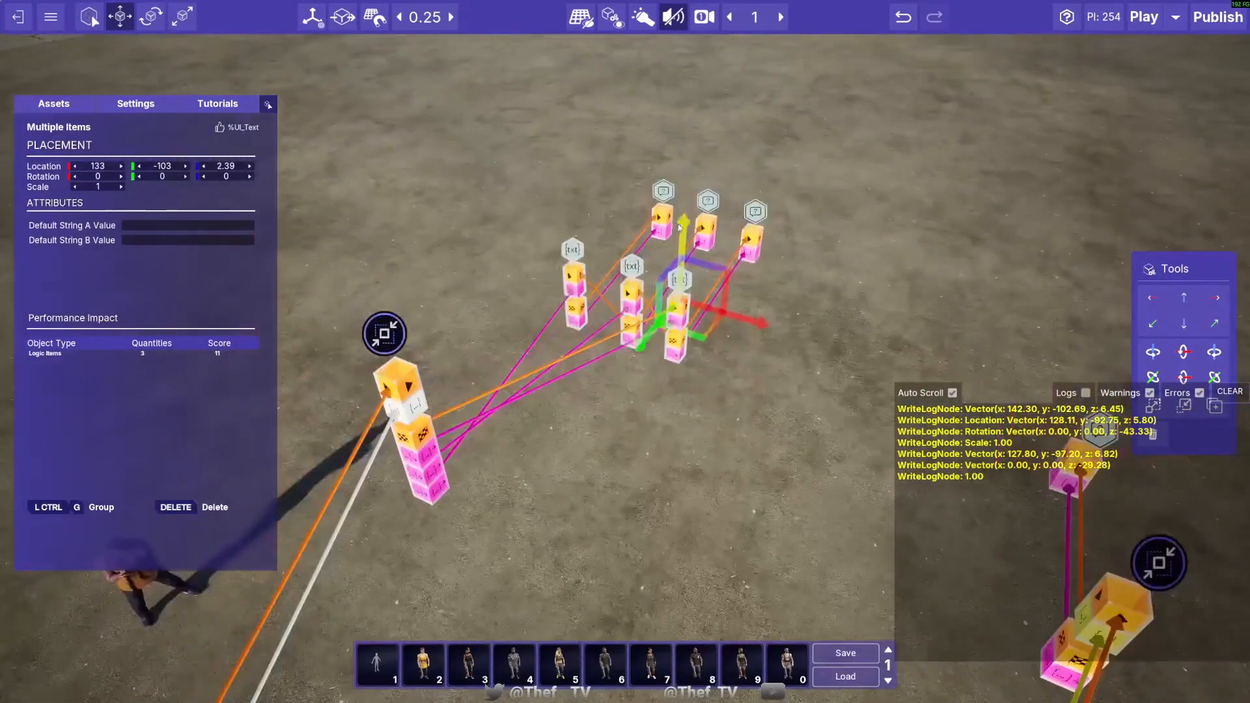
{"action": "left_click_drag", "start_coordinate": [680, 229], "coordinate": [679, 197]}
{"action": "key", "text": "d"}
{"action": "right_click_drag", "start_coordinate": [902, 257], "coordinate": [759, 236]}
- Slide the Concatenate Strings and Write To Log nodes sideways until each row of three sits tightly together
{"action": "left_click", "coordinate": [612, 259]}
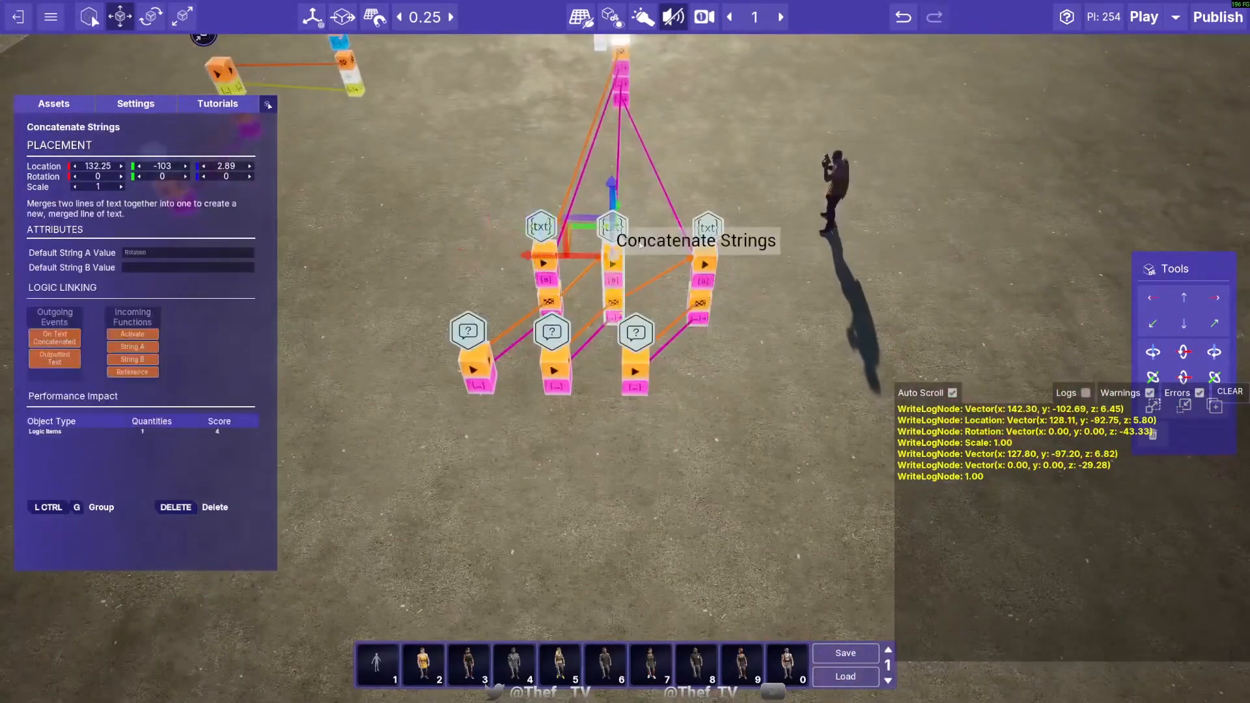
{"action": "left_click_drag", "start_coordinate": [548, 259], "coordinate": [502, 259]}
{"action": "left_click", "coordinate": [706, 254]}
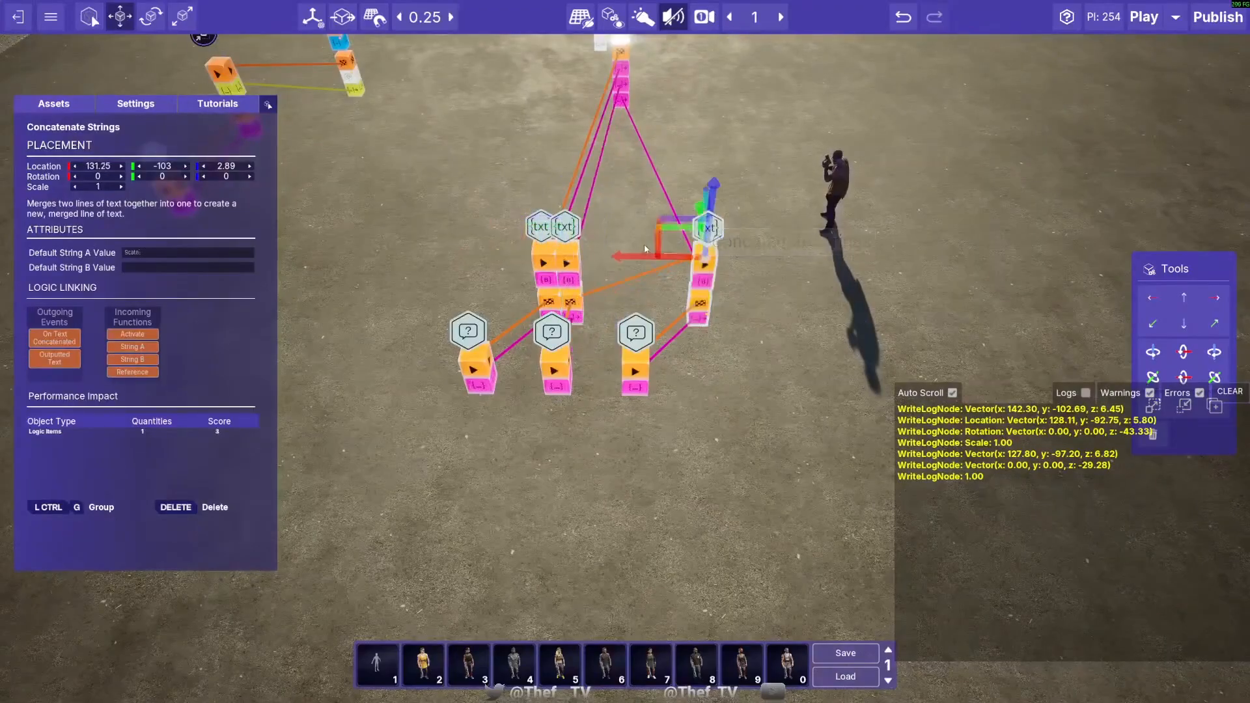
{"action": "left_click_drag", "start_coordinate": [629, 258], "coordinate": [512, 264]}
{"action": "left_click", "coordinate": [474, 368]}
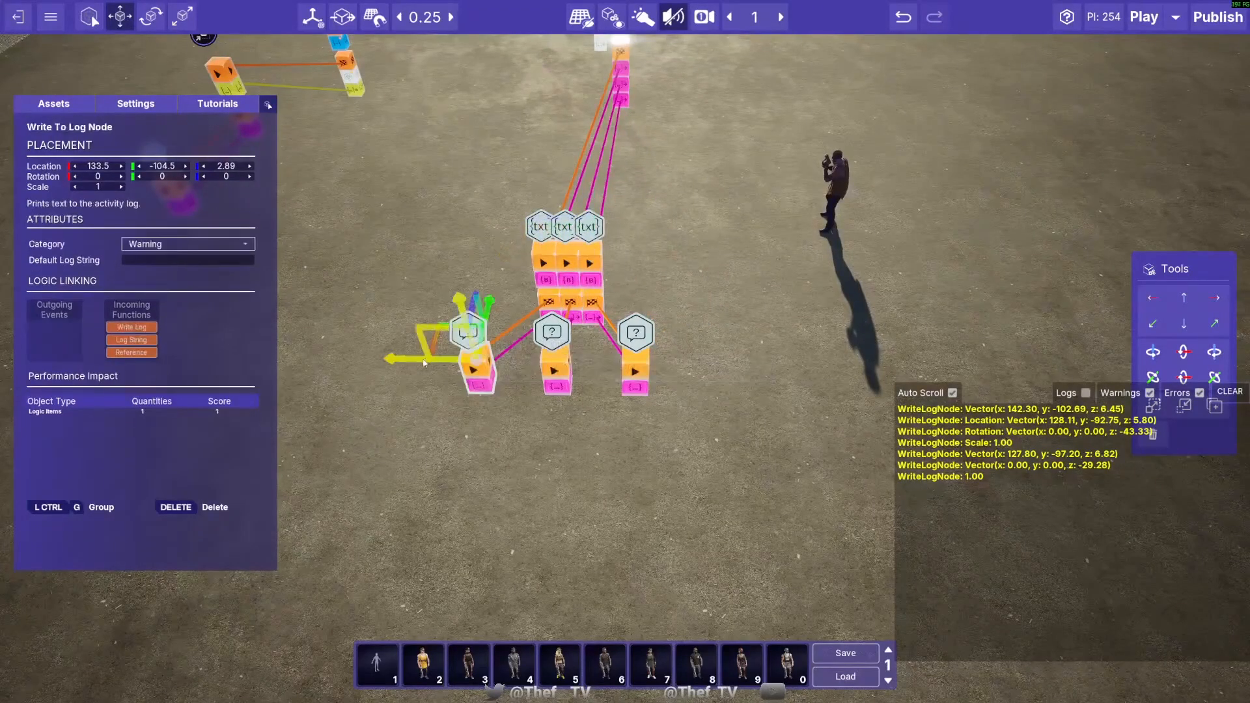
{"action": "left_click_drag", "start_coordinate": [405, 361], "coordinate": [448, 363]}
{"action": "left_click", "coordinate": [634, 370]}
{"action": "left_click_drag", "start_coordinate": [579, 362], "coordinate": [526, 362]}
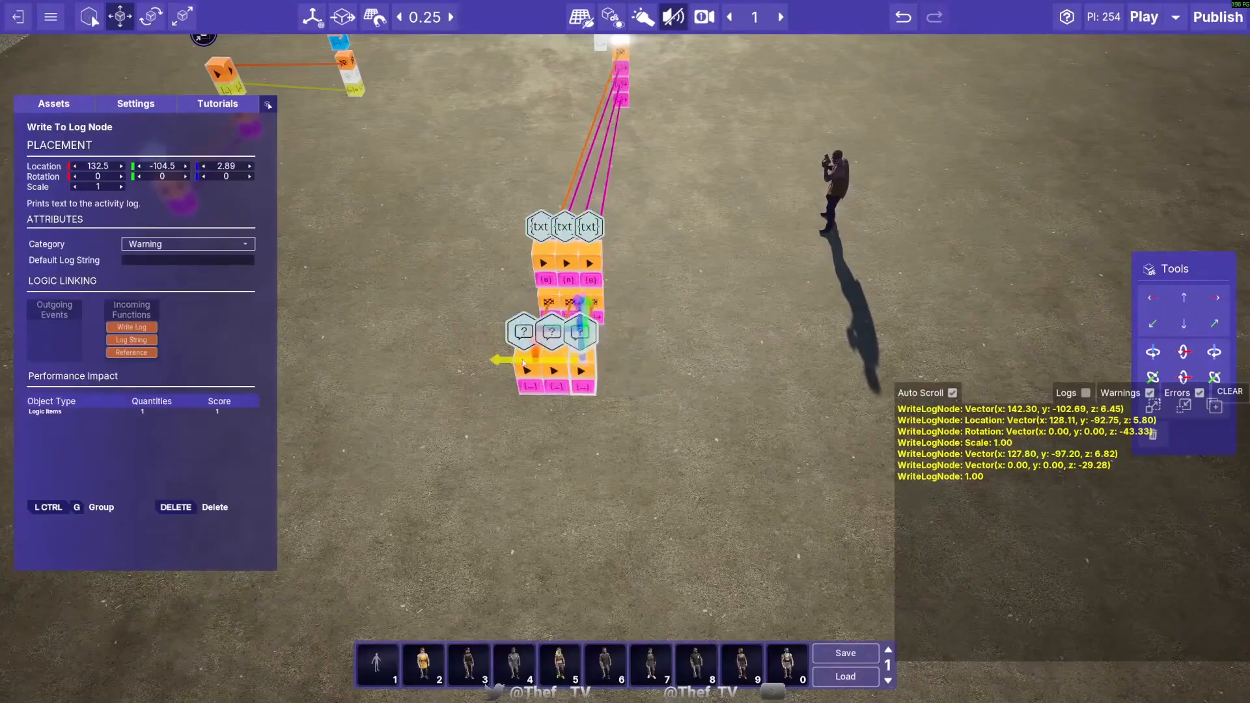
- Test the labelled transform logging in play mode, then return to build mode
{"action": "right_click_drag", "start_coordinate": [526, 362], "coordinate": [831, 314]}
{"action": "left_click_drag", "start_coordinate": [831, 314], "coordinate": [684, 419]}
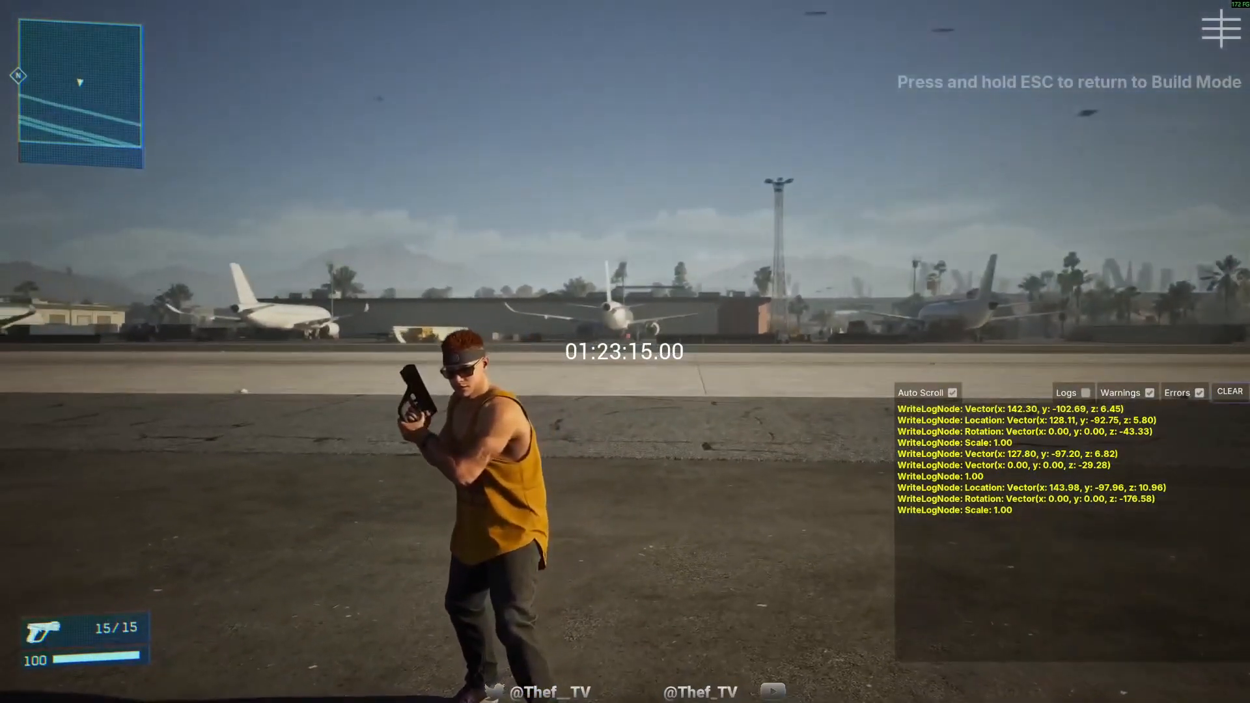
{"action": "key", "text": "Escape"}
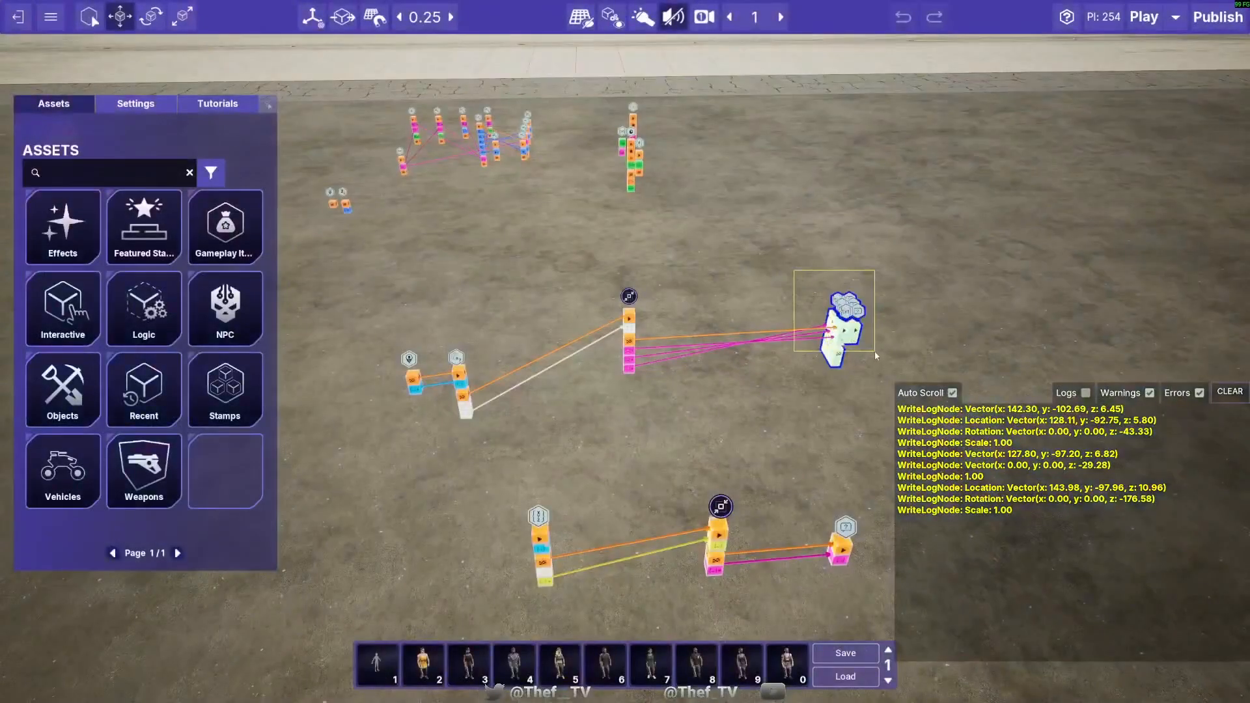
- Open the Stringify Transform group for editing to examine its internal nodes and links, then exit group editing mode
{"action": "left_click", "coordinate": [842, 403]}
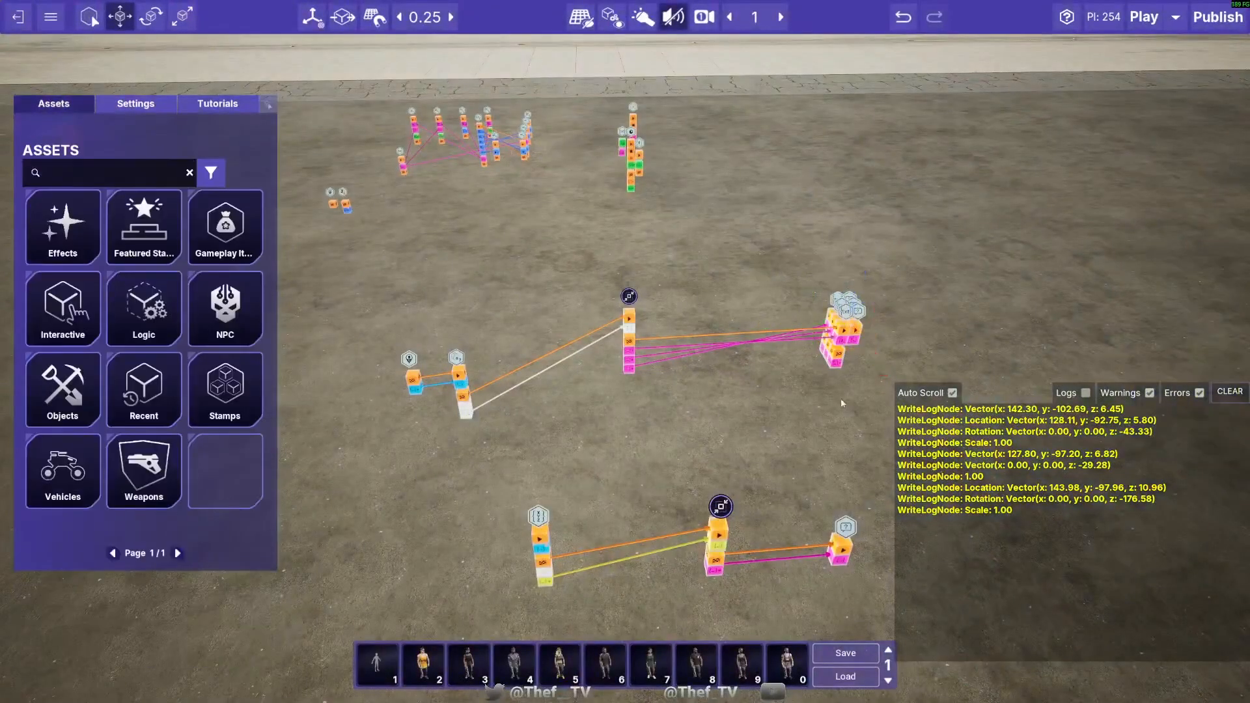
{"action": "double_click", "coordinate": [611, 339]}
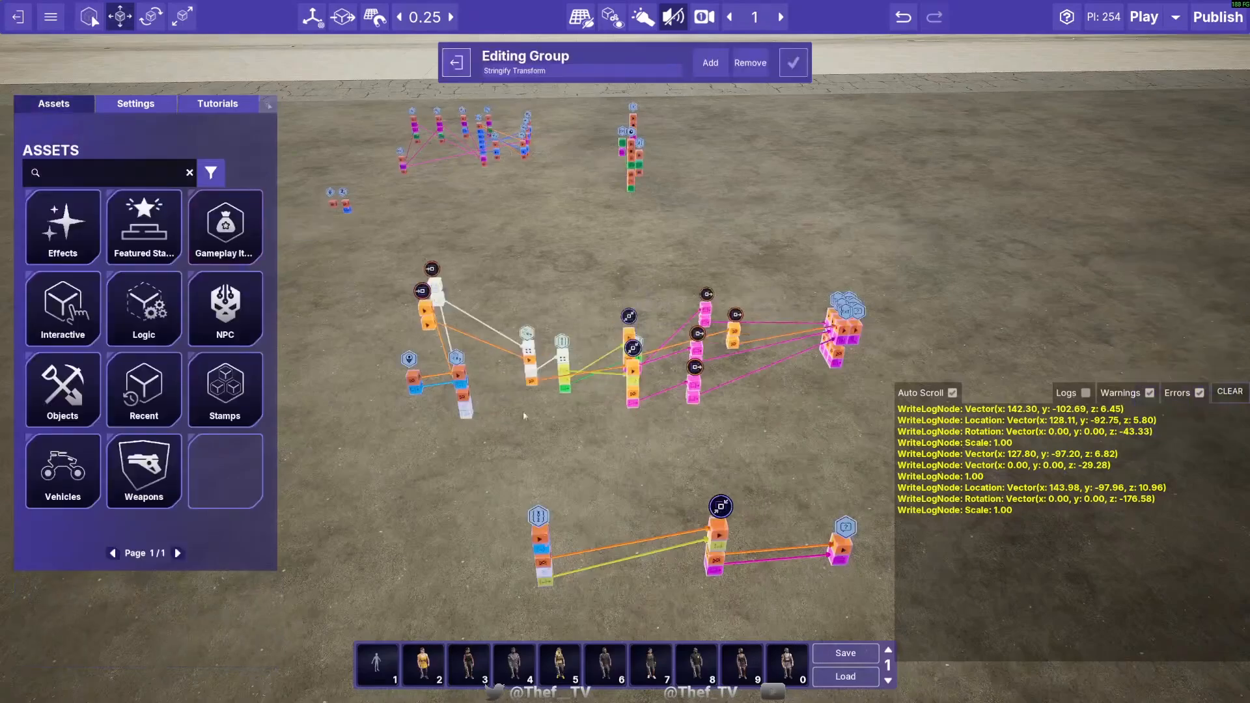
{"action": "right_click_drag", "start_coordinate": [355, 367], "coordinate": [419, 450]}
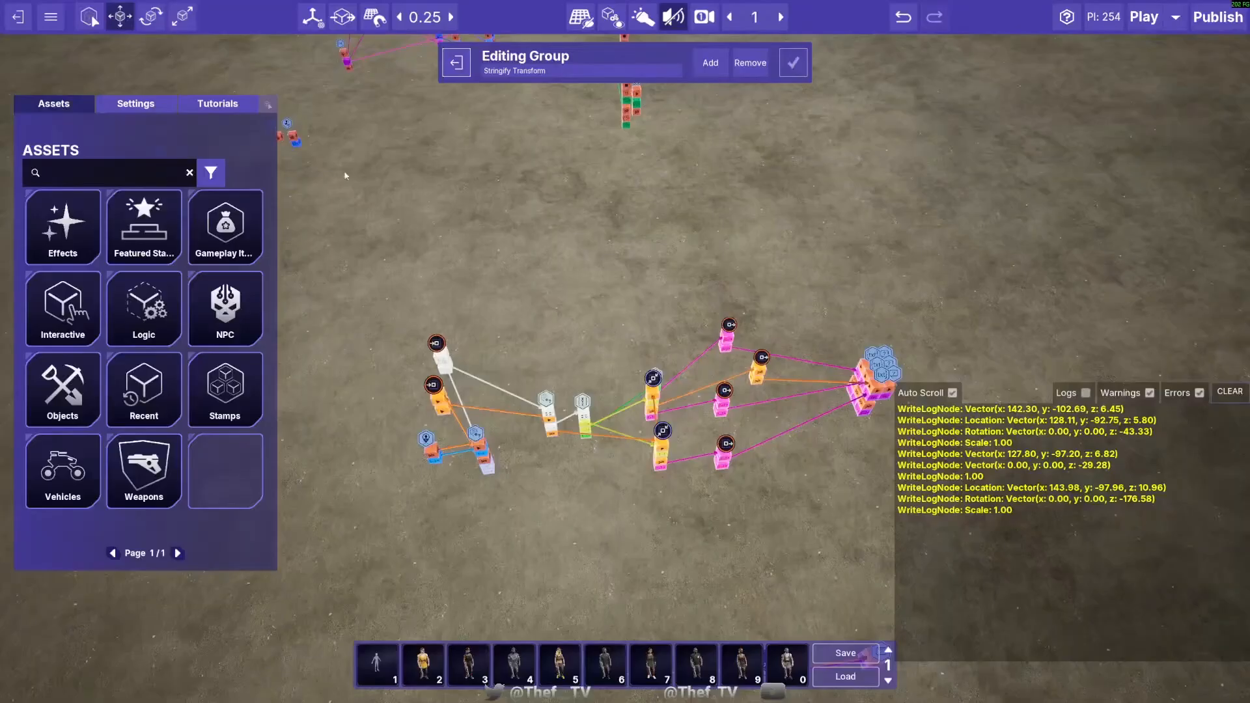
{"action": "key", "text": "s"}
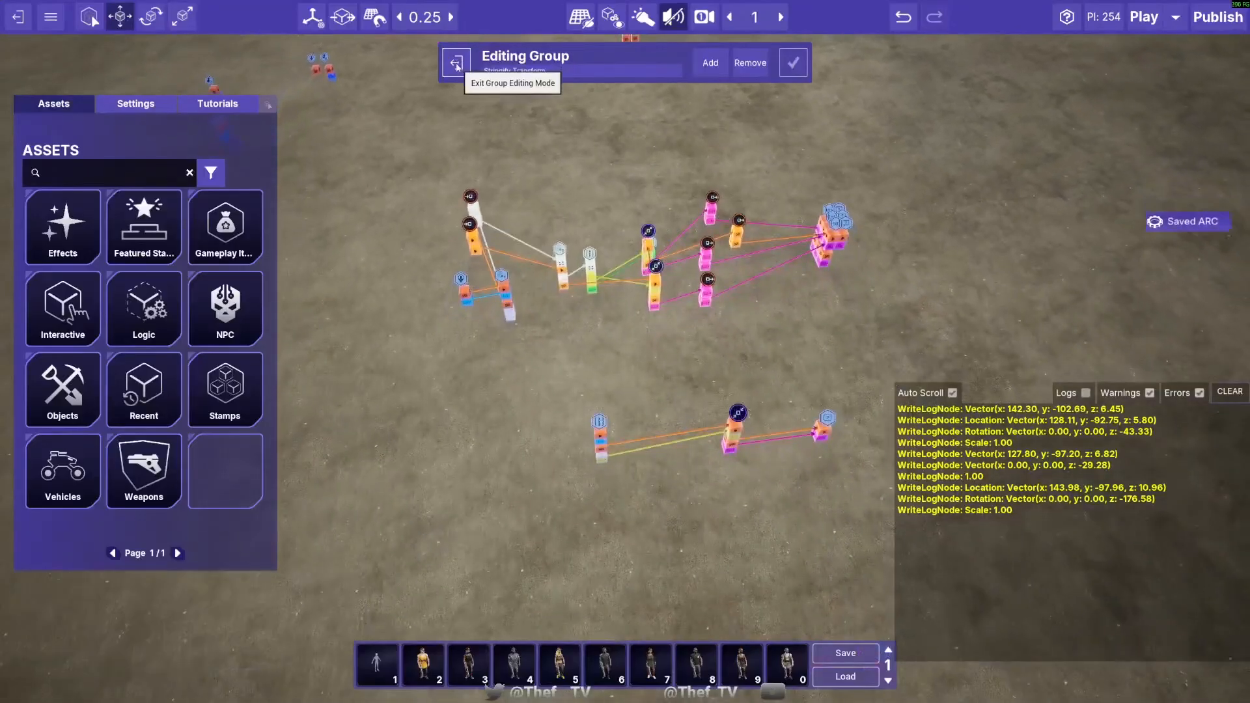
{"action": "left_click", "coordinate": [457, 64]}
- Move the collapsed Stringify Transform group to location 132.5, -99.5, between its input and output nodes
{"action": "key", "text": "a"}
{"action": "right_click_drag", "start_coordinate": [614, 300], "coordinate": [724, 191]}
{"action": "left_click", "coordinate": [641, 355]}
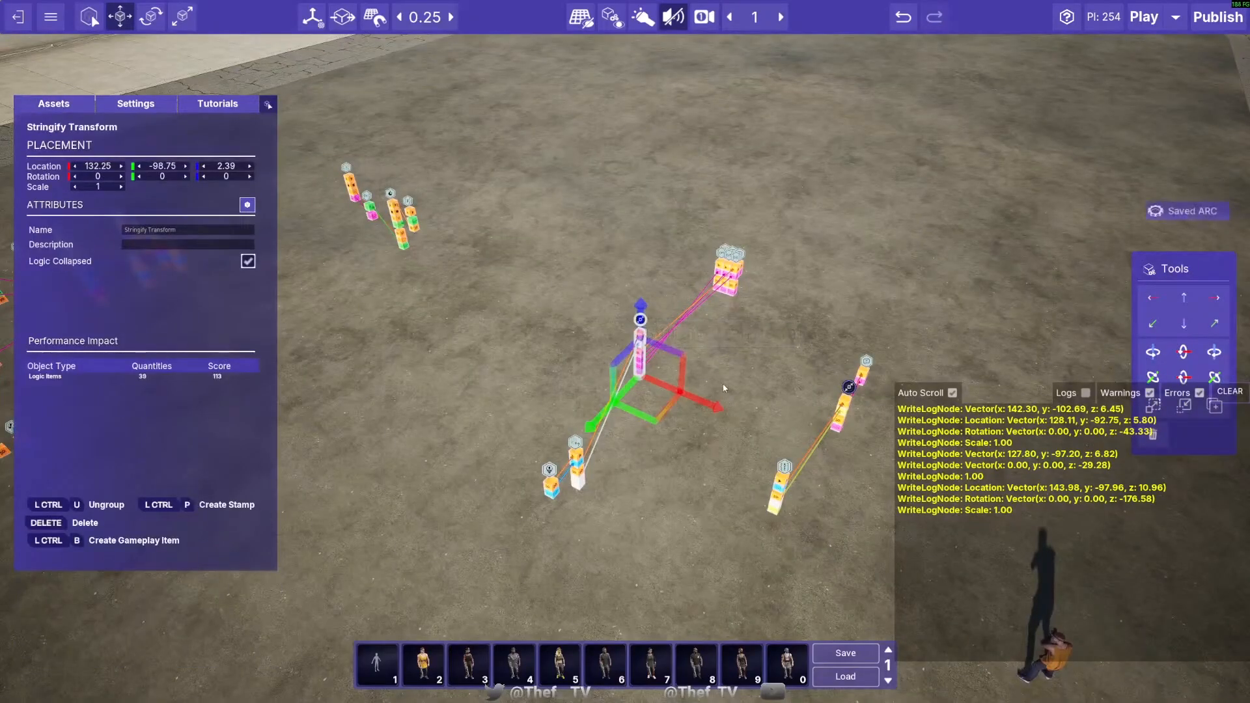
{"action": "left_click_drag", "start_coordinate": [659, 421], "coordinate": [671, 399]}
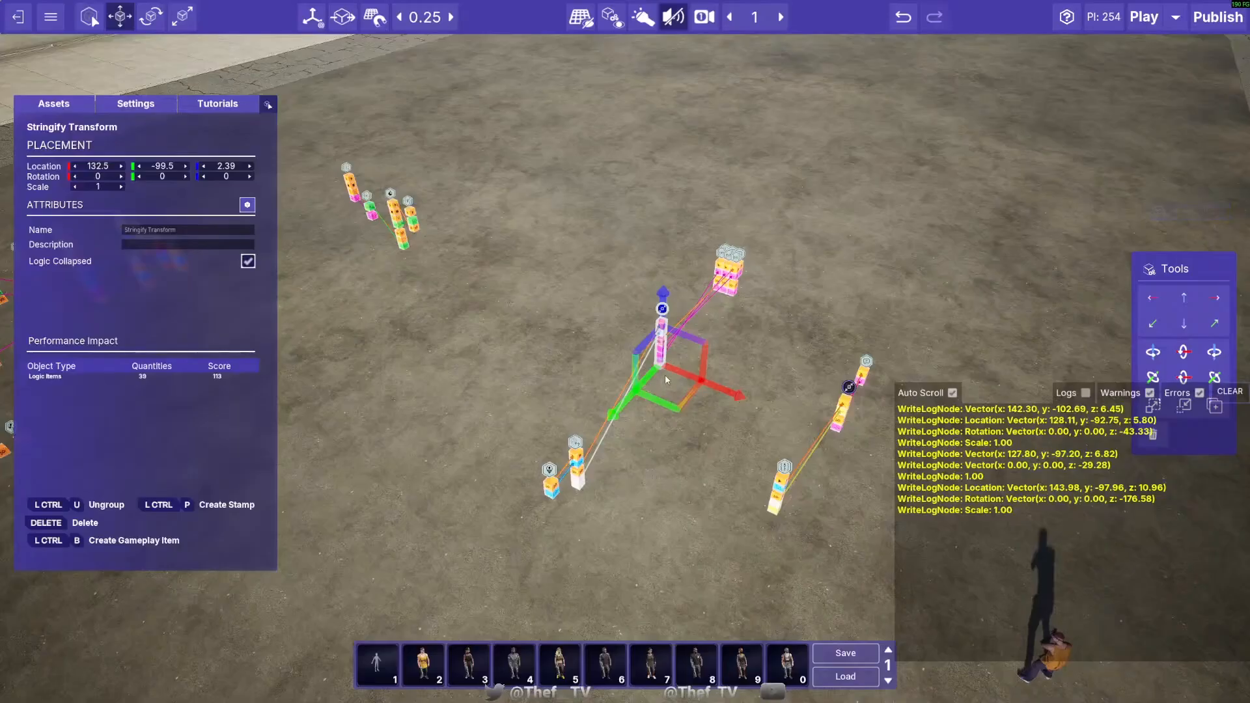
{"action": "left_click", "coordinate": [664, 469]}
{"action": "key", "text": "w"}
{"action": "right_click_drag", "start_coordinate": [667, 457], "coordinate": [667, 450]}
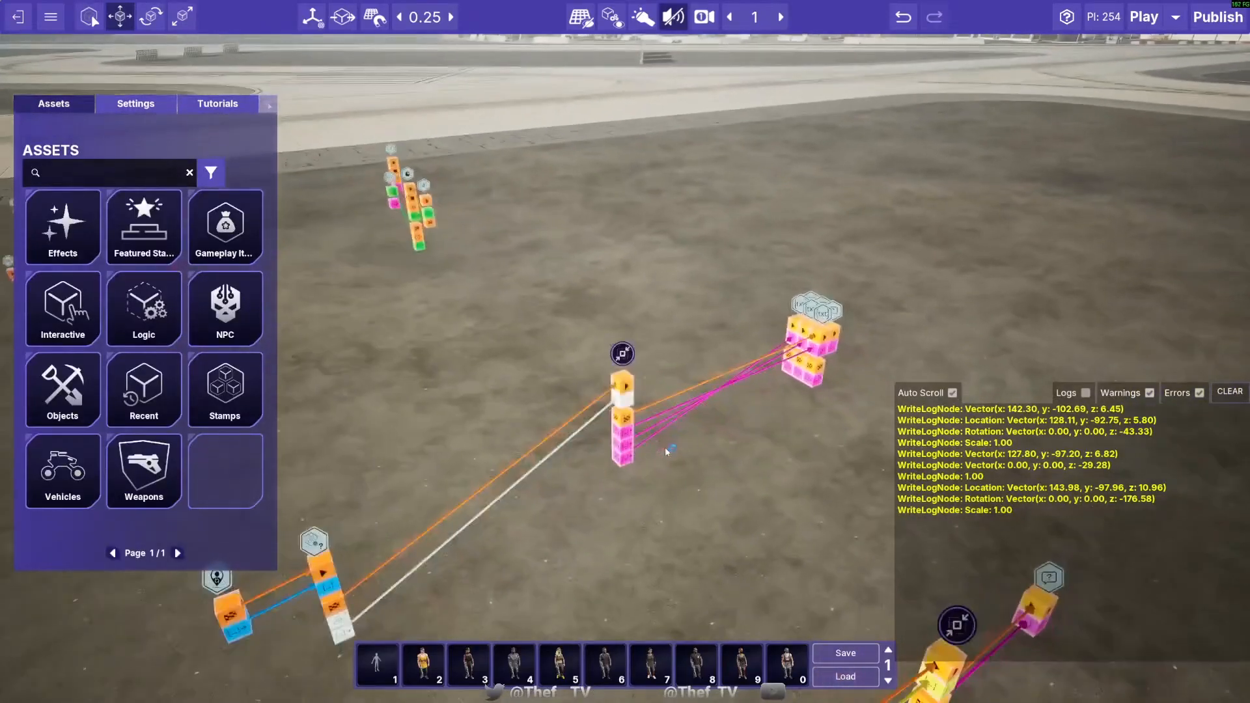
- Create a stamp from the Stringify Transform group and another from the Stringify Vector group
{"action": "left_click", "coordinate": [622, 370]}
{"action": "key", "text": "s"}
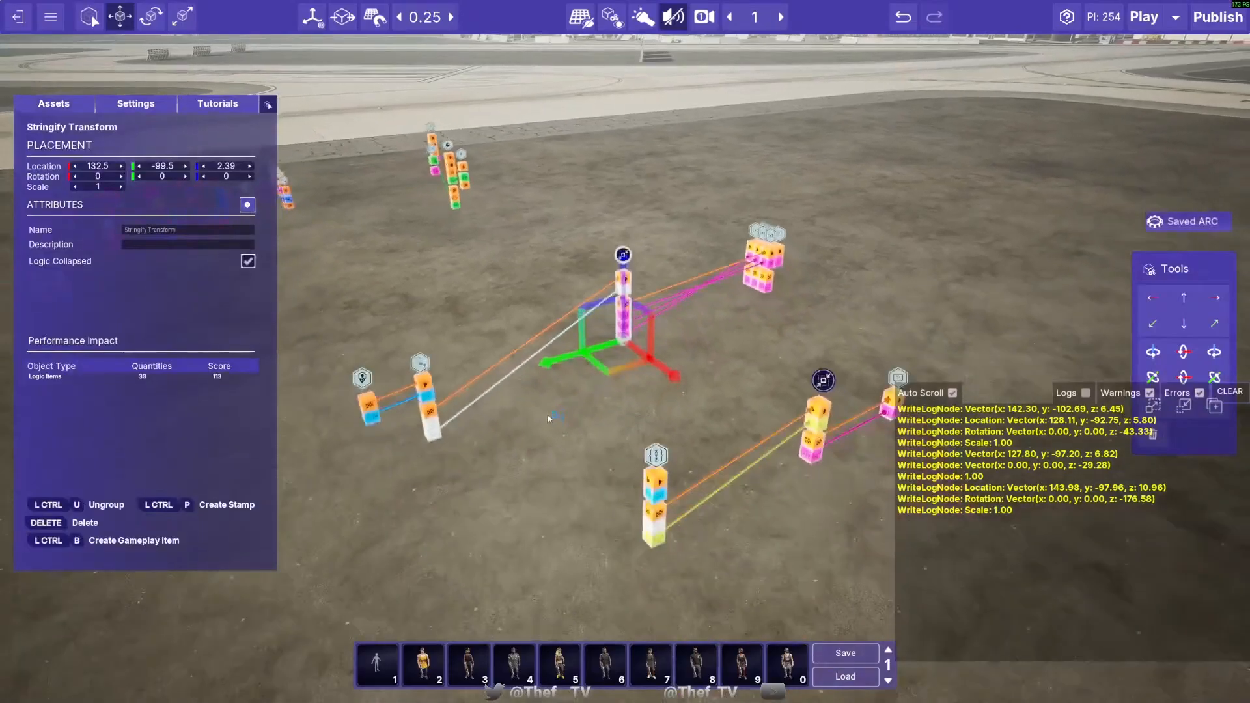
{"action": "key", "text": "d"}
{"action": "left_click", "coordinate": [226, 506]}
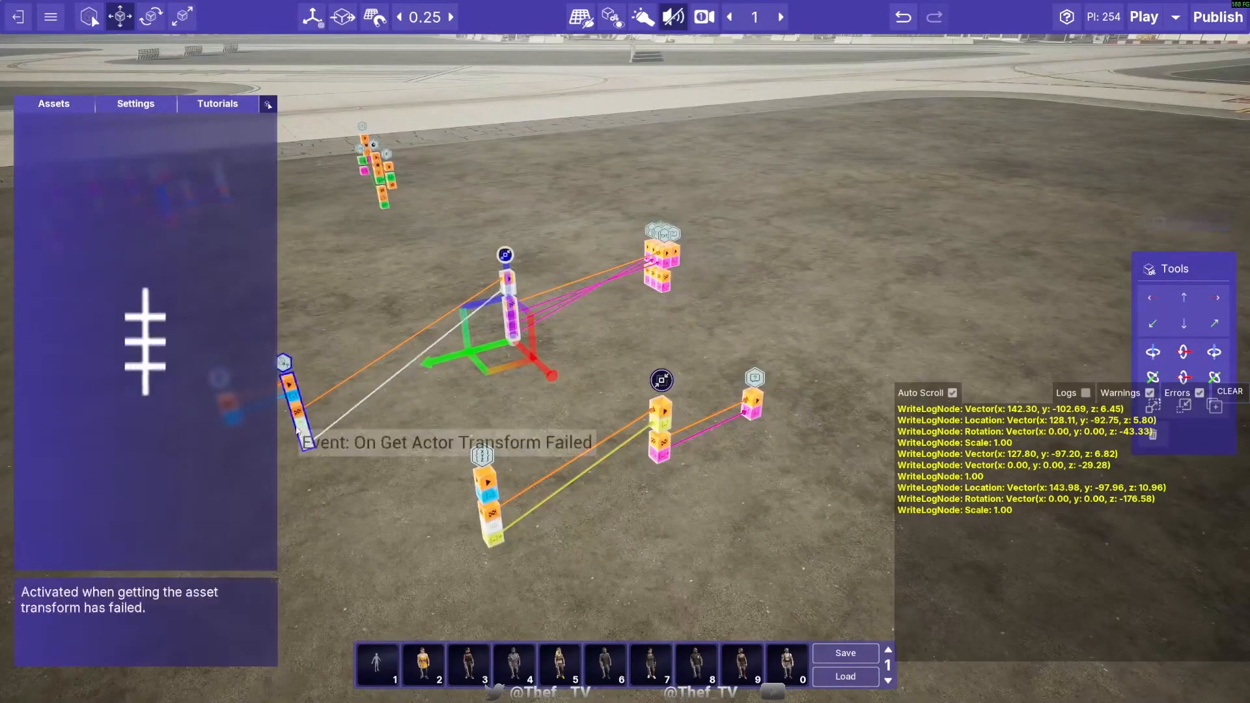
{"action": "left_click", "coordinate": [289, 385]}
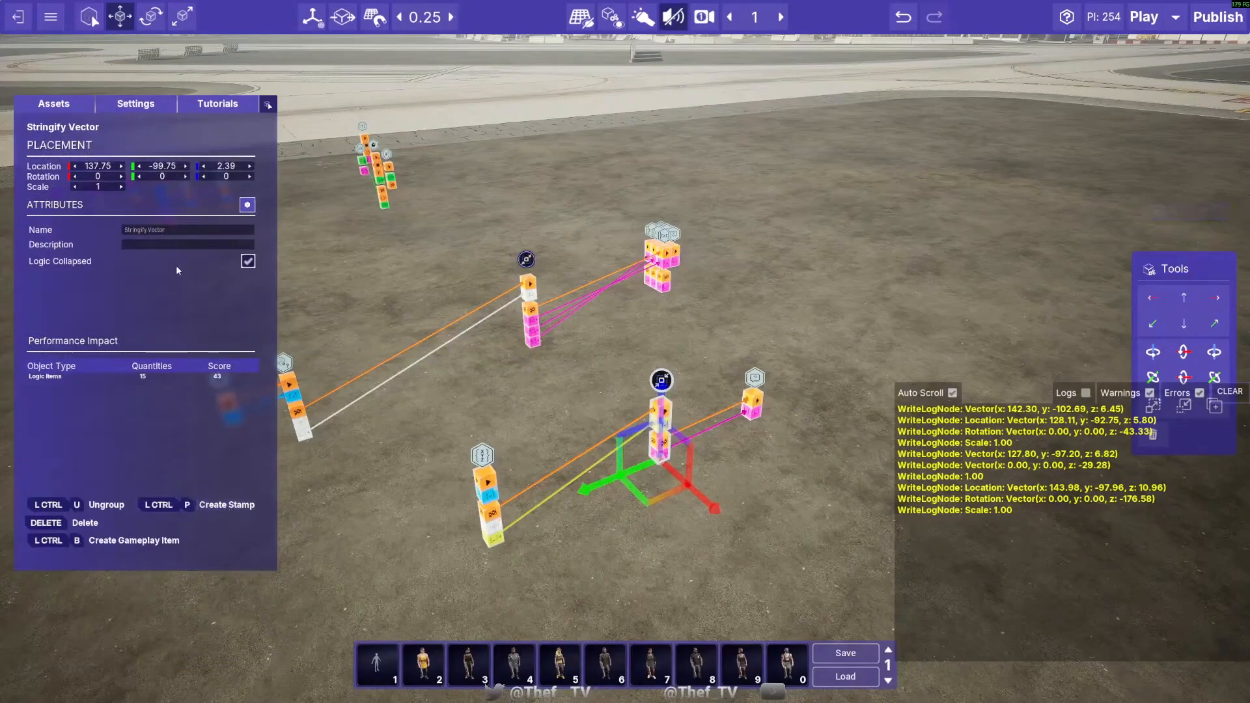
{"action": "left_click", "coordinate": [223, 505]}
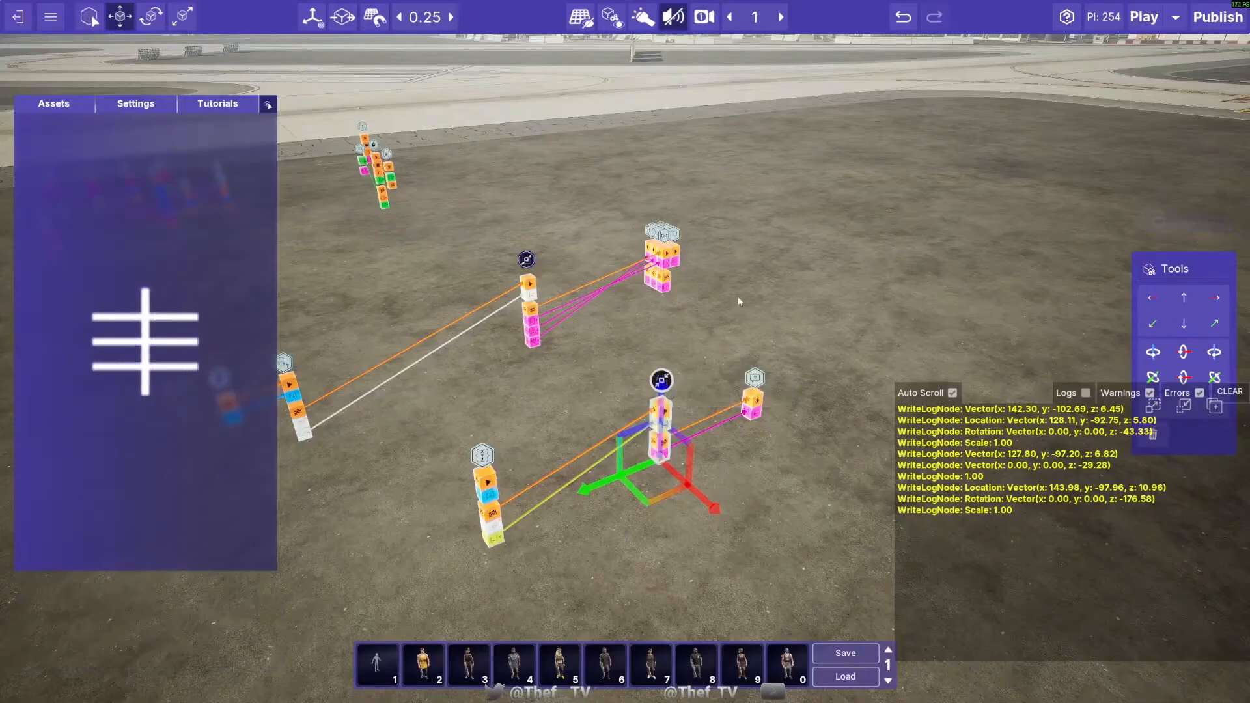
{"action": "key", "text": "d"}
{"action": "right_click_drag", "start_coordinate": [737, 295], "coordinate": [482, 322]}
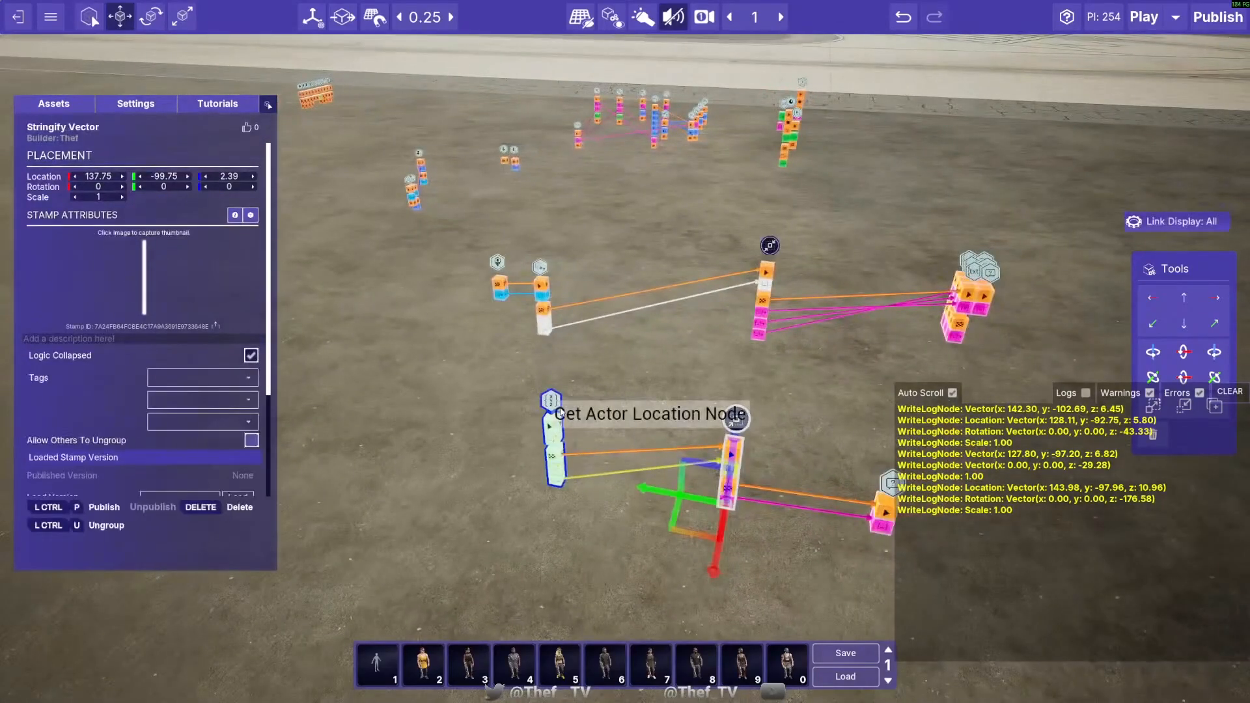
{"action": "left_click", "coordinate": [643, 394]}
{"action": "right_click_drag", "start_coordinate": [643, 394], "coordinate": [791, 449]}
{"action": "left_click", "coordinate": [577, 402]}
{"action": "right_click_drag", "start_coordinate": [550, 495], "coordinate": [540, 399]}
{"action": "right_click_drag", "start_coordinate": [549, 495], "coordinate": [475, 407]}
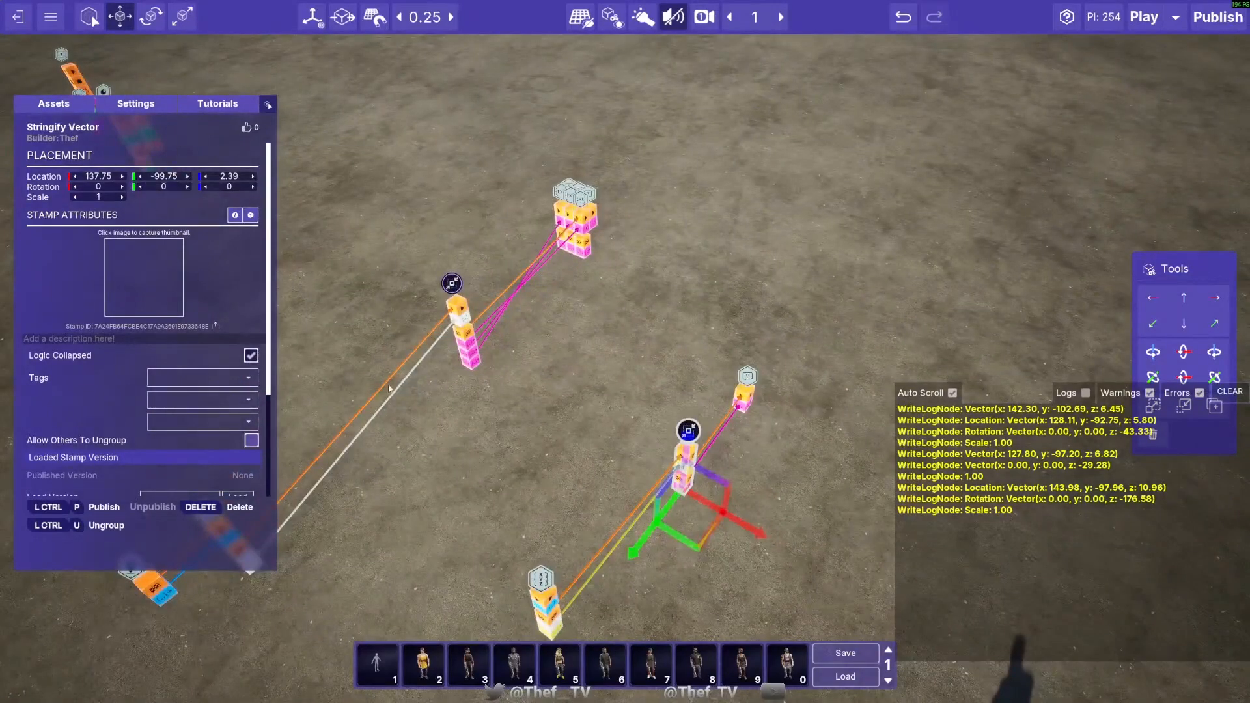
- Publish the Stringify Transform stamp as version "Stringify Transform v2", then select the Stringify Vector stamp
{"action": "right_click_drag", "start_coordinate": [389, 386], "coordinate": [262, 280]}
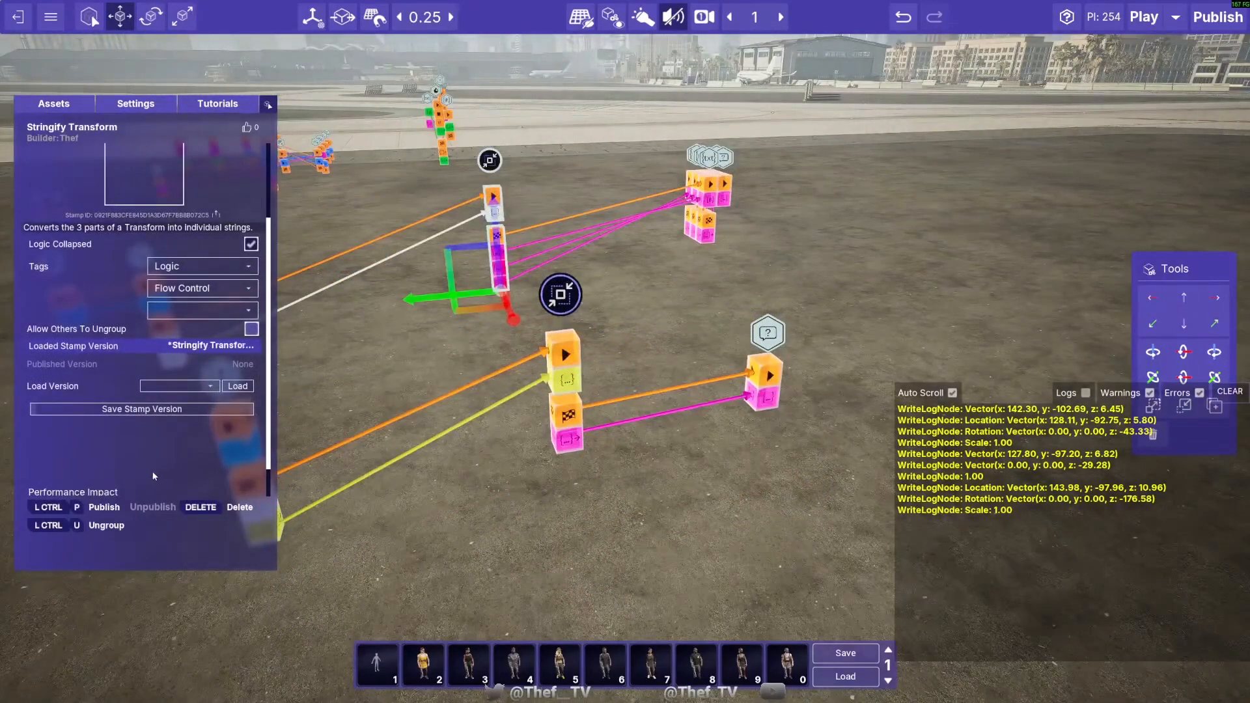
{"action": "left_click", "coordinate": [104, 508]}
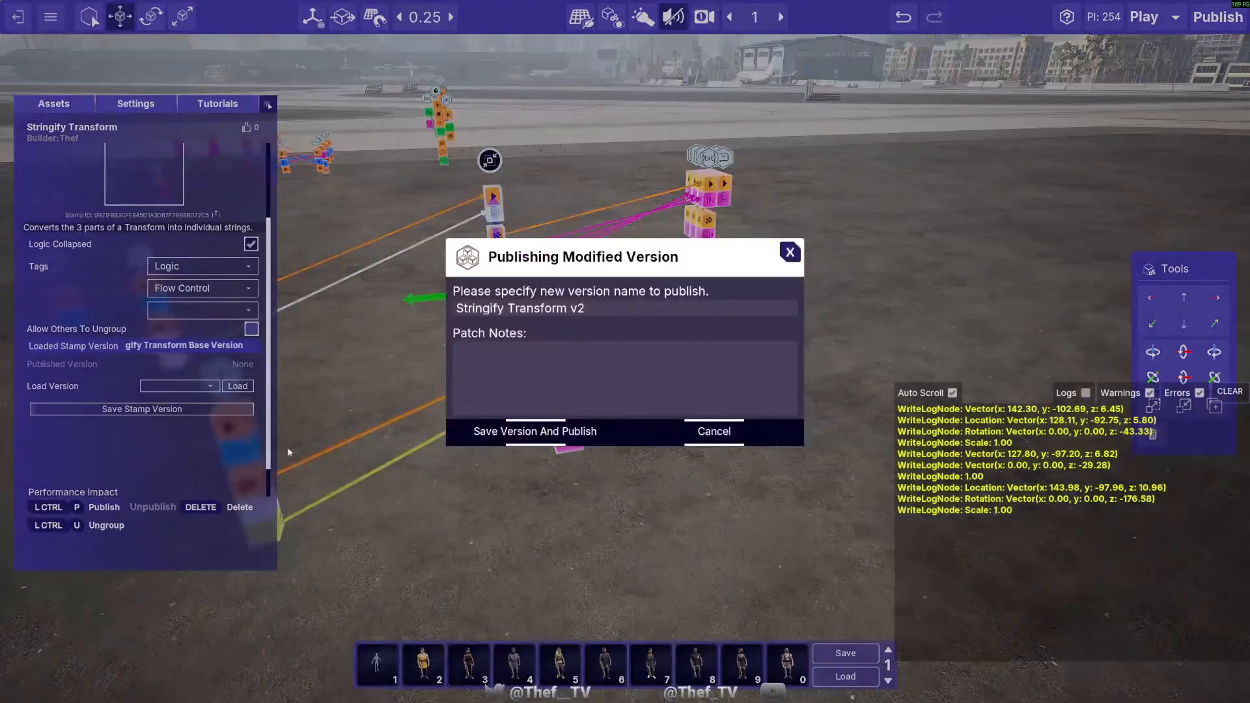
{"action": "left_click", "coordinate": [551, 432]}
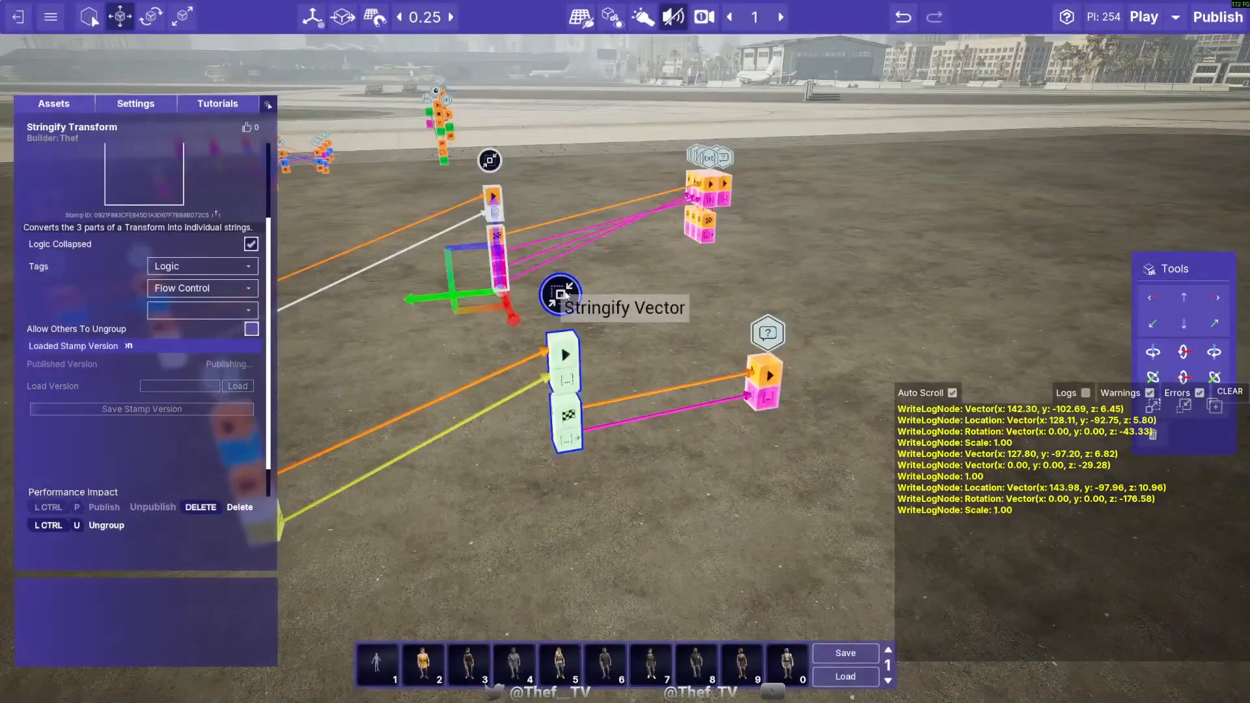
{"action": "left_click", "coordinate": [561, 295]}
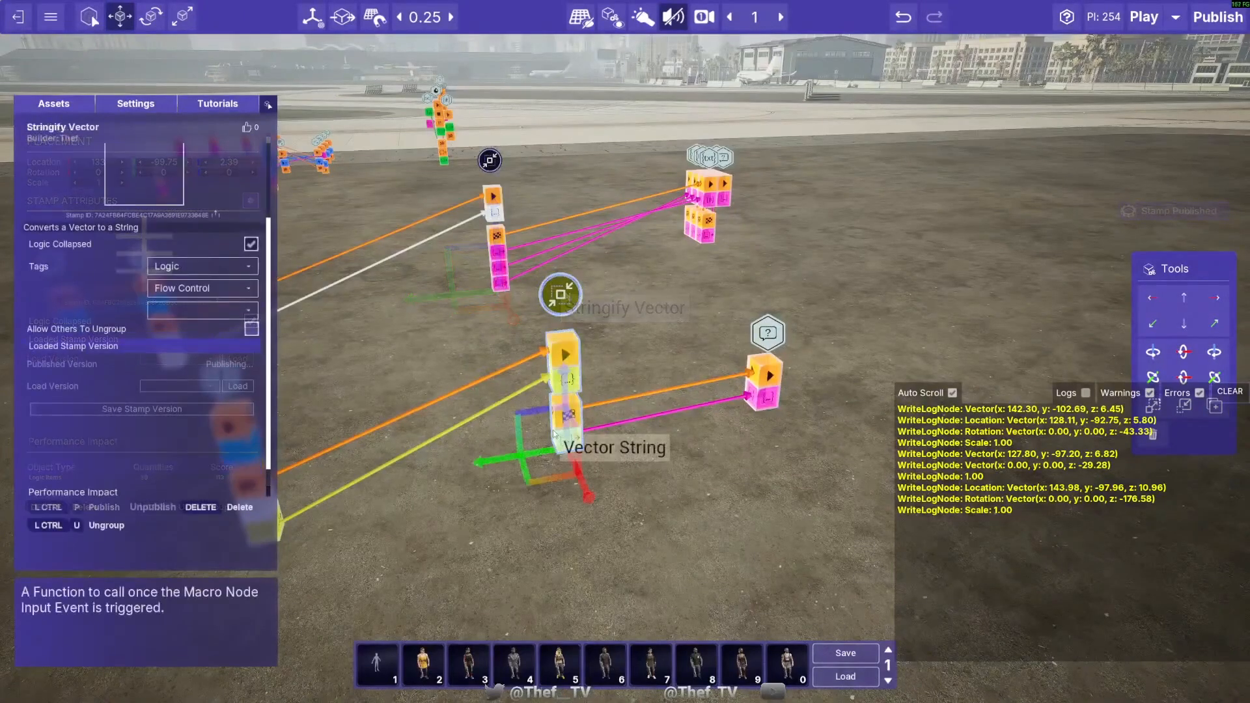